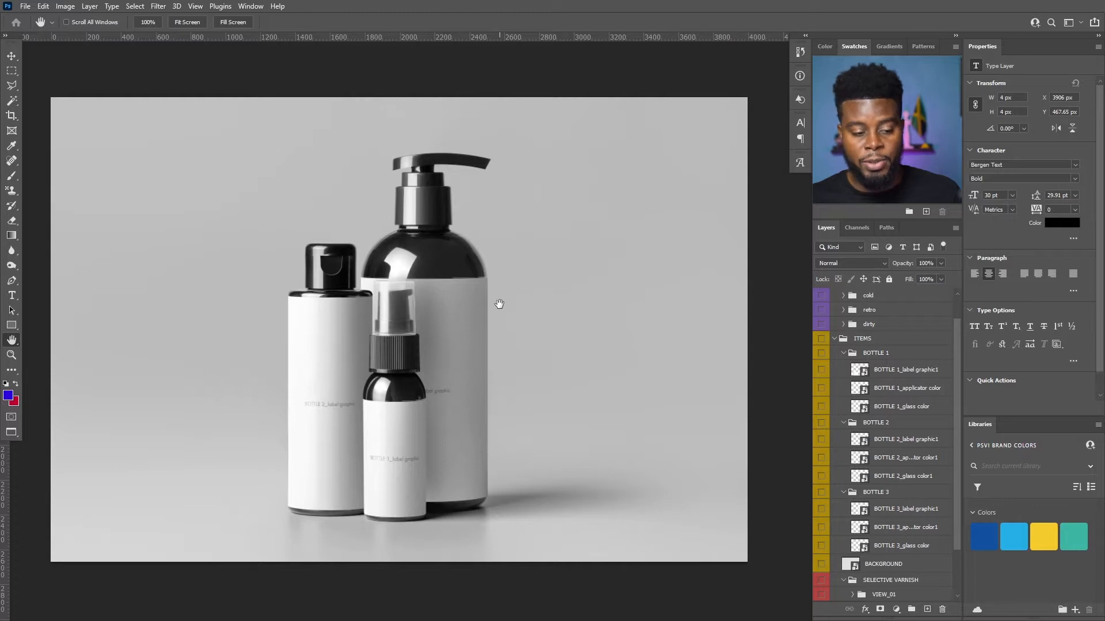
- Collapse the FILTERS, ITEMS and PRESENTATIONS layer groups, and toggle the PRESENTATIONS group's visibility off and back on
scroll(859, 369, "down", 4)
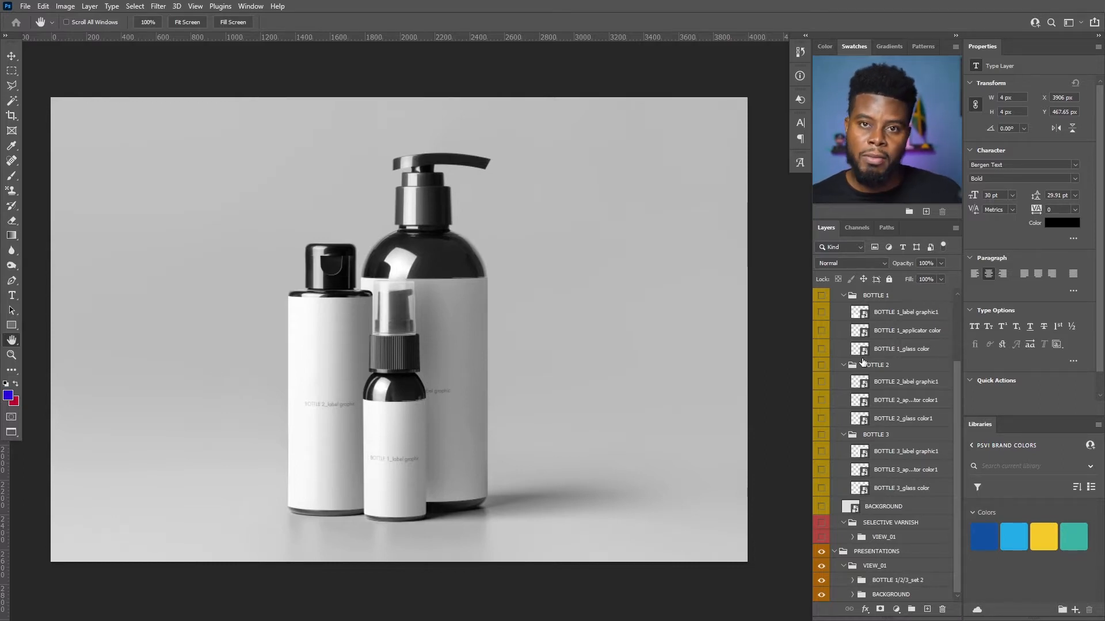
left_click(843, 296)
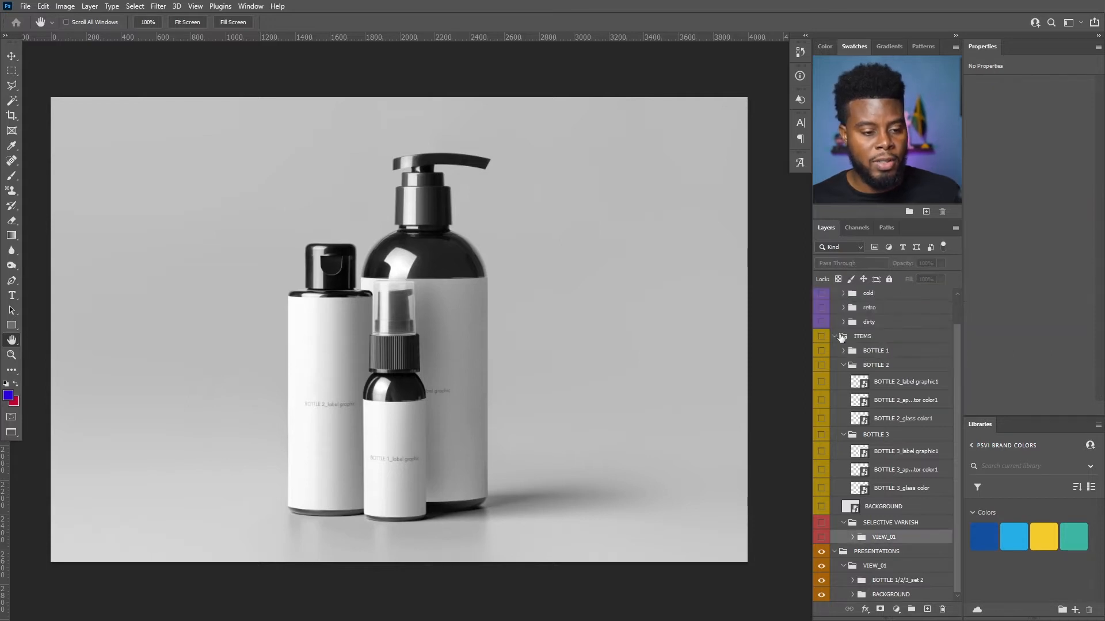
left_click(834, 337)
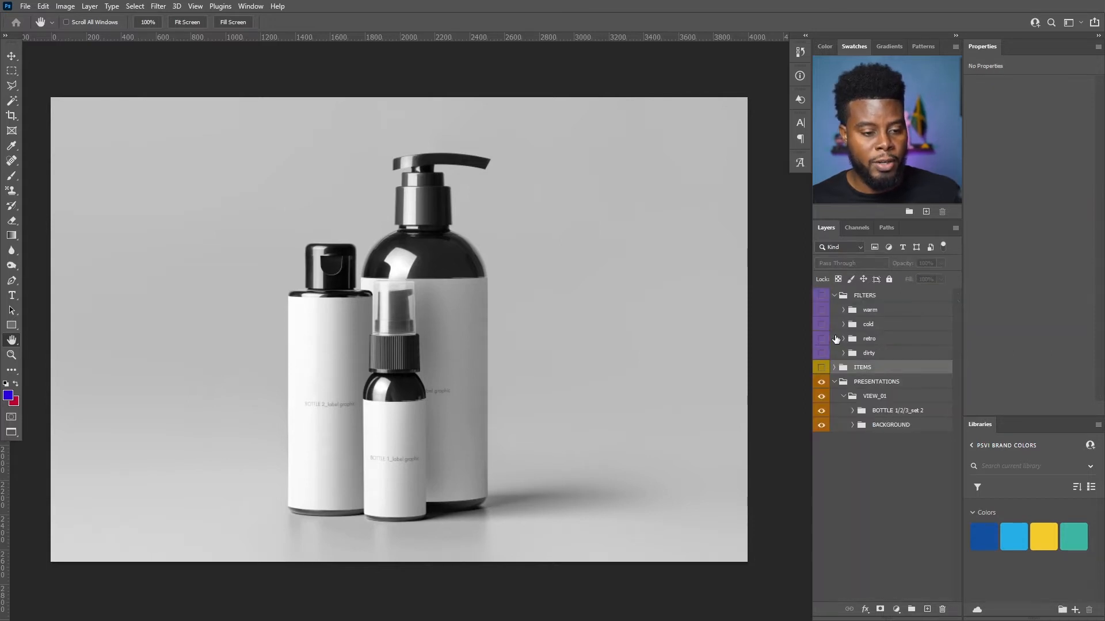
left_click(834, 296)
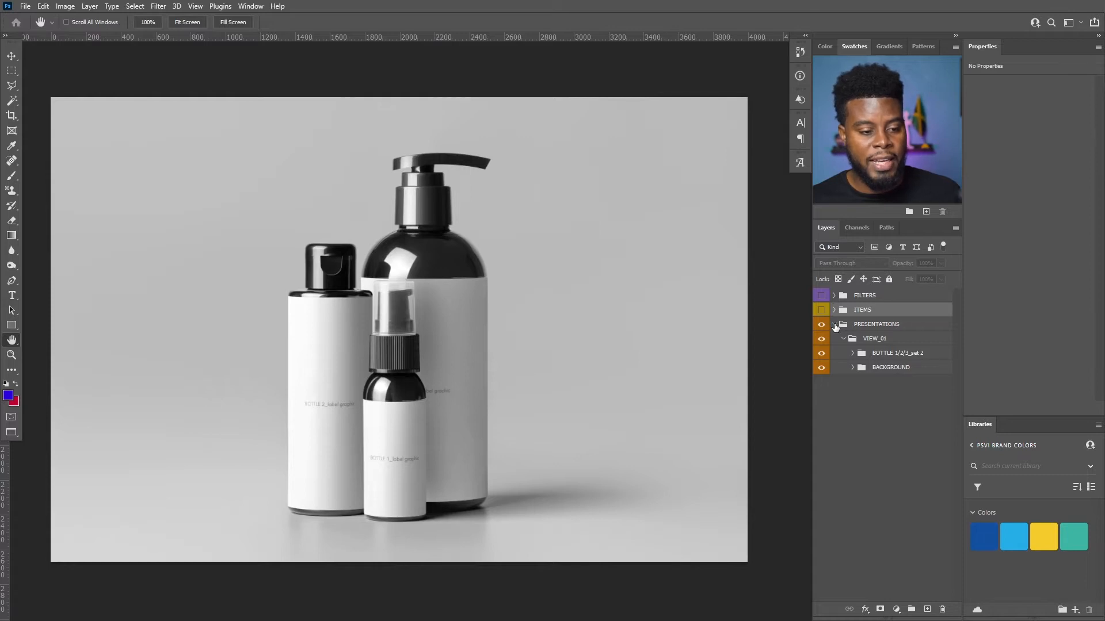
left_click(835, 325)
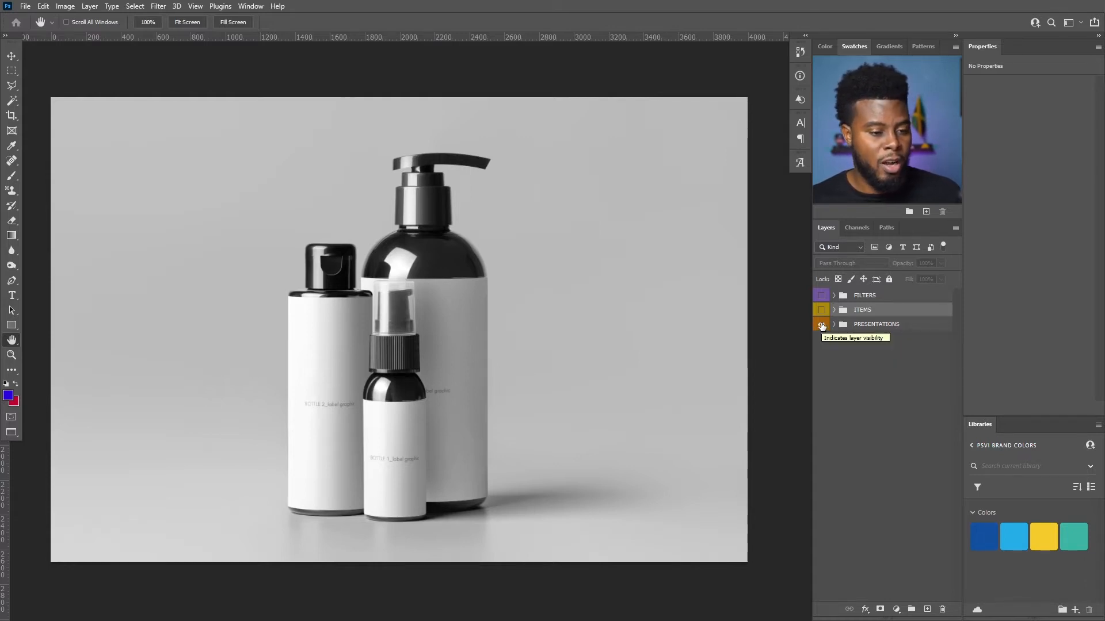
left_click(821, 325)
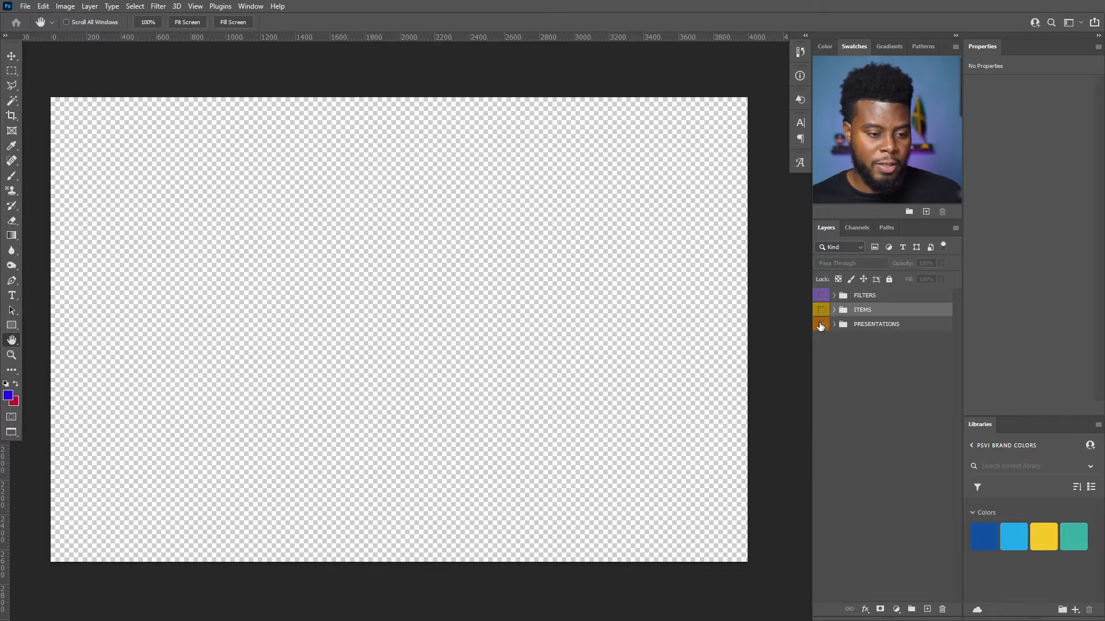
left_click(821, 326)
- Expand the ITEMS group and collapse its BOTTLE 2 and BOTTLE 3 subgroups
left_click(834, 311)
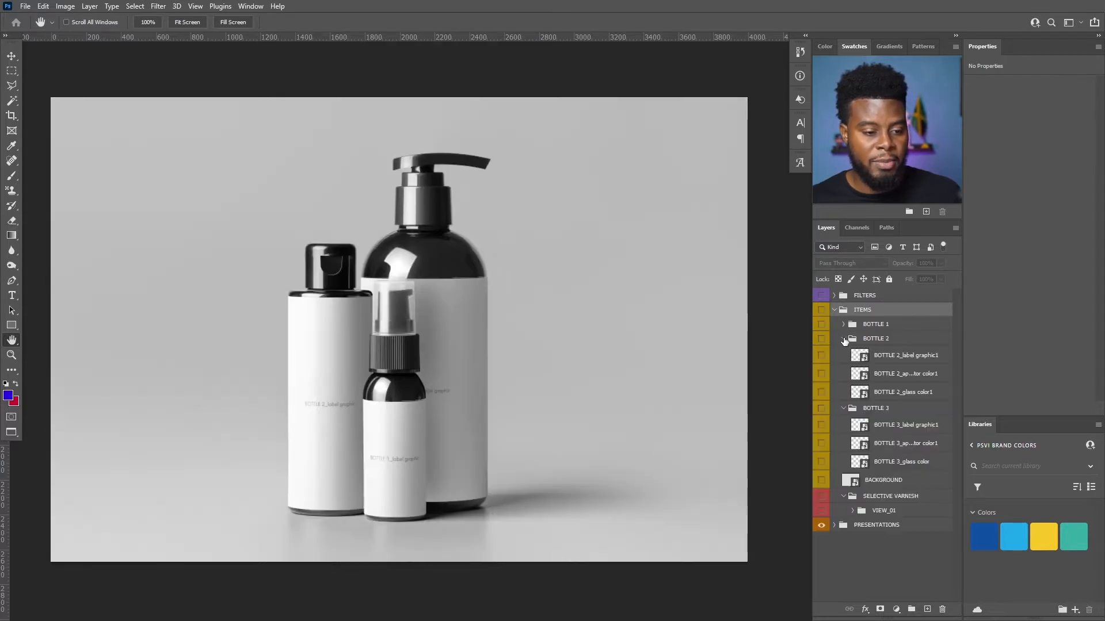
left_click(844, 339)
left_click(846, 354)
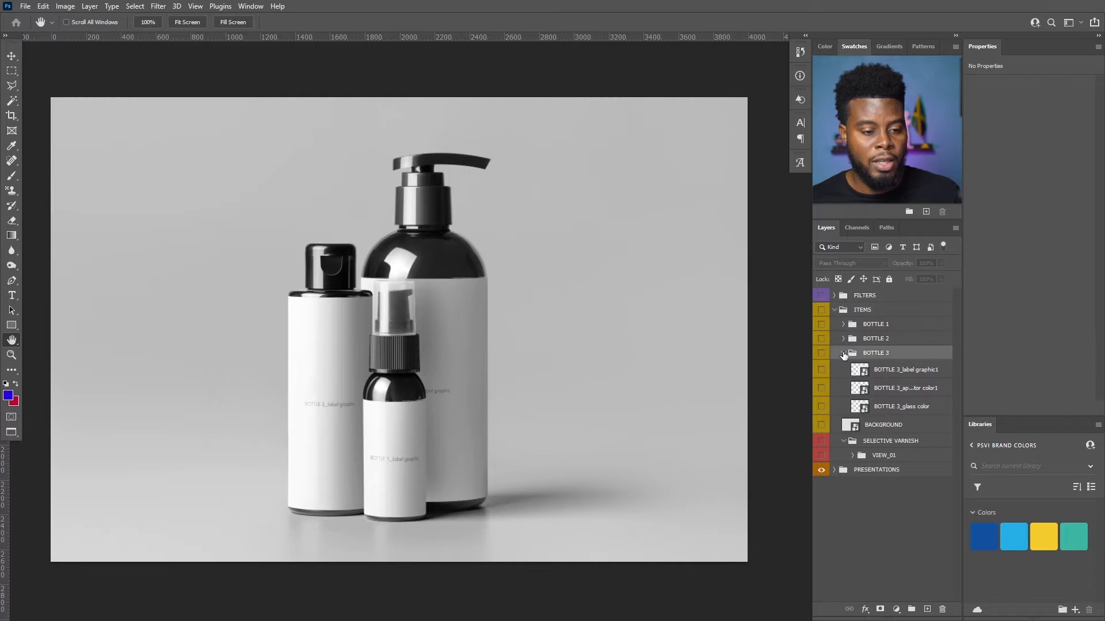
left_click(844, 353)
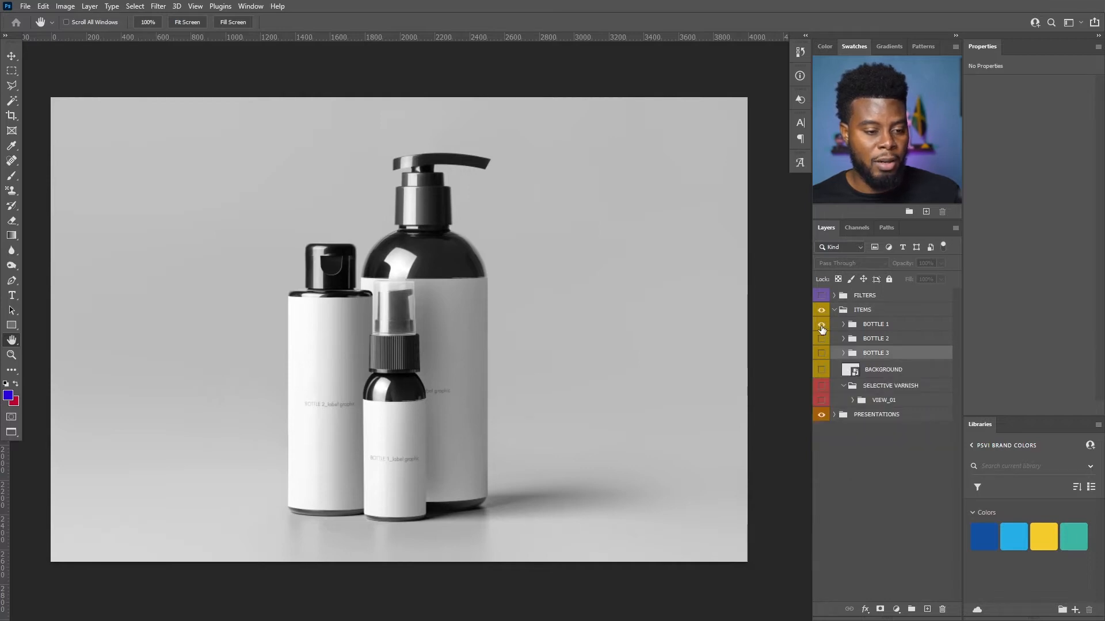
- Expand the BOTTLE 1 group and open the contents of its label graphic smart object for editing
left_click(843, 325)
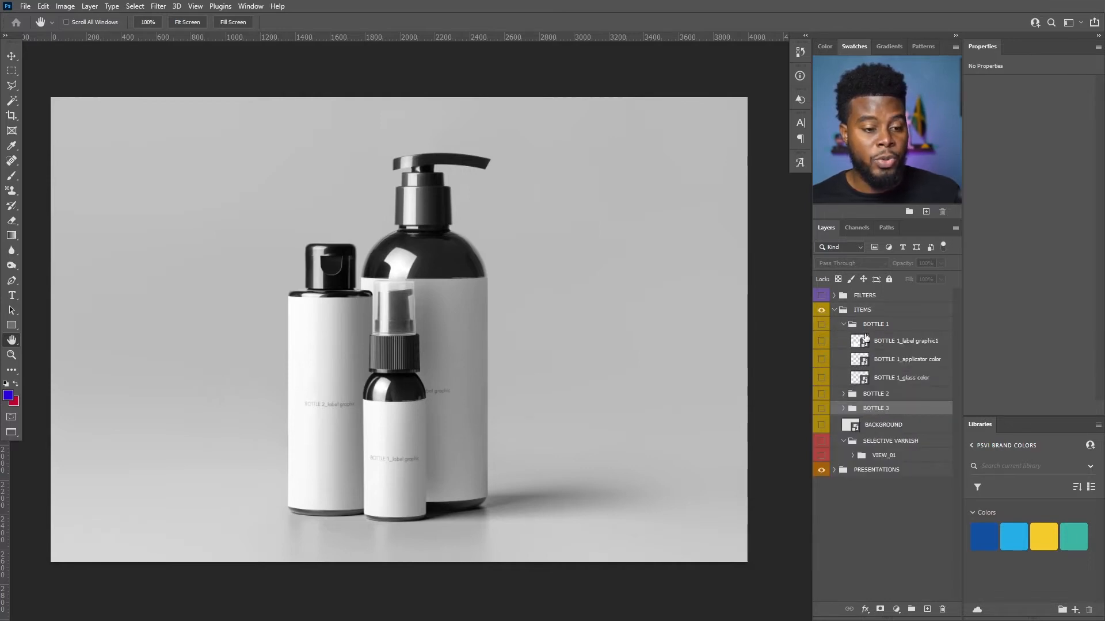
left_click(872, 343)
left_click(868, 326)
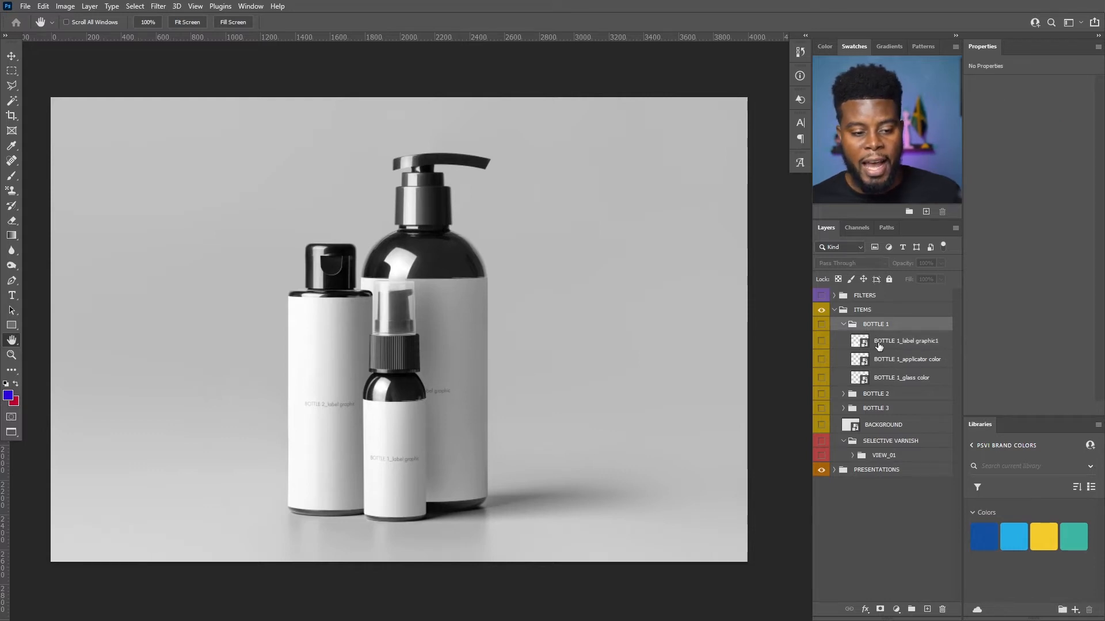
left_click(821, 342)
left_click(821, 342)
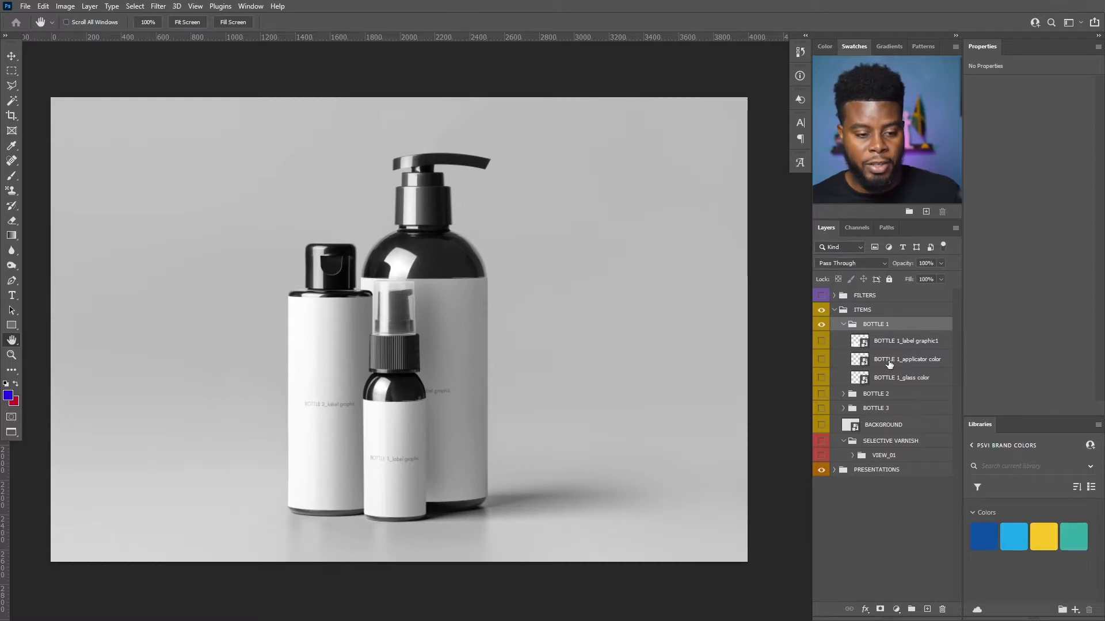
left_click(402, 355, "ctrl")
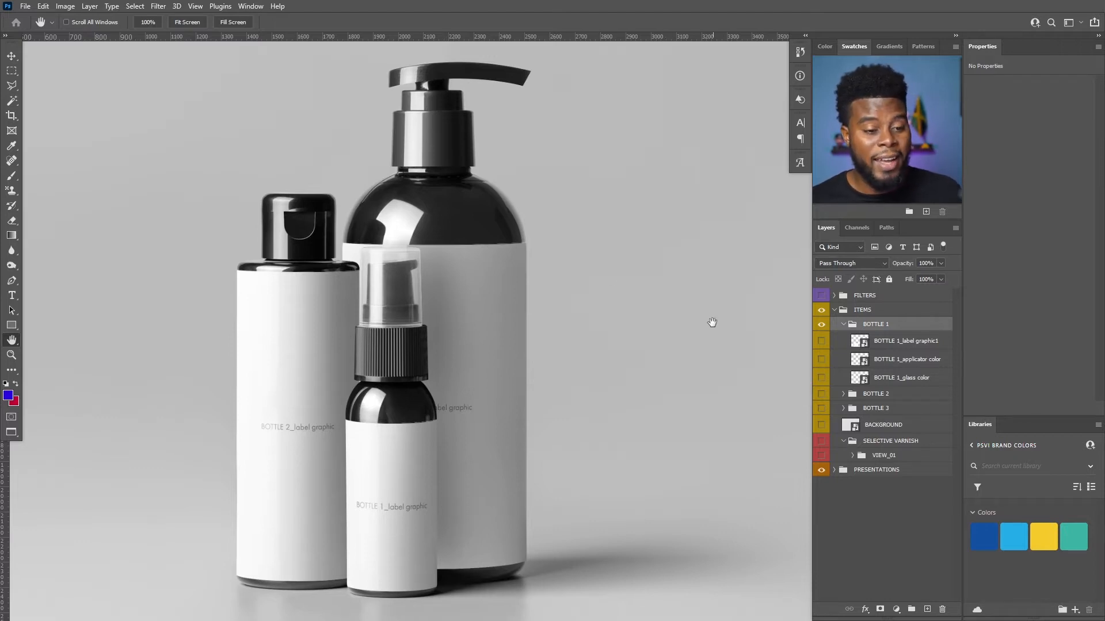
double_click(863, 345)
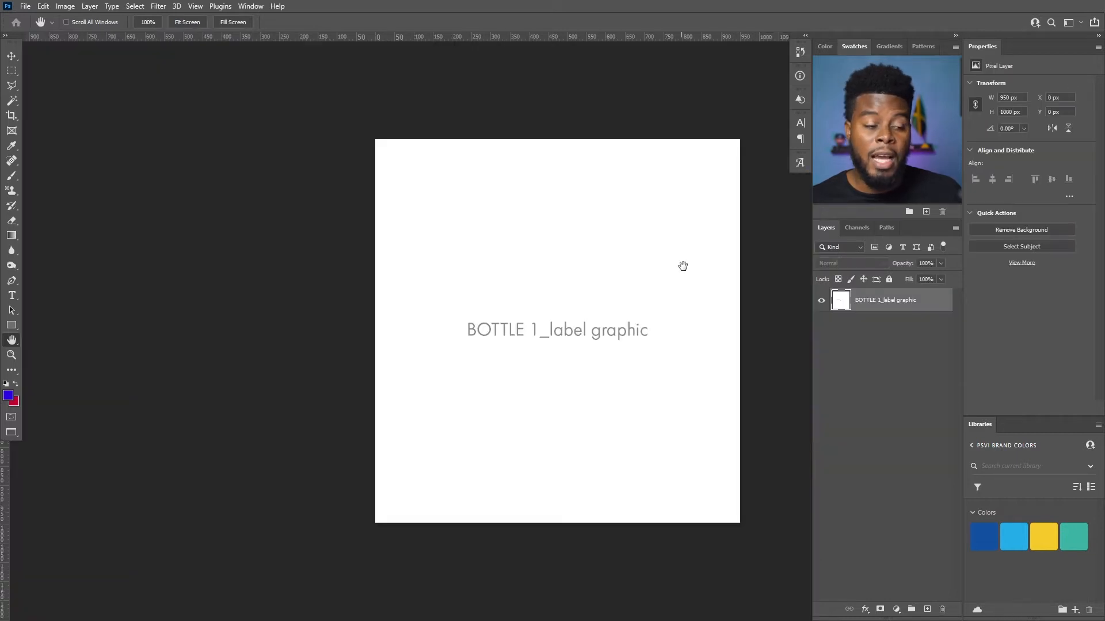
- Add a Solid Color fill layer in blue 2a00dd above the BOTTLE 1 label graphic layer
scroll(555, 242, "right", 3)
scroll(556, 242, "down", 1)
scroll(555, 242, "up", 1)
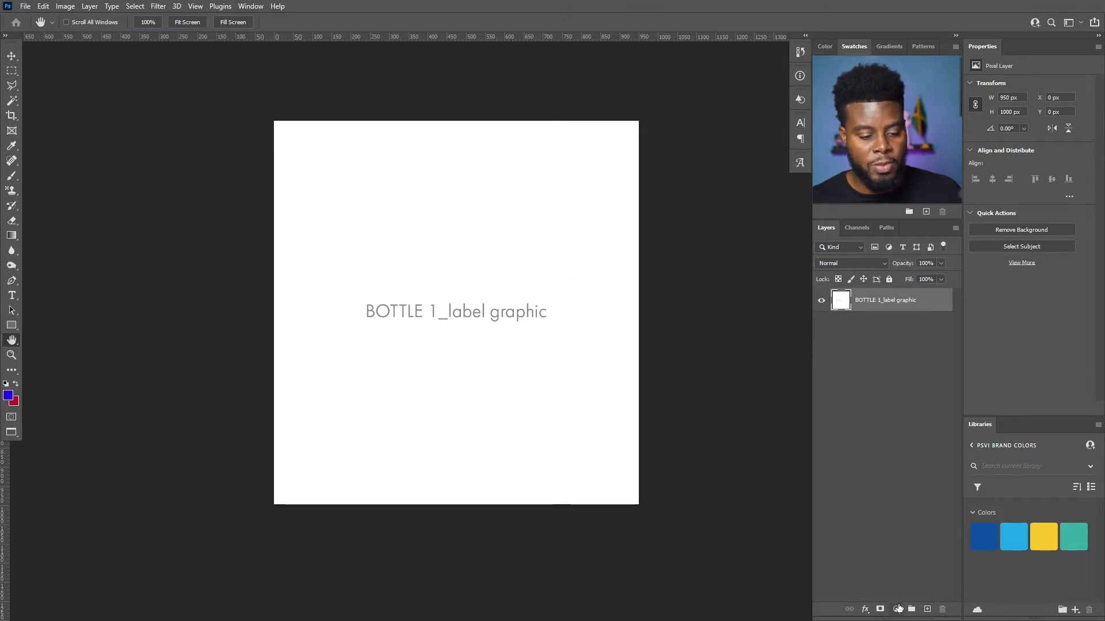
left_click(897, 613)
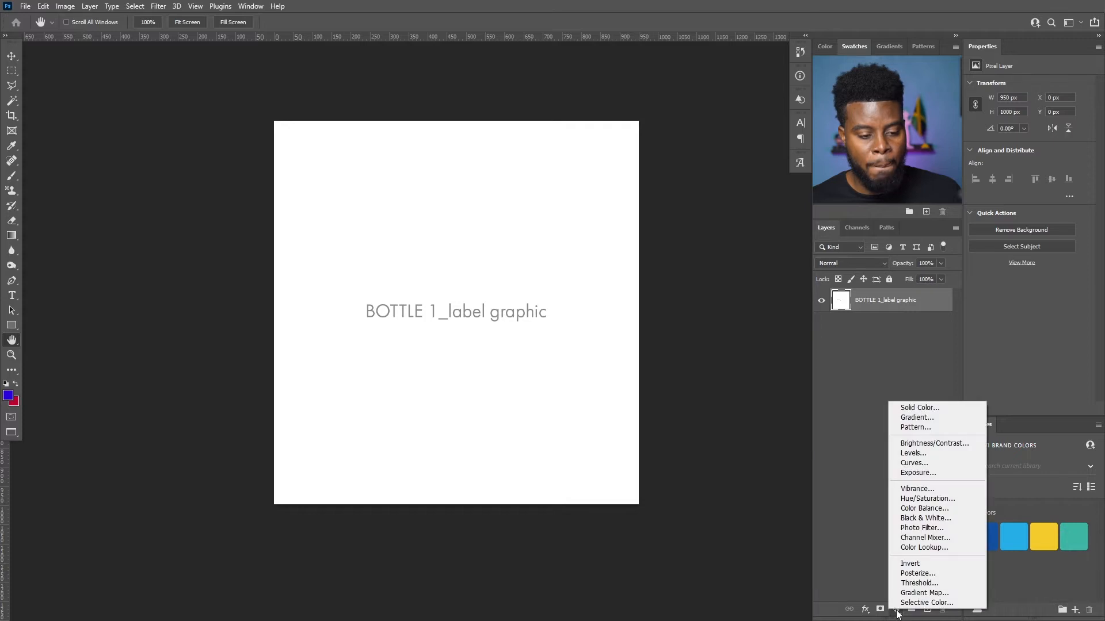
left_click(909, 407)
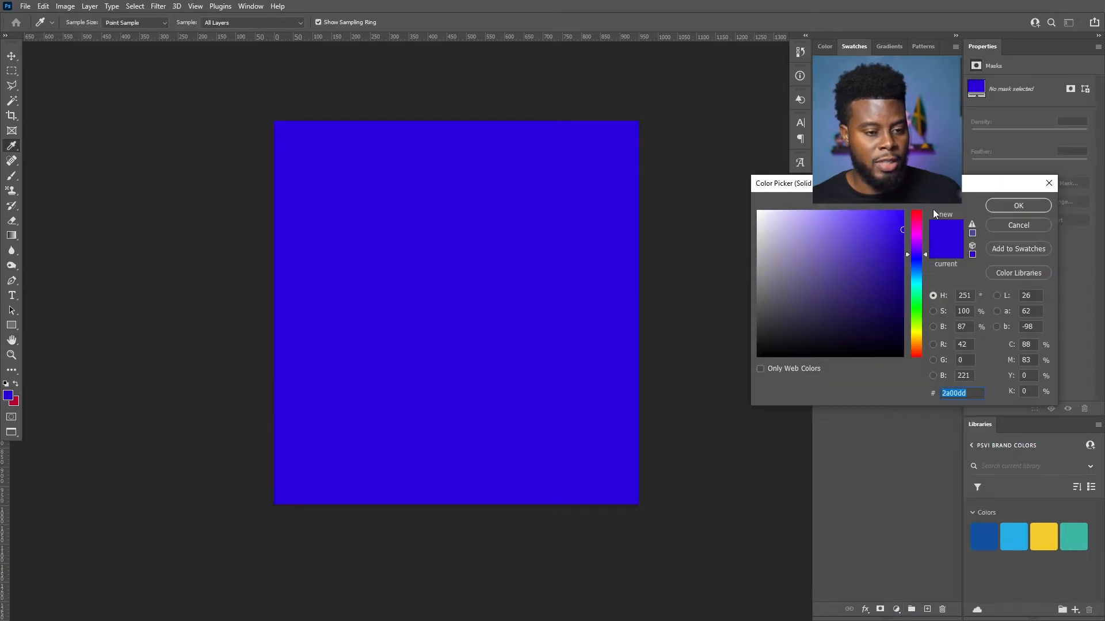
left_click(1011, 204)
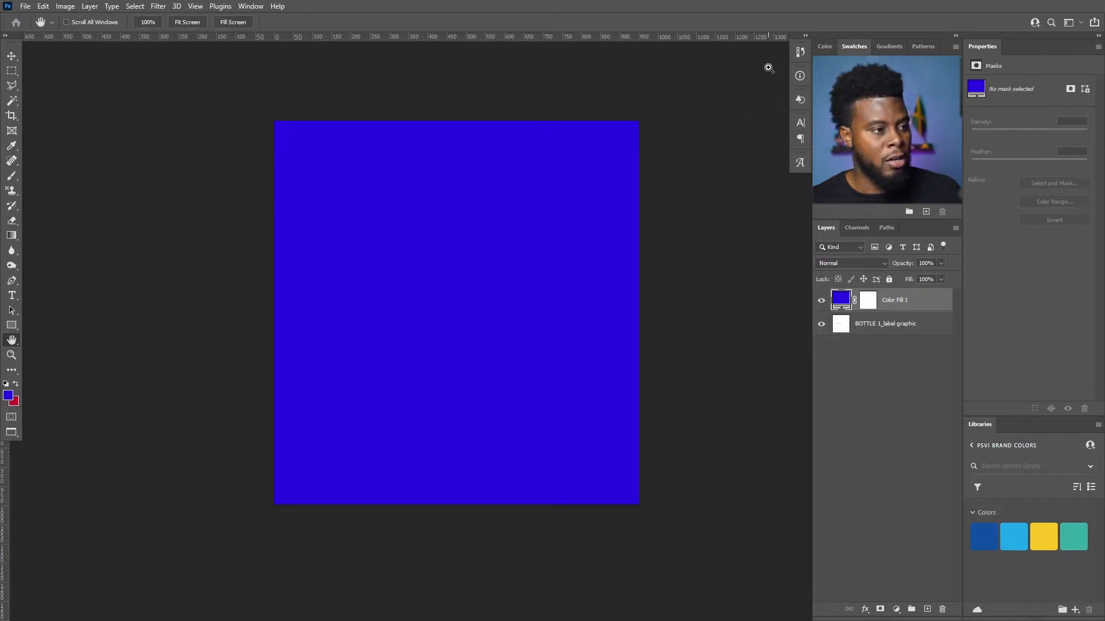
- Restore the standard screen mode and check the saved label on the small bottle in 02_Black Bottles Cosmetics Mockup.psd
key("f")
key("f")
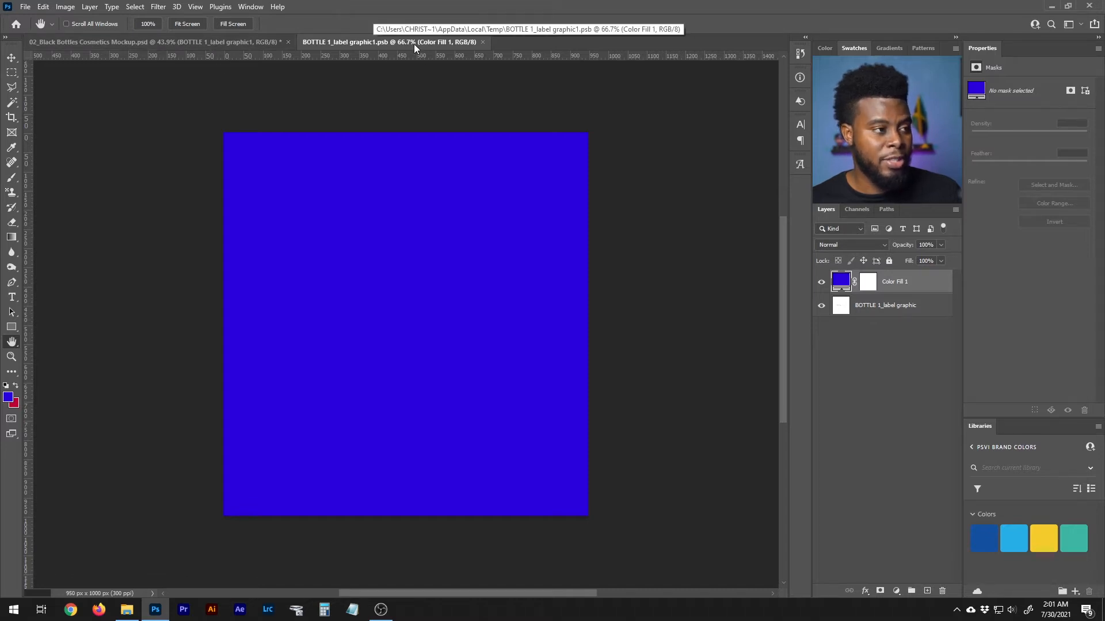
left_click(243, 40)
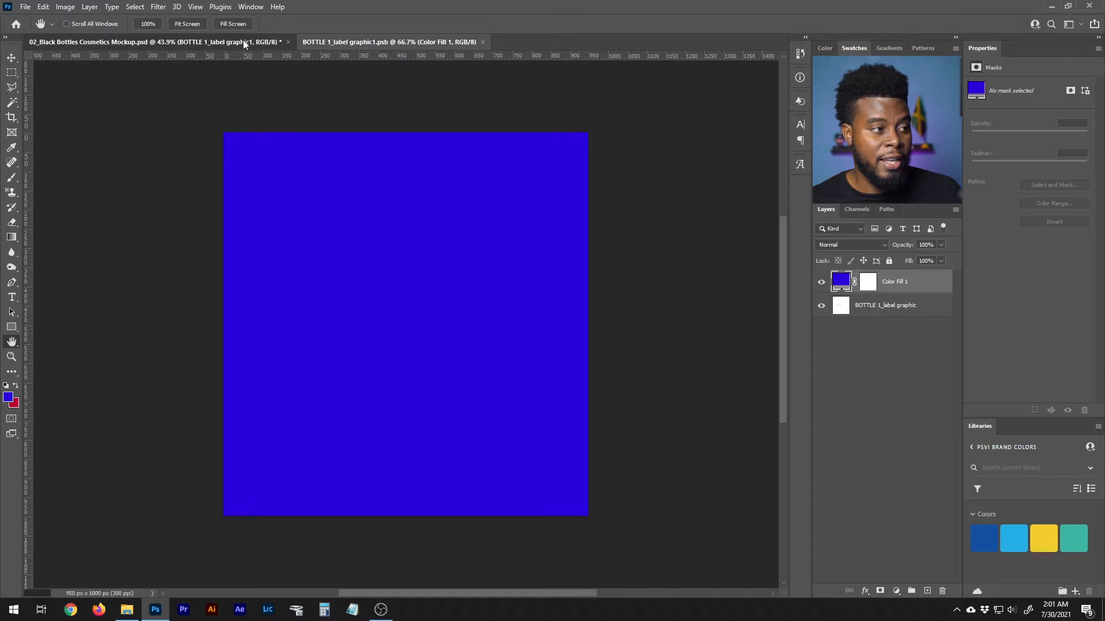
scroll(685, 276, "down", 3)
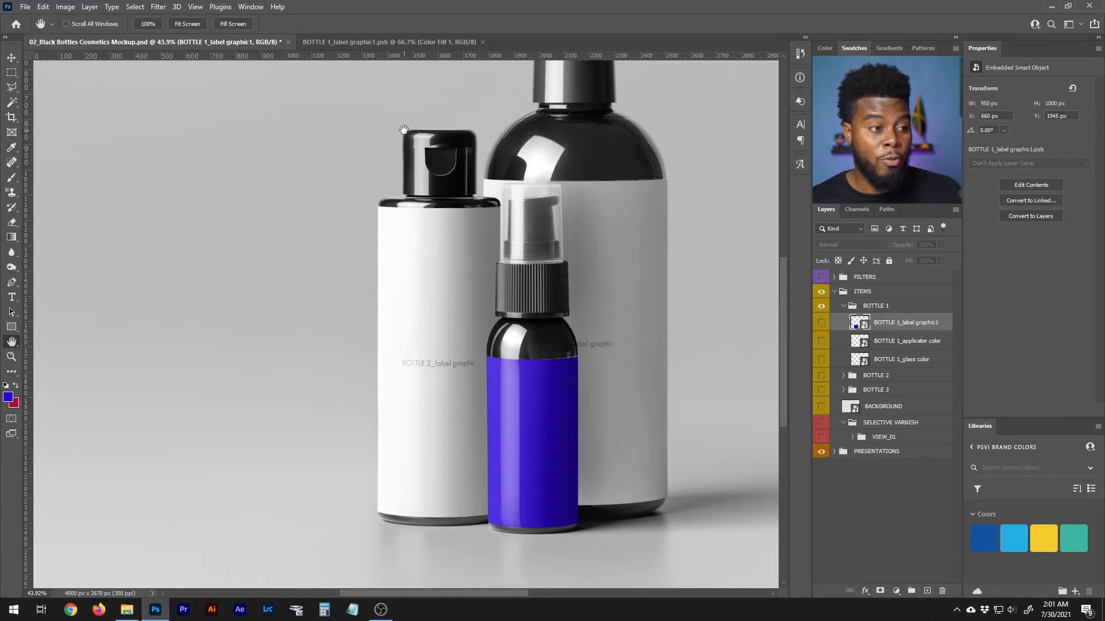
- Return to BOTTLE 1_label graphic1.psb and hide the original label graphic layer, leaving only the color fill layer shown
left_click(405, 40)
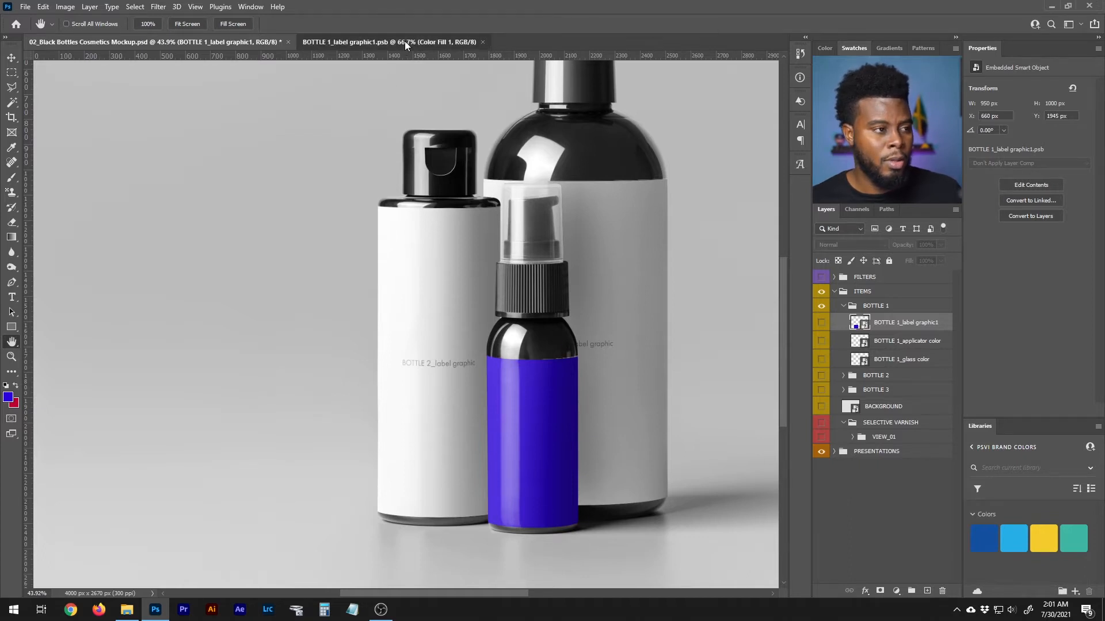
scroll(569, 192, "up", 1)
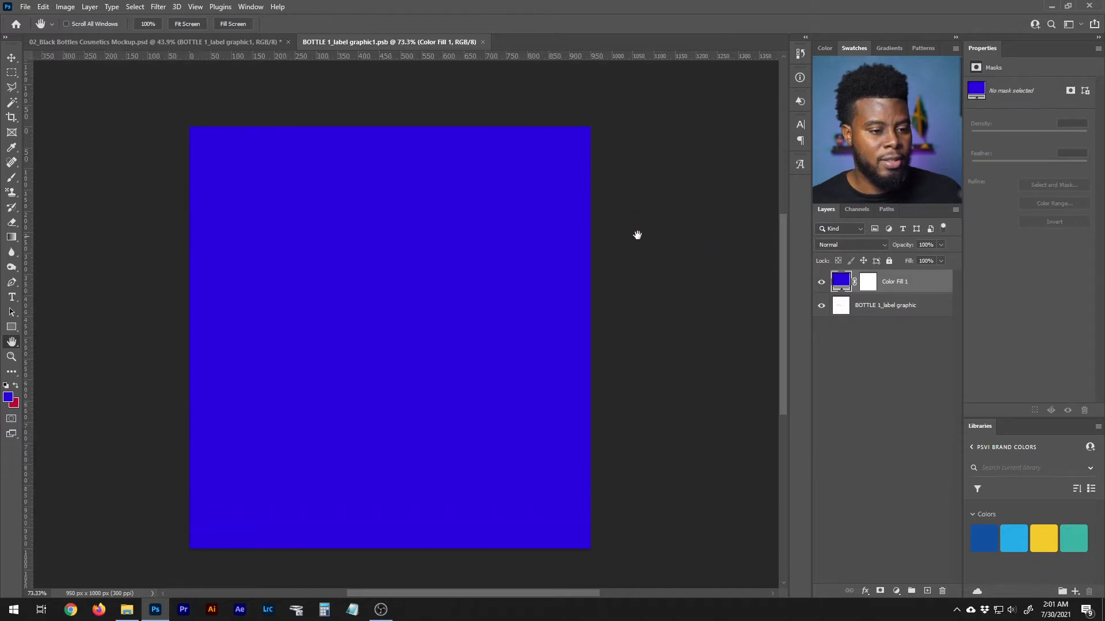
left_click(822, 281)
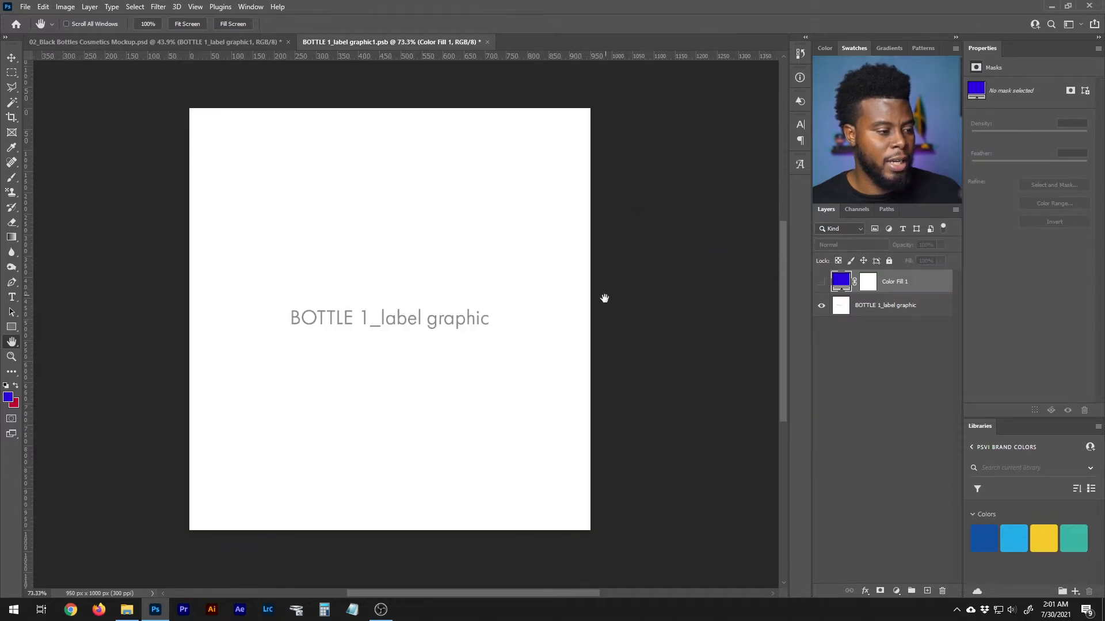
left_click(821, 305)
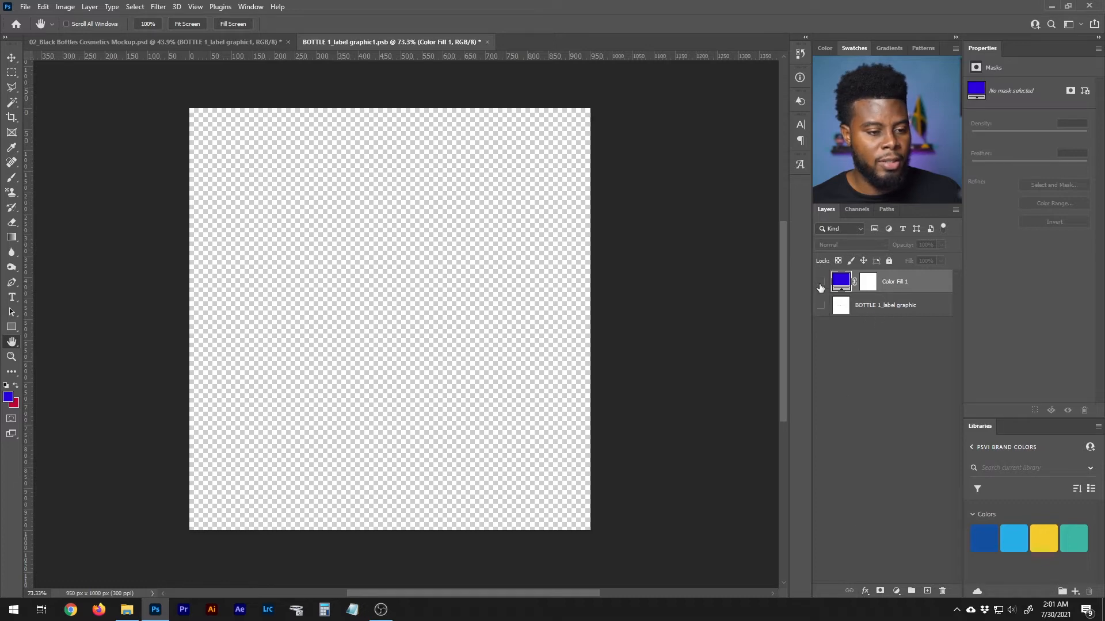
left_click(821, 282)
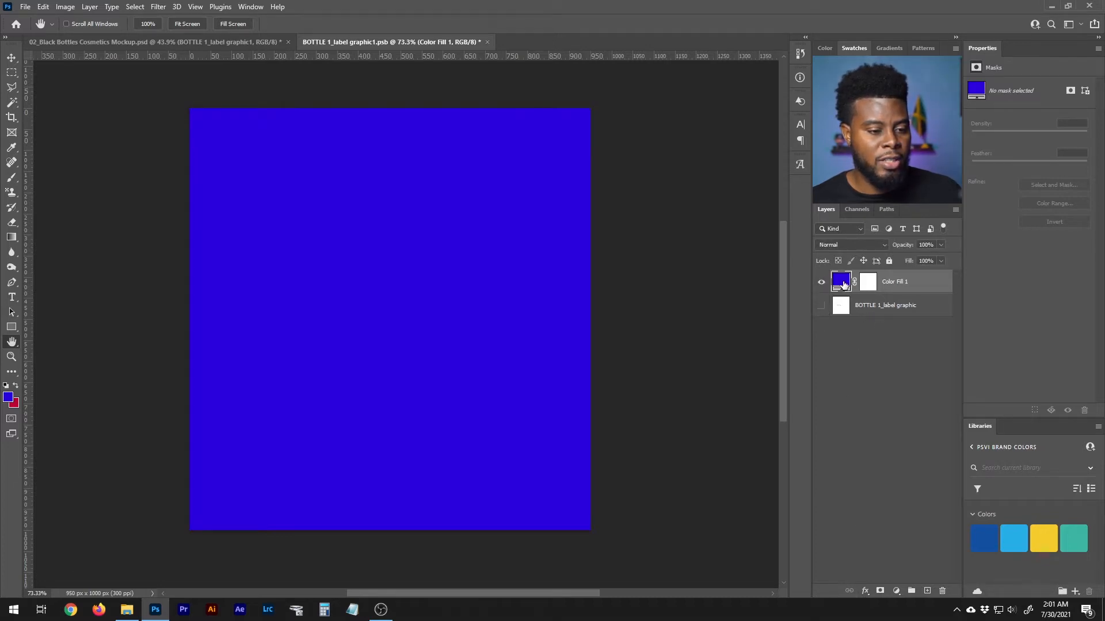
double_click(841, 282)
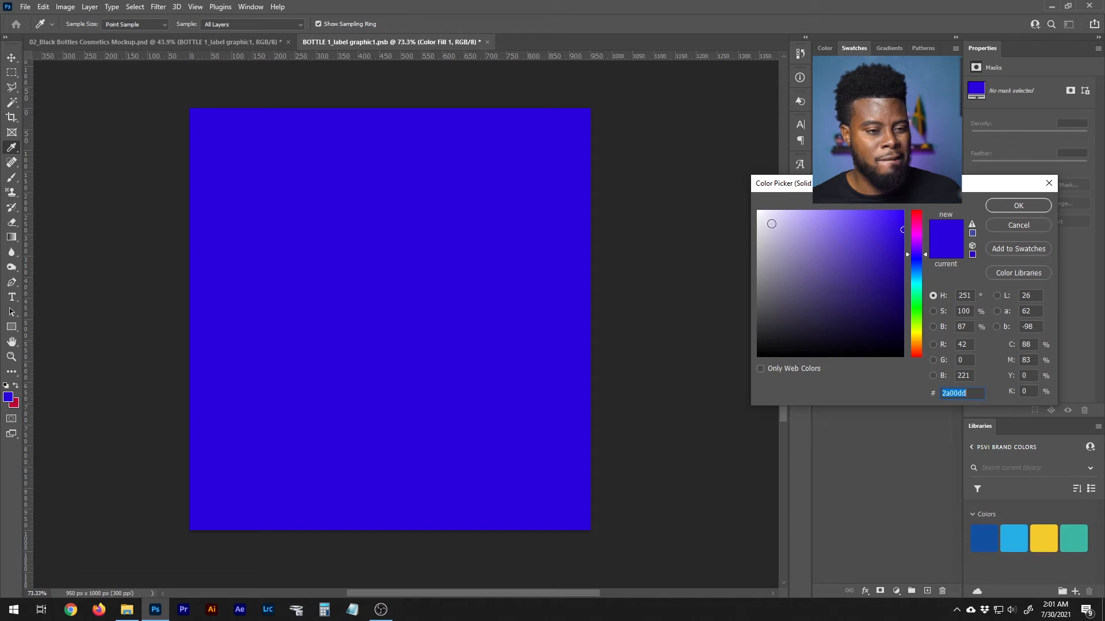
left_click(1001, 225)
key("h")
- Open the Learn Share Photo Video library to access its brand colors
left_click(972, 449)
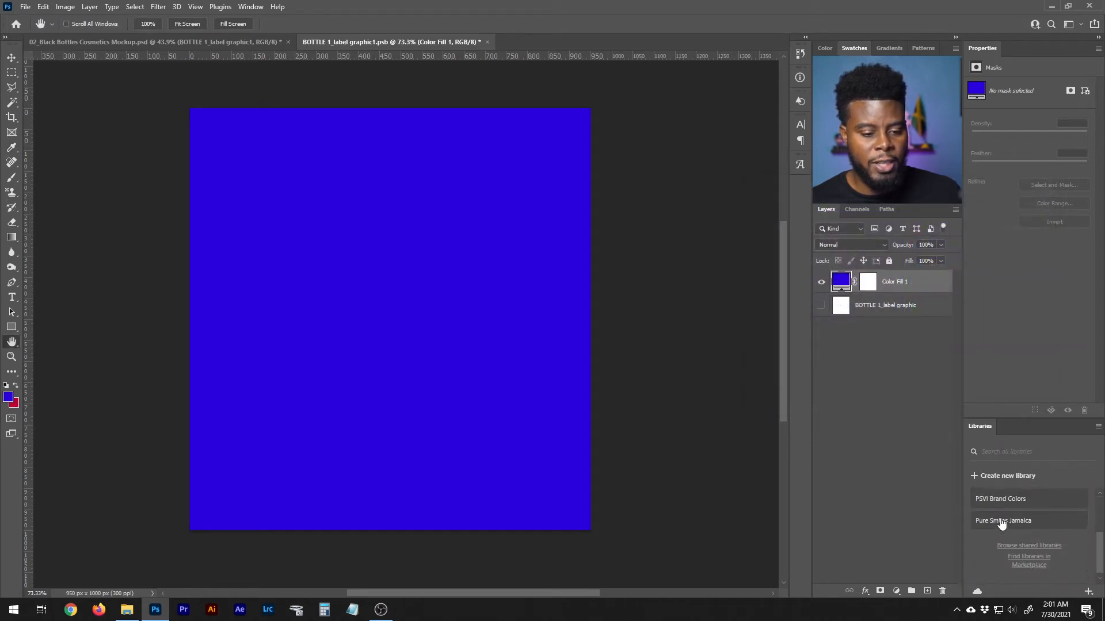
left_click(1005, 519)
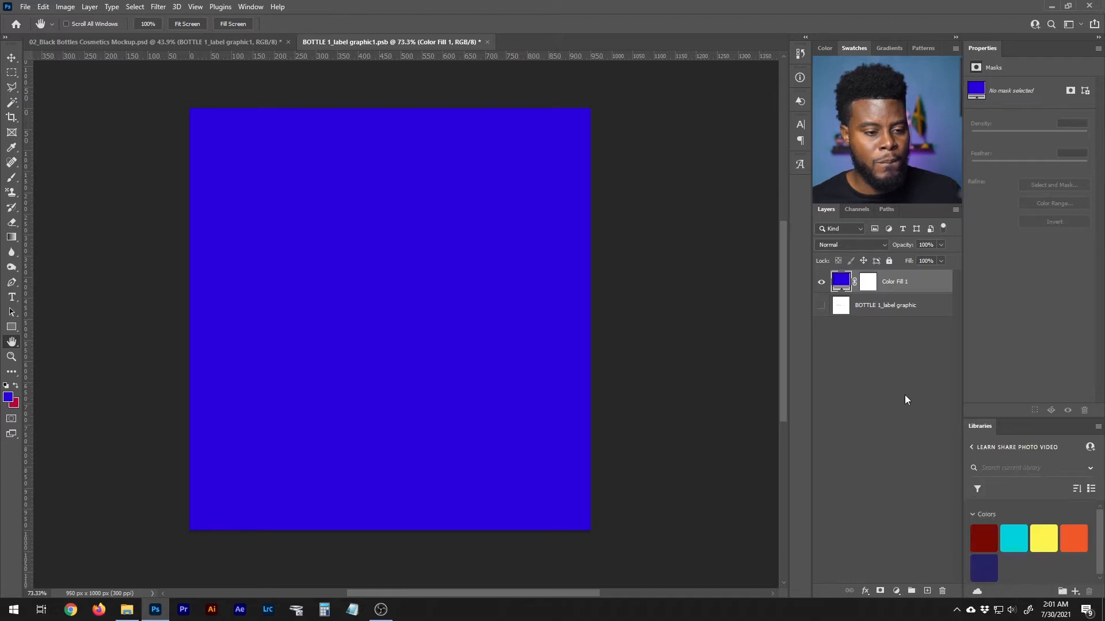
double_click(842, 281)
left_click(842, 278)
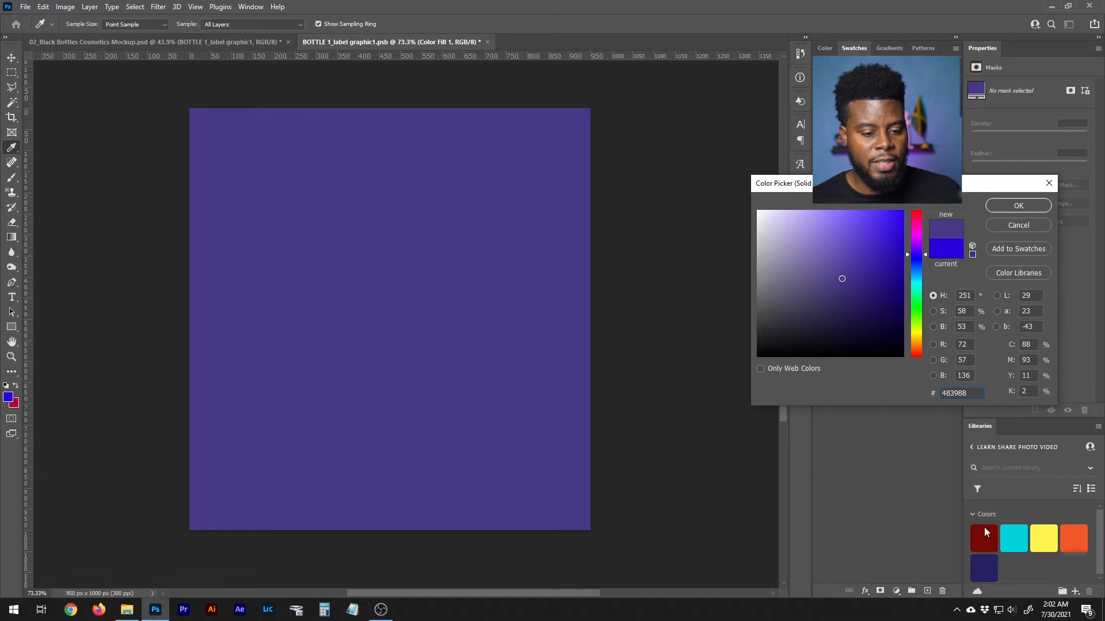
left_click(1002, 225)
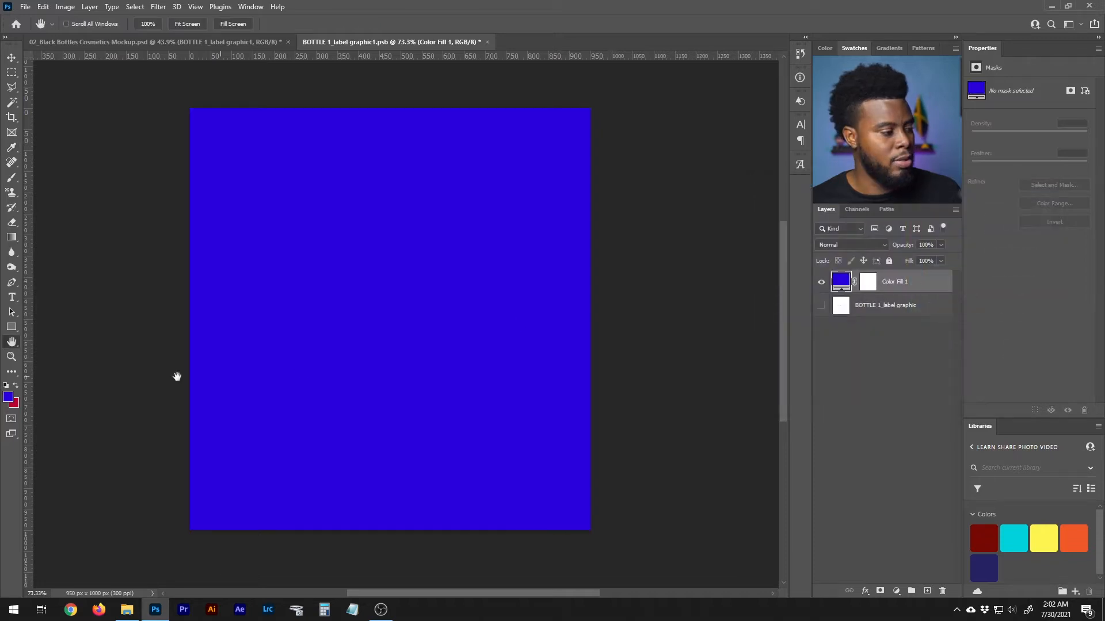
left_click(7, 399)
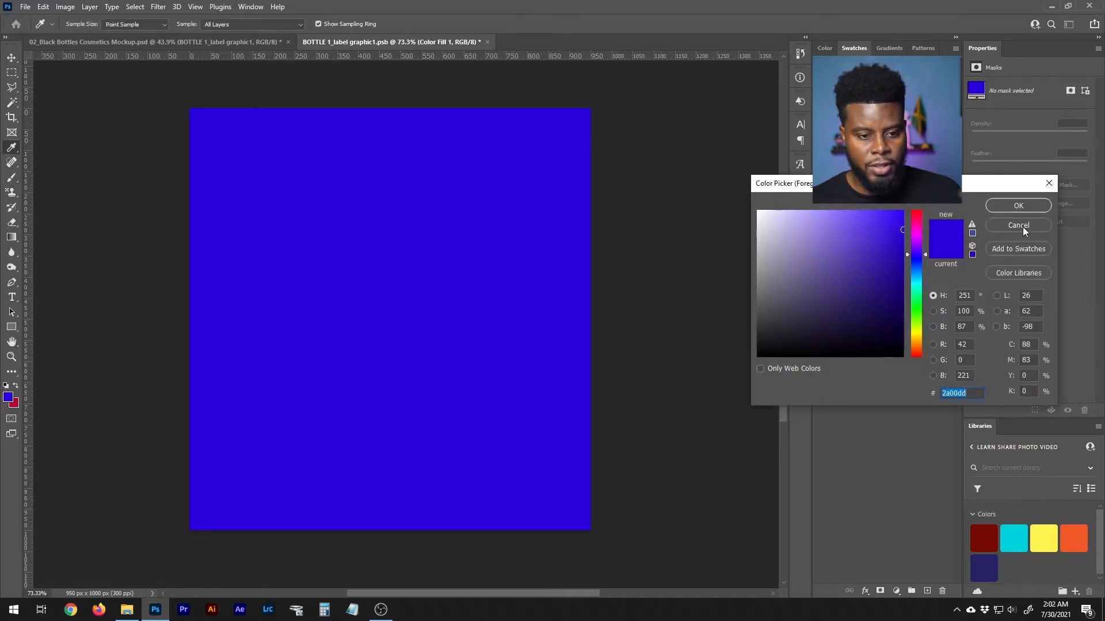
left_click(1023, 226)
- Apply the library's cyan, yellow and finally orange swatch to the label's color fill layer
left_click(1022, 543)
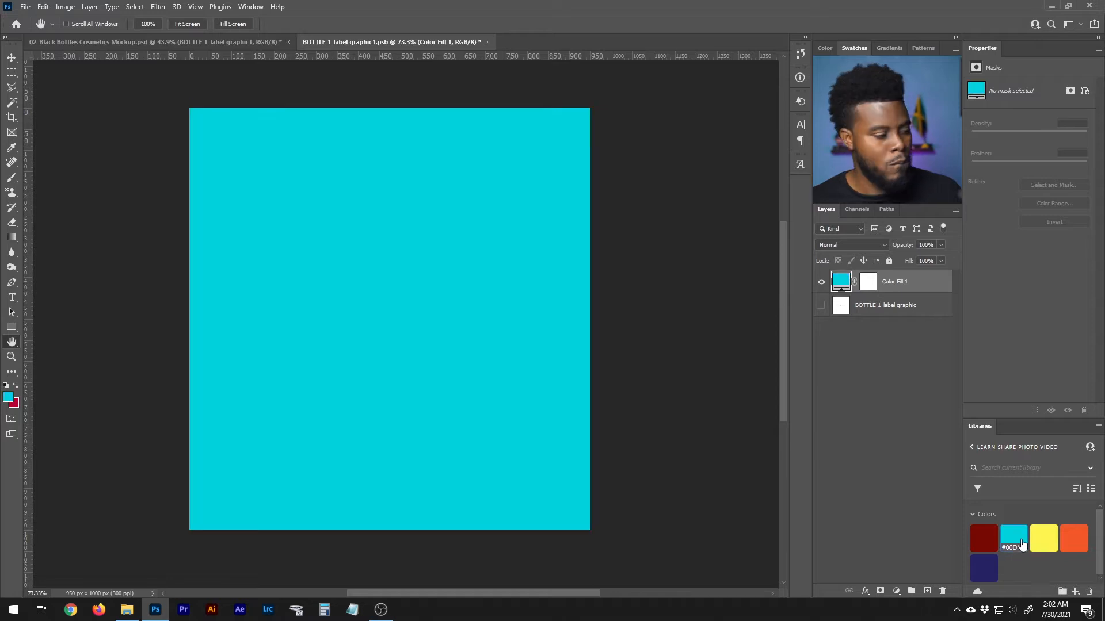
left_click(1050, 539)
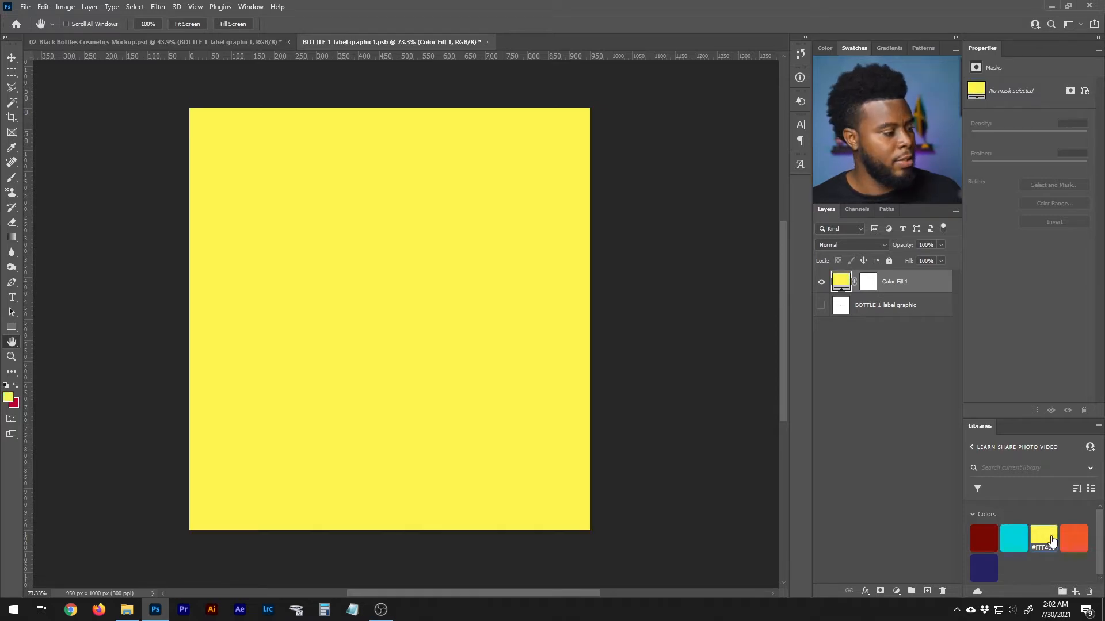
left_click(1074, 538)
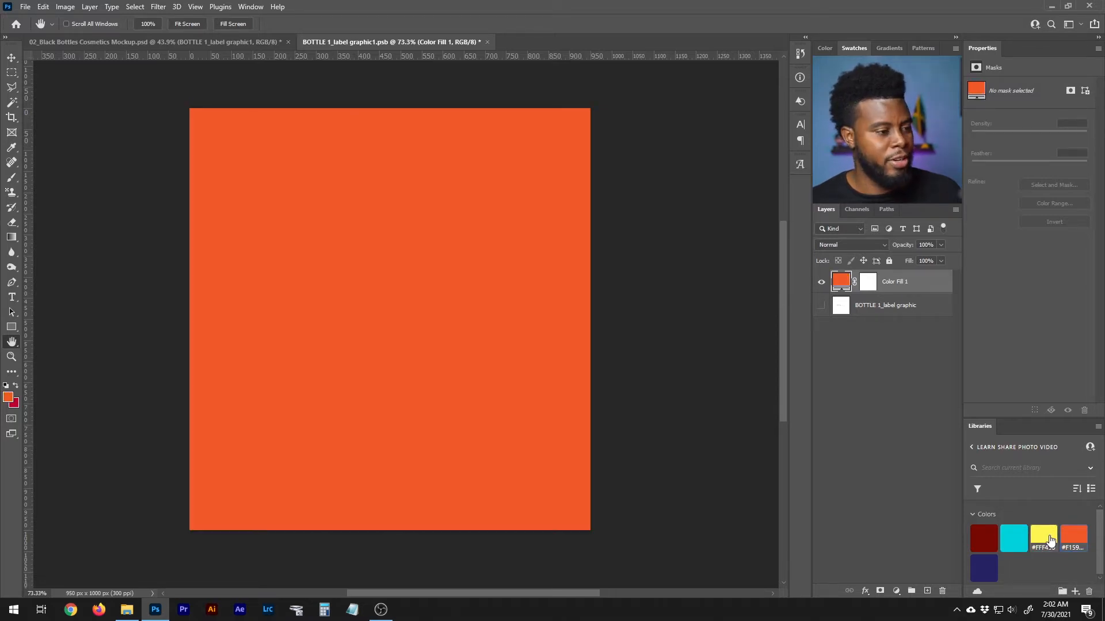
- Apply the library's yellow #FFF450 swatch to the label's color fill layer and set the foreground color to pale yellow #fff99d
left_click(1050, 540)
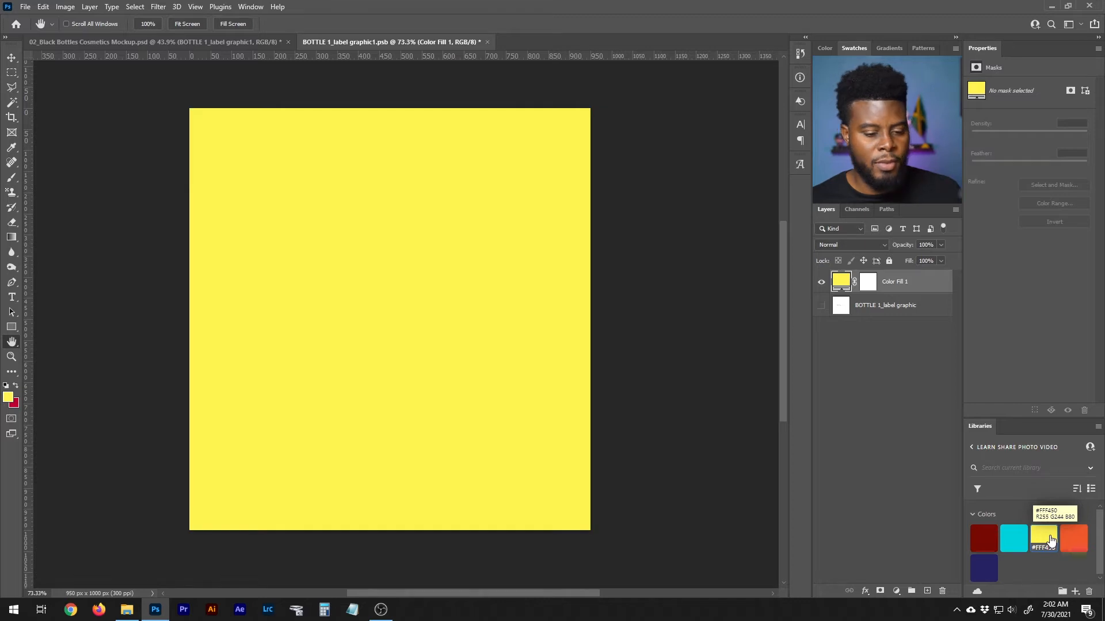
left_click(8, 397)
left_click_drag(827, 223, 815, 209)
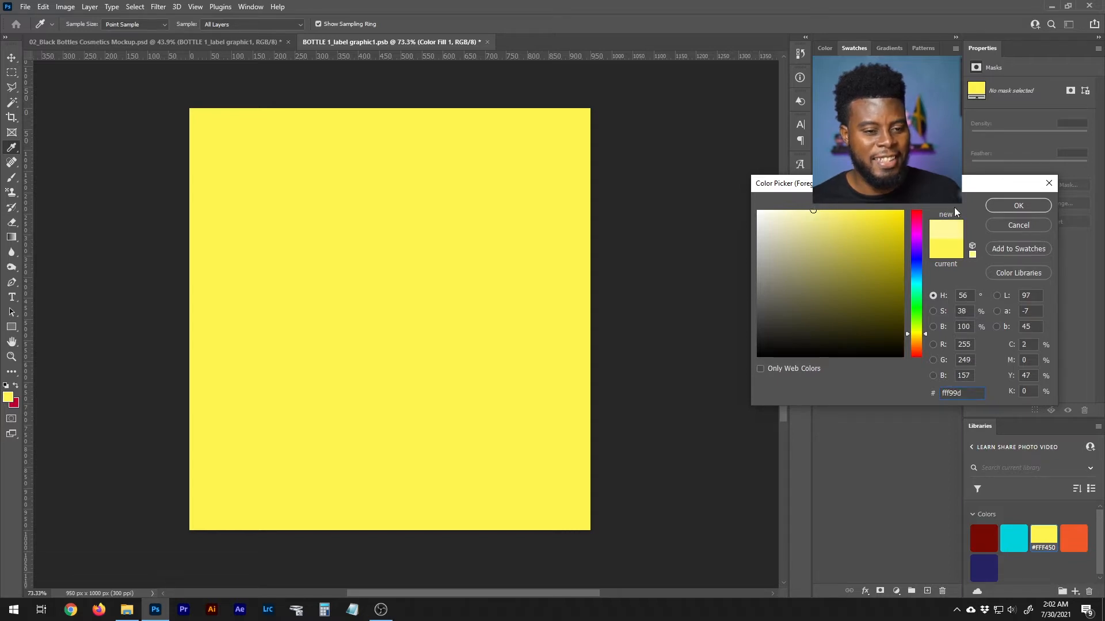
left_click(1002, 206)
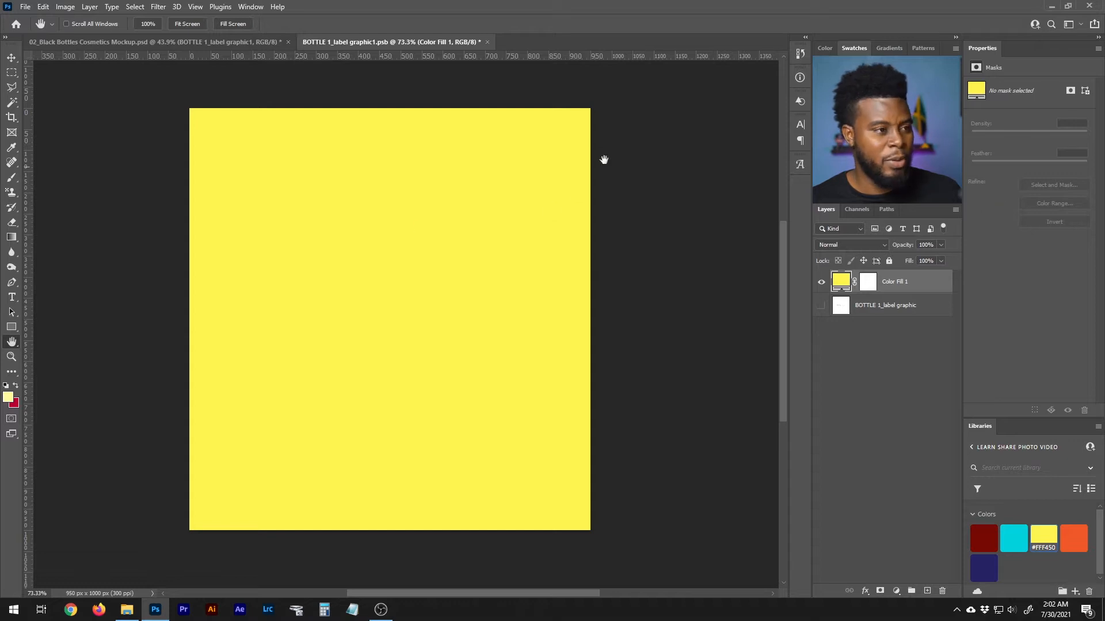
- Save the yellow label and check how it looks on the small bottle in 02_Black Bottles Cosmetics Mockup.psd
key("ctrl+s")
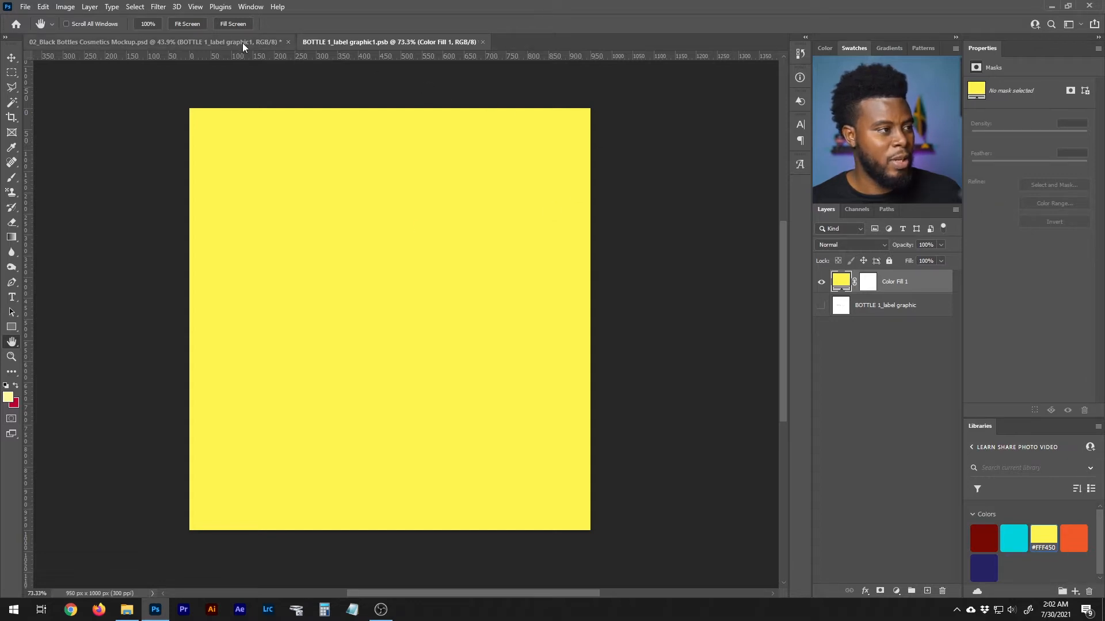
left_click(240, 41)
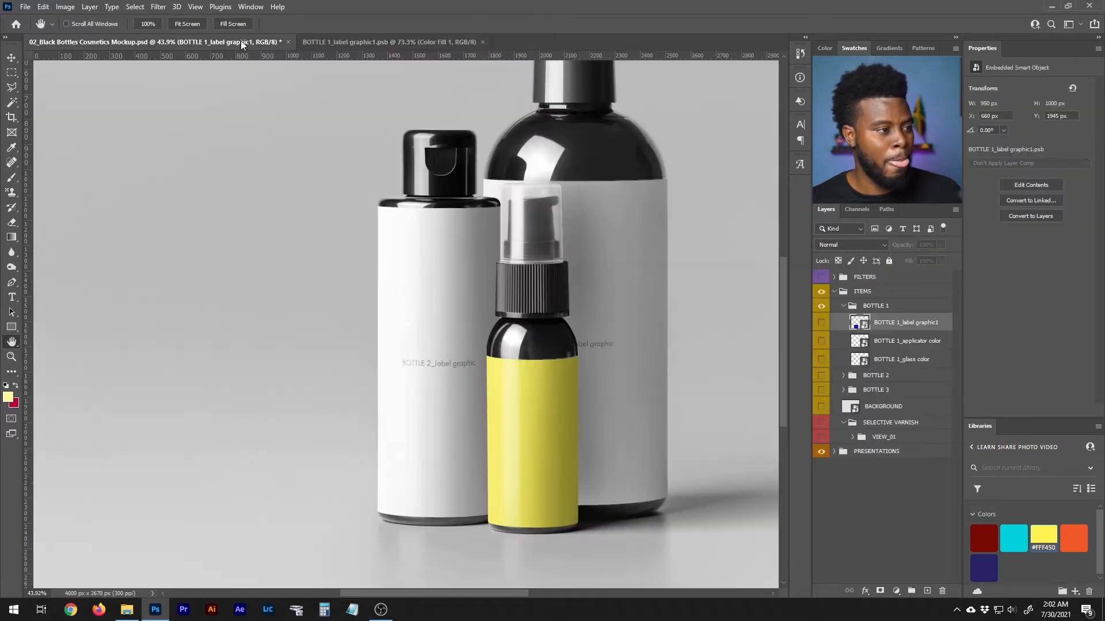
key("ctrl+minus")
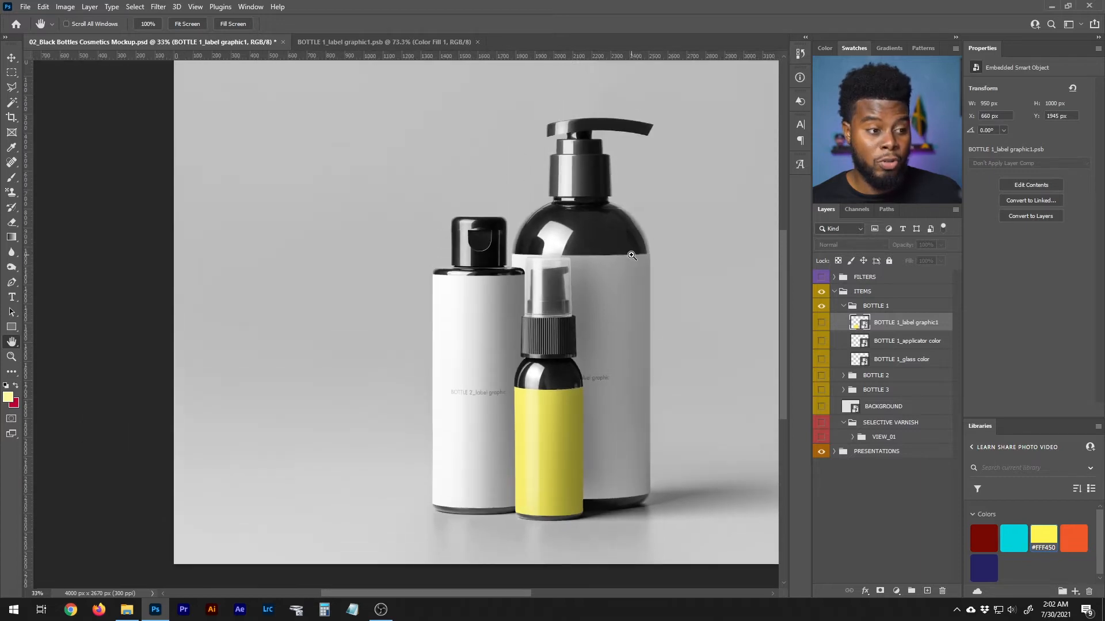
scroll(631, 256, "right", 2)
scroll(631, 255, "left", 1)
scroll(631, 256, "right", 3)
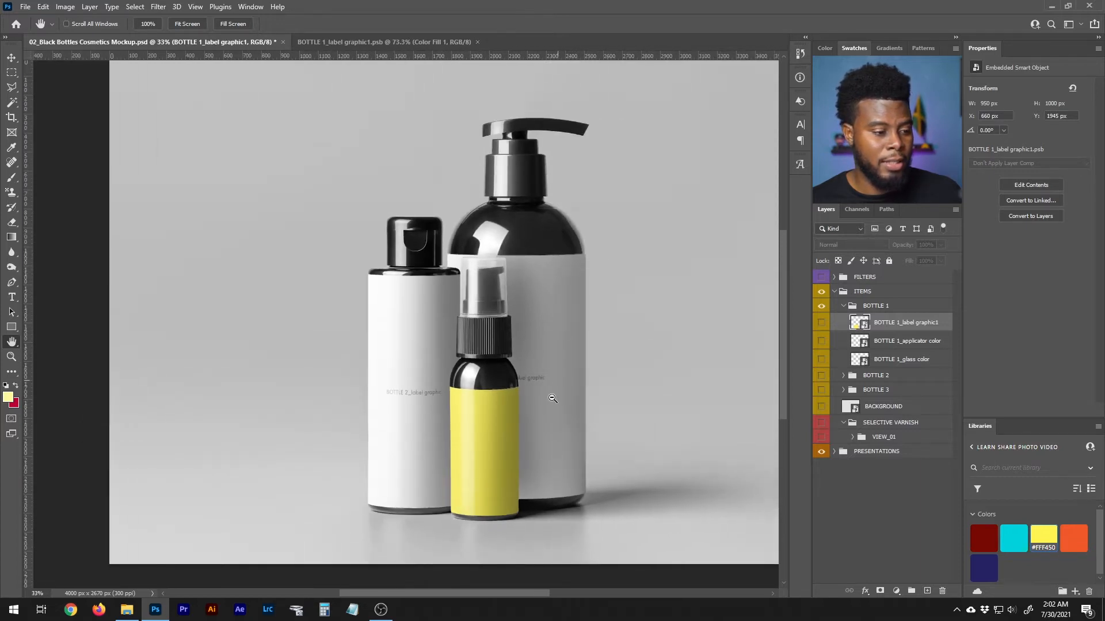
scroll(552, 401, "up", 1)
scroll(552, 400, "up", 2)
scroll(515, 368, "down", 1)
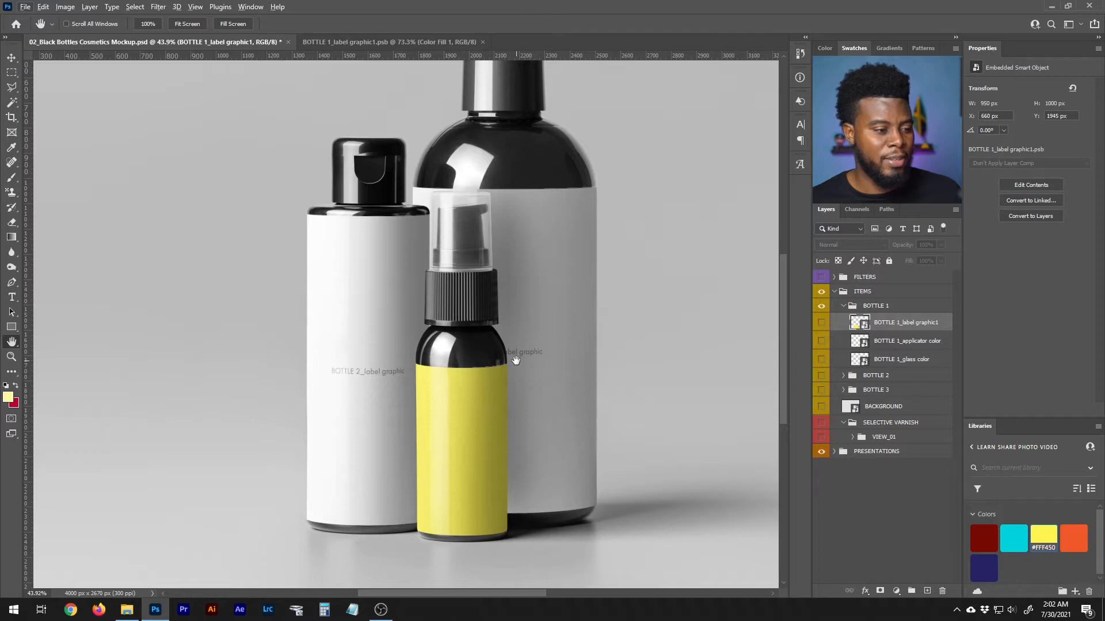
scroll(515, 361, "down", 1)
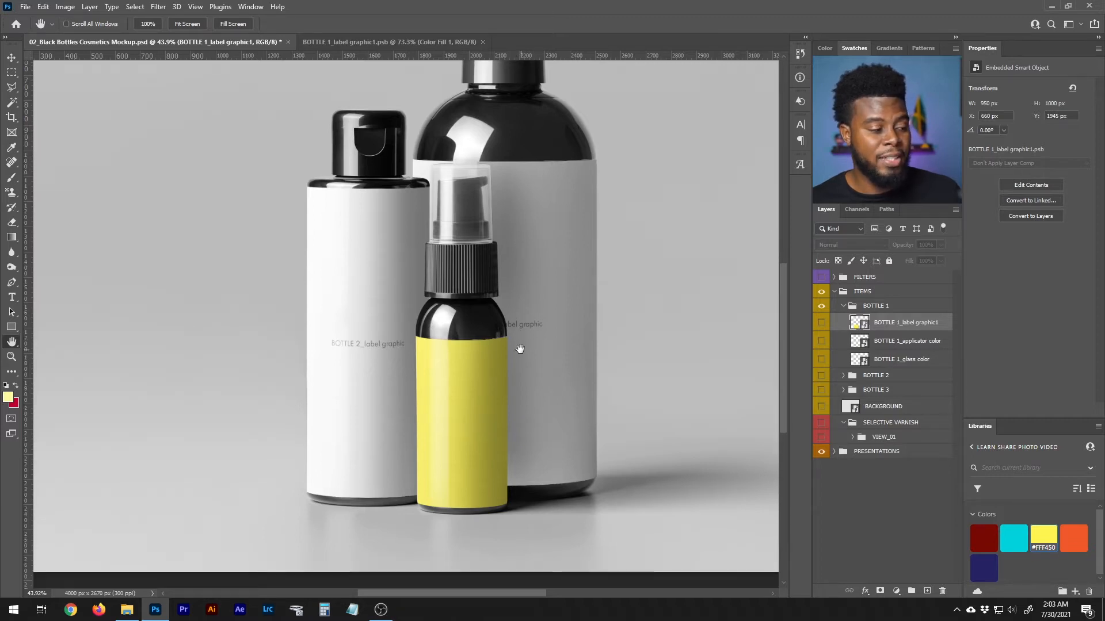
left_click(8, 397)
left_click_drag(772, 278, 787, 228)
left_click(919, 321)
left_click_drag(919, 323, 918, 348)
left_click_drag(790, 257, 791, 244)
left_click(1025, 229)
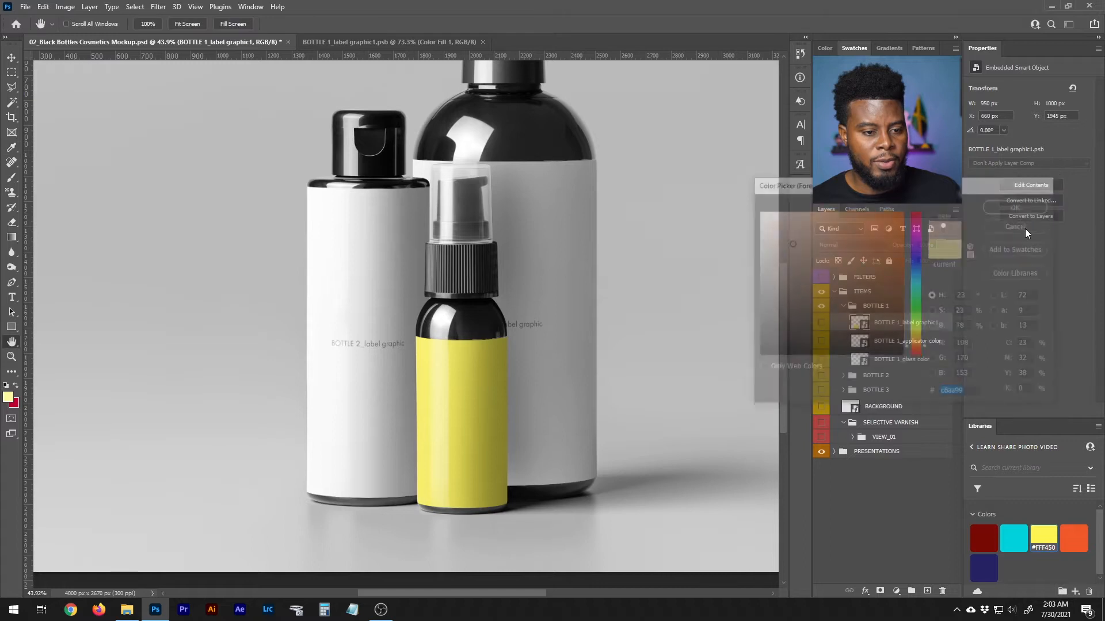
- Change the color fill layer in BOTTLE 1_label graphic1.psb to light beige #f4dbb5
left_click(372, 44)
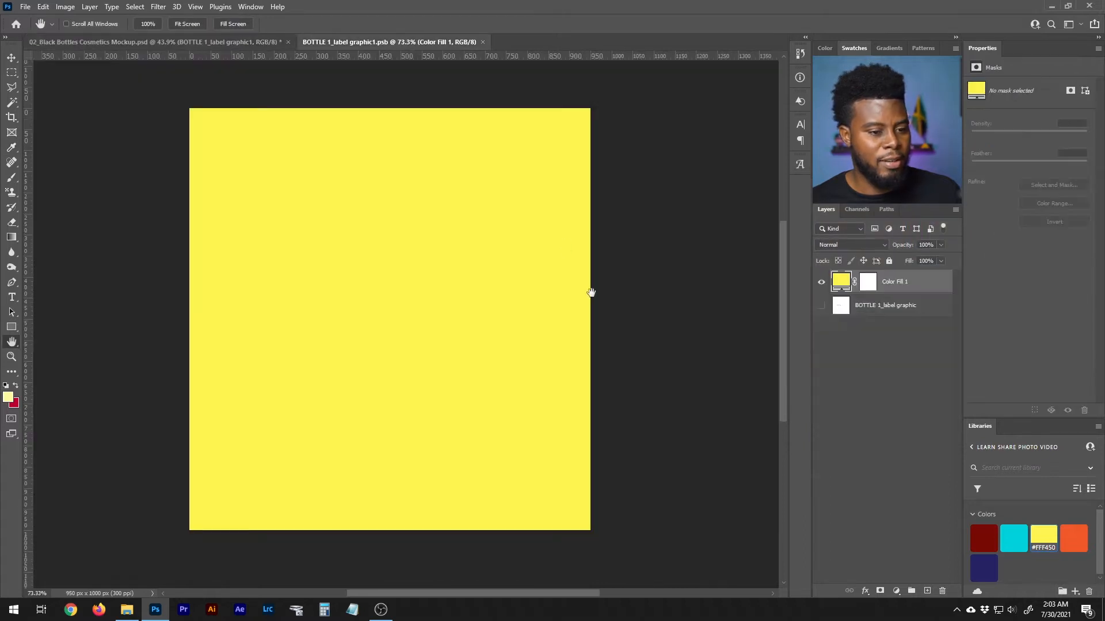
double_click(840, 281)
mouse_move(807, 253)
left_mouse_down()
mouse_move(742, 259)
mouse_move(725, 219)
mouse_move(809, 234)
left_mouse_up()
left_click_drag(922, 333, 922, 342)
left_click(808, 237)
left_click_drag(808, 237, 792, 216)
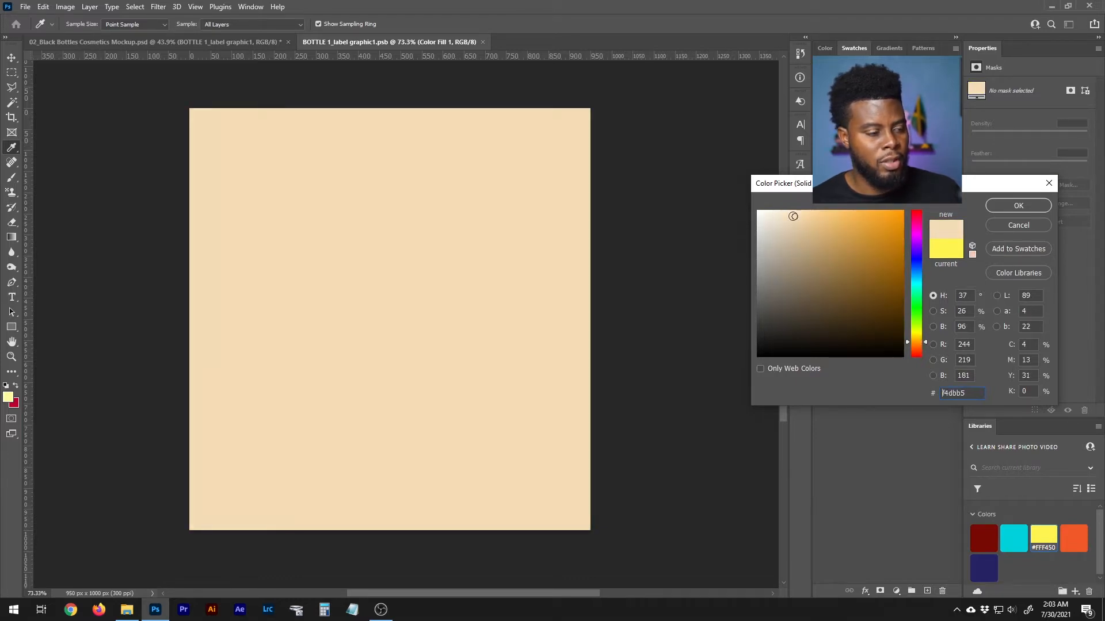
left_click(1019, 205)
- Save the beige label and check it on the small bottle in the cosmetics mockup
key("h")
key("ctrl+s")
left_click(246, 39)
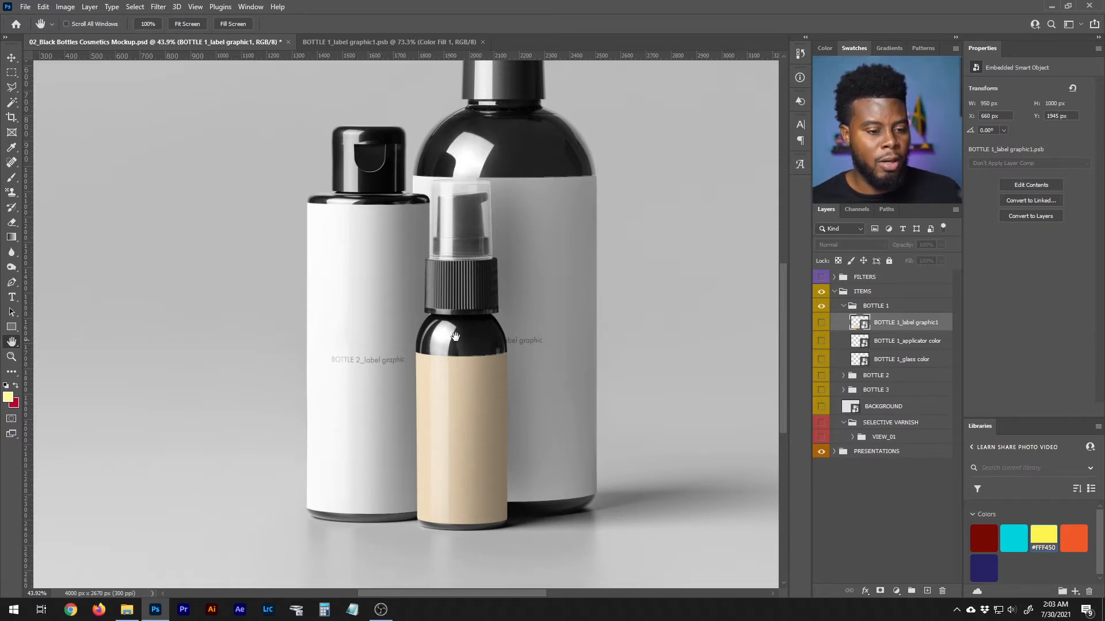
scroll(455, 336, "down", 1)
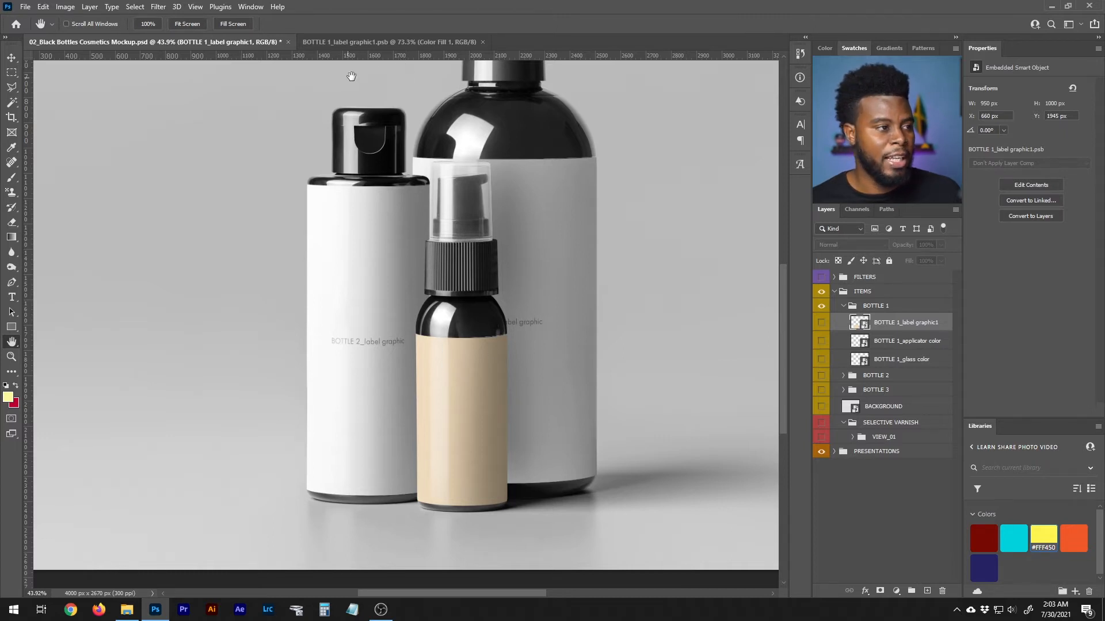
- Place the LSPV Logo Tutorial 001_01__ image from the LSPV 055 - Envato MockUp folder on the label and scale it to 8.79%
left_click(375, 44)
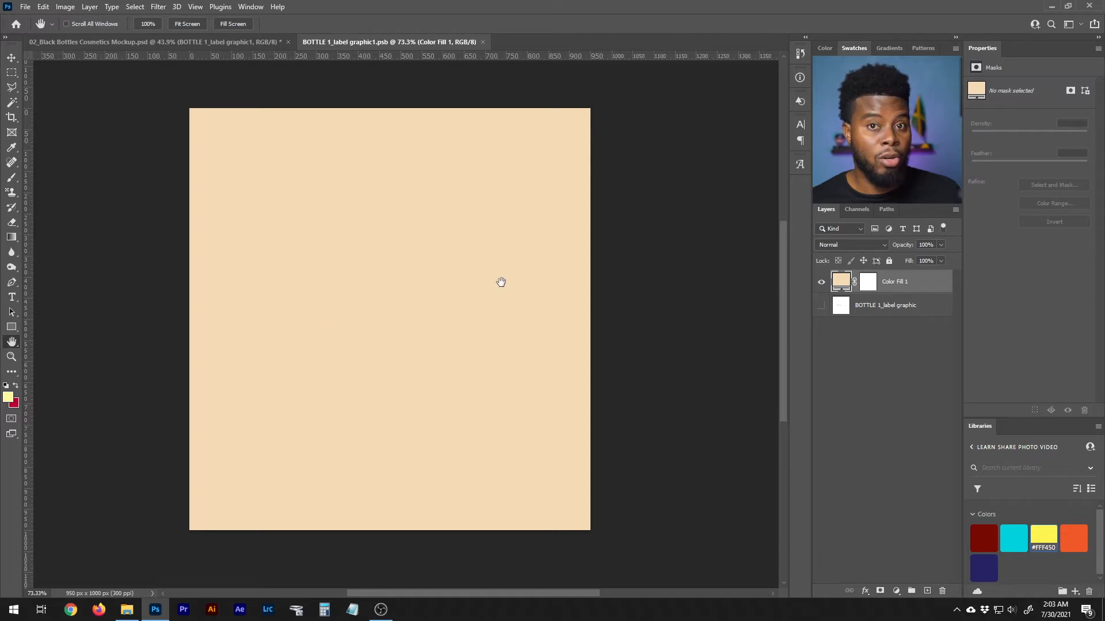
left_click(127, 610)
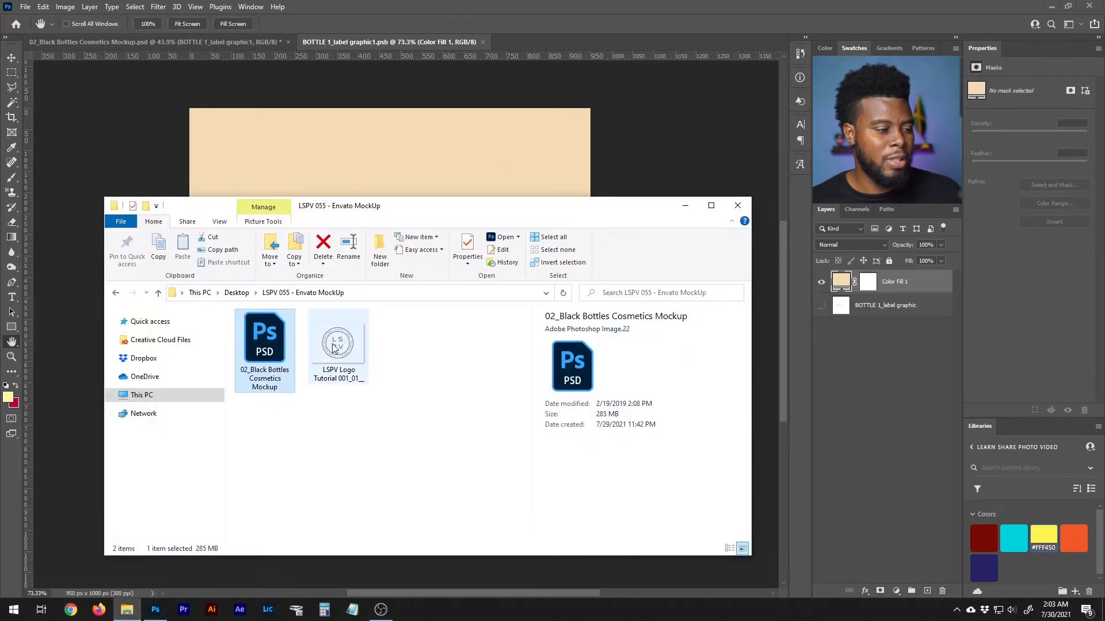
left_click_drag(333, 352, 399, 159)
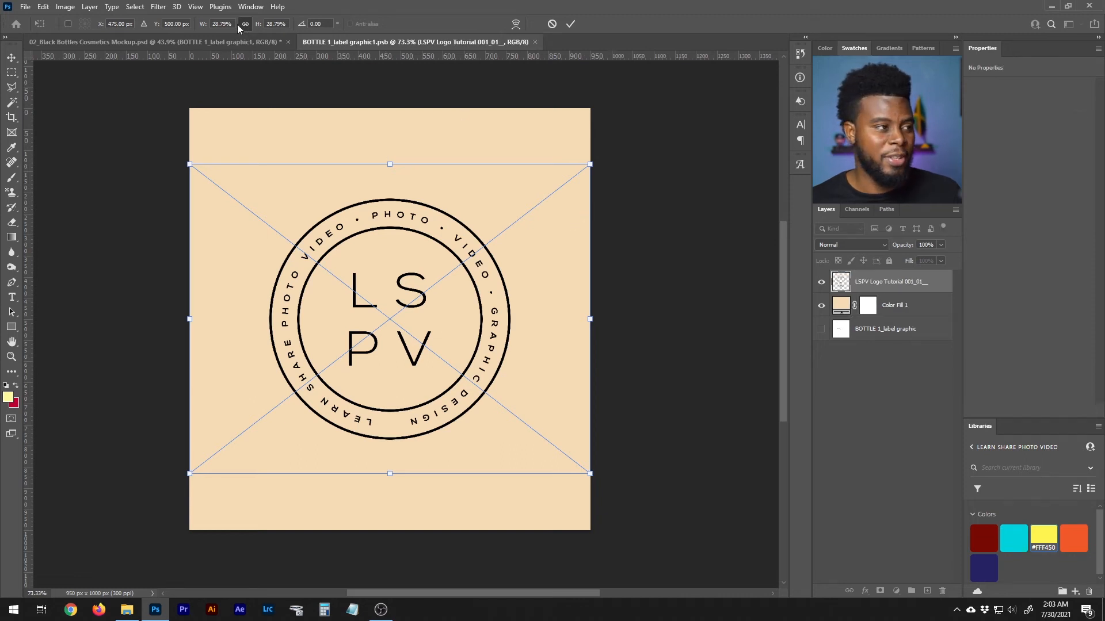
key("shift+Down")
key("shift+Down")
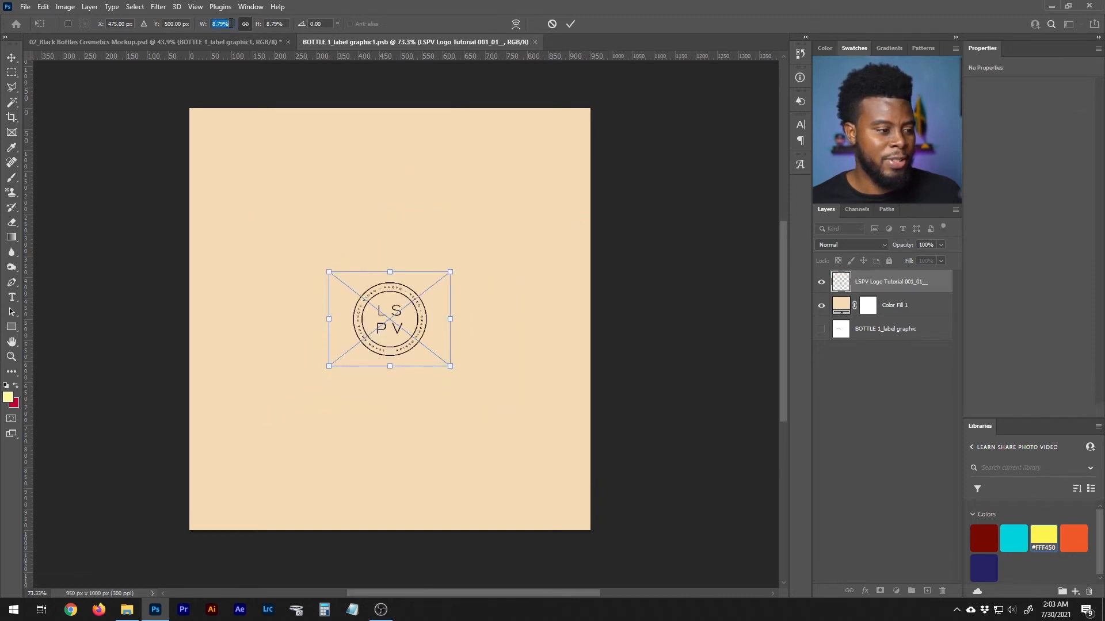
- Move the logo straight up to the upper part of the label, at about Y 121 px, and commit its placement
left_click_drag(396, 313, 395, 199)
key("ctrl+z")
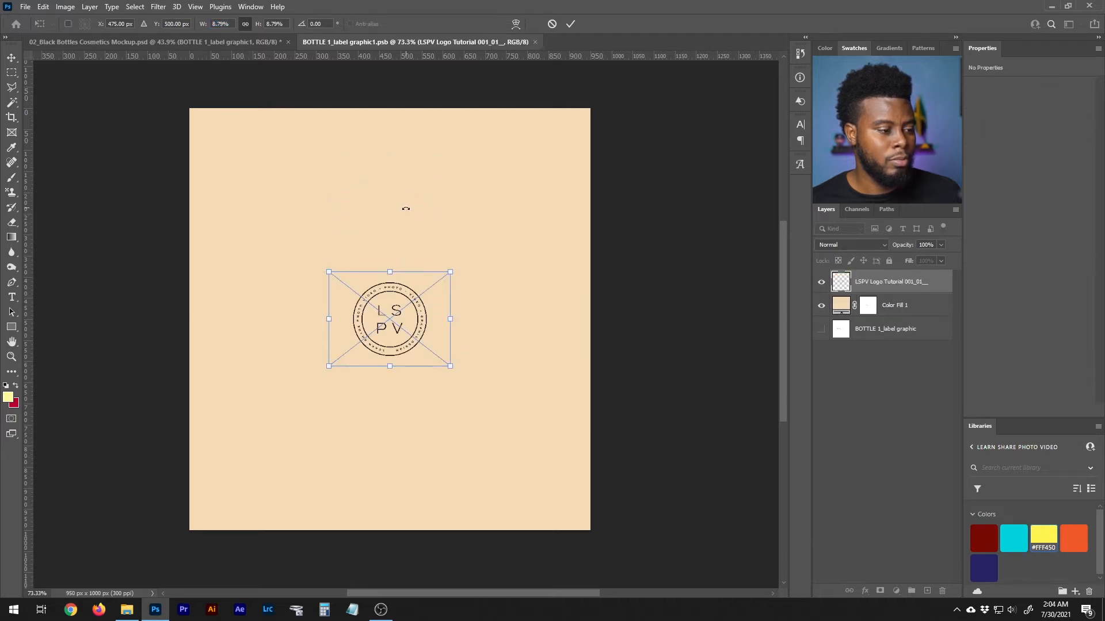
left_click_drag(405, 328, 405, 210)
key("Return")
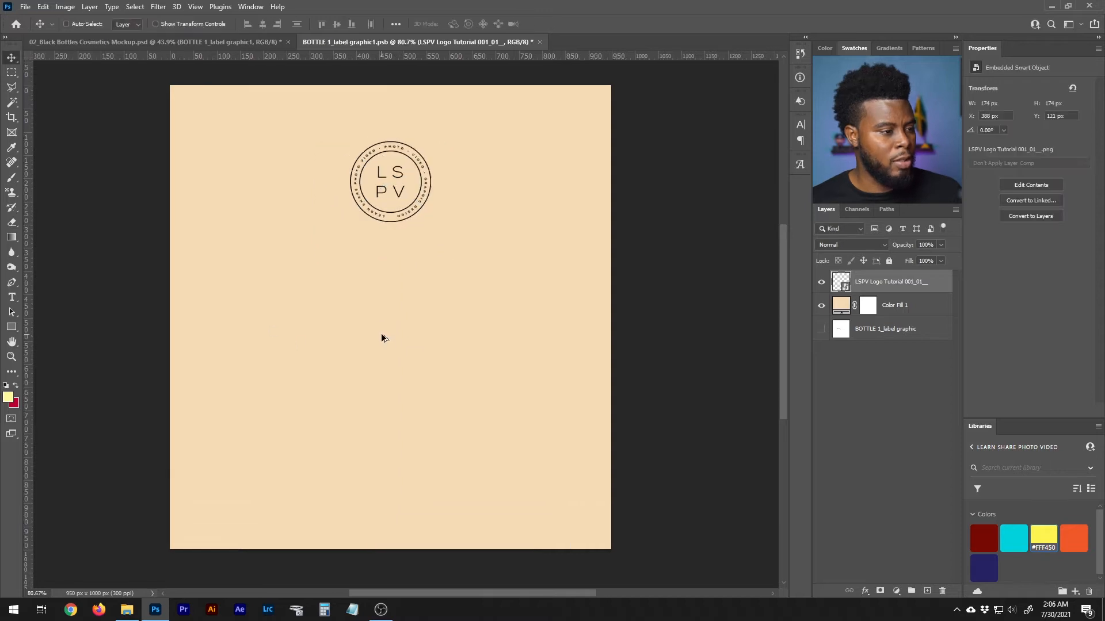
- Add centered text below the logo reading BEAUTY on the first line and INSIDE U on the second
scroll(382, 338, "up", 1)
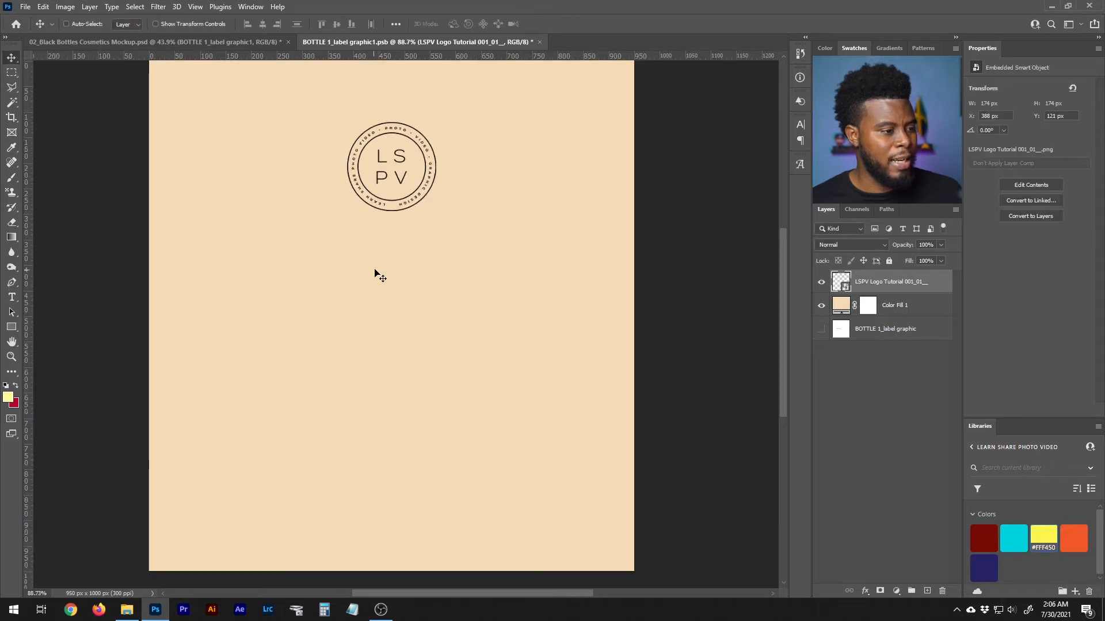
key("t")
left_click(387, 261)
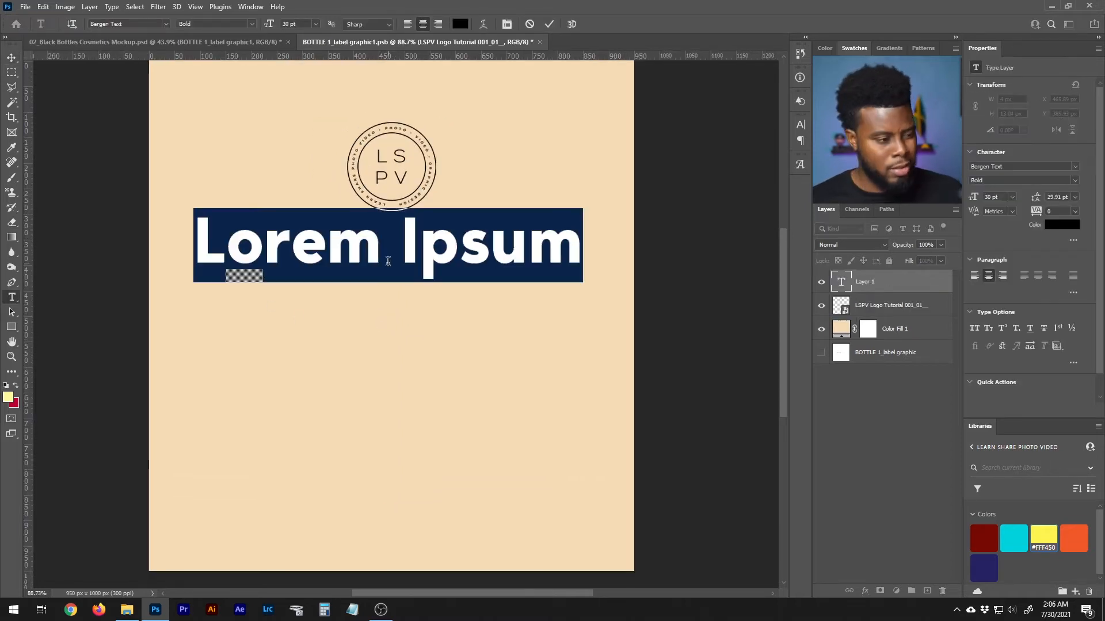
type("BAE")
key("BackSpace")
key("BackSpace")
type("EAUTY")
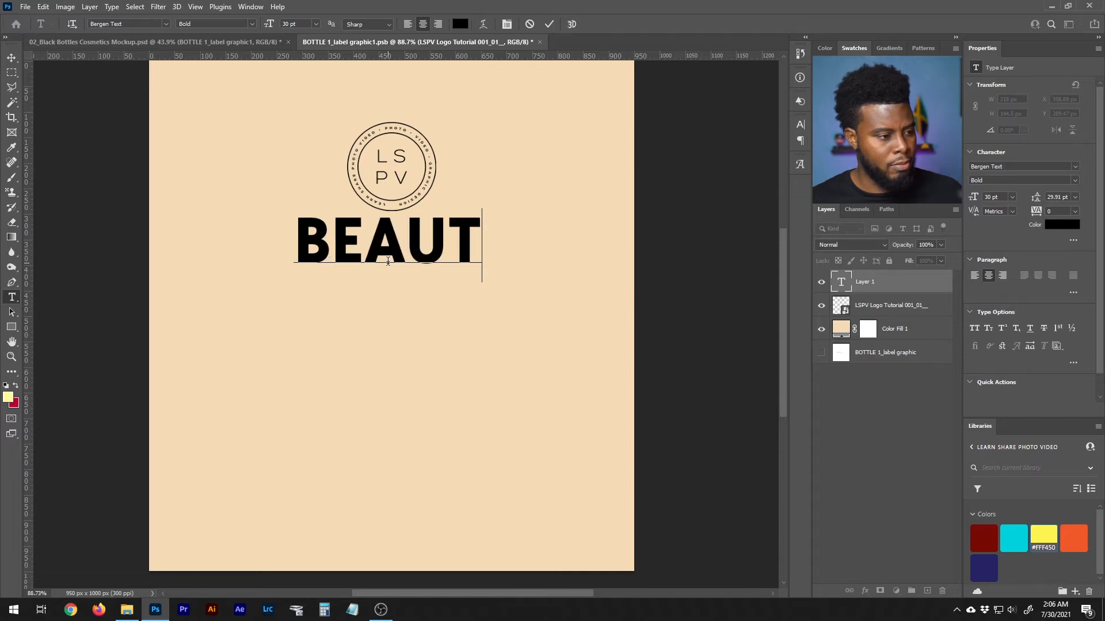
key("Return")
type("INSIDE")
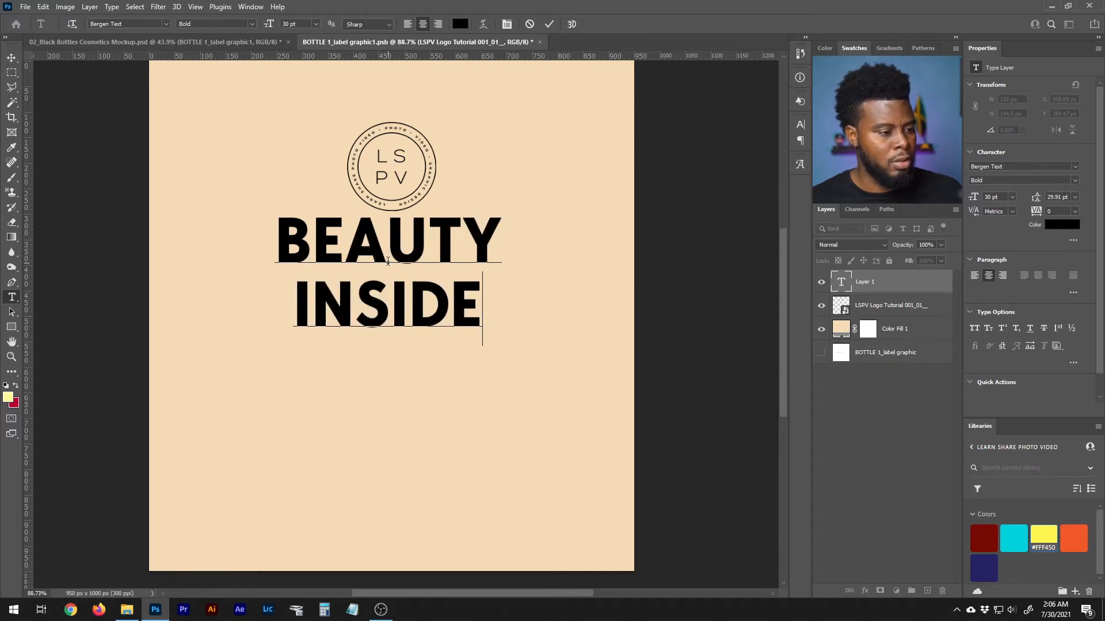
type(" U")
key("ctrl+Return")
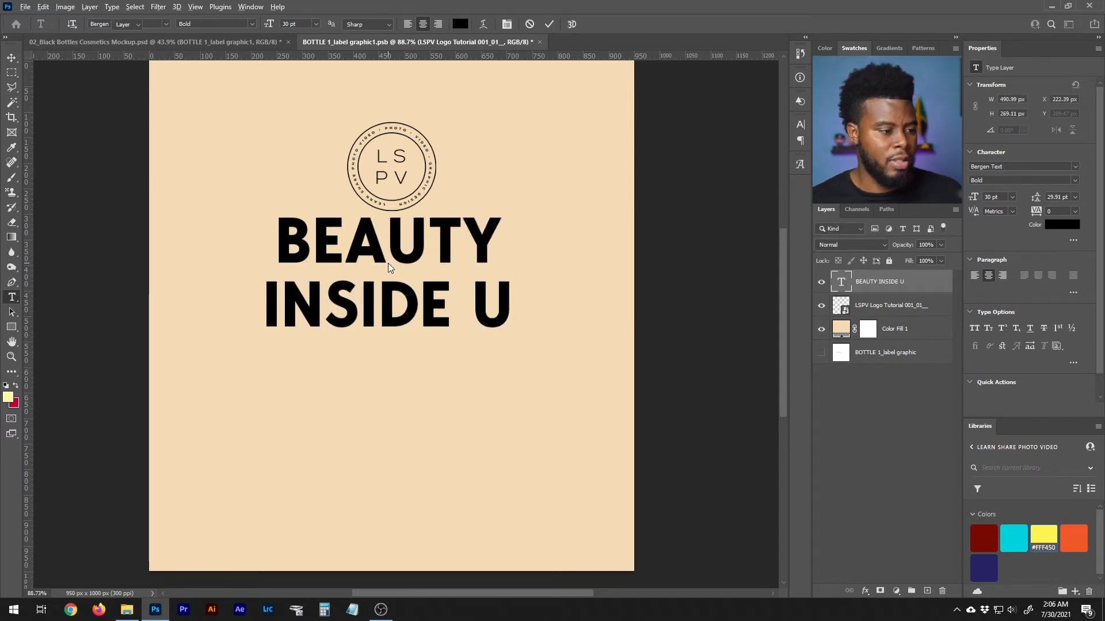
- Move the BEAUTY INSIDE U text down, centered below the logo, to about X 229 px, Y 354 px
scroll(388, 262, "down", 2)
key("v")
left_click_drag(400, 260, 397, 272)
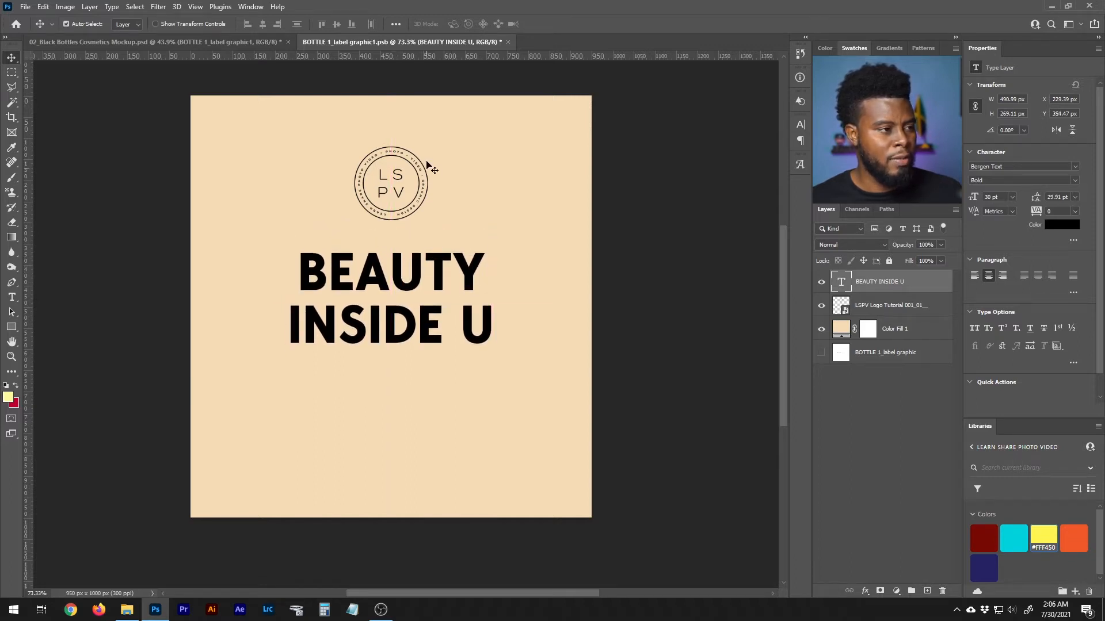
- Check the logo and BEAUTY INSIDE U text up close on the small bottle in the saved mockup
left_click(237, 42)
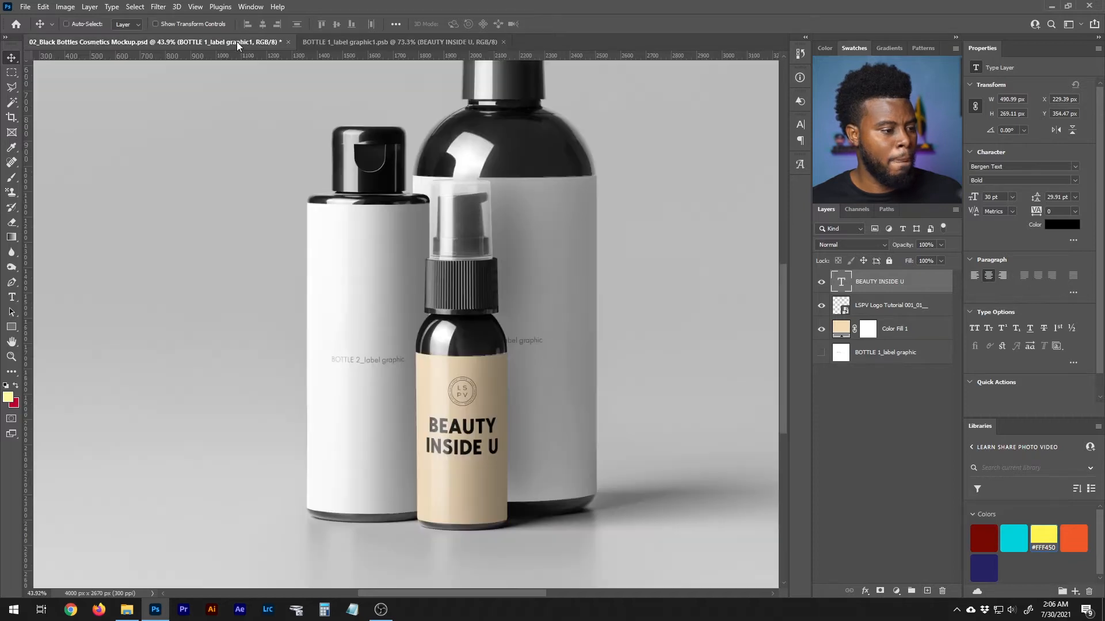
scroll(463, 361, "up", 3)
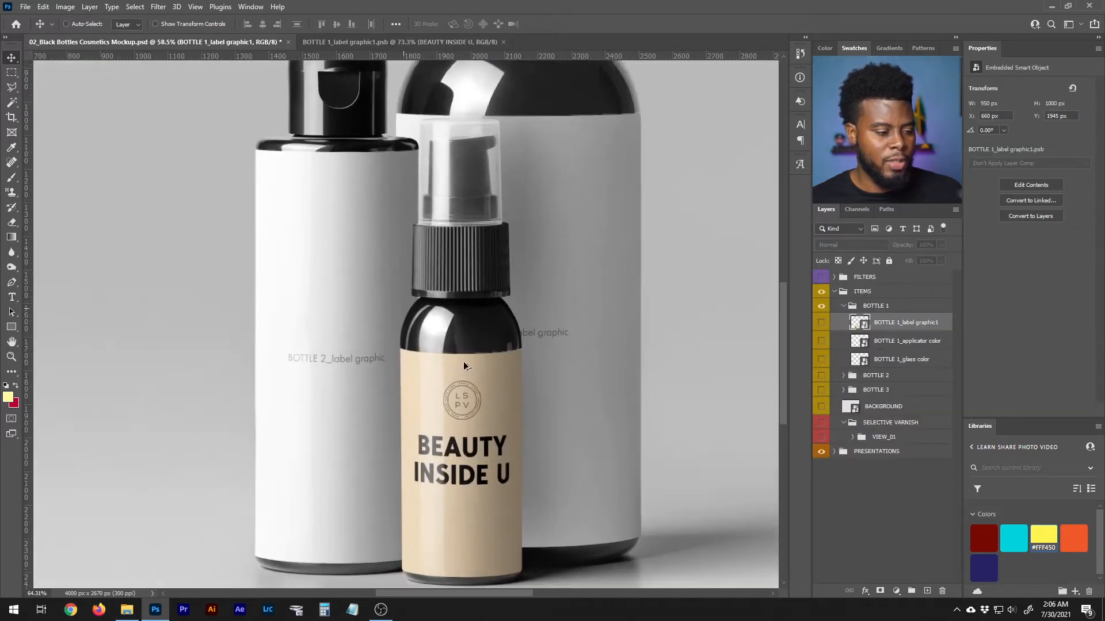
scroll(493, 389, "down", 3)
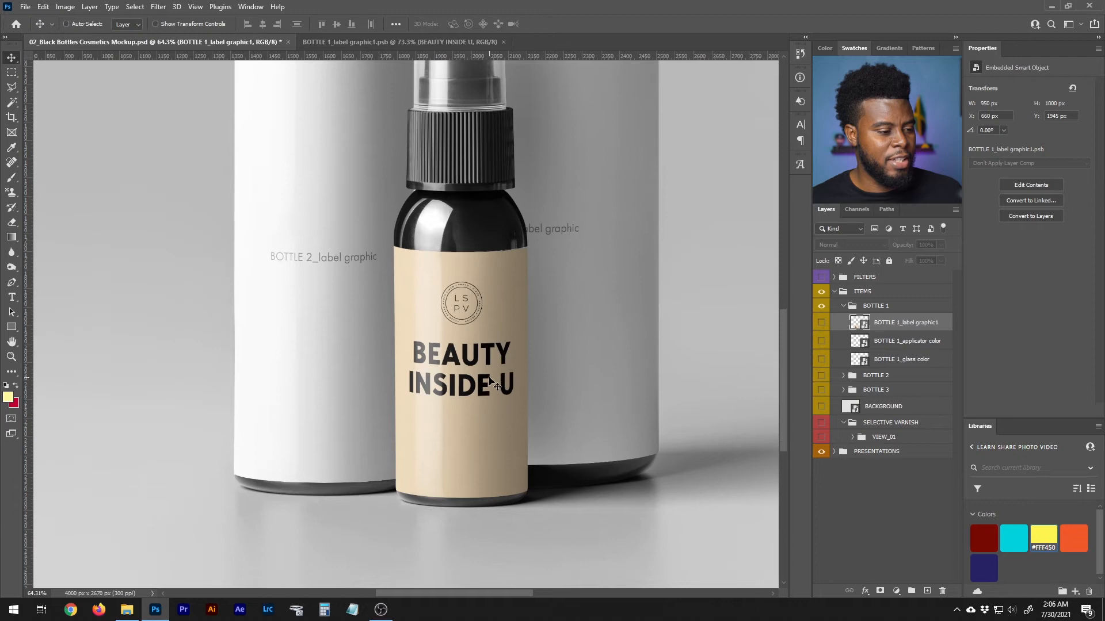
scroll(552, 389, "up", 1)
scroll(551, 389, "up", 1)
- Remove the U from the second line of the label text so it reads BEAUTY INSIDE
left_click(355, 38)
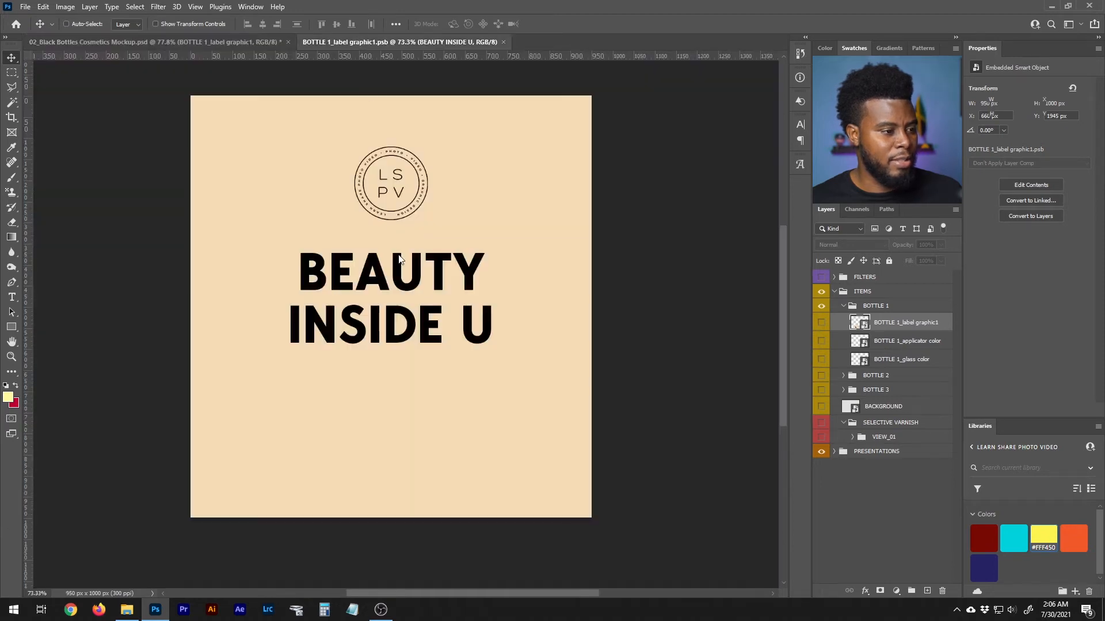
left_click(448, 318)
double_click(477, 325)
left_click(506, 316)
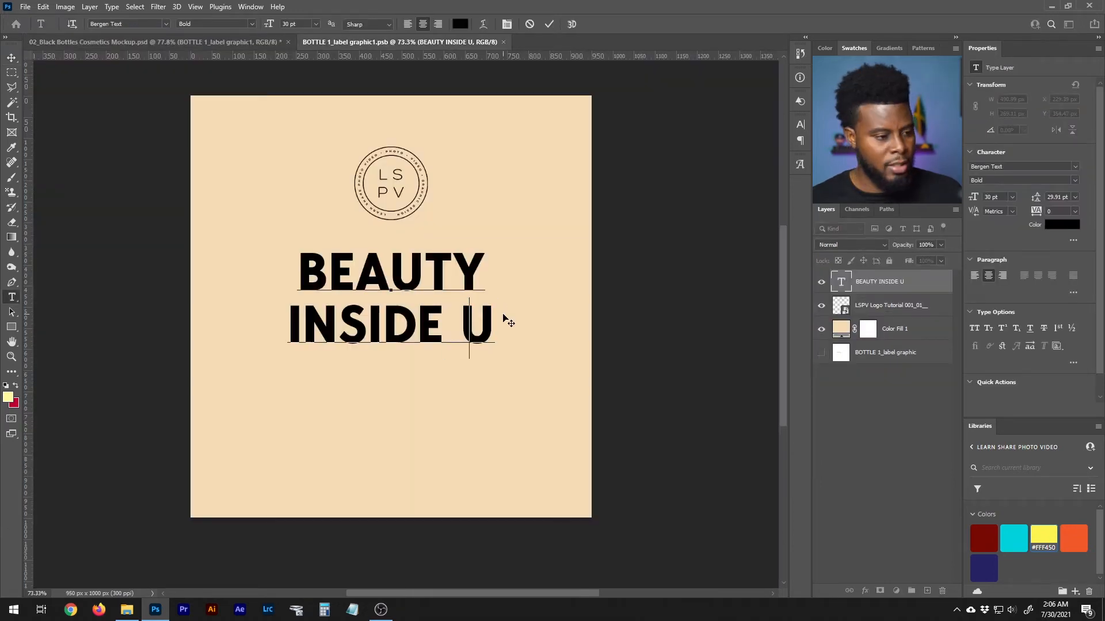
key("BackSpace")
key("BackSpace")
left_click(499, 320)
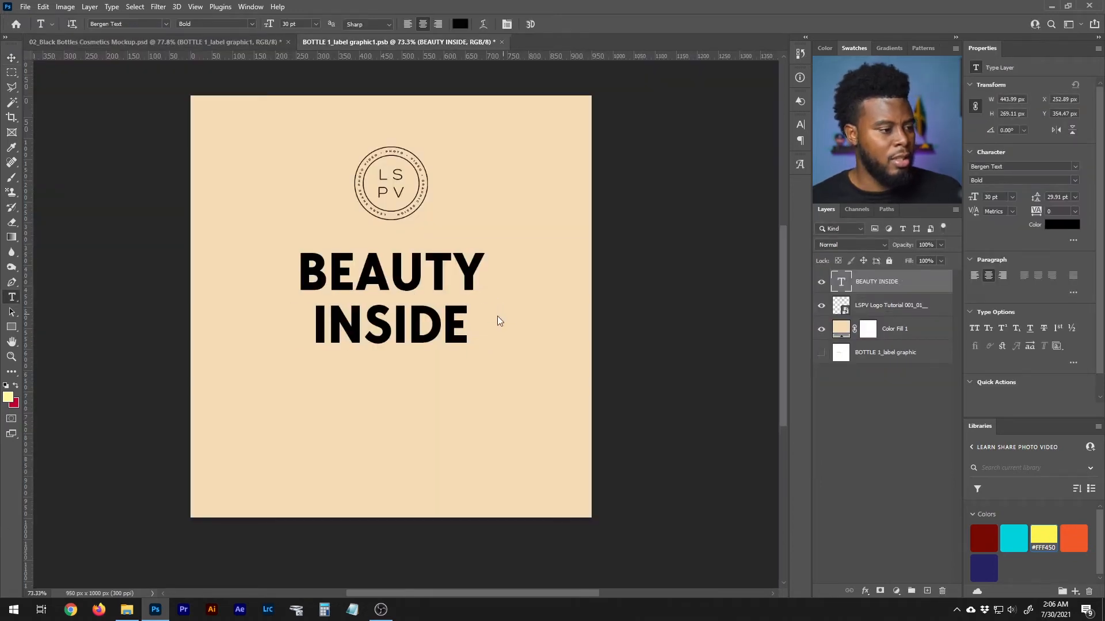
- Save the edited label and check the BEAUTY INSIDE text on the small bottle in the mockup
left_click(245, 43)
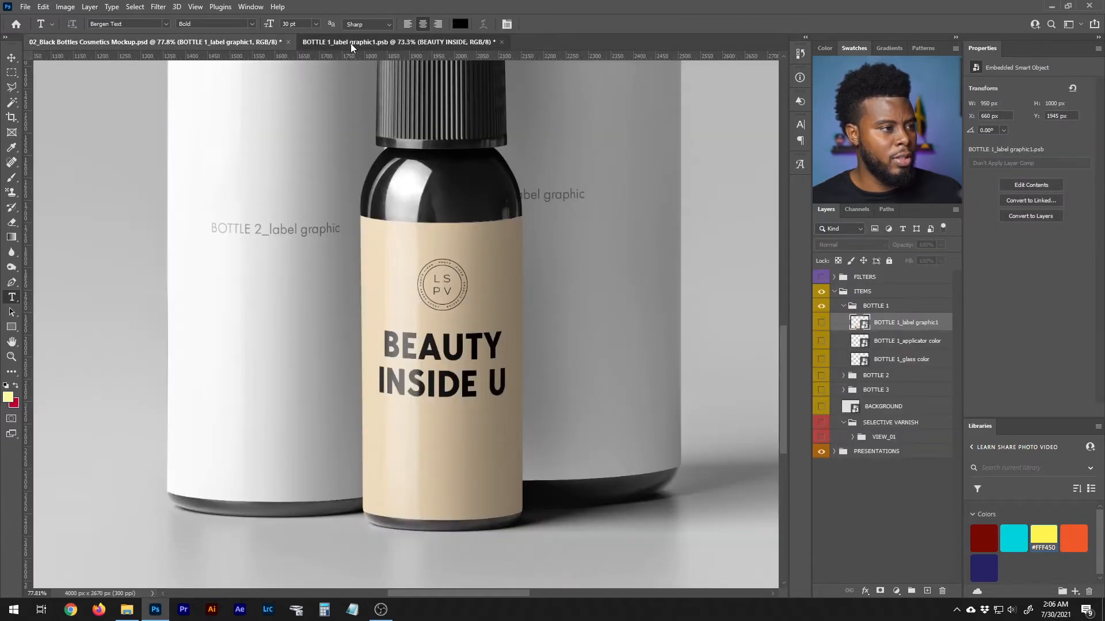
left_click(350, 43)
key("ctrl+s")
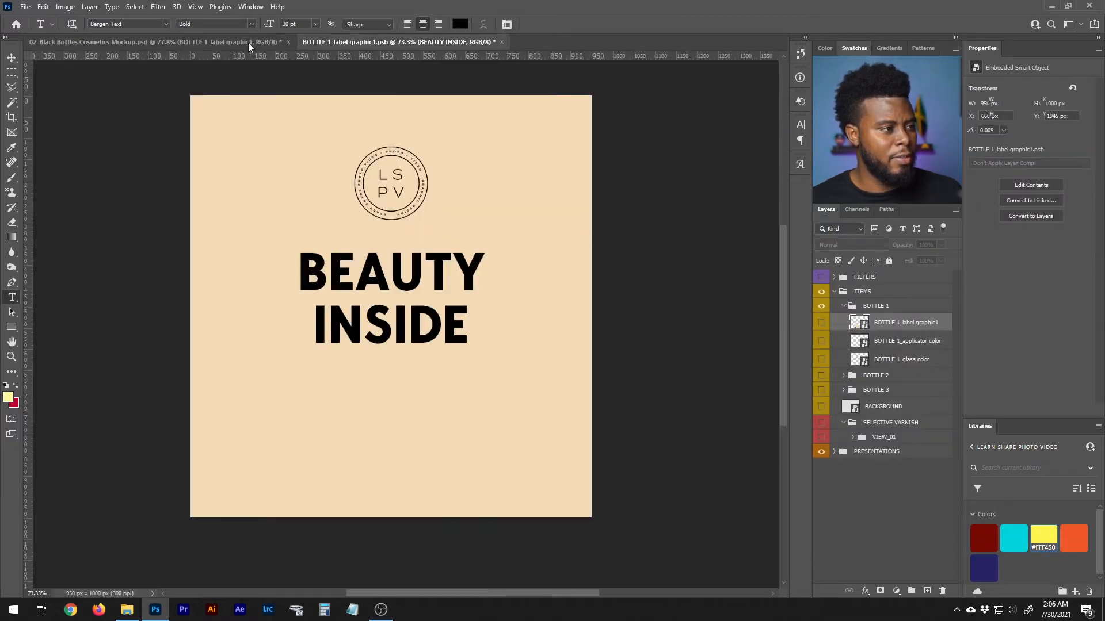
left_click(247, 43)
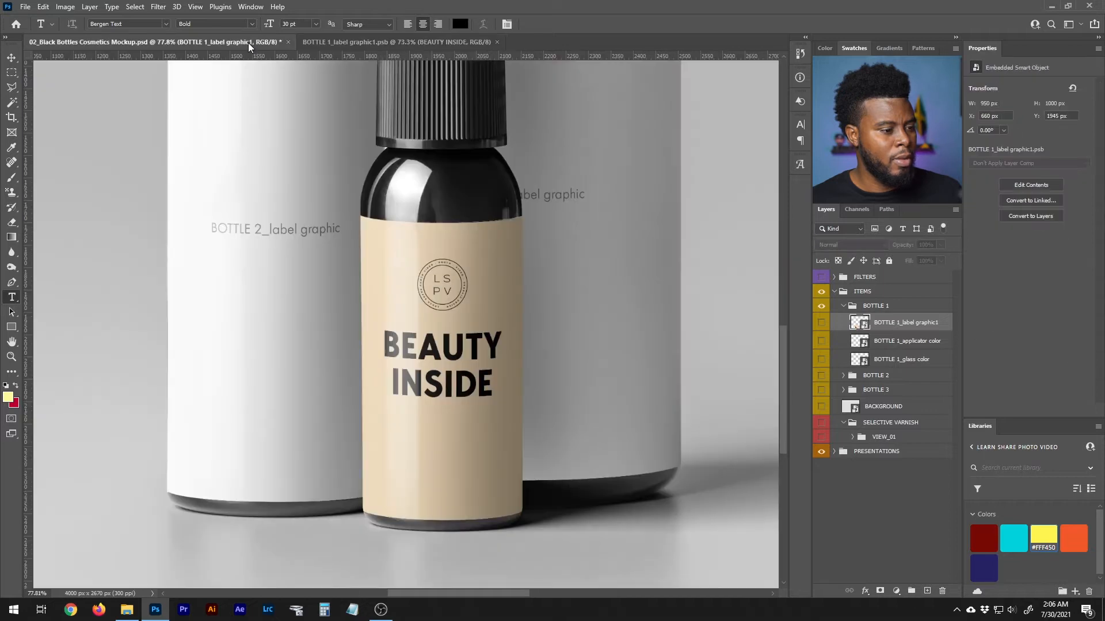
- Replace the BEAUTY INSIDE text in the label document with lowercase beauty inside on two lines
left_click(382, 43)
left_click(390, 285)
key("ctrl+a")
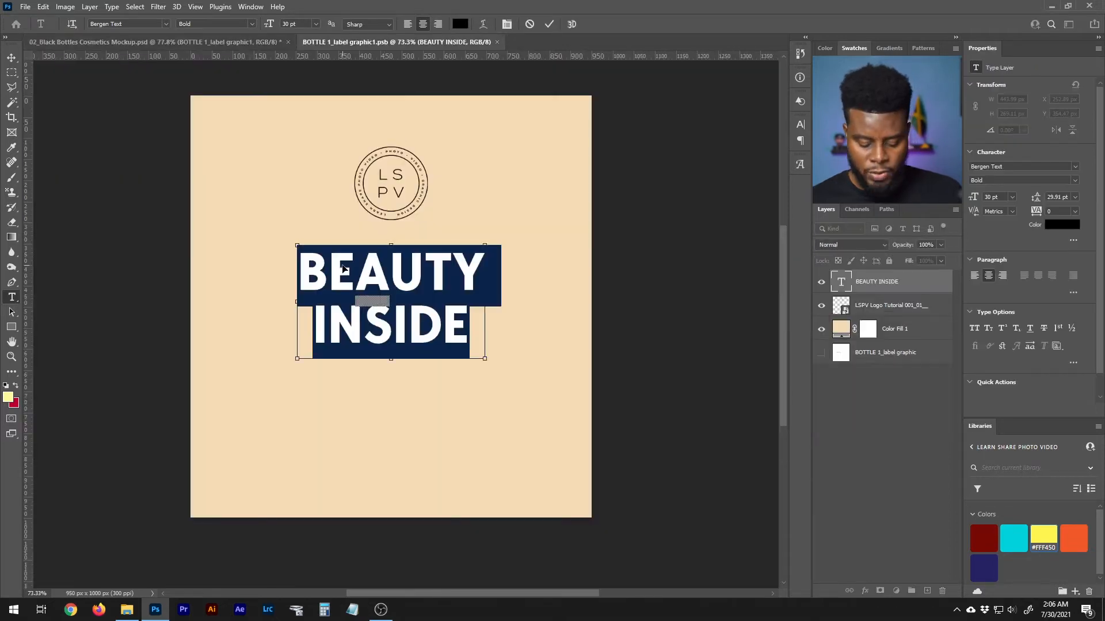
type("beauty")
key("Return")
type("sin")
key("BackSpace")
key("BackSpace")
key("BackSpace")
type("inside")
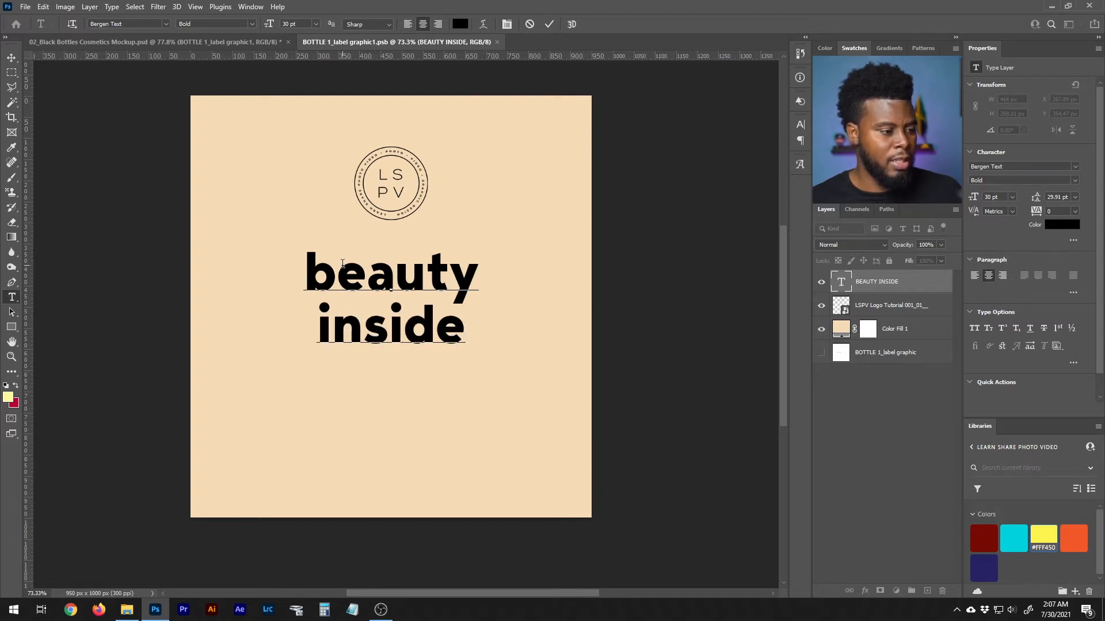
key("ctrl+Return")
- Save the label and check the lowercase beauty inside text on the small bottle in the mockup
key("ctrl+s")
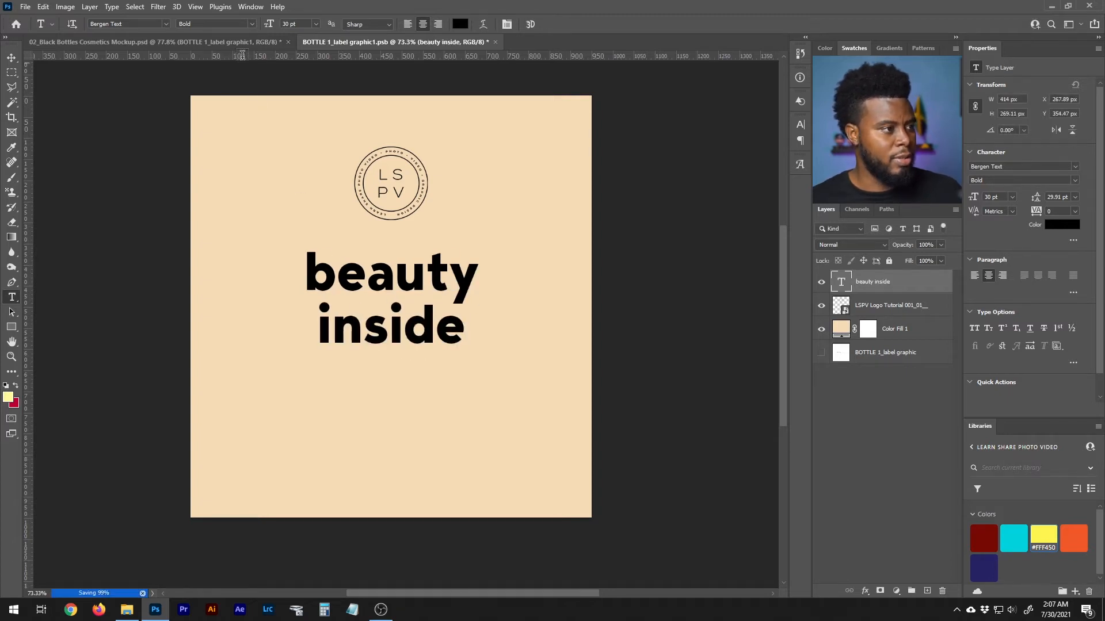
left_click(243, 43)
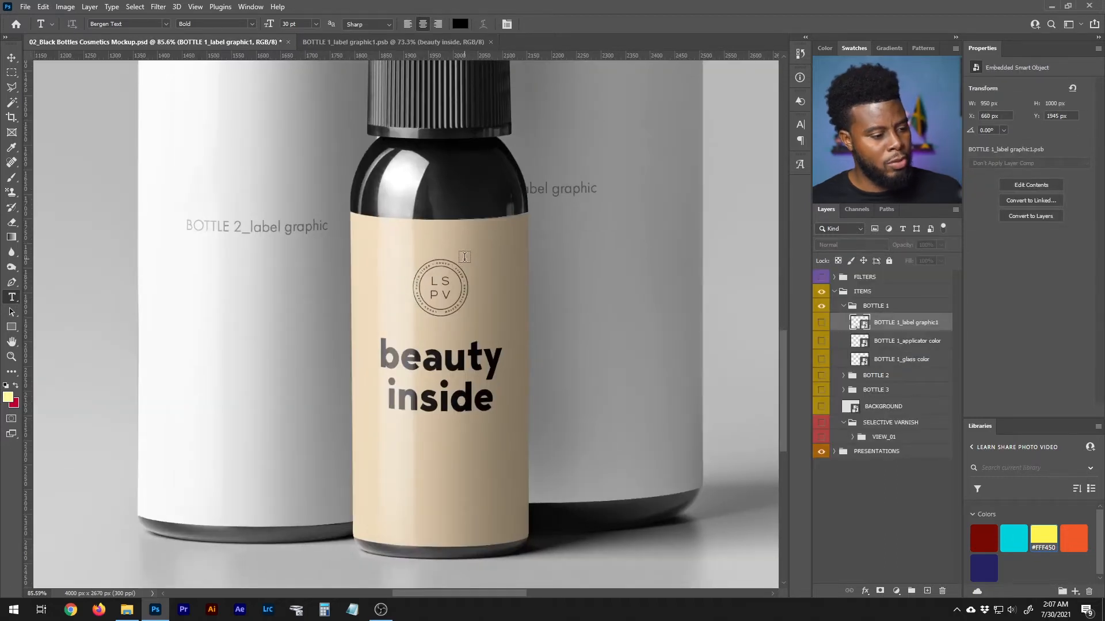
key("v")
- Add a placeholder paragraph text box about 582 × 82 px to the label, below the beauty inside heading
left_click(329, 43)
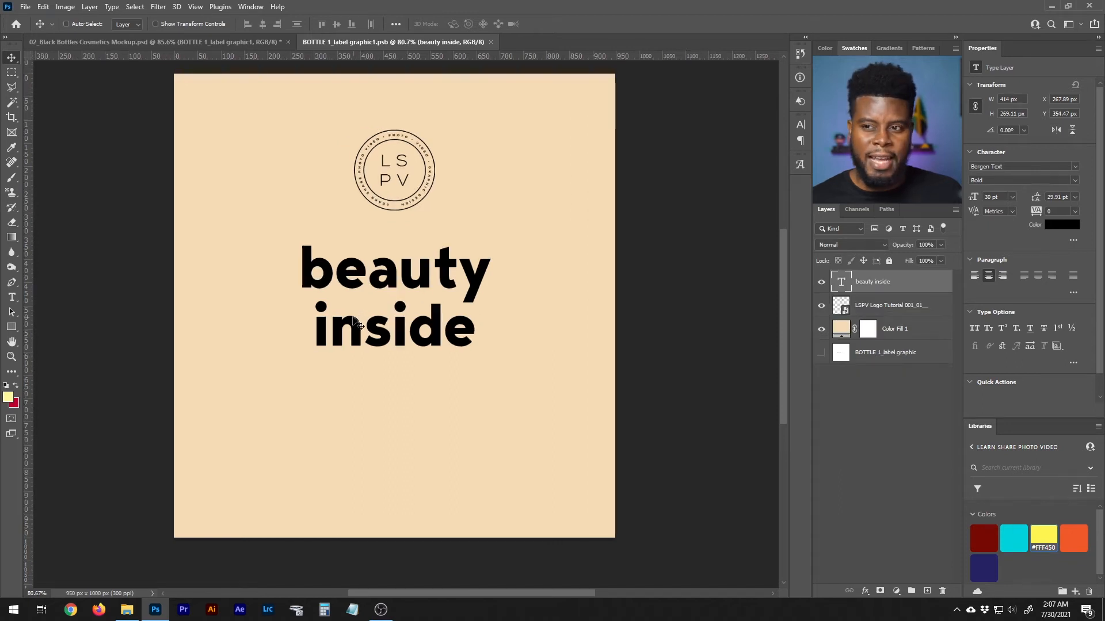
scroll(357, 325, "down", 1)
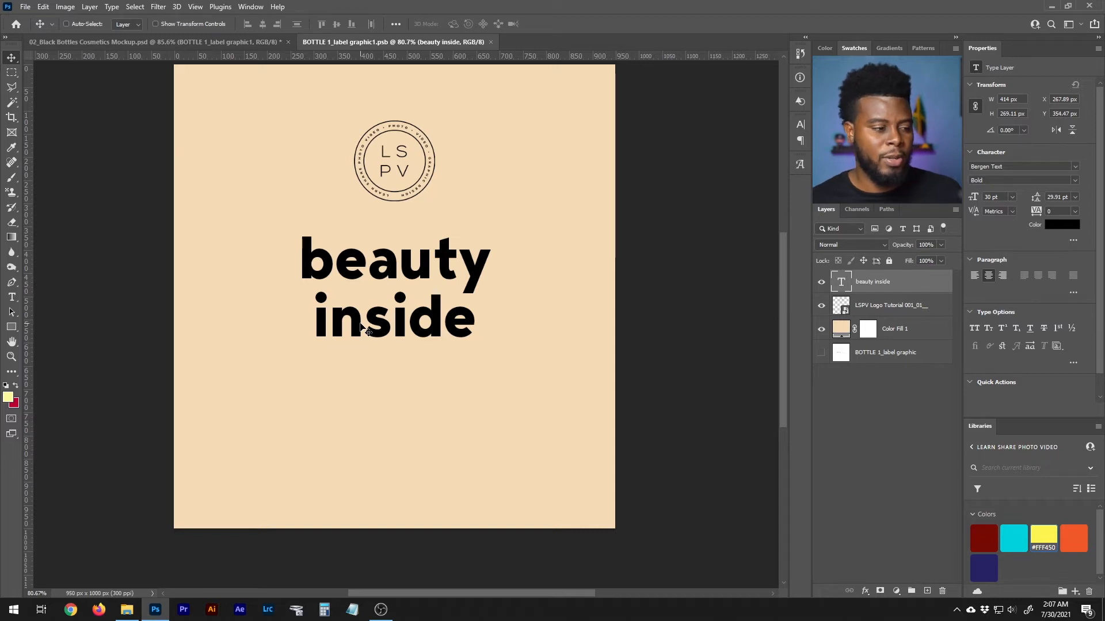
scroll(359, 362, "up", 2)
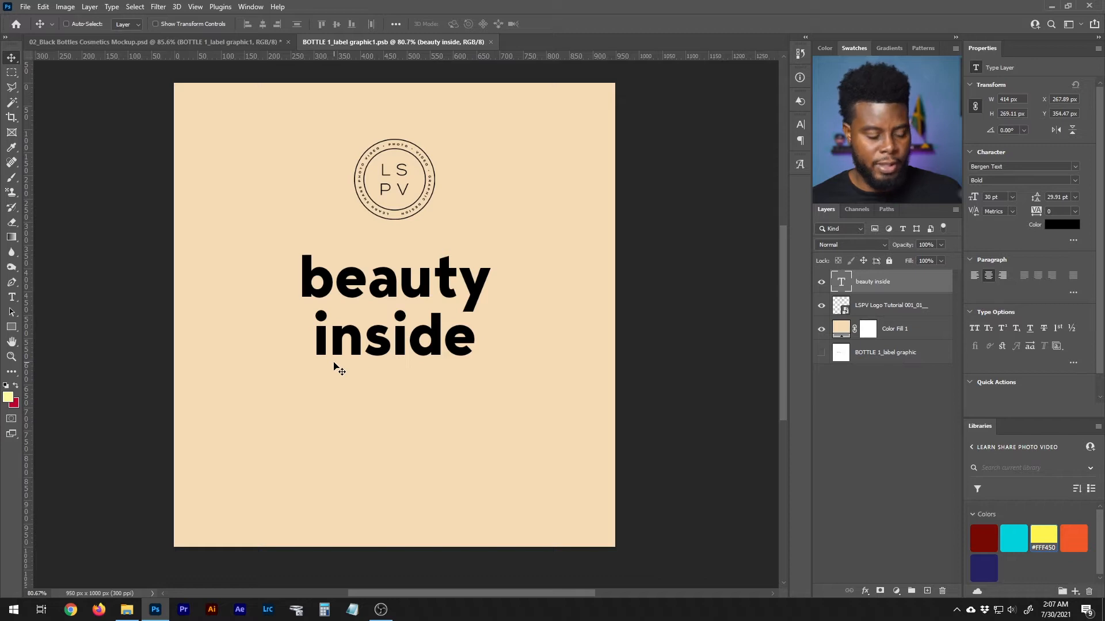
key("t")
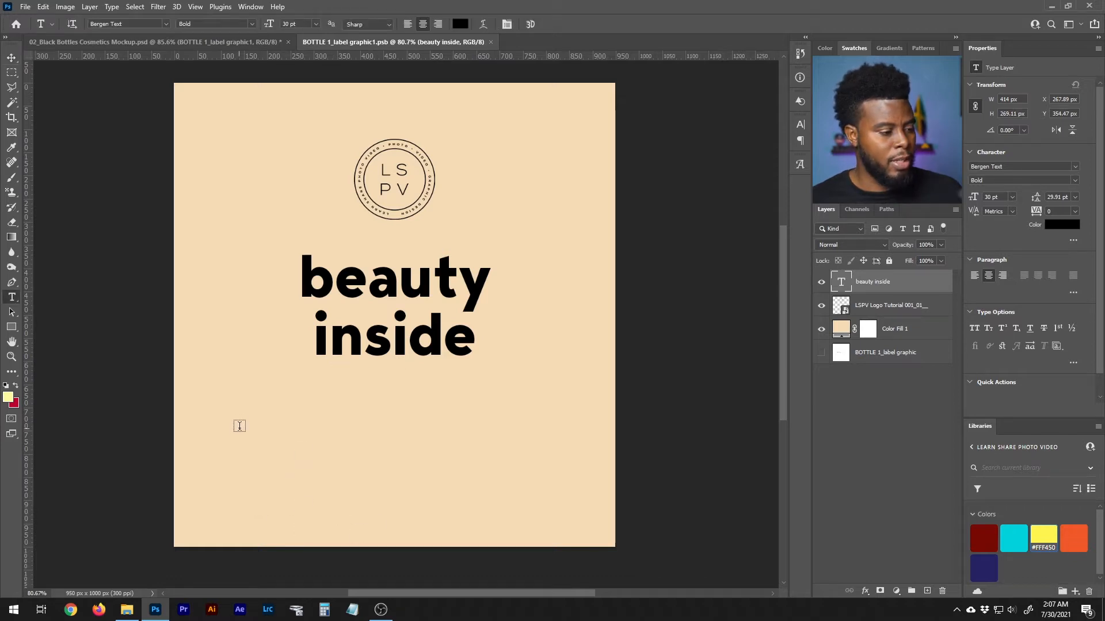
left_click_drag(242, 410, 510, 448)
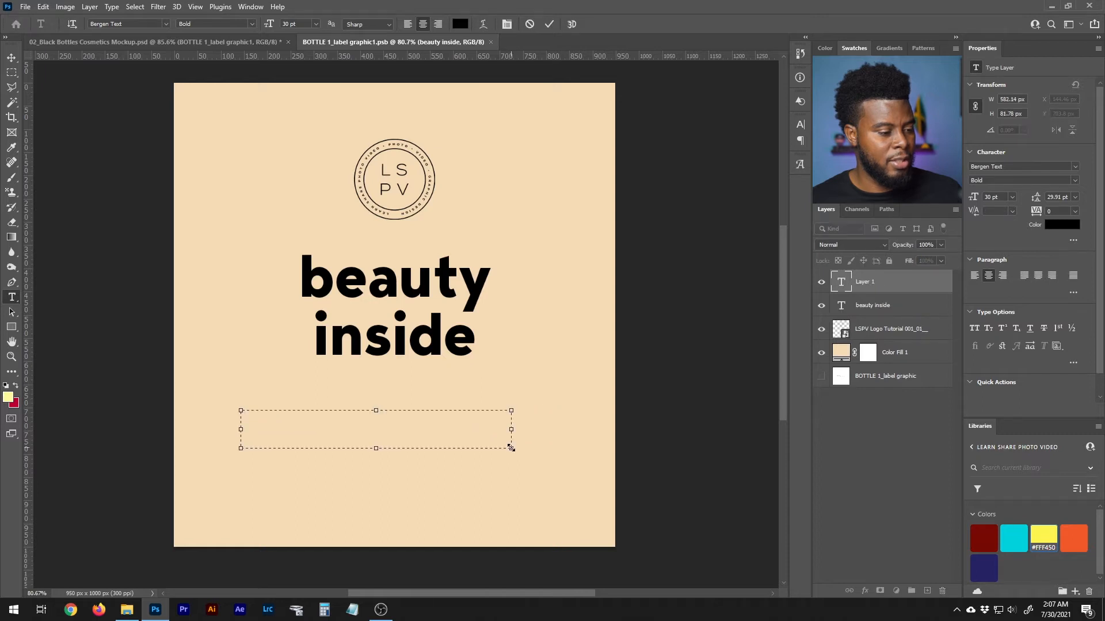
key("ctrl+Return")
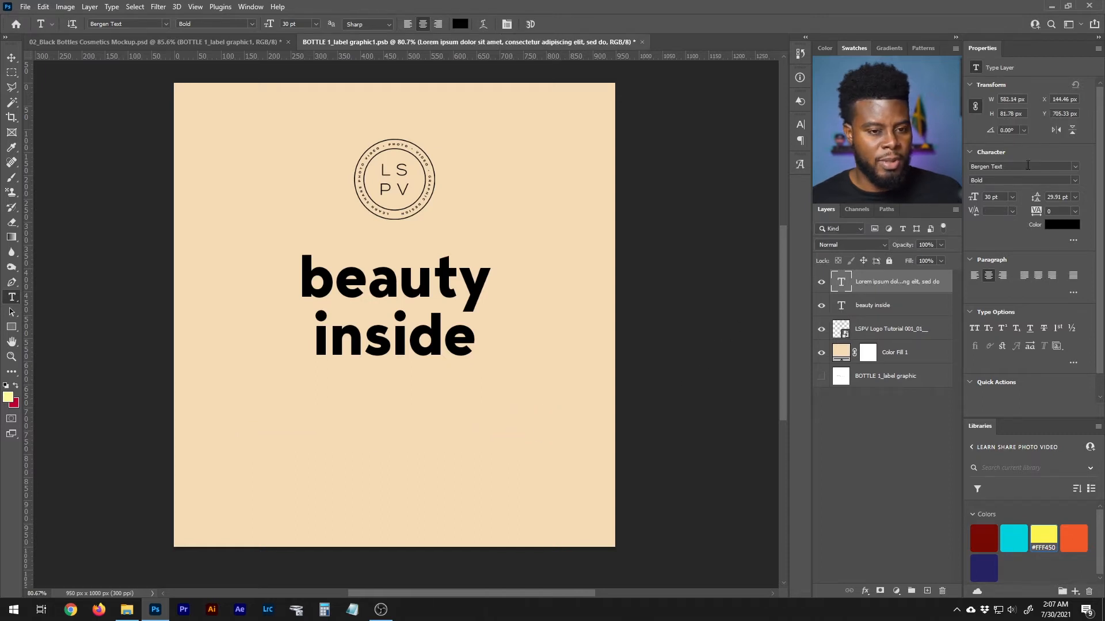
- Set the Lorem ipsum paragraph's font size to 6 pt and enlarge its text box to about 686 × 166 px
left_click(1012, 197)
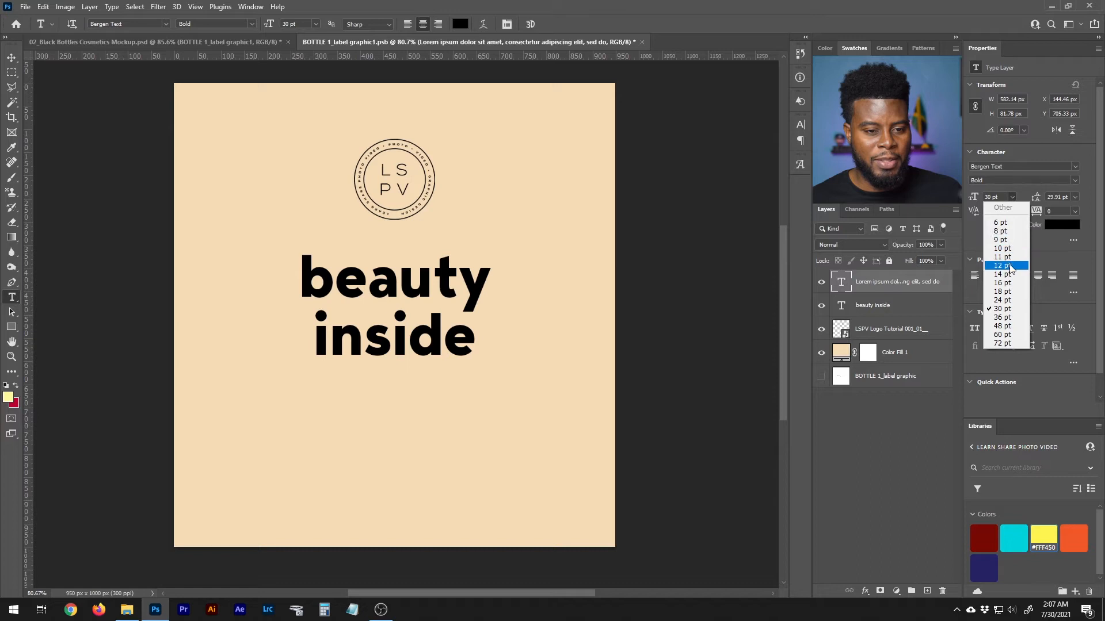
left_click(1009, 267)
left_click(440, 420)
key("ctrl+a")
left_click(1012, 197)
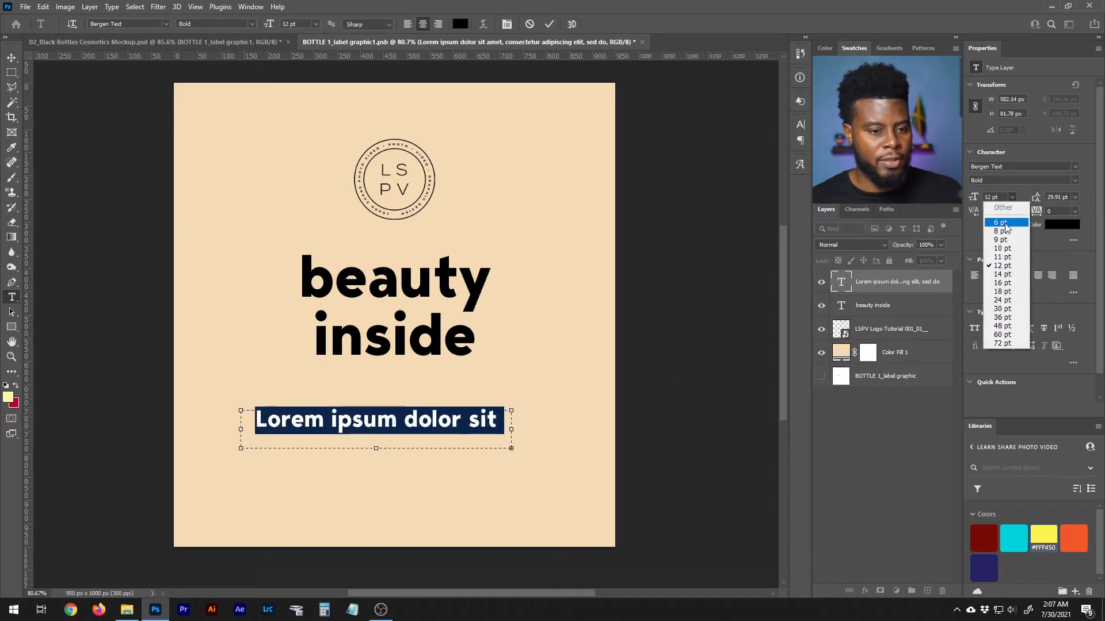
left_click(1005, 226)
left_click(509, 453)
left_click_drag(511, 451, 560, 487)
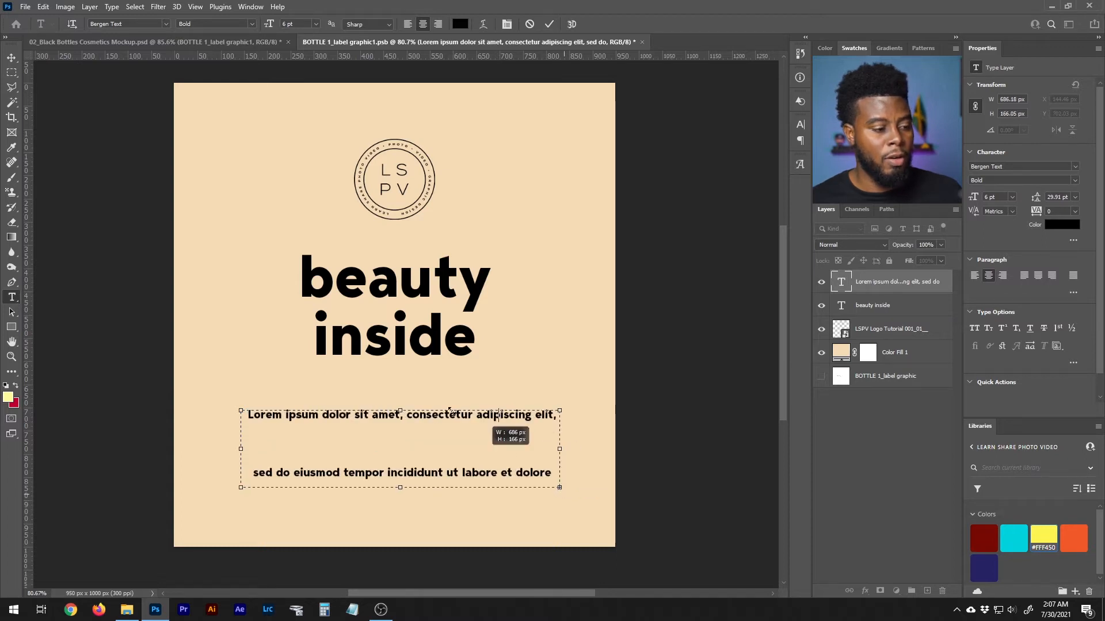
- Set the line spacing of the whole Lorem ipsum paragraph to Auto
key("ctrl+a")
left_click(1076, 212)
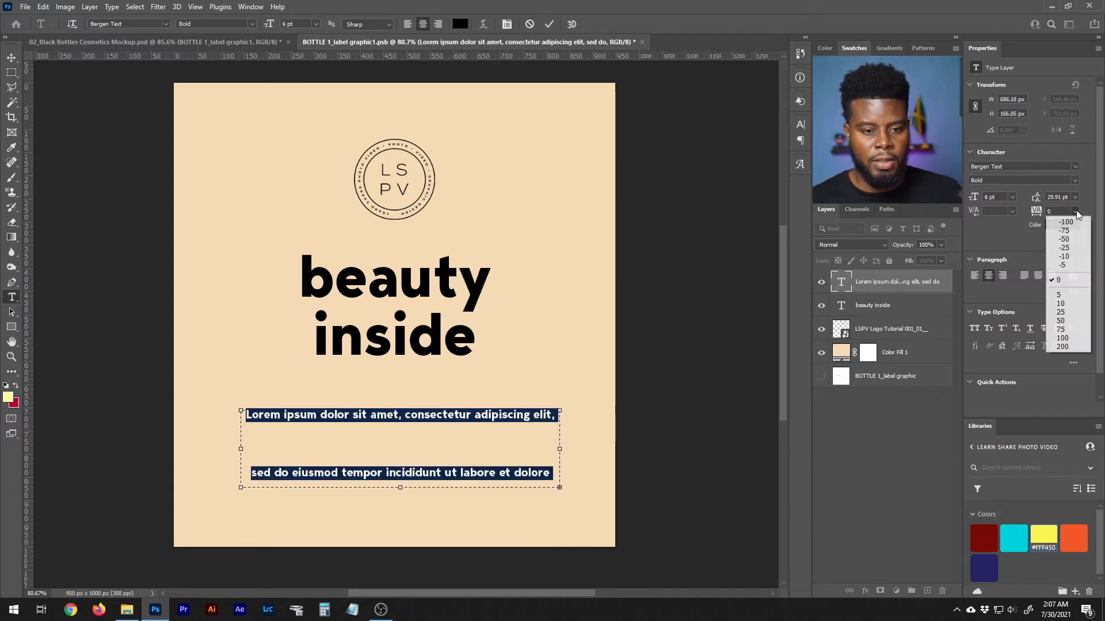
left_click(1076, 198)
left_click(1077, 199)
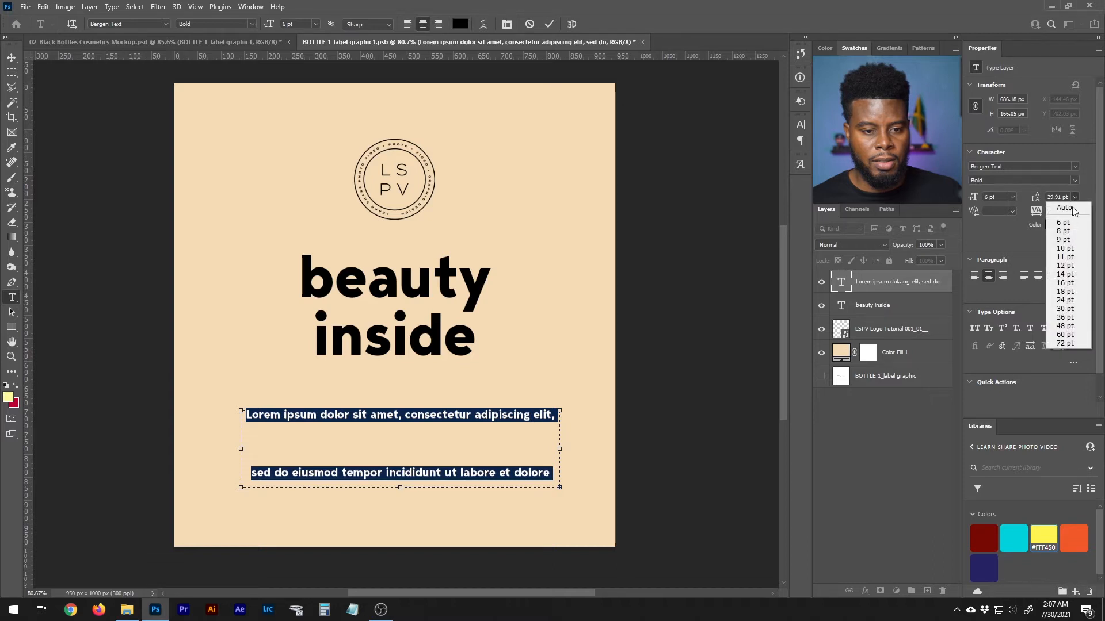
left_click(1063, 209)
left_click(454, 464)
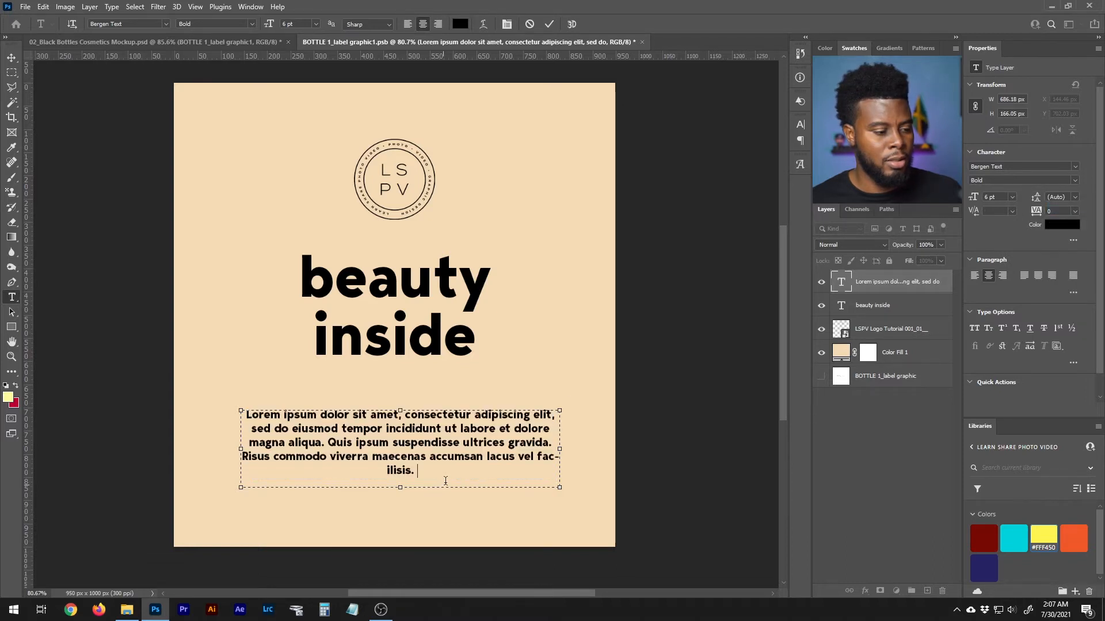
- Turn off hyphenation for the Lorem ipsum paragraph and set its font style to Regular
left_click(878, 284)
left_click(1073, 363)
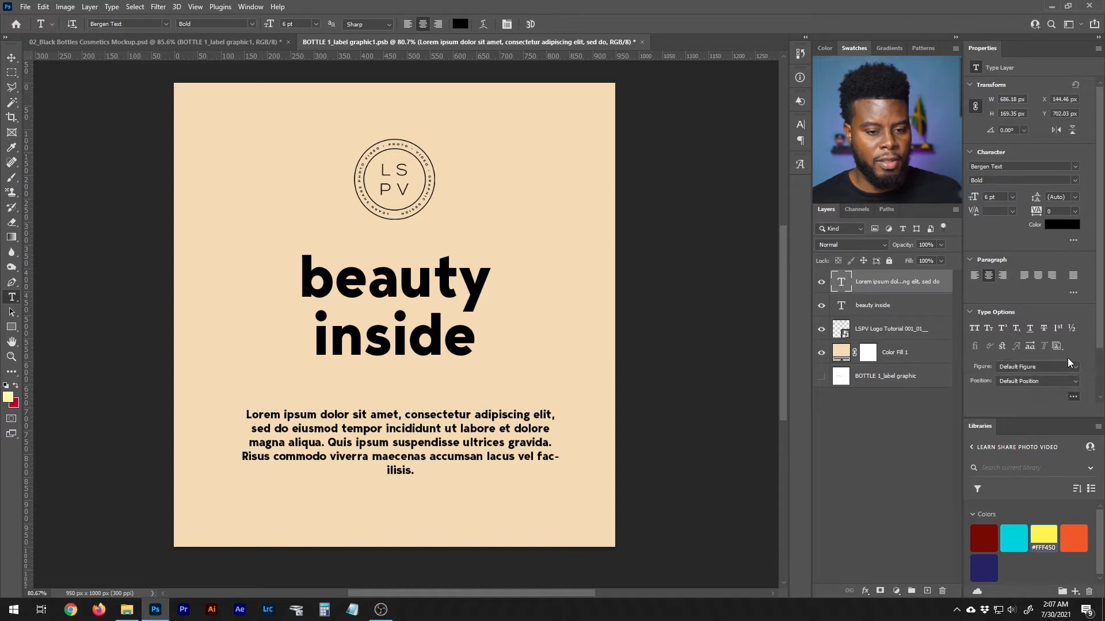
scroll(1077, 355, "down", 3)
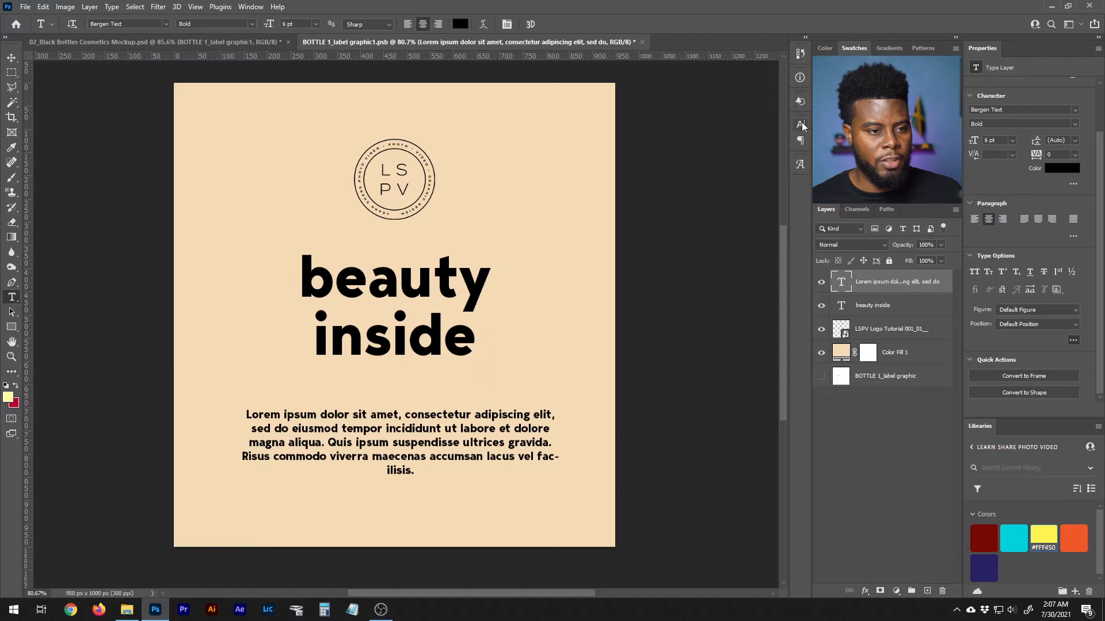
left_click(800, 141)
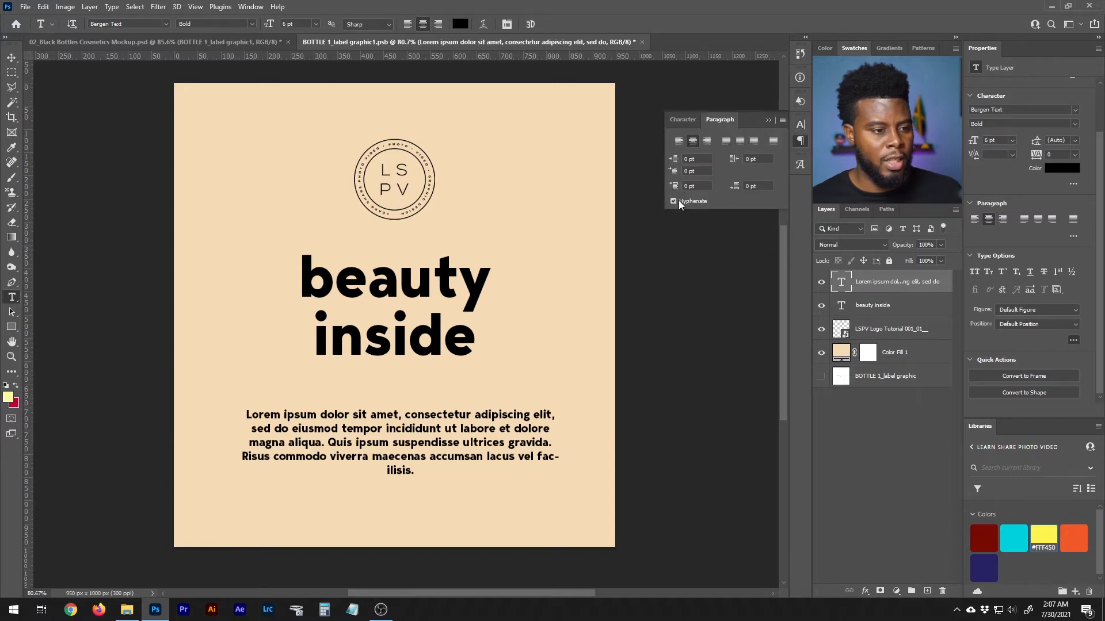
left_click(674, 201)
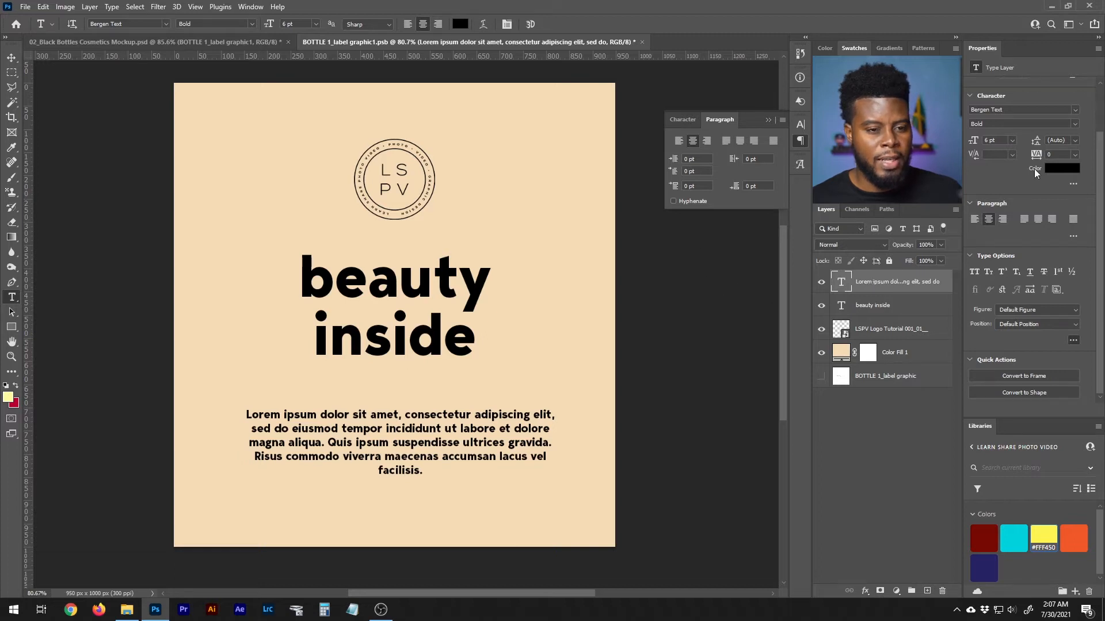
left_click(1072, 124)
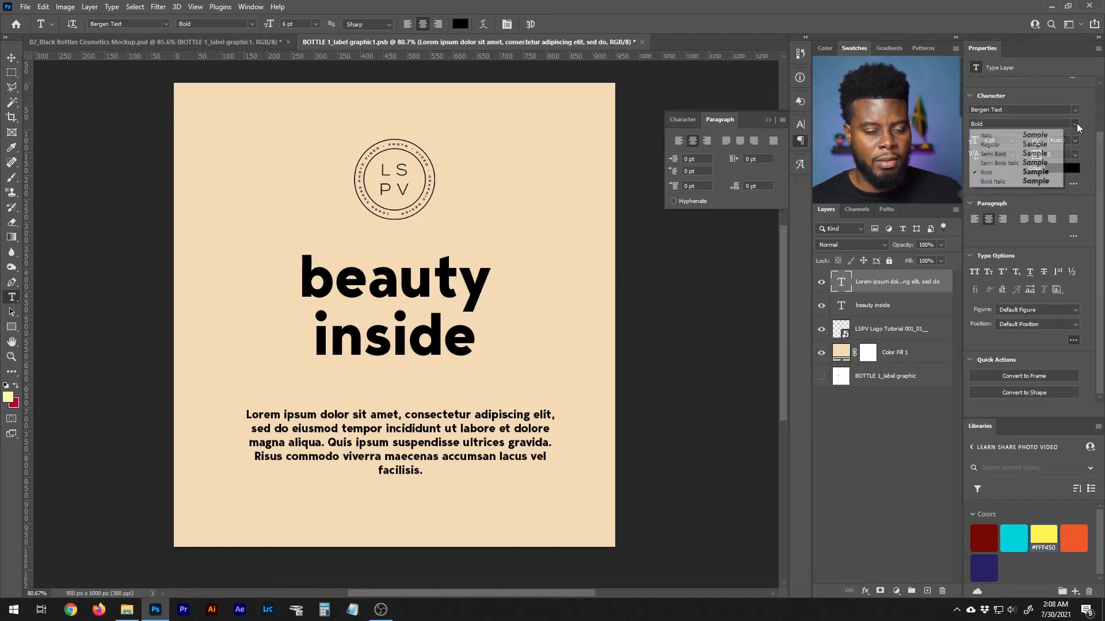
left_click(1039, 145)
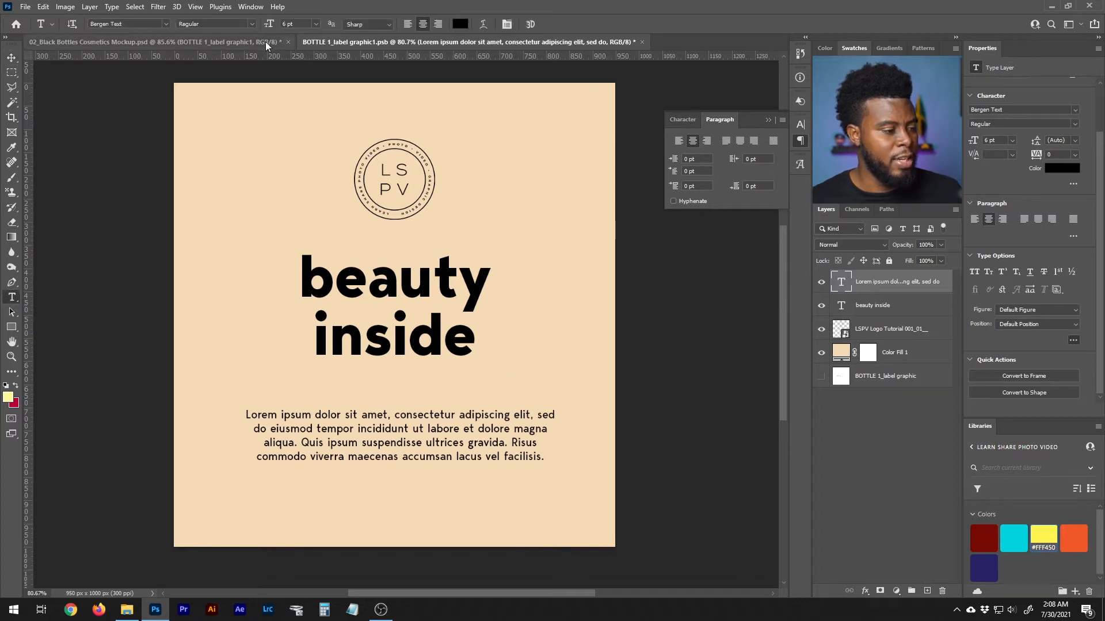
- Scale the Lorem ipsum paragraph proportionally to 80%
key("ctrl+t")
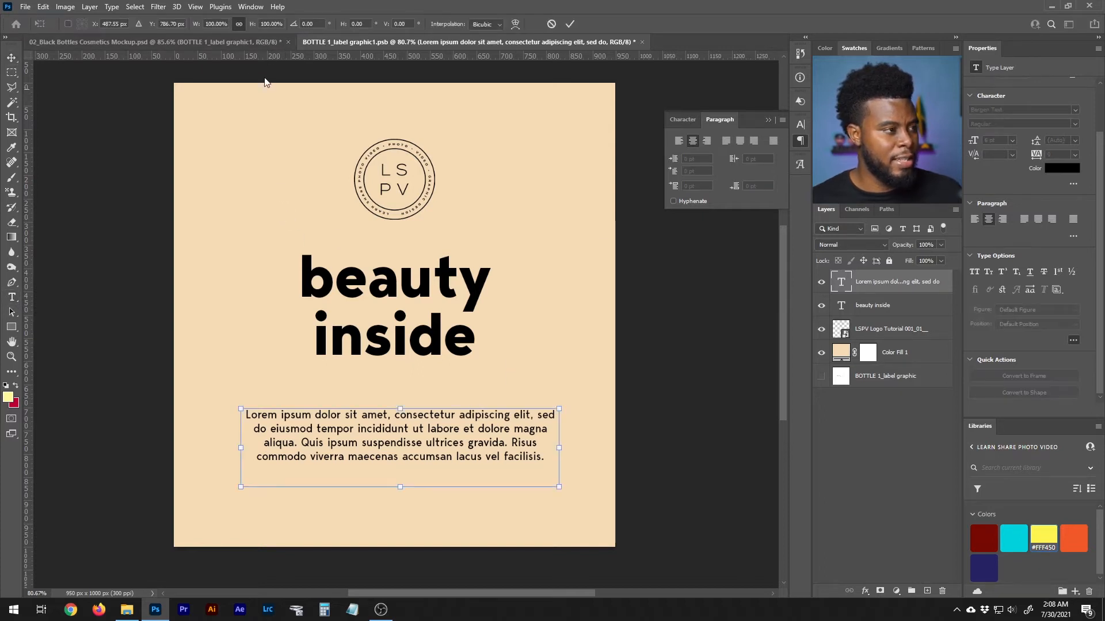
type("80")
key("Return")
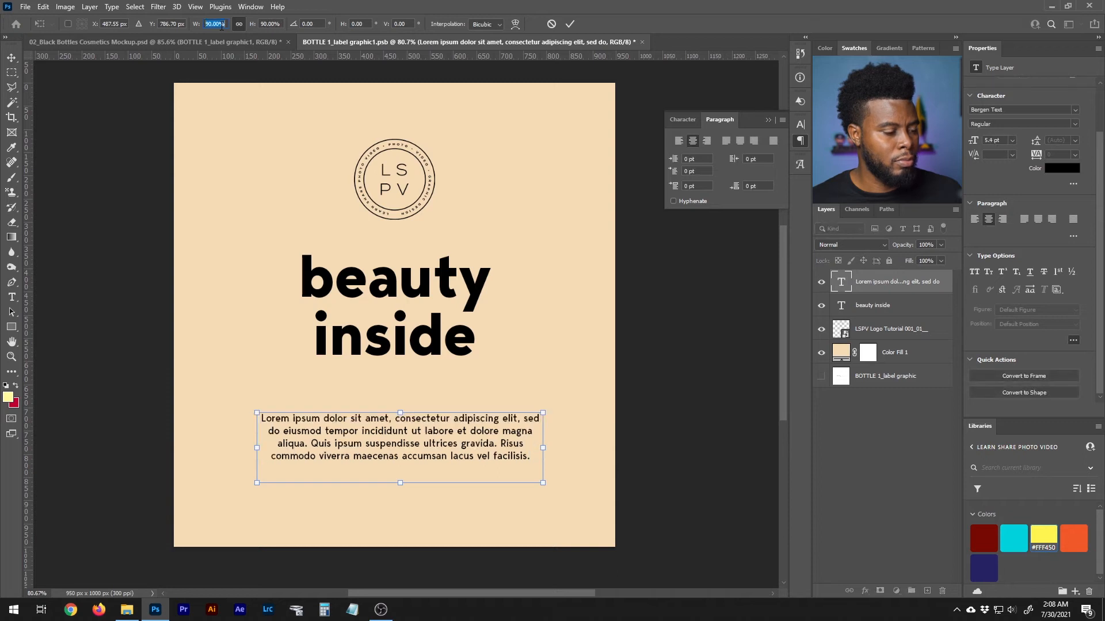
key("Return")
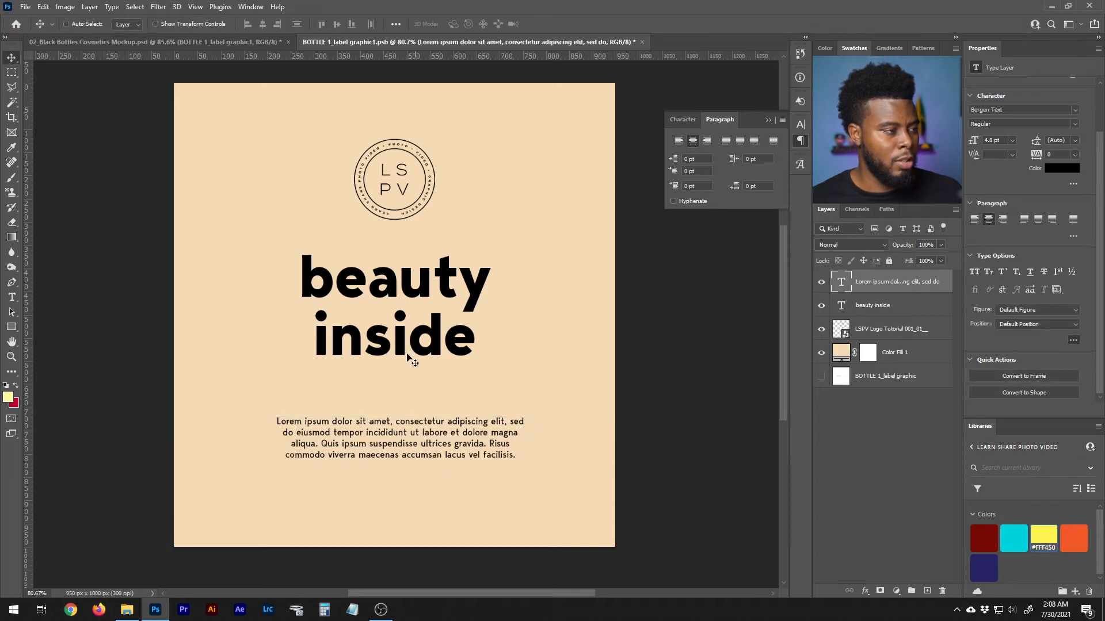
- Center the Lorem ipsum paragraph horizontally on the label canvas, leaving nothing selected
scroll(268, 226, "up", 1)
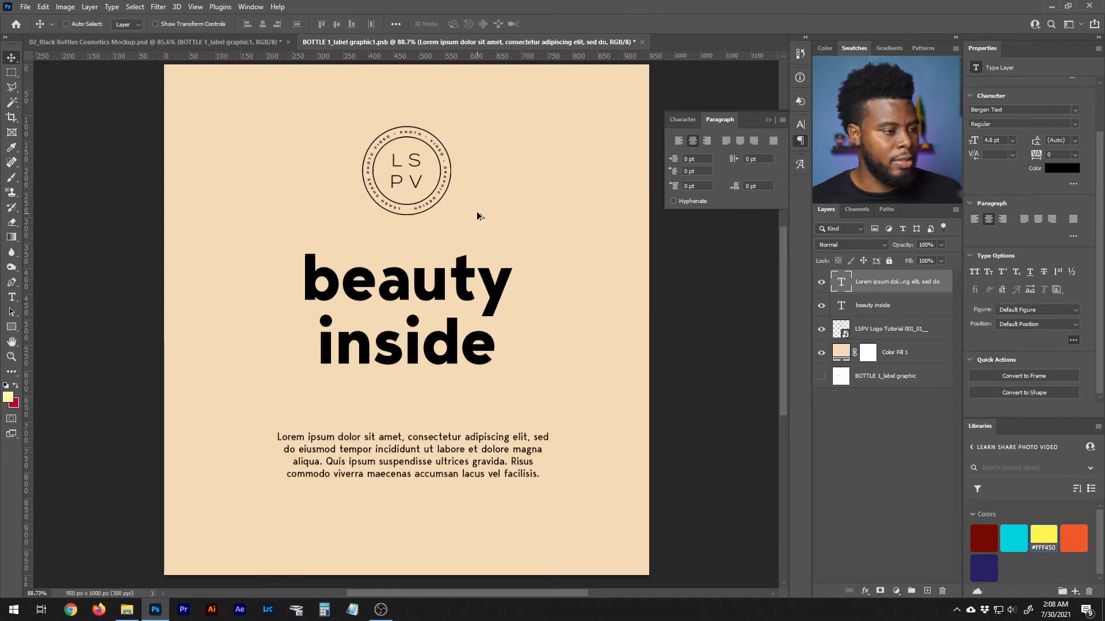
key("ctrl+a")
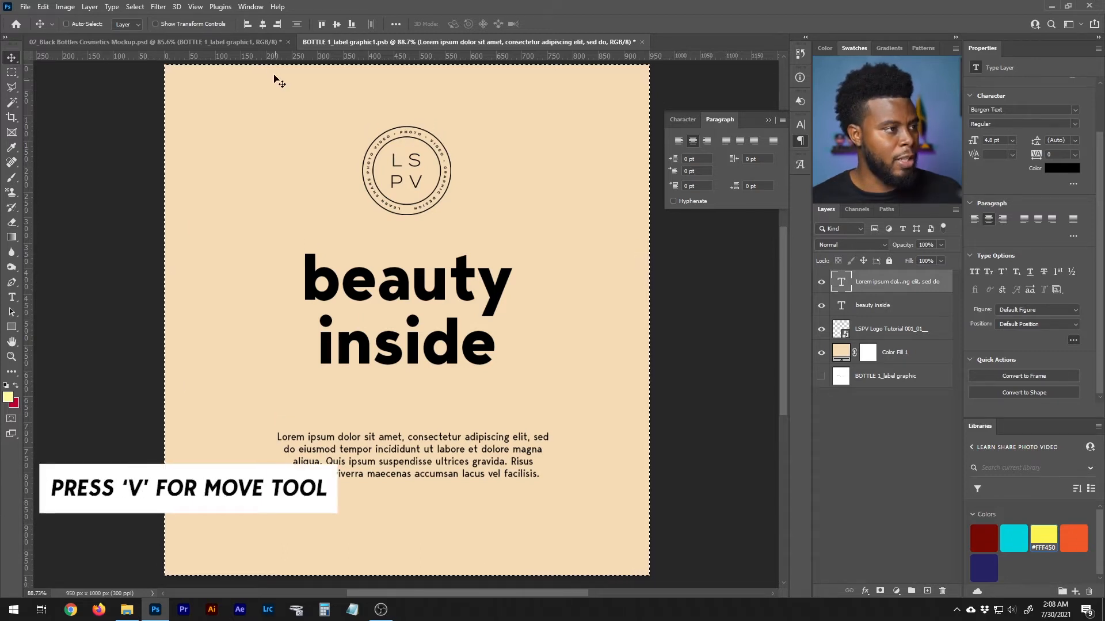
left_click(264, 29)
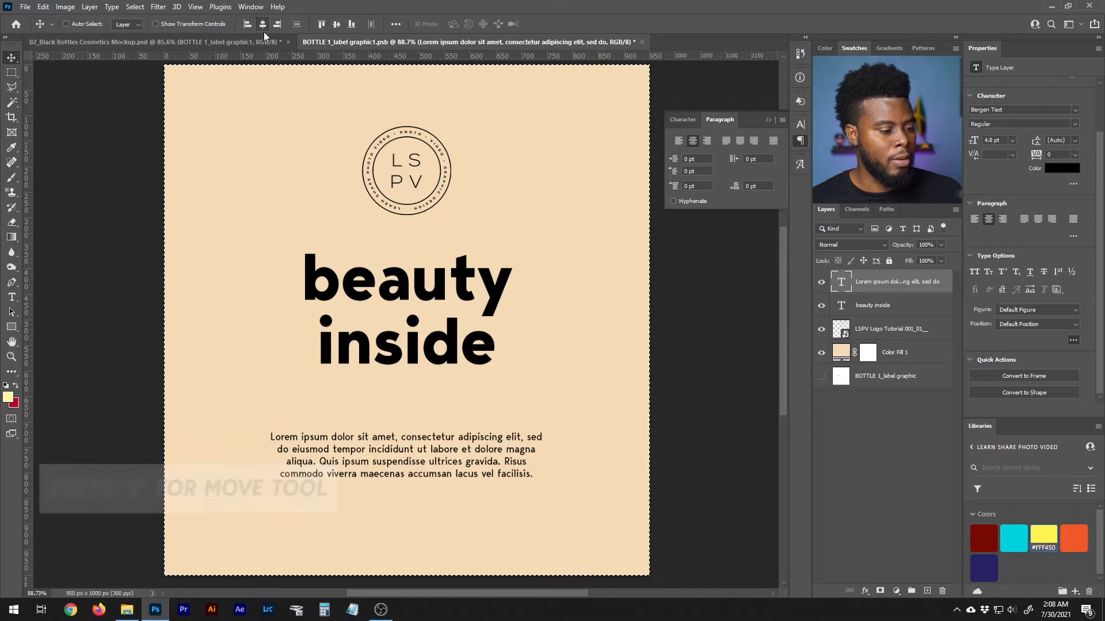
key("ctrl+d")
scroll(467, 163, "down", 1)
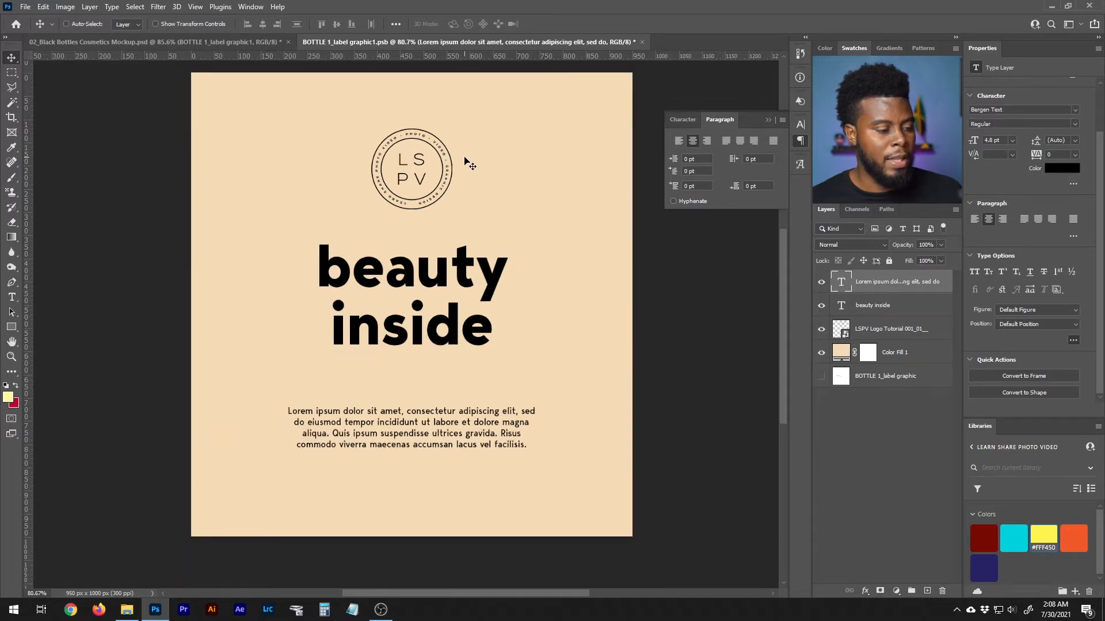
- Save the label and check the small paragraph text up close on the small bottle in the mockup
key("ctrl+s")
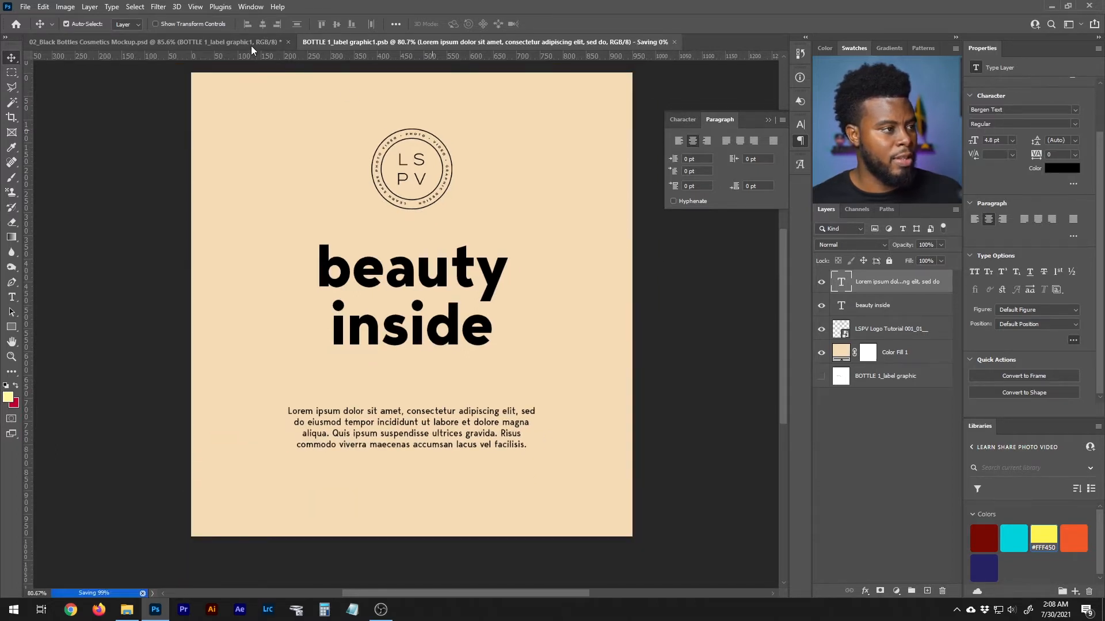
left_click(243, 42)
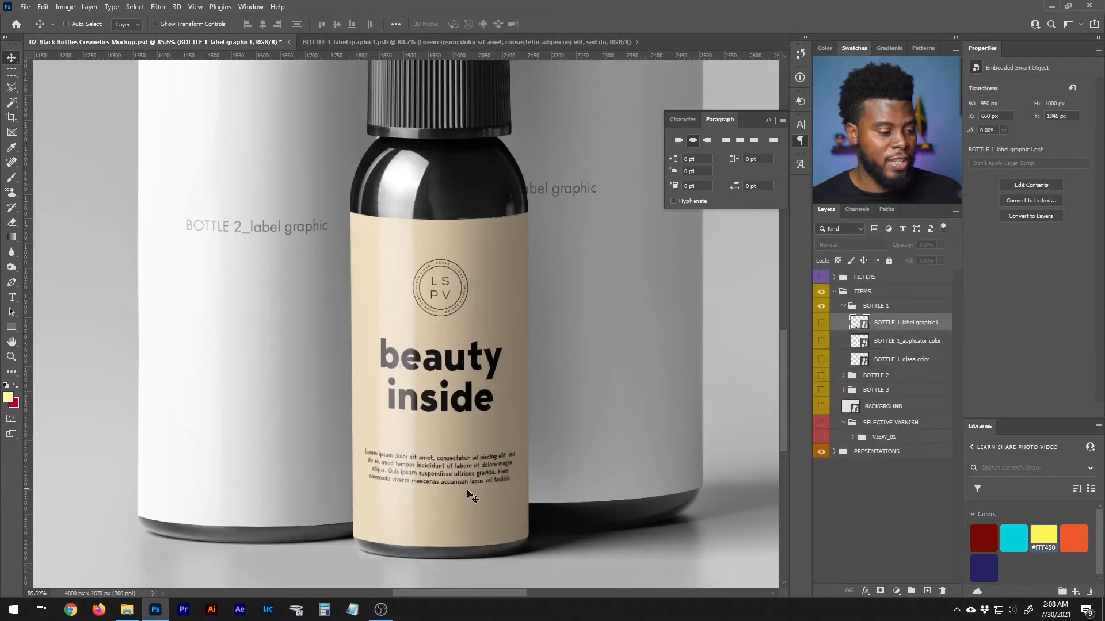
scroll(428, 467, "up", 2)
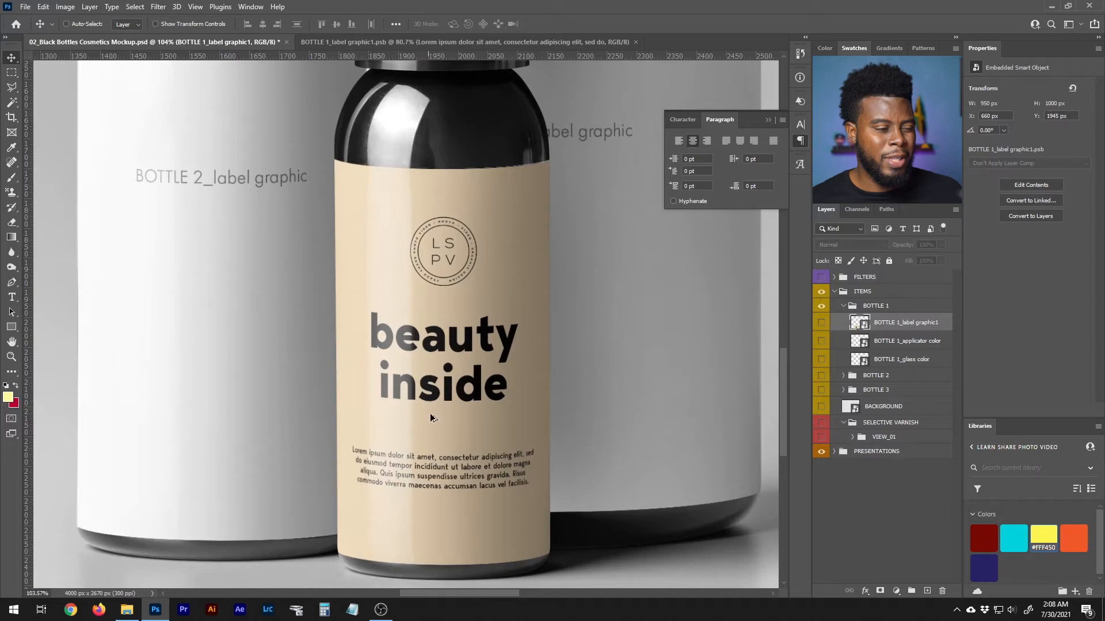
- Add the text "Net WT 3oz" below the Lorem ipsum paragraph in the label file and center it horizontally
left_click(401, 43)
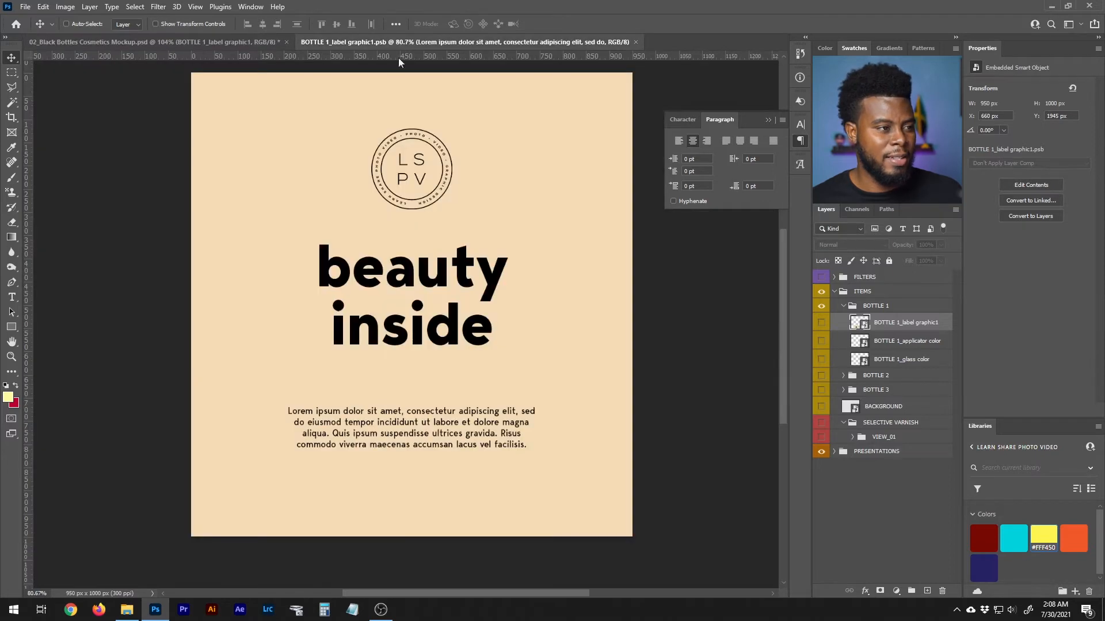
key("t")
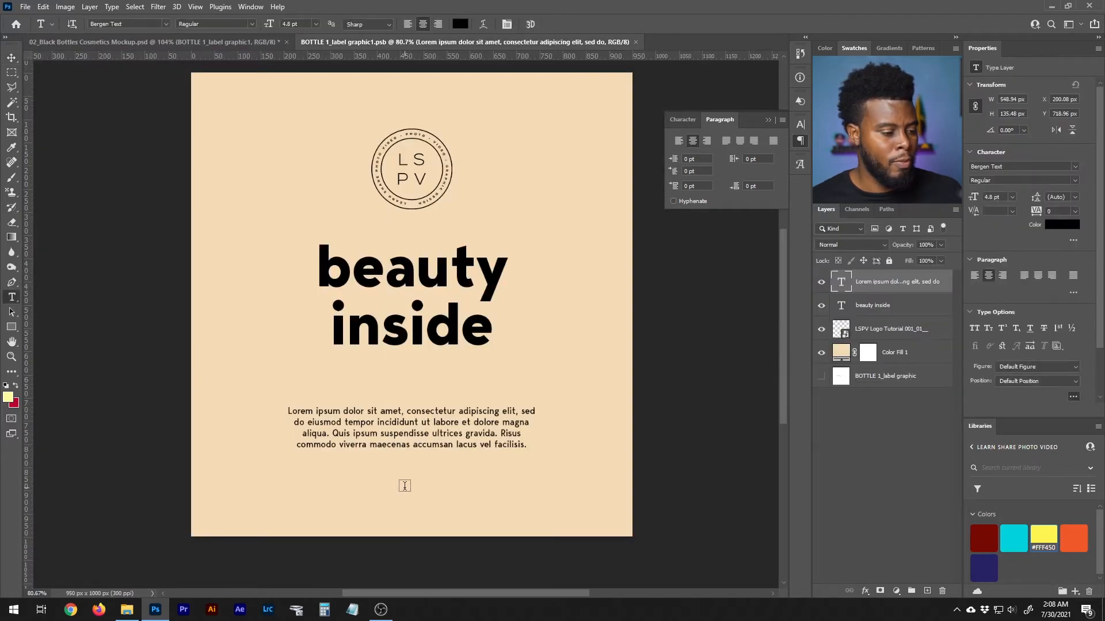
left_click(406, 485)
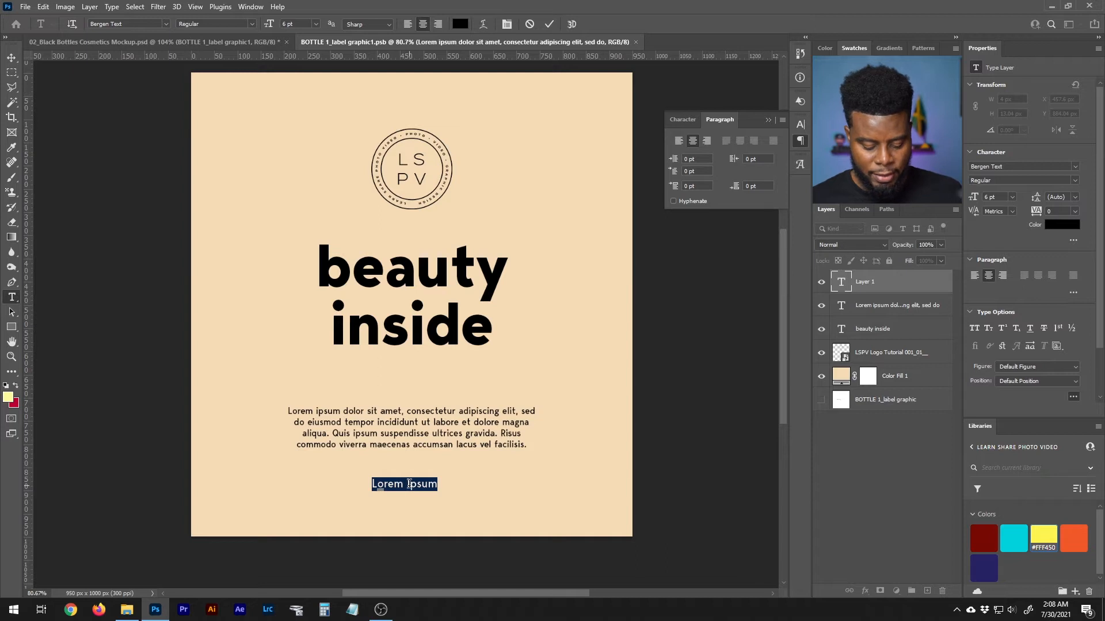
type("Ne")
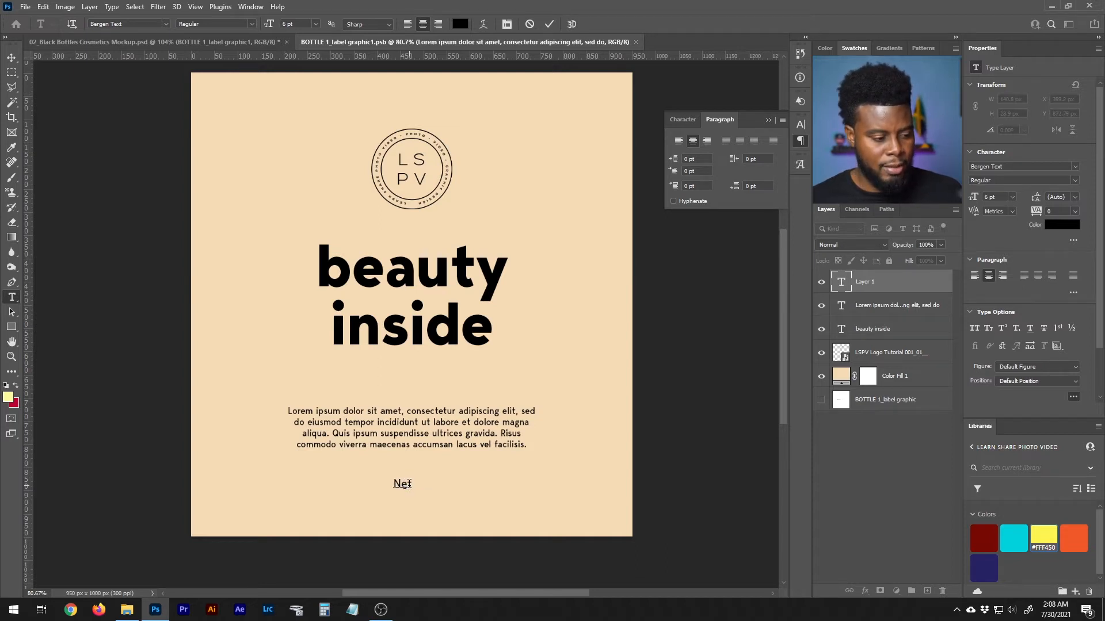
type("t WT 3Oz")
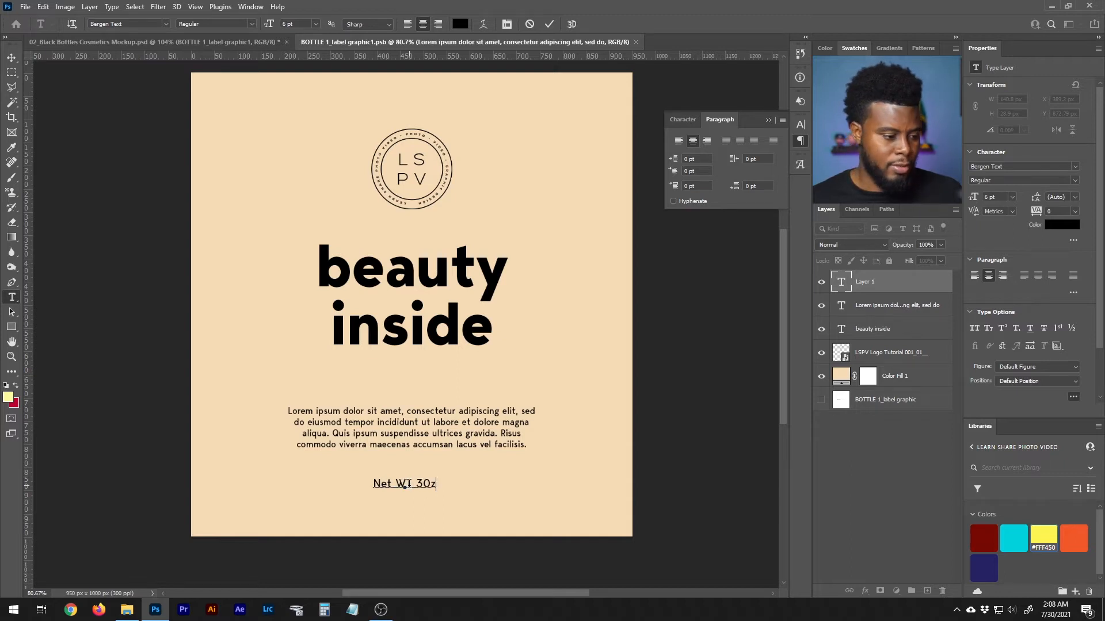
key("BackSpace")
key("BackSpace")
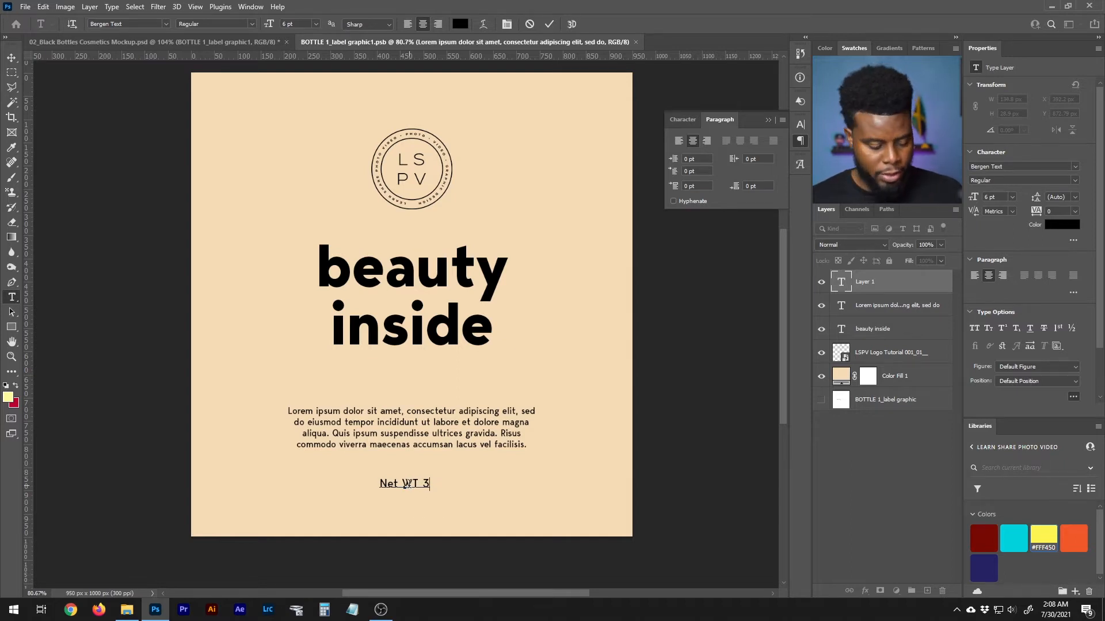
type("oz")
key("ctrl+Return")
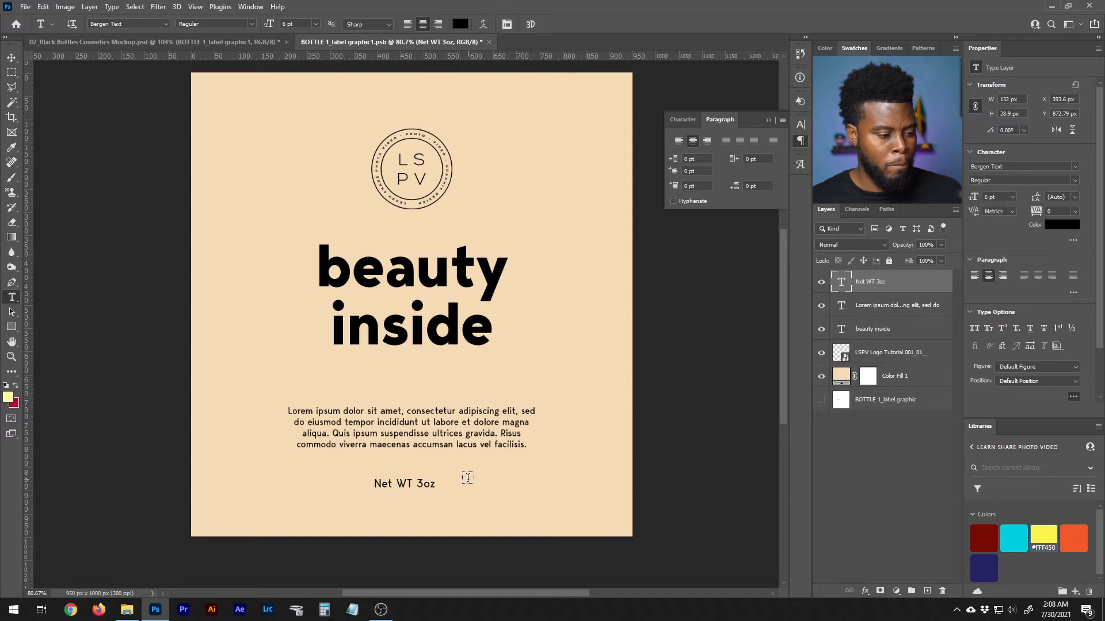
key("v")
mouse_move(419, 489)
left_mouse_down()
mouse_move(408, 490)
mouse_move(424, 490)
left_mouse_up()
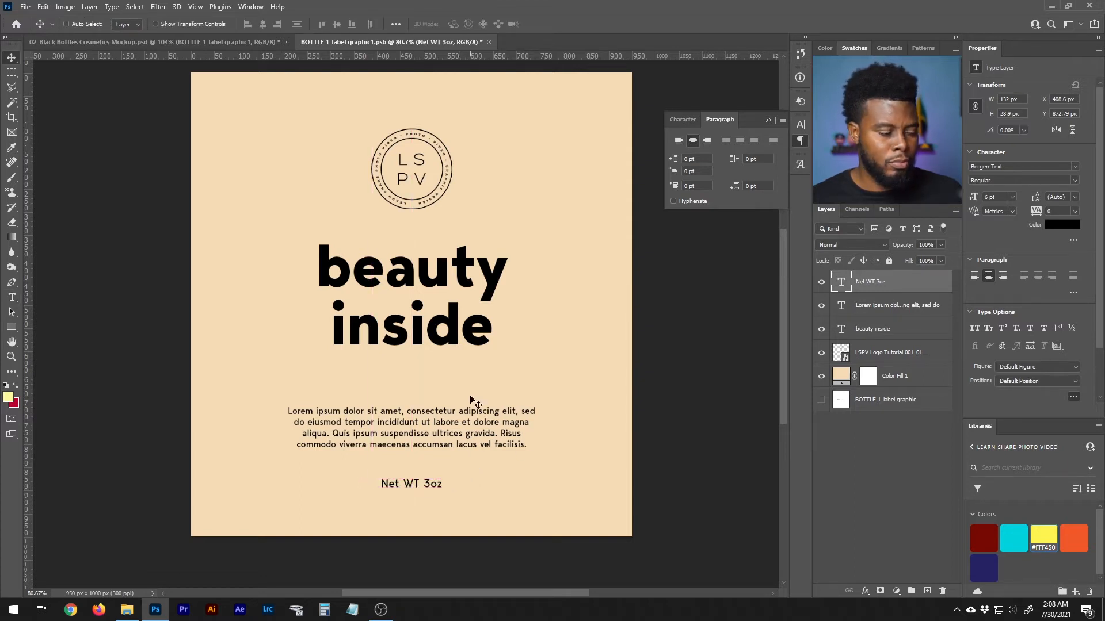
- Save the label and check the net weight line on the small bottle in the mockup
key("ctrl+s")
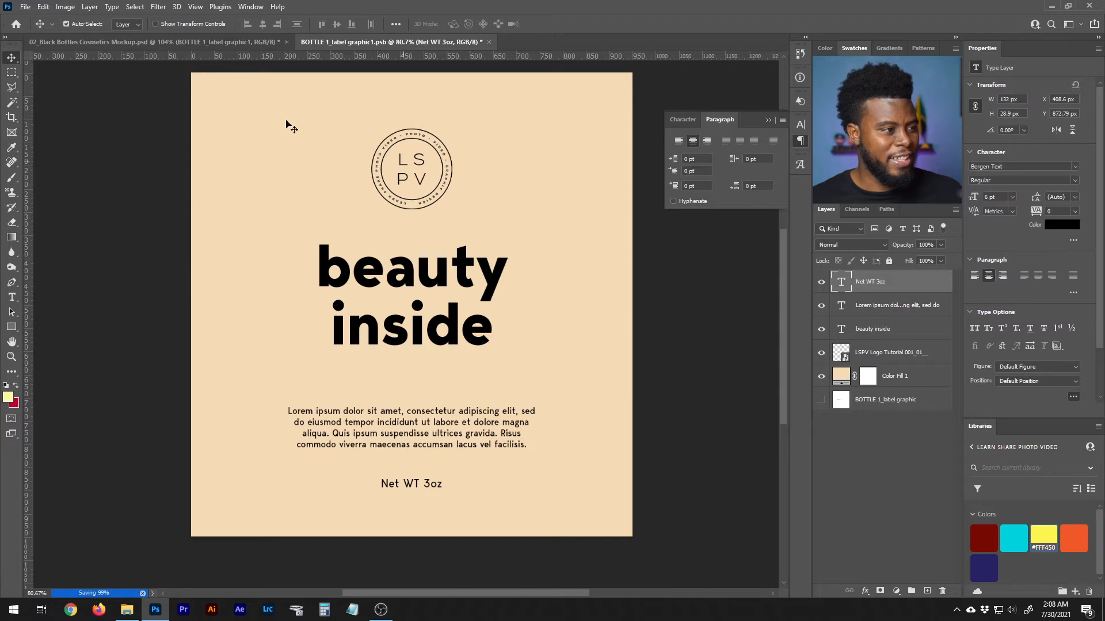
left_click(239, 44)
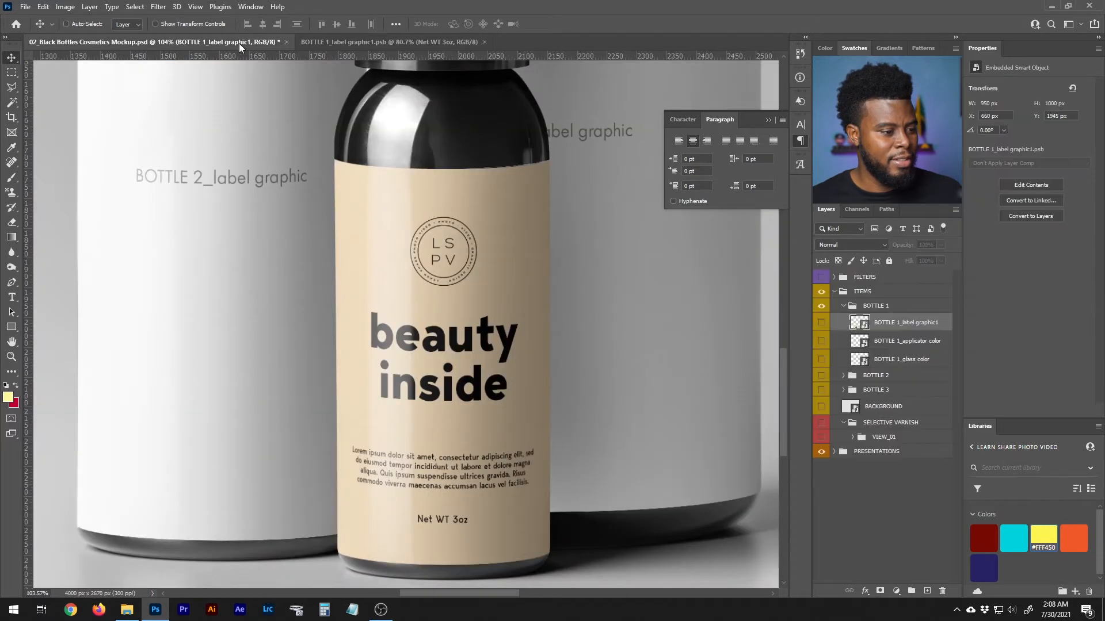
scroll(408, 179, "down", 3)
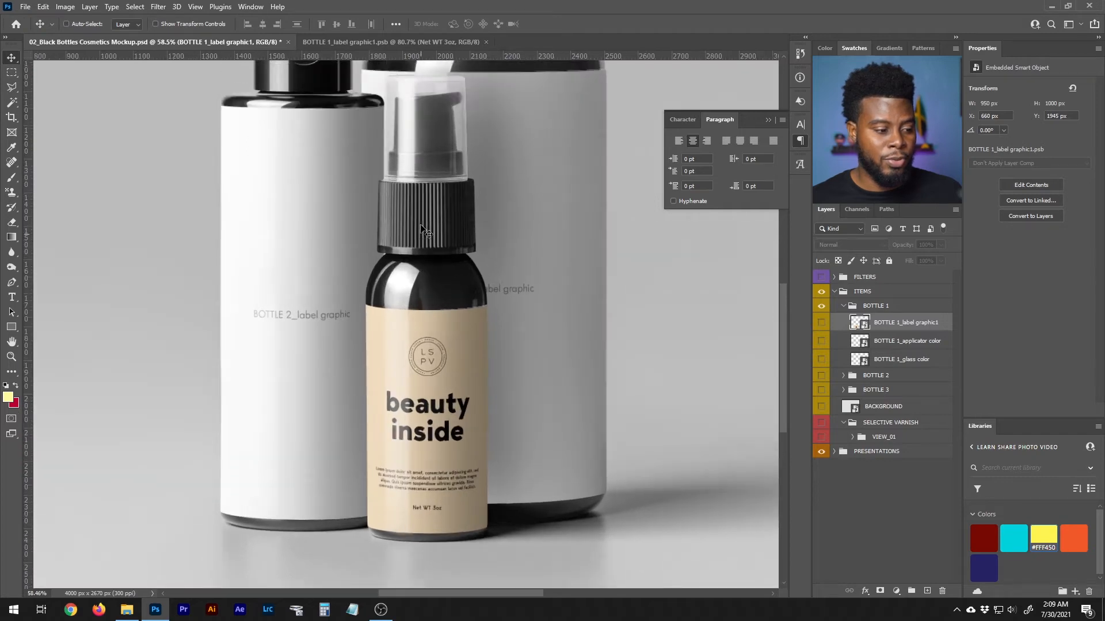
- Add the text line "be true to you" in the label file between the "beauty inside" title and the paragraph
left_click(368, 42)
scroll(381, 340, "up", 3)
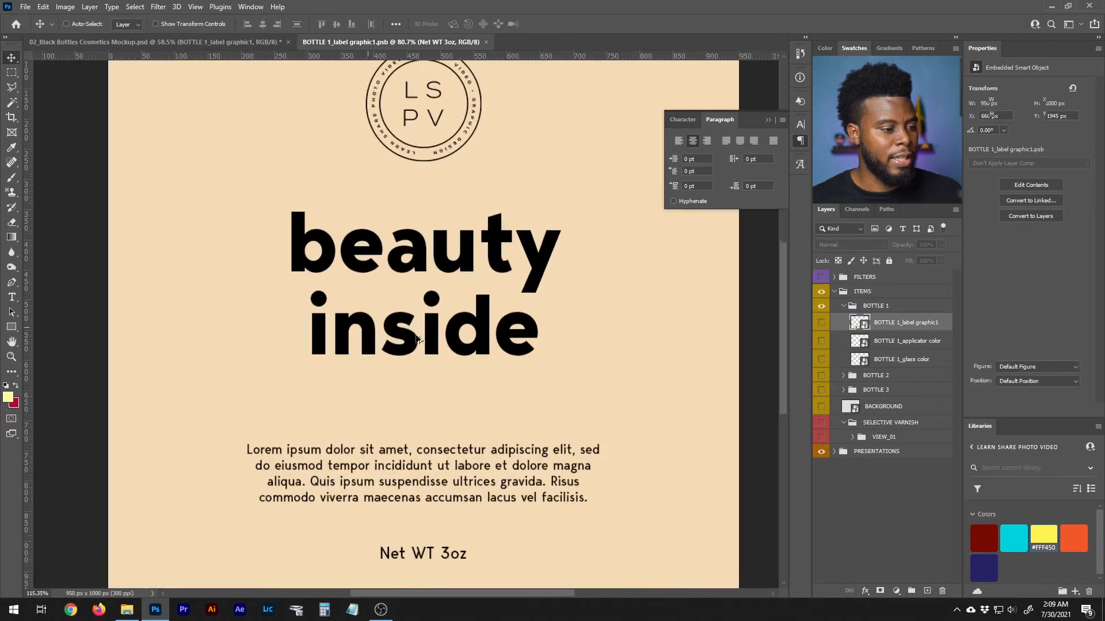
key("t")
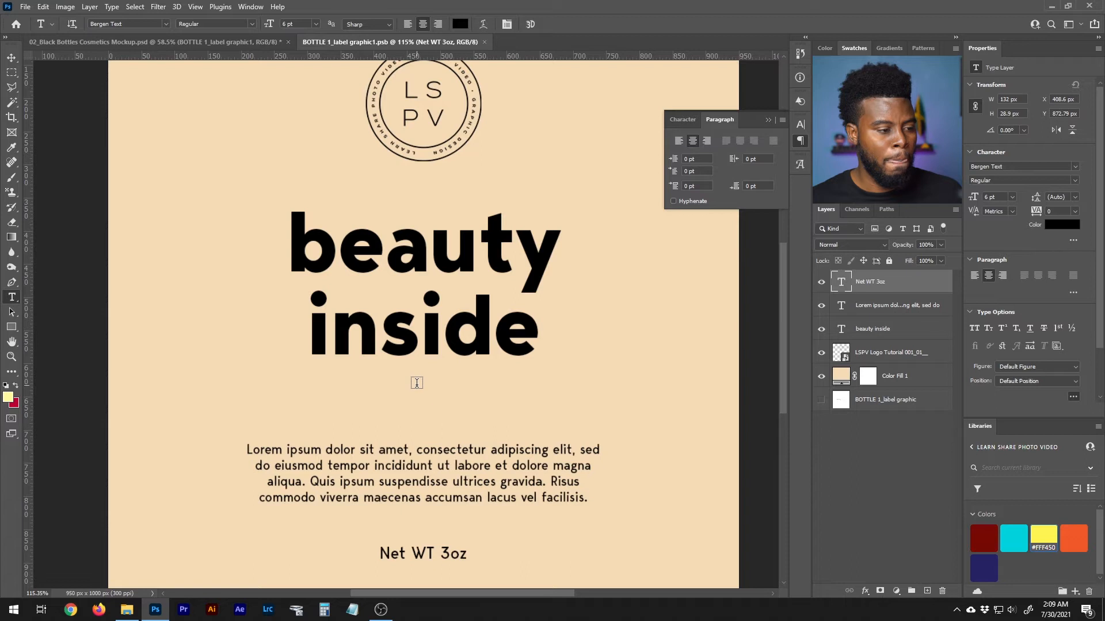
left_click(418, 399)
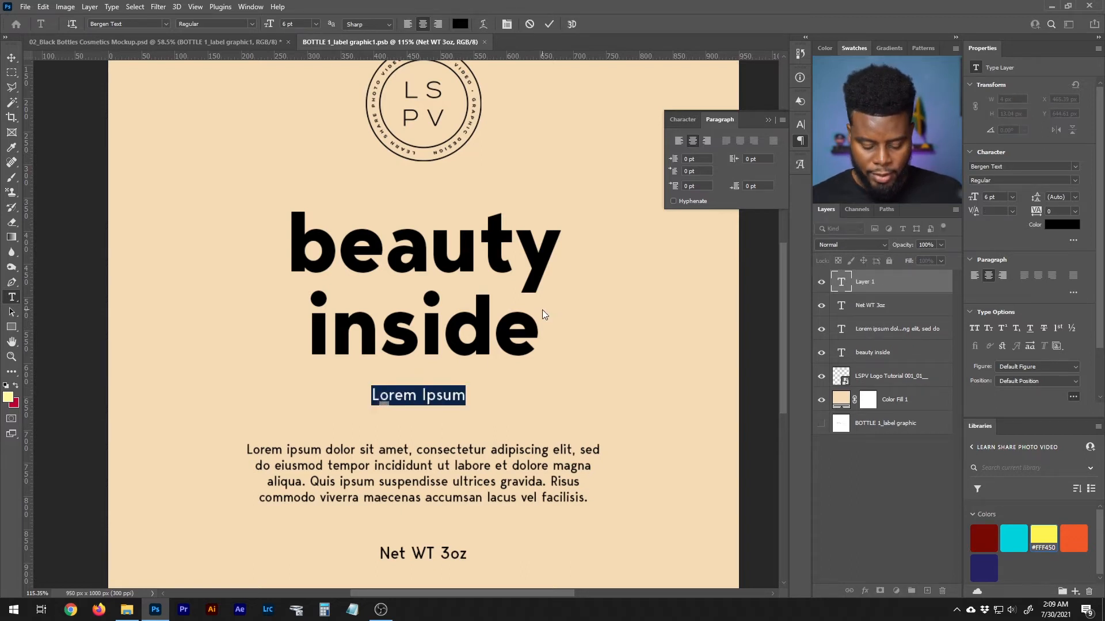
type("BE")
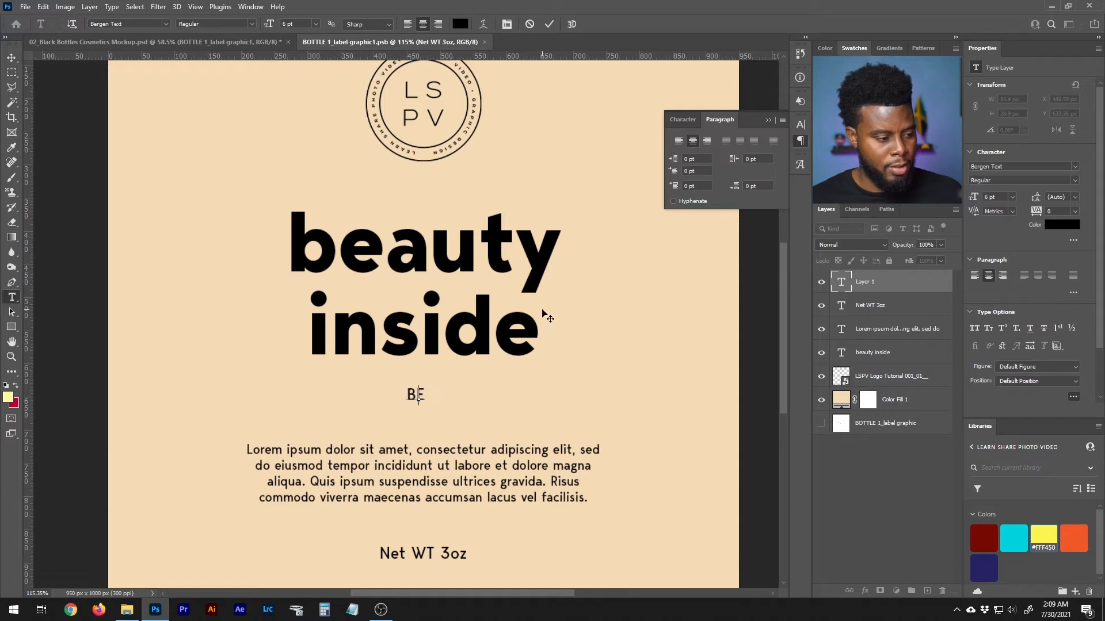
type(" t")
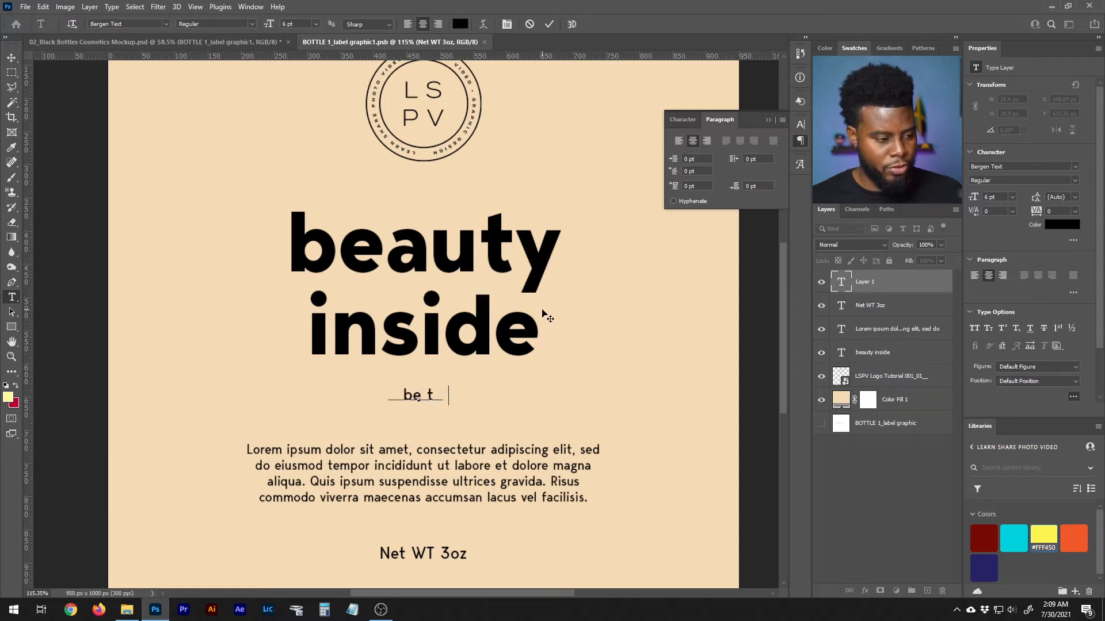
type("rue to you")
key("ctrl+Return")
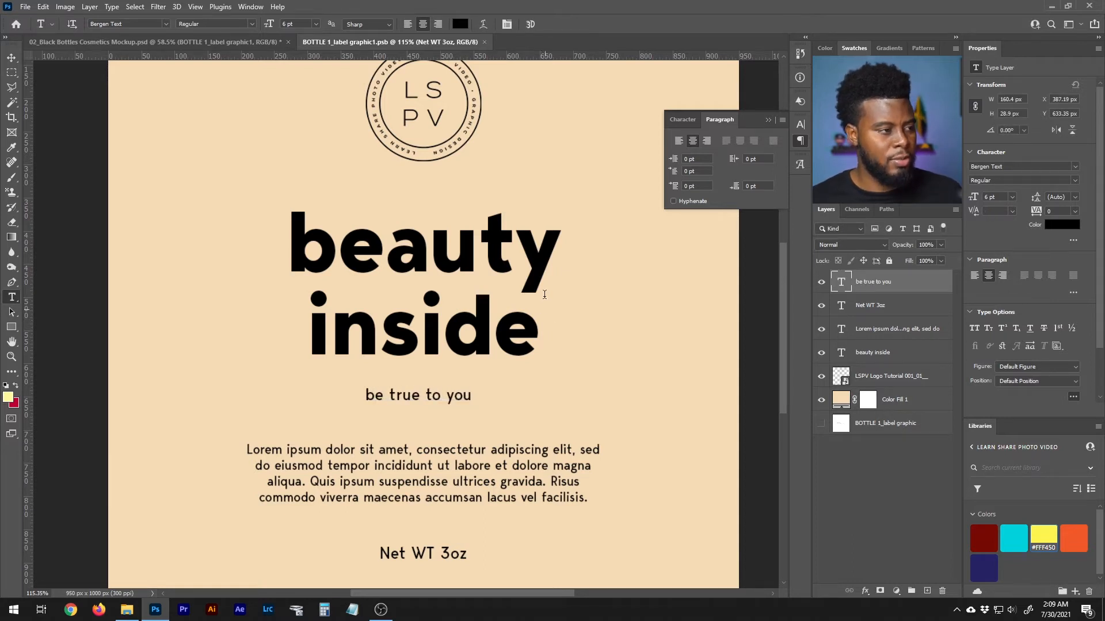
- Set the "be true to you" tagline to 12 pt in the Bold font style
left_click(315, 29)
left_click(305, 94)
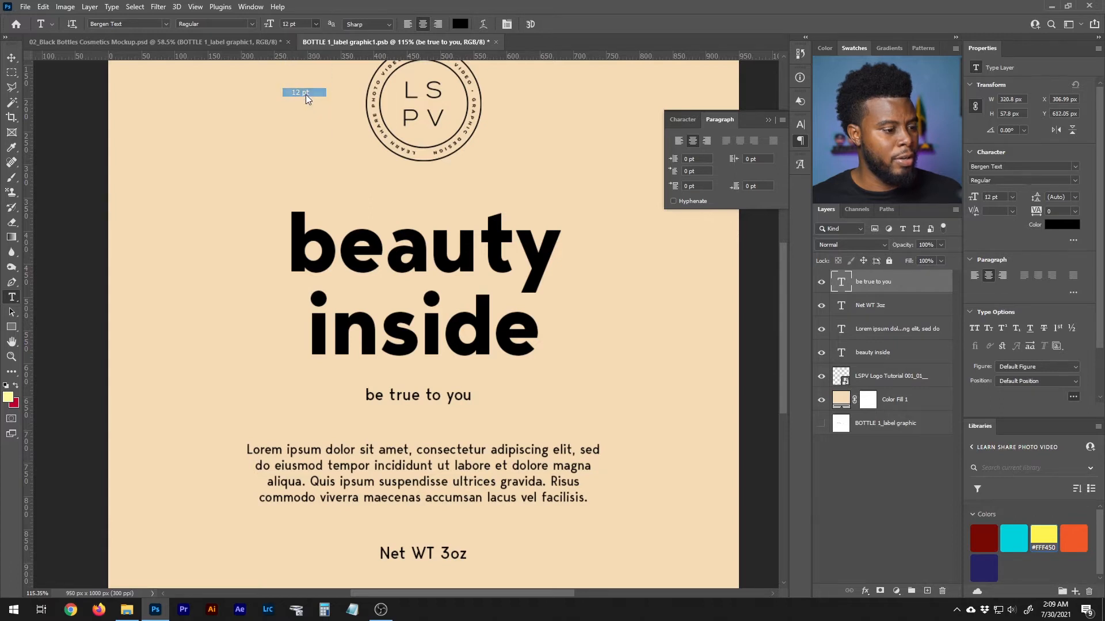
left_click(1074, 180)
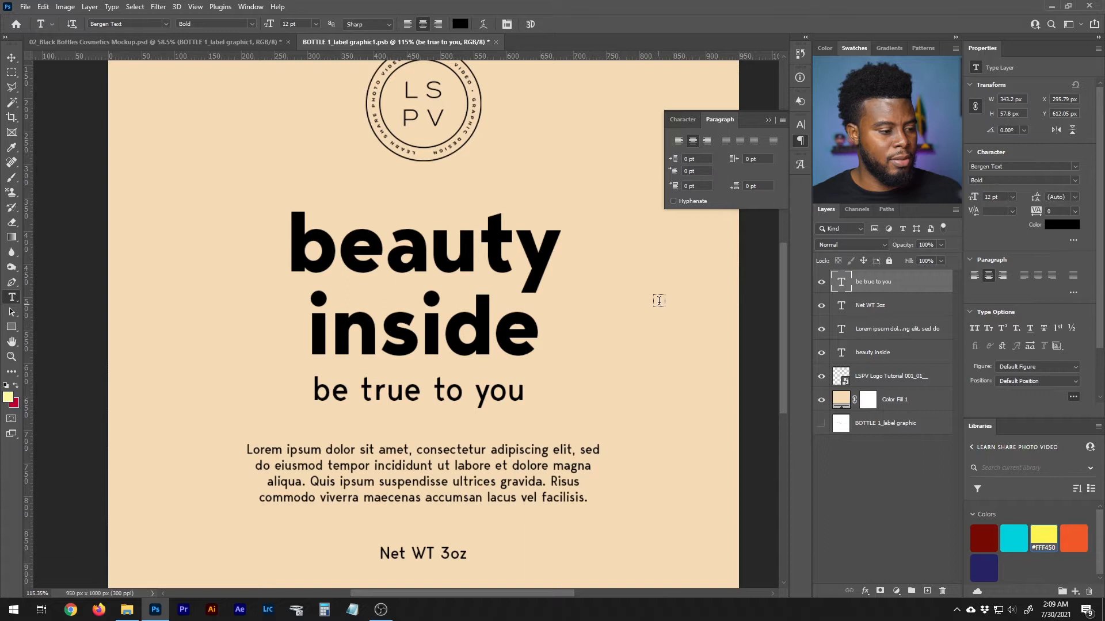
- Move the "beauty inside" title straight up so the gaps above and below the "be true to you" tagline match
key("v")
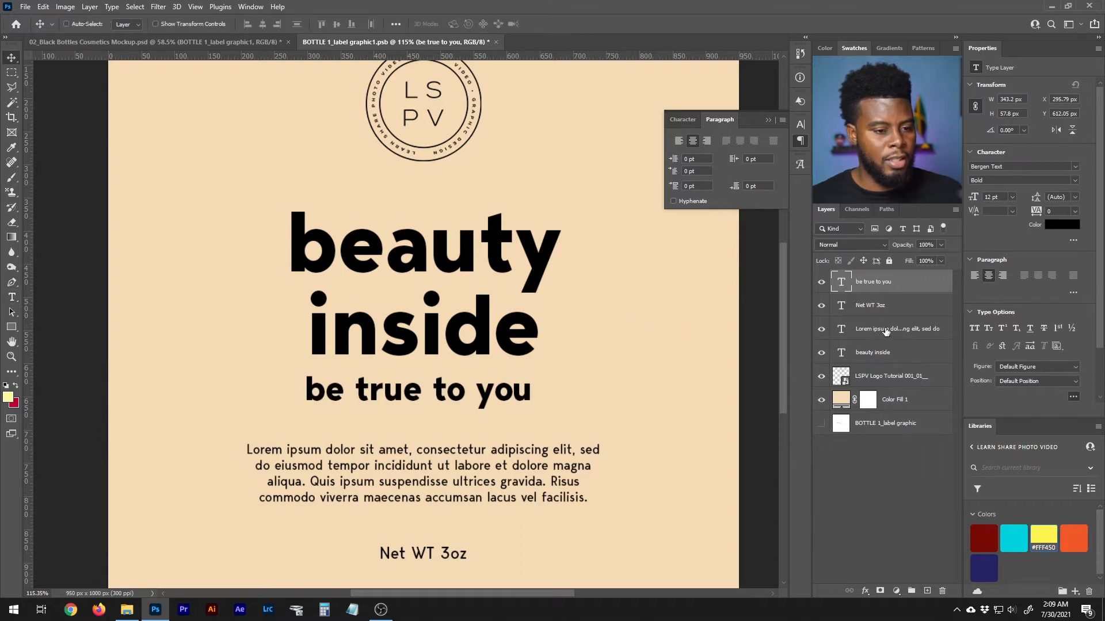
left_click(864, 353)
left_click_drag(430, 288, 430, 260)
scroll(430, 260, "down", 3)
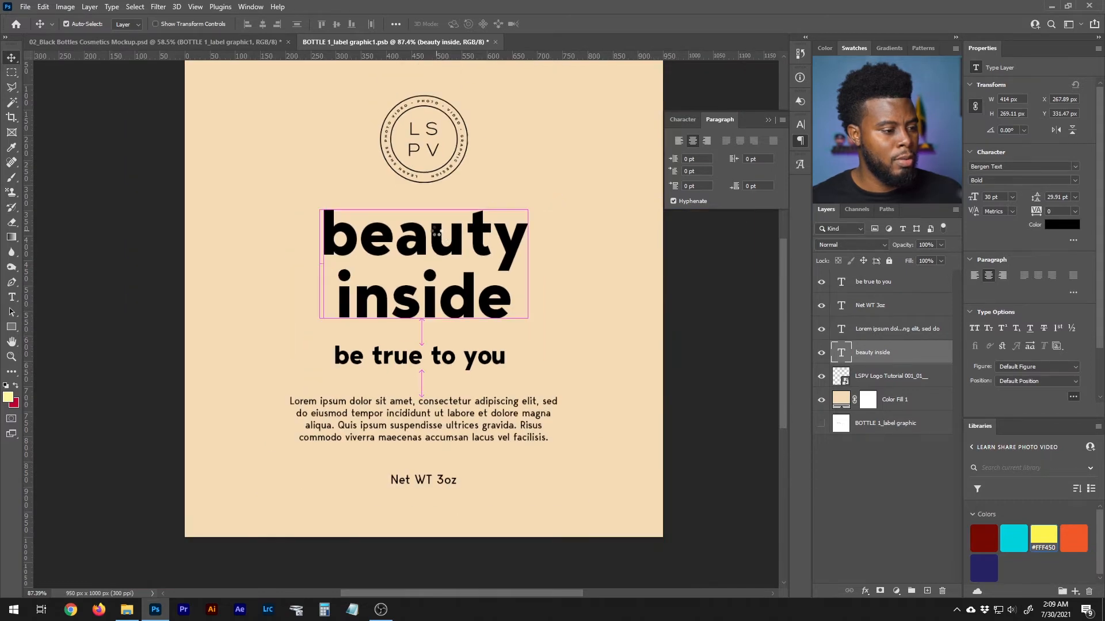
- Save the label and bring up the mockup with its updated small bottle
key("ctrl+s")
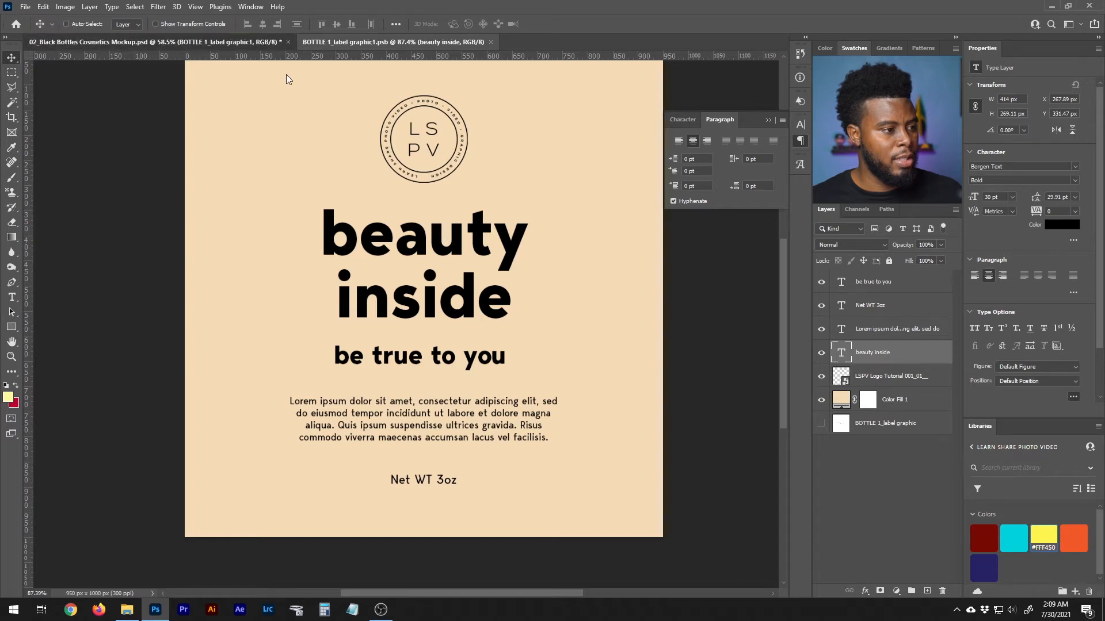
left_click(261, 42)
scroll(430, 496, "up", 1)
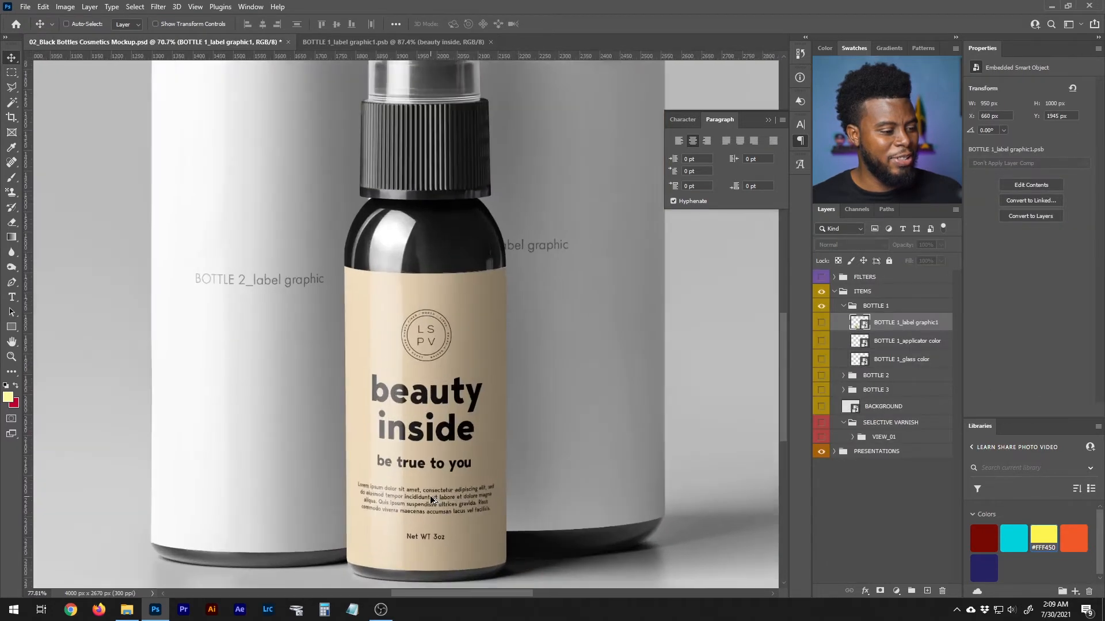
- Examine the small bottle's finished label text and its placement in the mockup, both from afar and up close
scroll(430, 496, "down", 1)
scroll(430, 404, "down", 1)
scroll(431, 406, "down", 5)
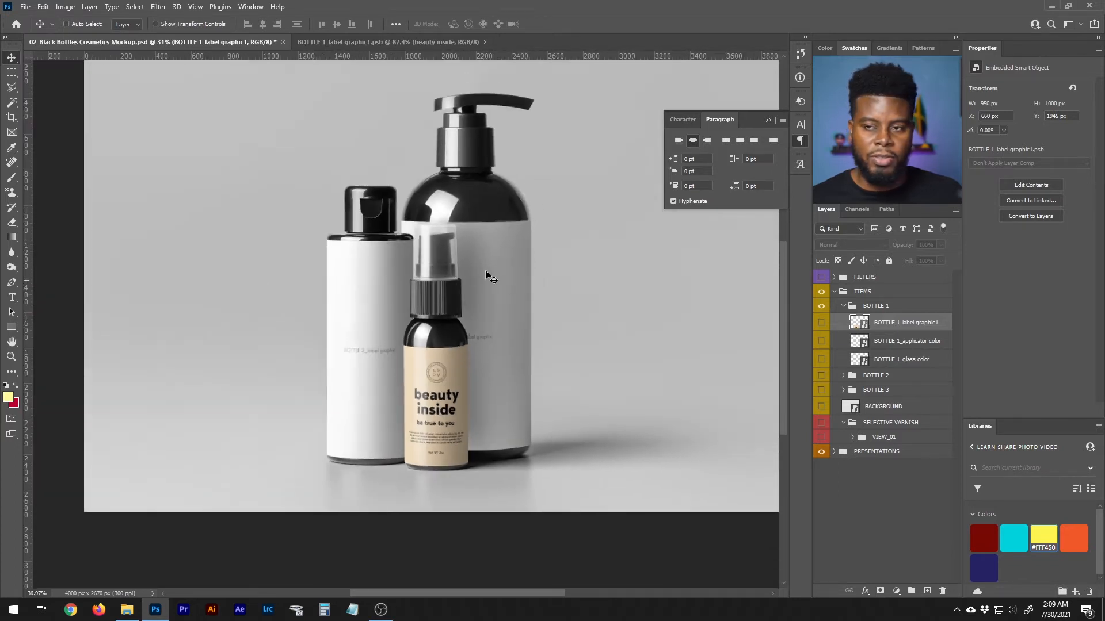
scroll(457, 287, "up", 2)
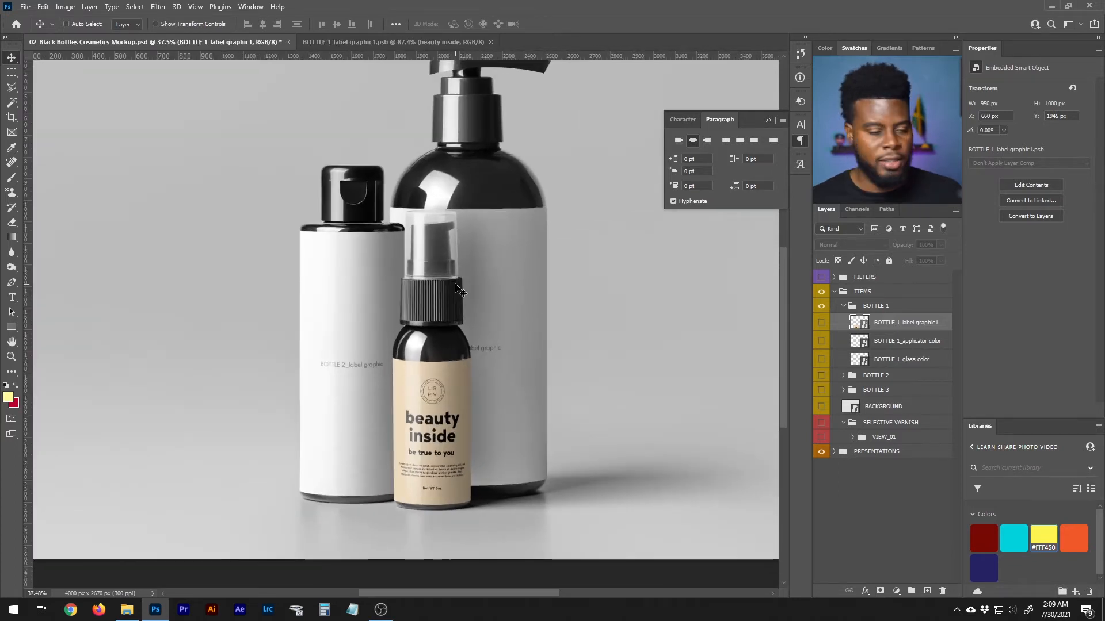
scroll(446, 380, "up", 1)
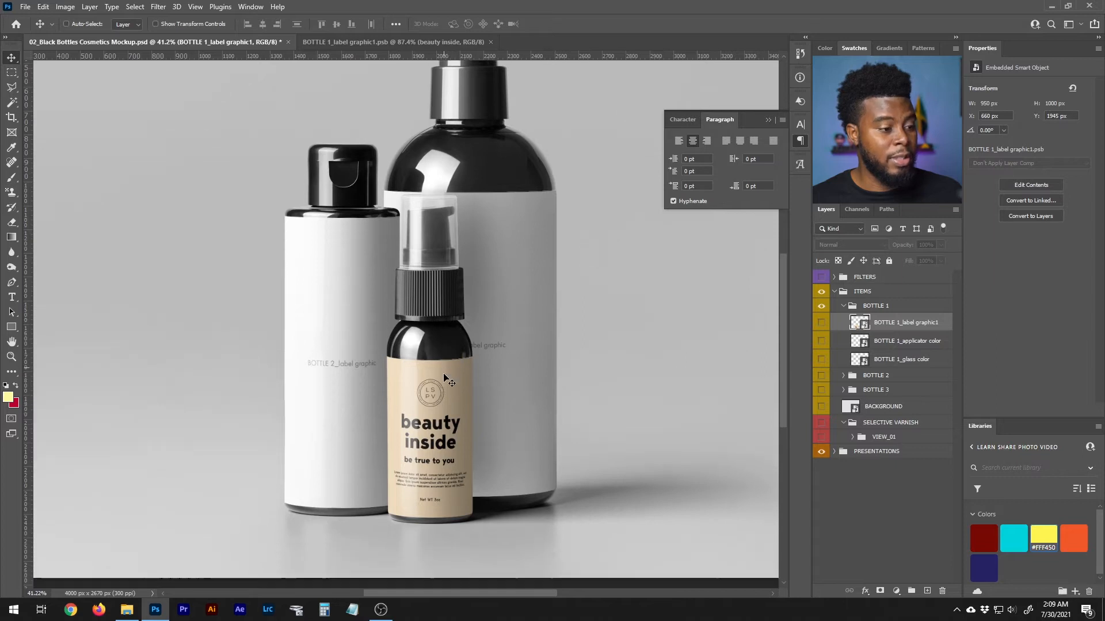
scroll(417, 408, "up", 2)
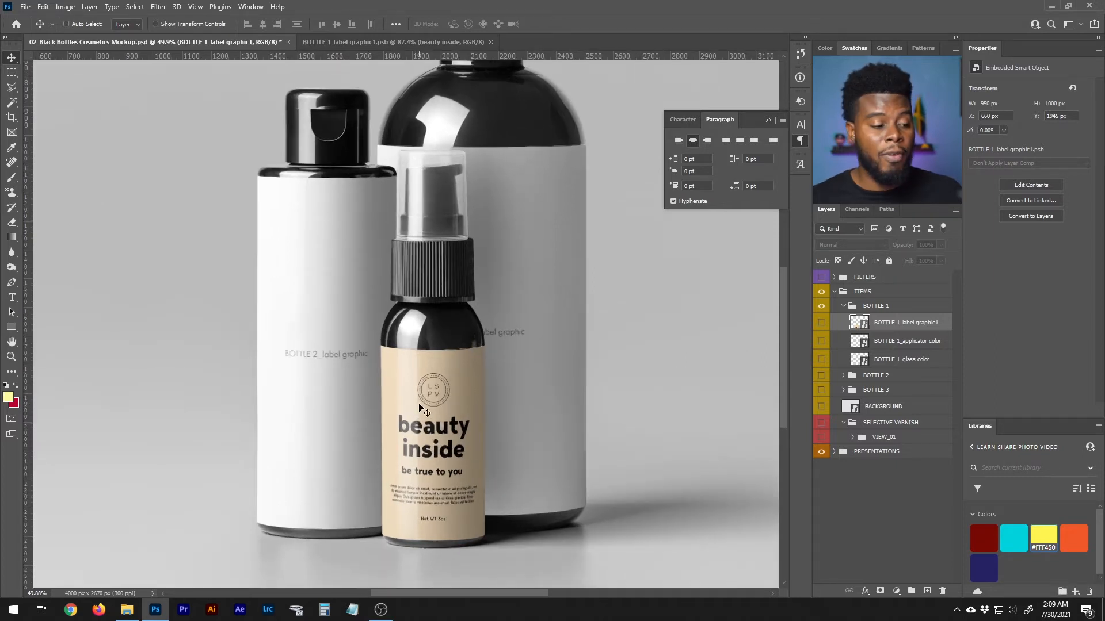
scroll(423, 410, "up", 3)
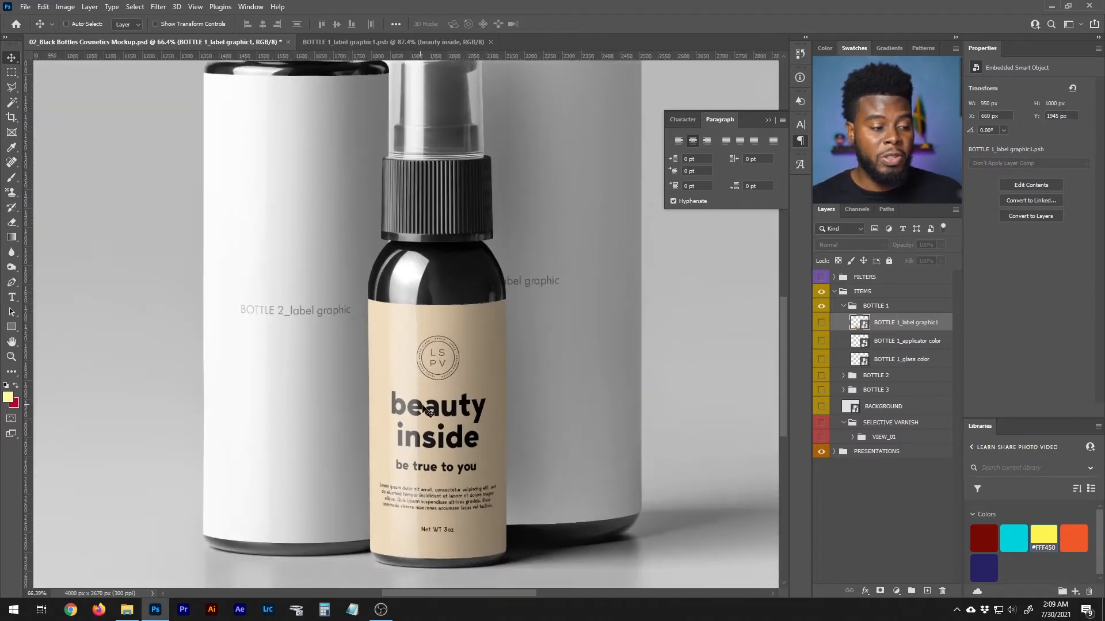
scroll(429, 436, "up", 3)
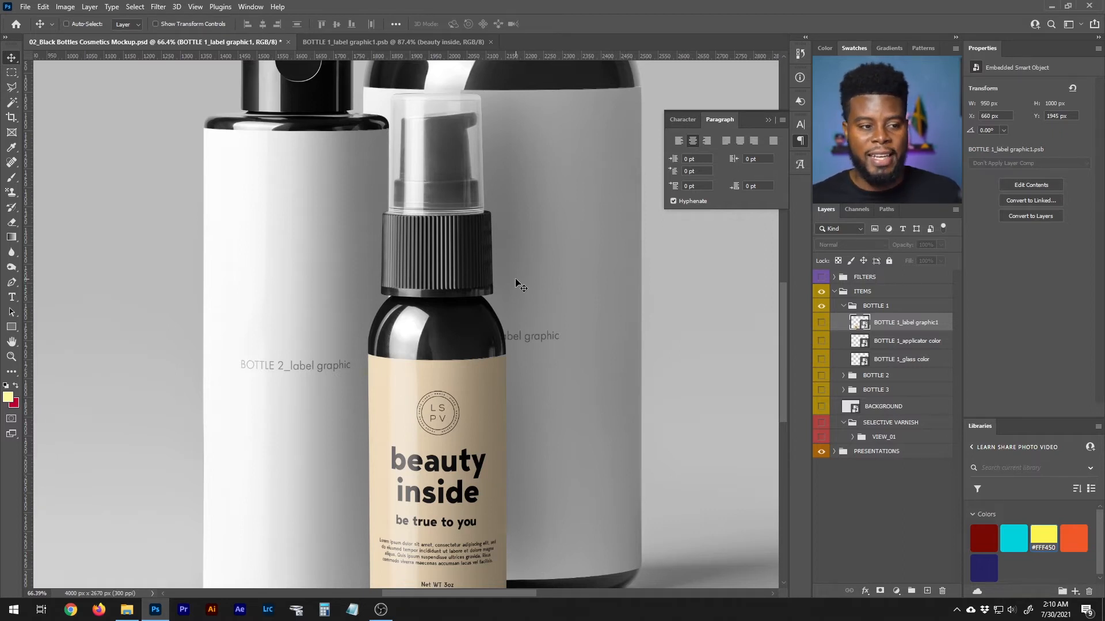
scroll(516, 281, "down", 3)
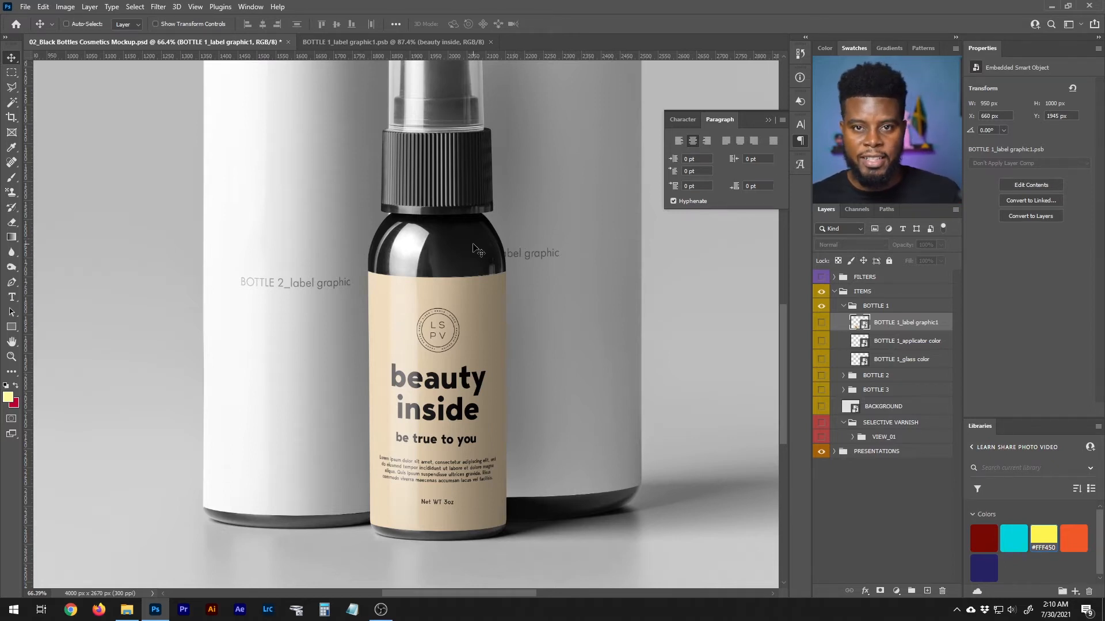
scroll(473, 249, "down", 2)
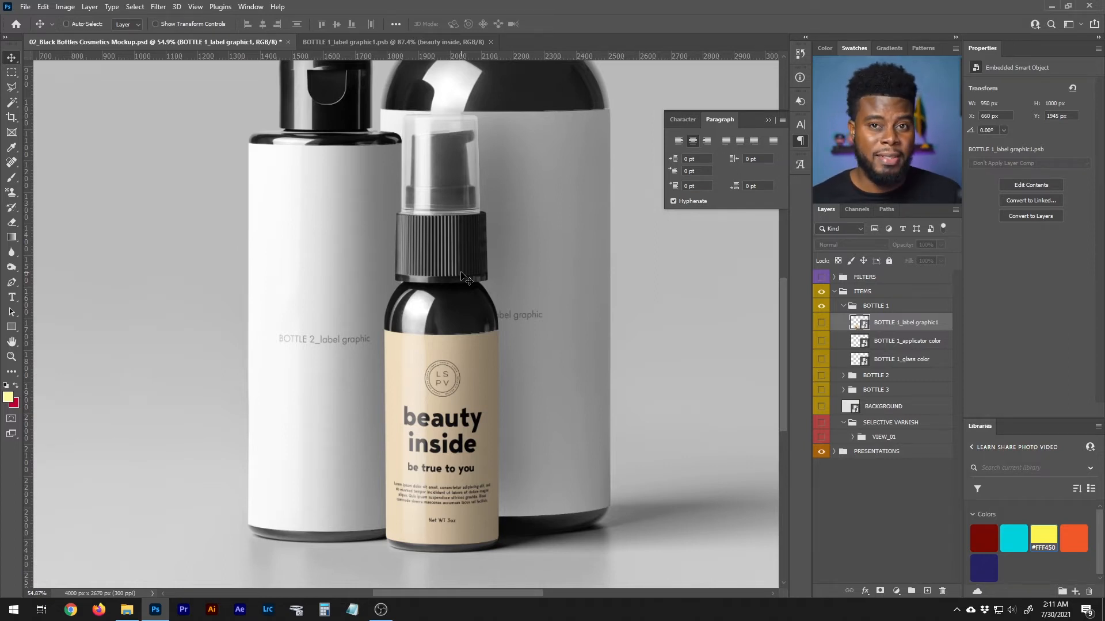
- Draw a circle about 920 px in diameter with the Ellipse tool over the label file's right side, extending past its edge
left_click(413, 43)
scroll(500, 191, "down", 1)
scroll(555, 227, "up", 1)
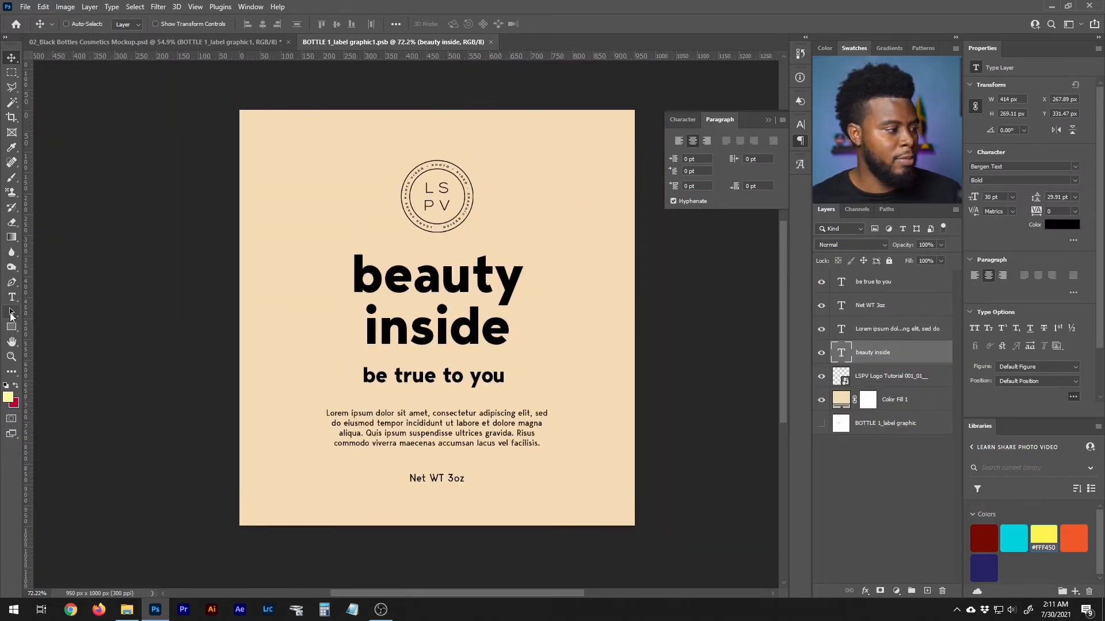
left_click(13, 326)
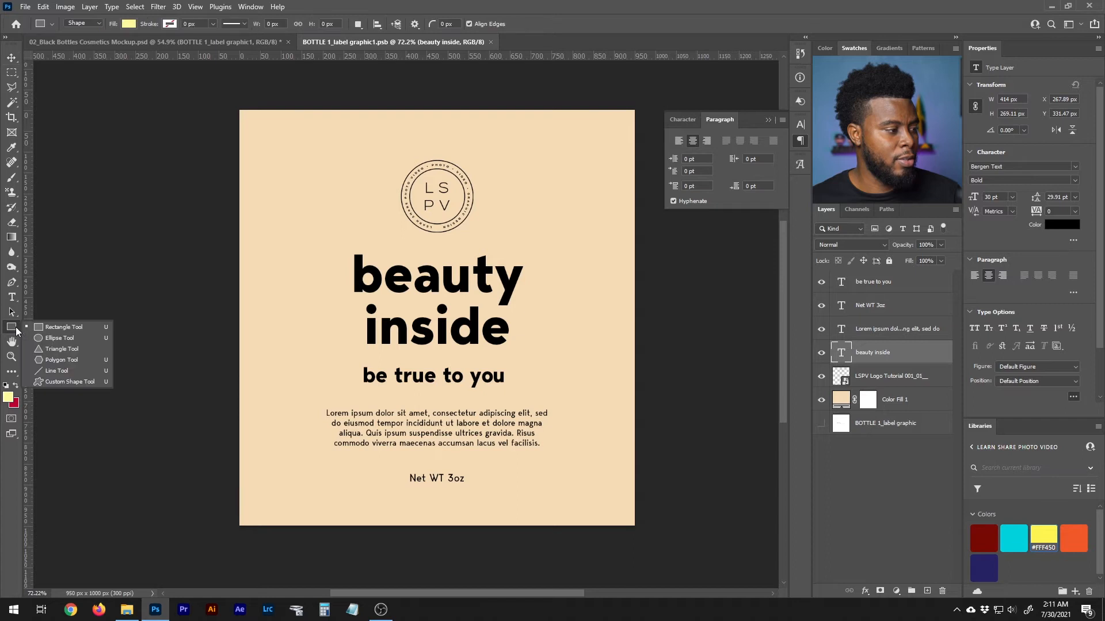
left_click(47, 341)
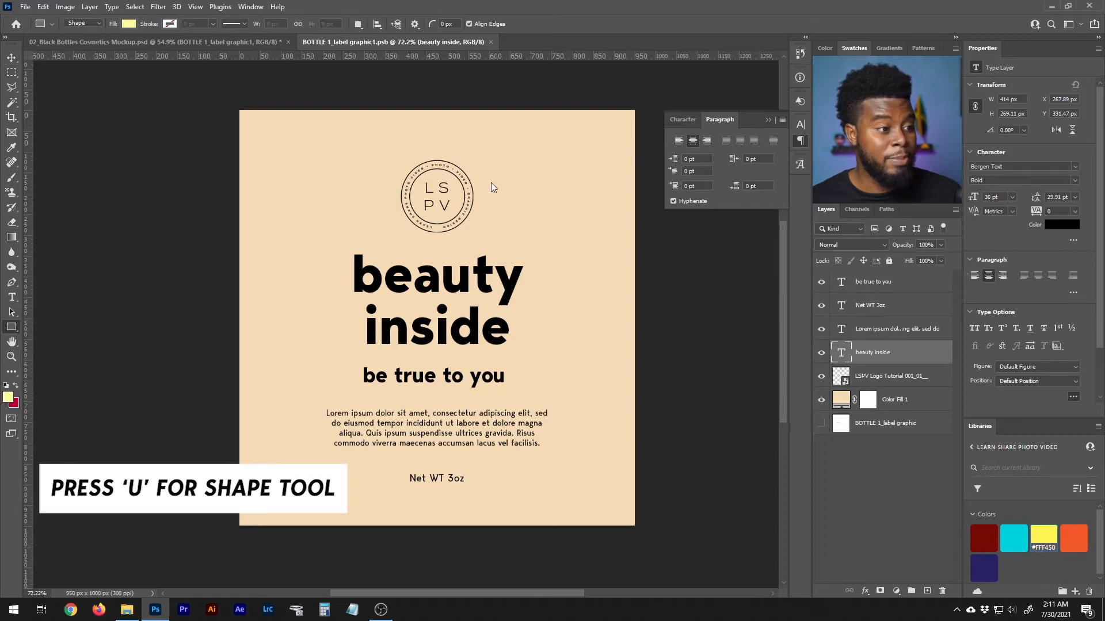
left_click_drag(368, 87, 601, 466)
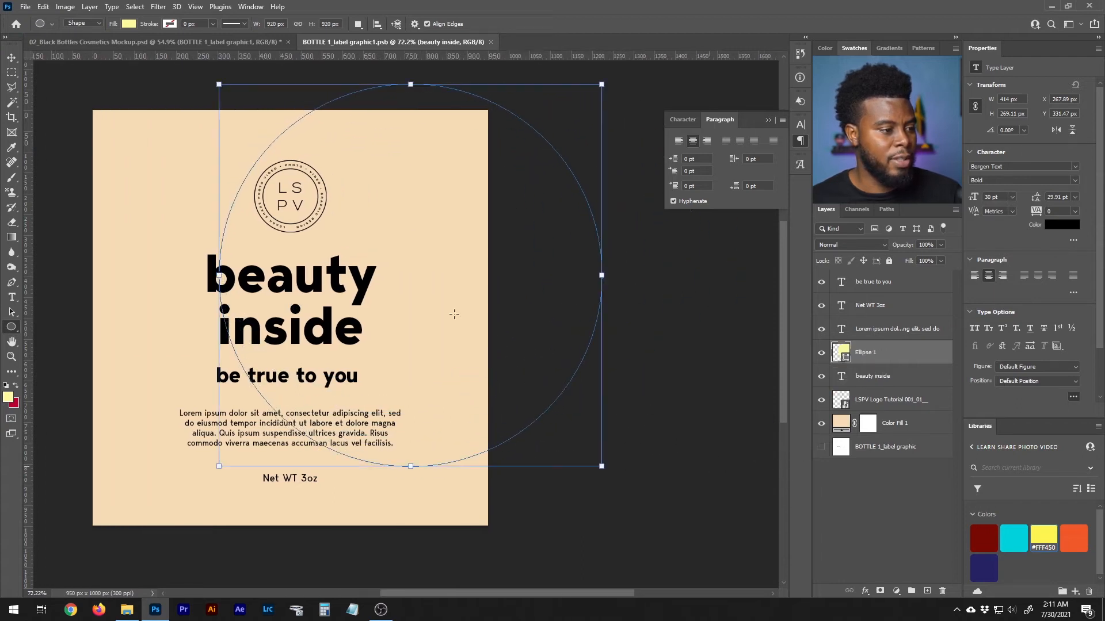
- Move the yellow circle into the label's upper-right corner and send it behind the title and the logo
key("v")
left_click_drag(387, 340, 354, 262)
key("ctrl+bracketleft")
key("ctrl+bracketleft")
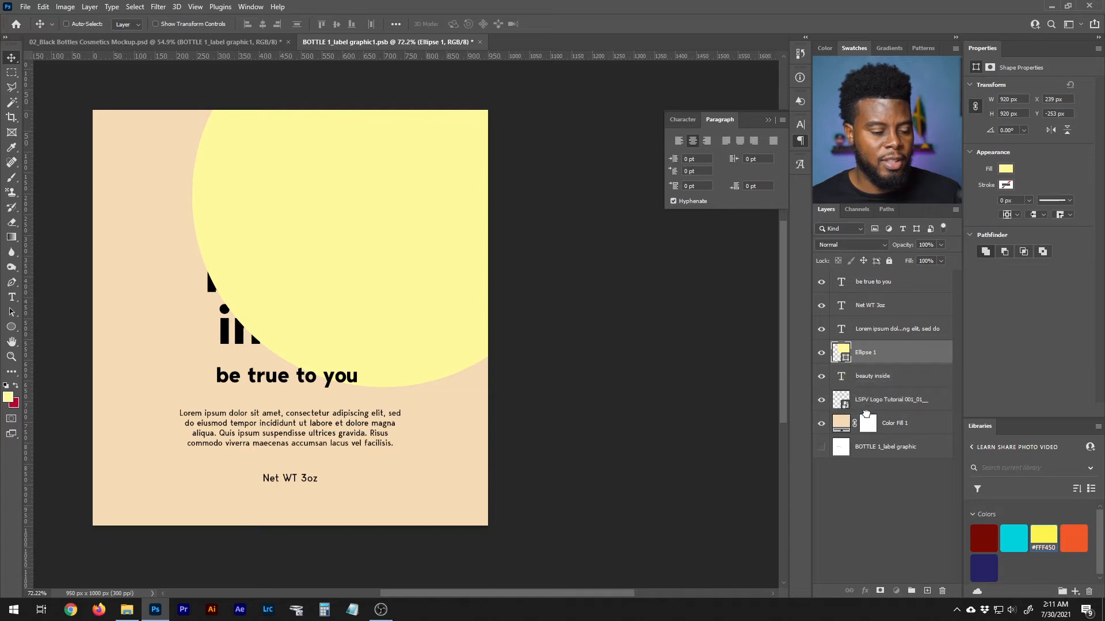
scroll(469, 247, "left", 3)
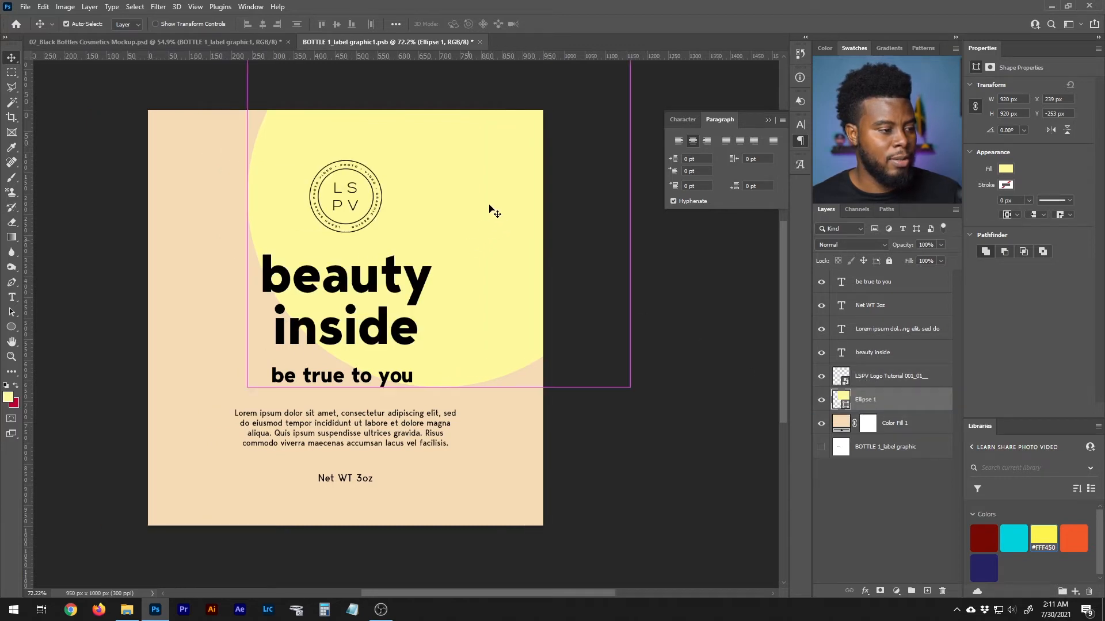
- Save the label and check how the yellow circle wraps around the small bottle in the mockup
key("ctrl+s")
left_click(254, 44)
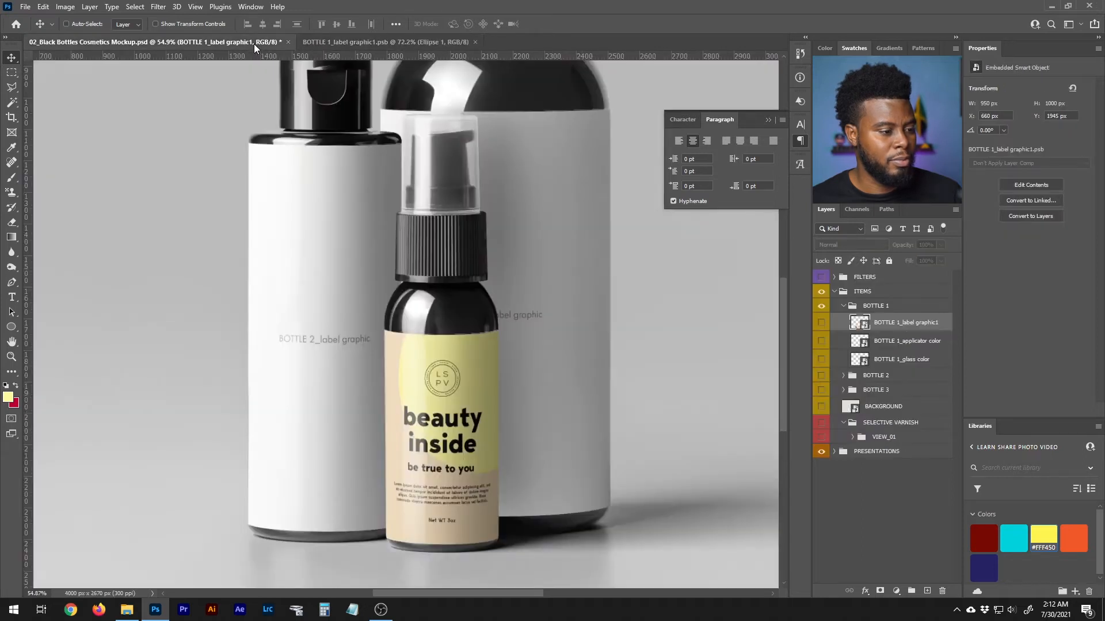
scroll(516, 441, "down", 1)
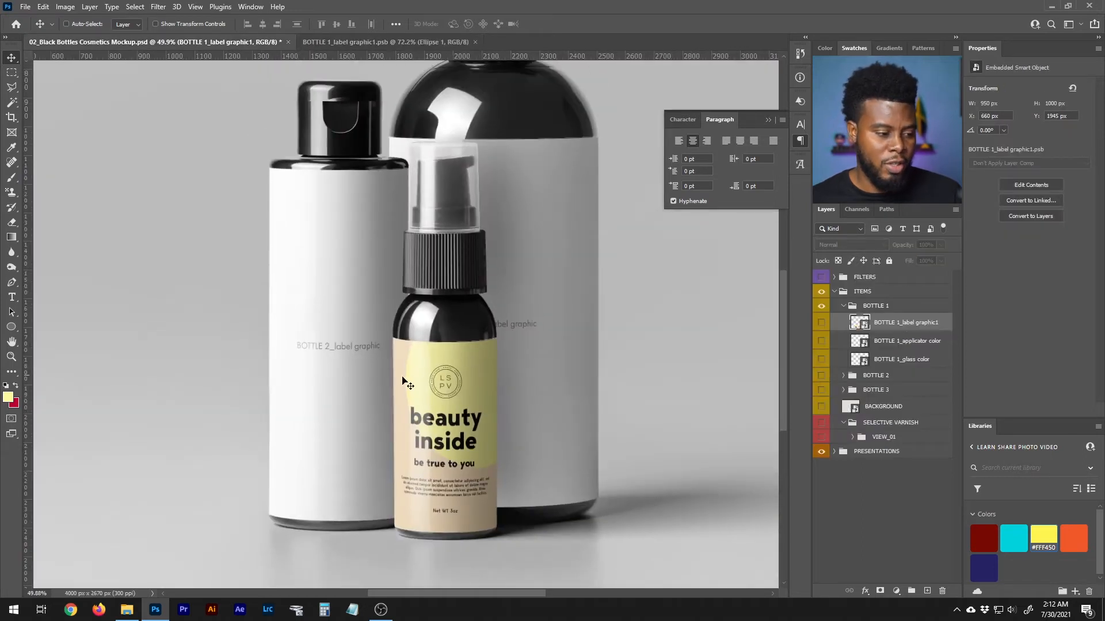
scroll(434, 406, "up", 2)
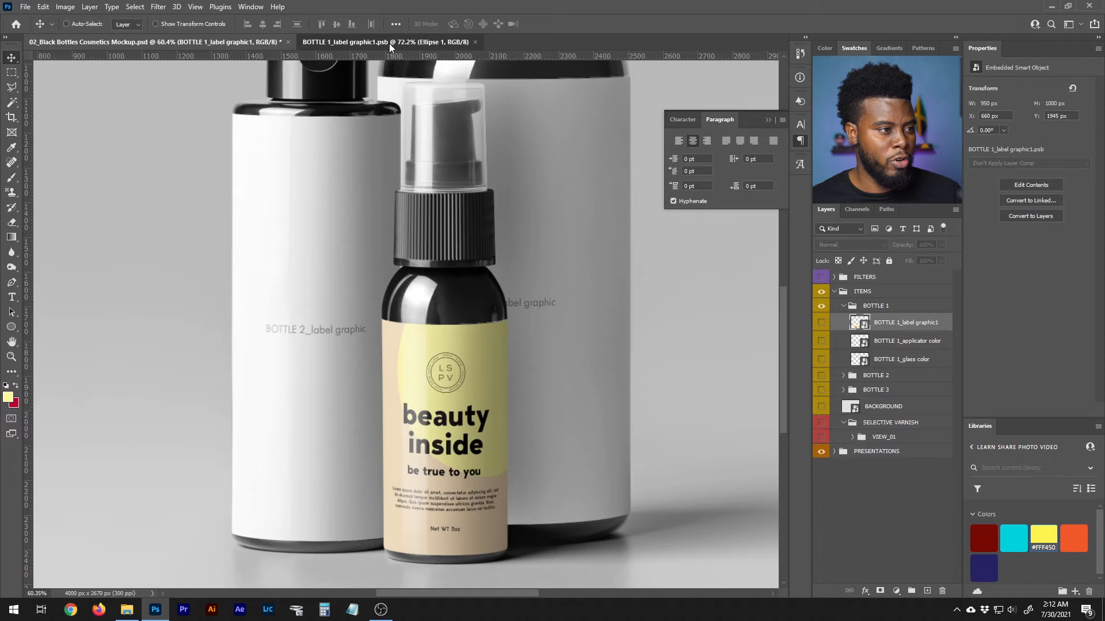
- Recolor the label's circle from yellow to the soft teal #9ad0d6
left_click(388, 43)
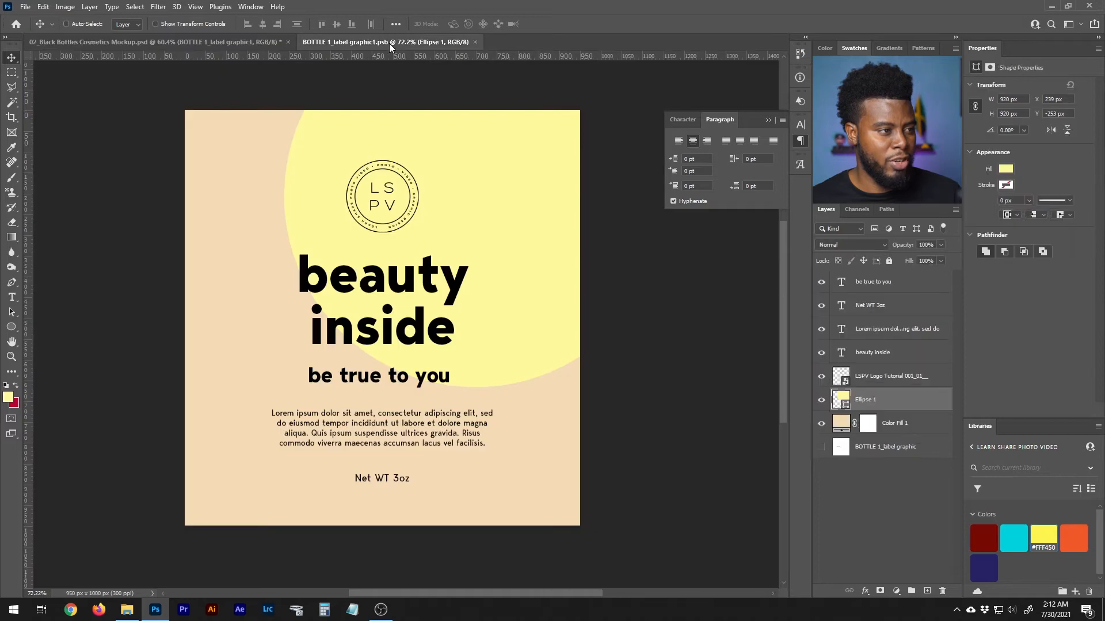
double_click(846, 406)
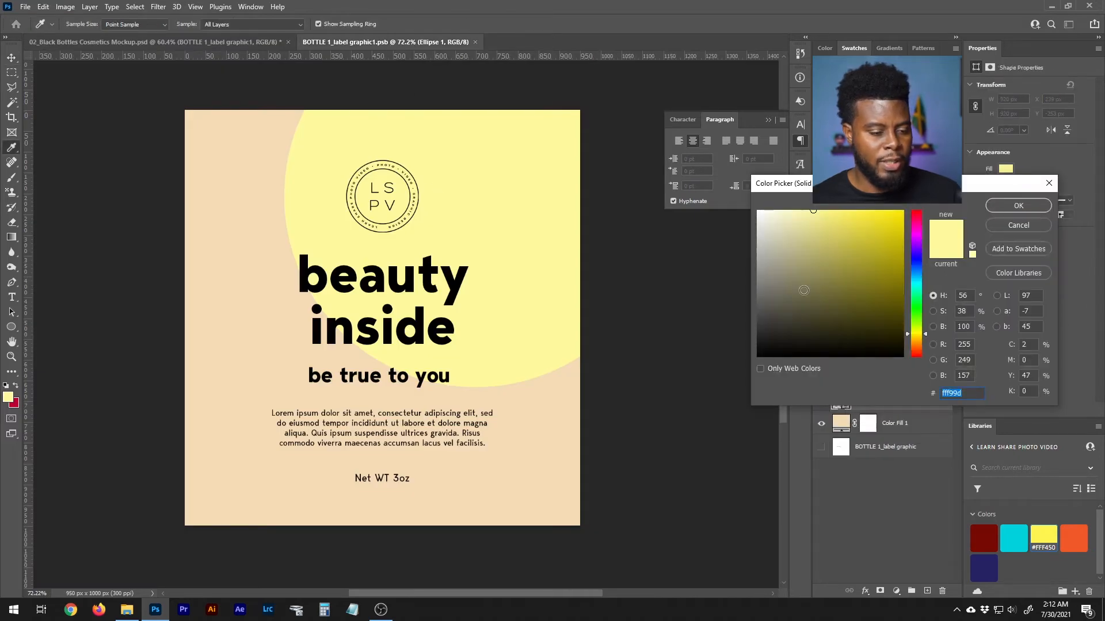
mouse_move(799, 254)
left_mouse_down()
mouse_move(779, 250)
mouse_move(829, 258)
mouse_move(801, 247)
left_mouse_up()
left_click_drag(919, 294, 896, 281)
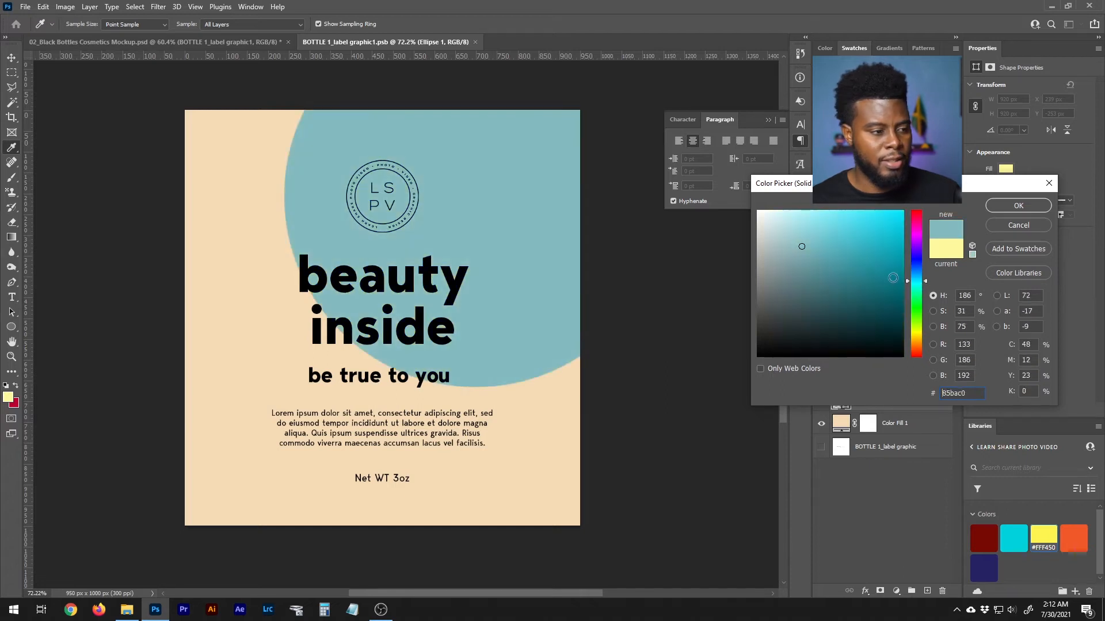
left_click(797, 249)
mouse_move(798, 249)
left_mouse_down()
mouse_move(782, 237)
mouse_move(798, 234)
left_mouse_up()
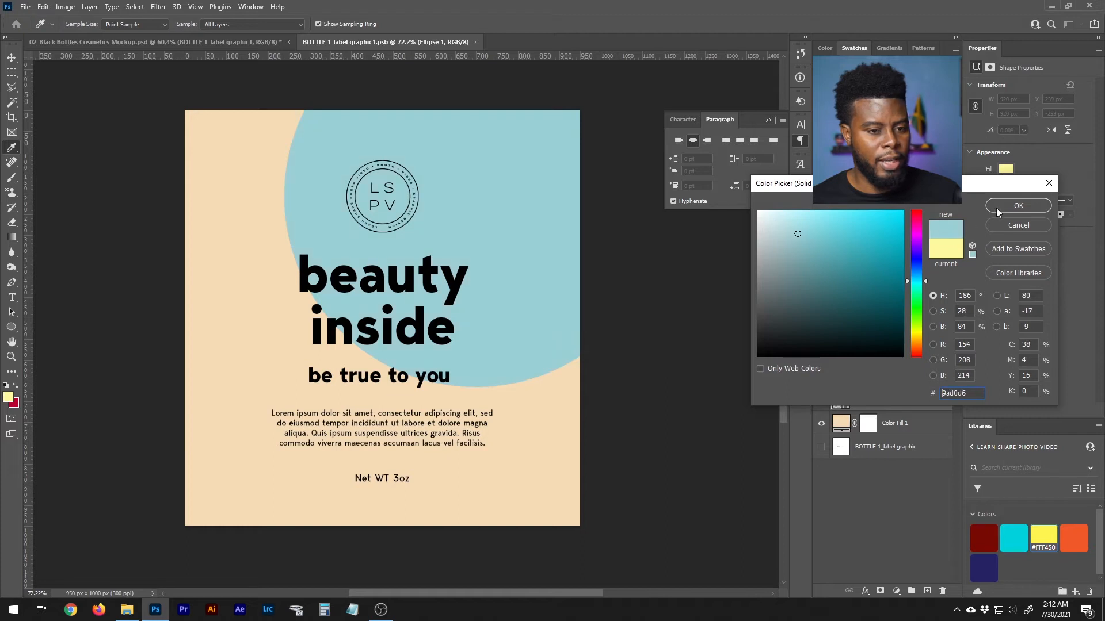
left_click(1019, 206)
- Save the recolored label and inspect the teal circle on the mockup's small bottle up close
key("ctrl+s")
left_click(236, 45)
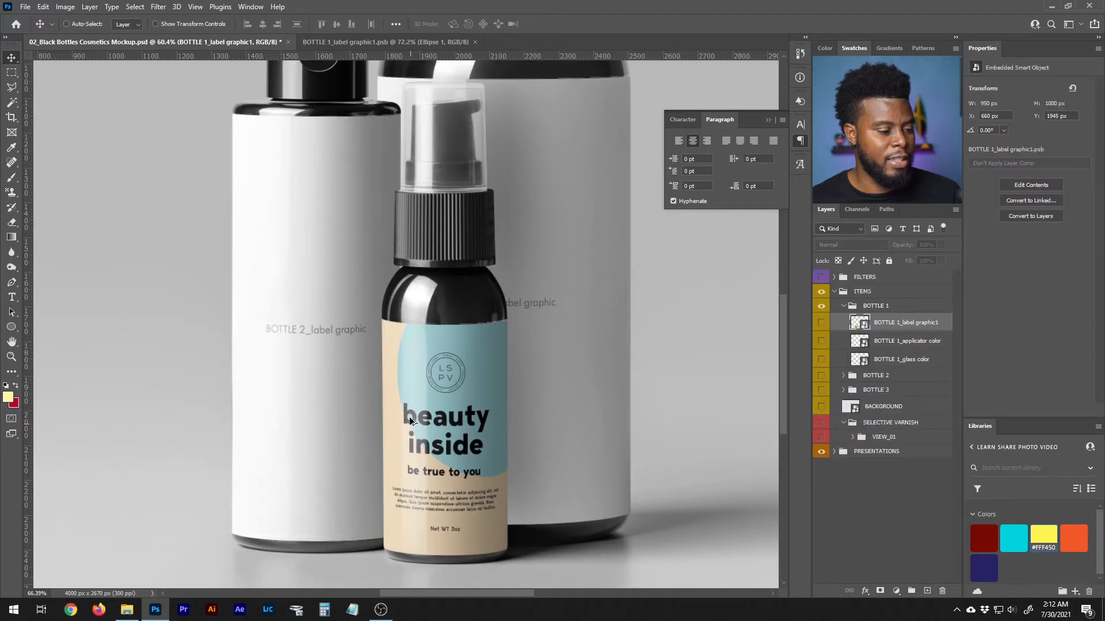
scroll(410, 416, "up", 4)
scroll(420, 430, "down", 2)
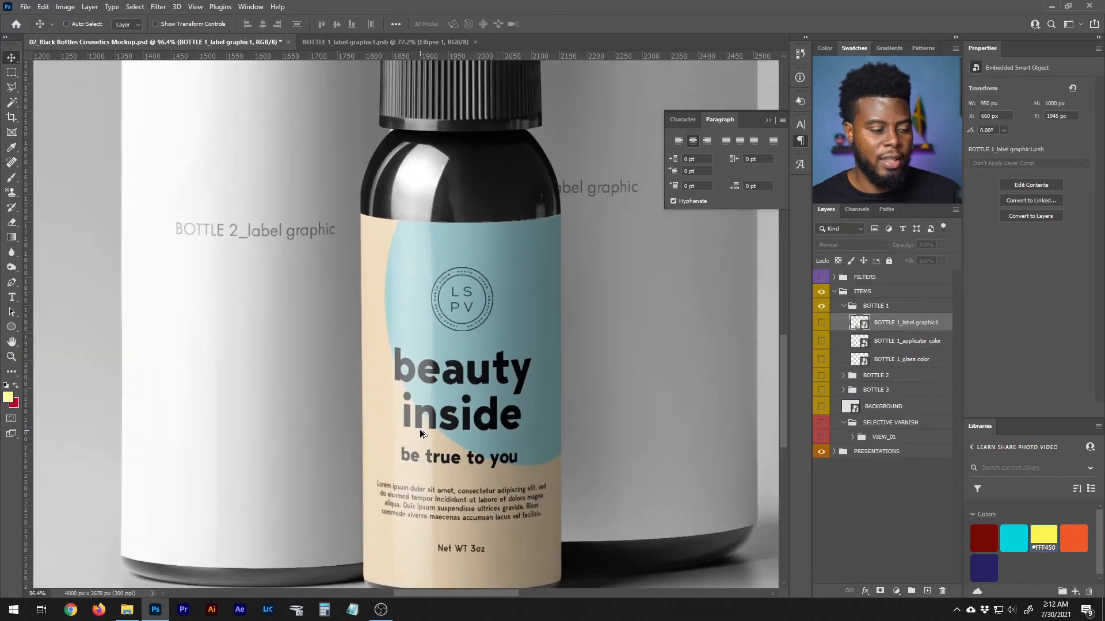
scroll(421, 433, "down", 2)
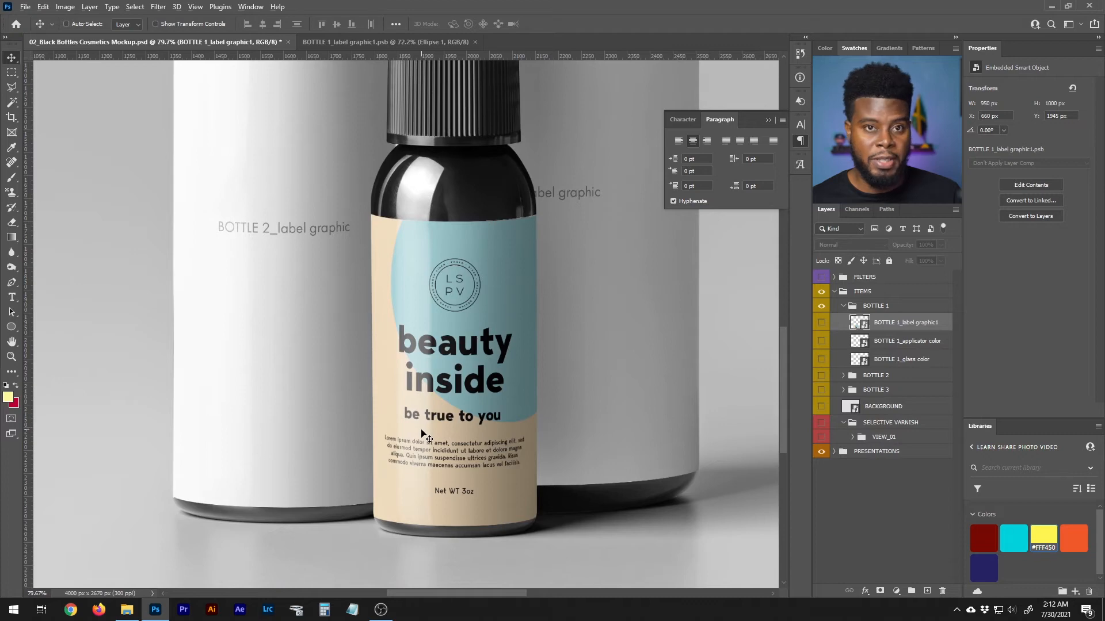
scroll(424, 435, "down", 1)
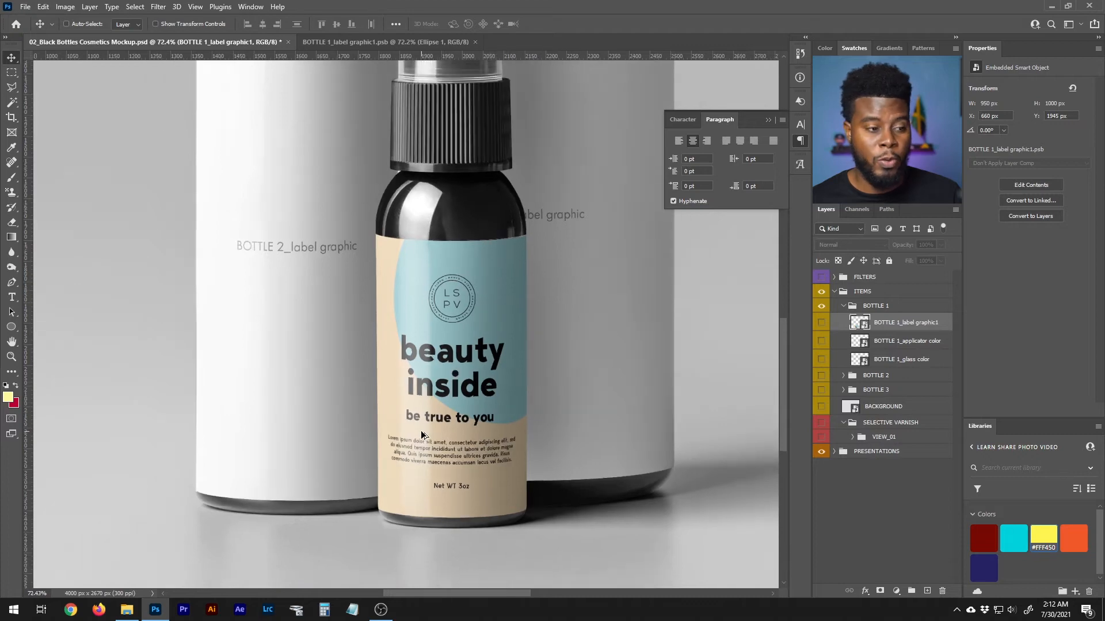
- Scale the teal circle down to about 666 px and fit it fully inside the label's upper-right corner
left_click(383, 44)
scroll(406, 156, "down", 2)
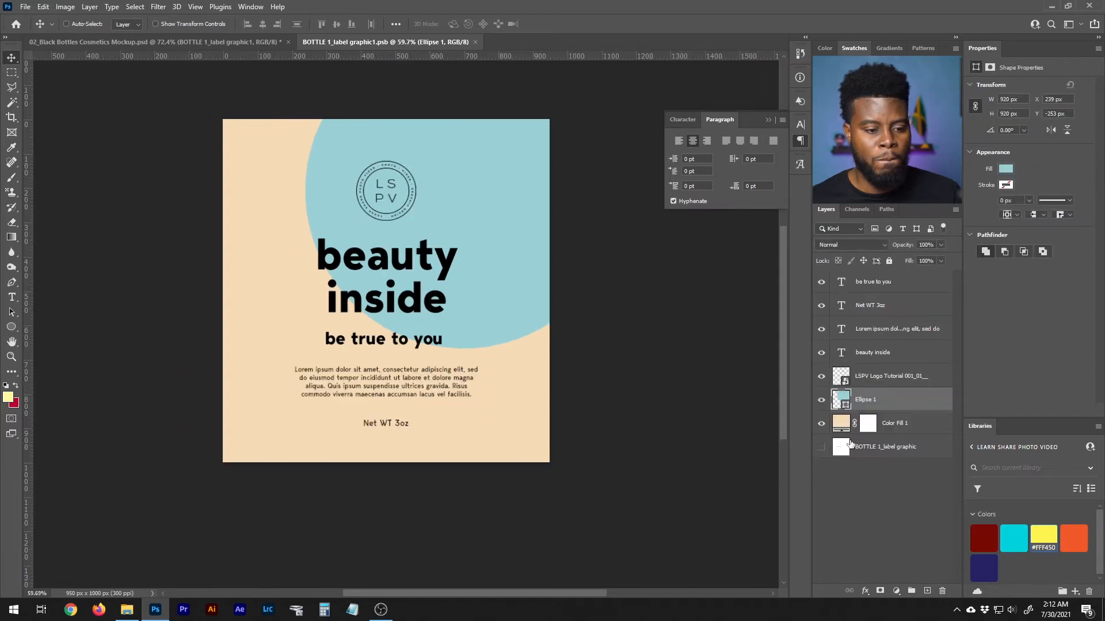
left_click(515, 227, "ctrl")
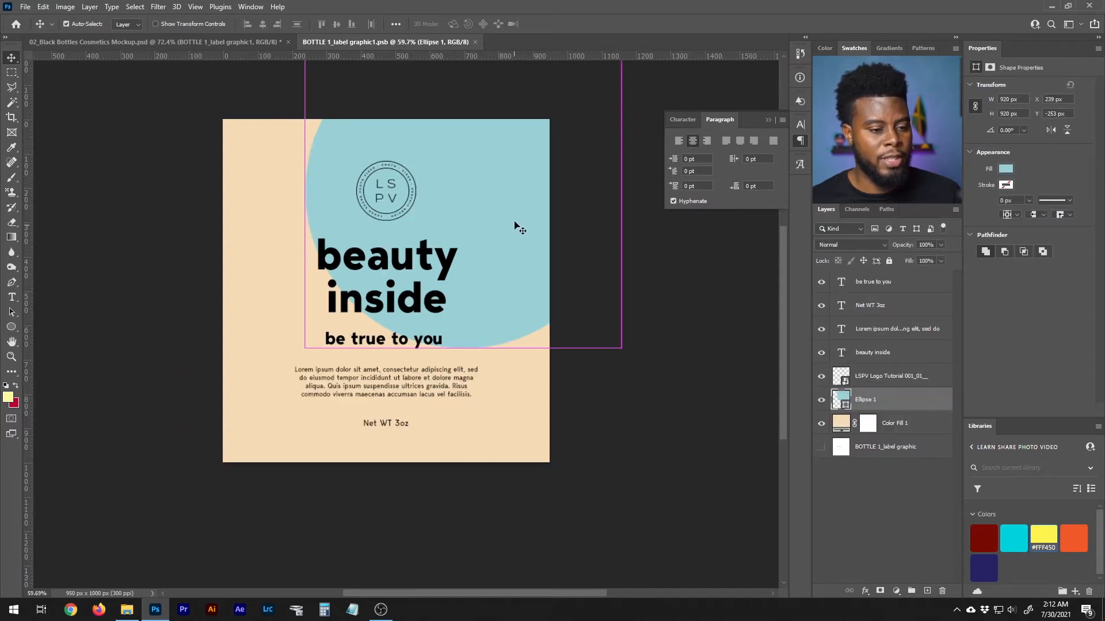
key("ctrl+t")
scroll(522, 173, "up", 3)
left_click_drag(621, 105, 530, 188)
mouse_move(434, 235)
left_mouse_down()
mouse_move(460, 236)
mouse_move(452, 228)
left_mouse_up()
key("Return")
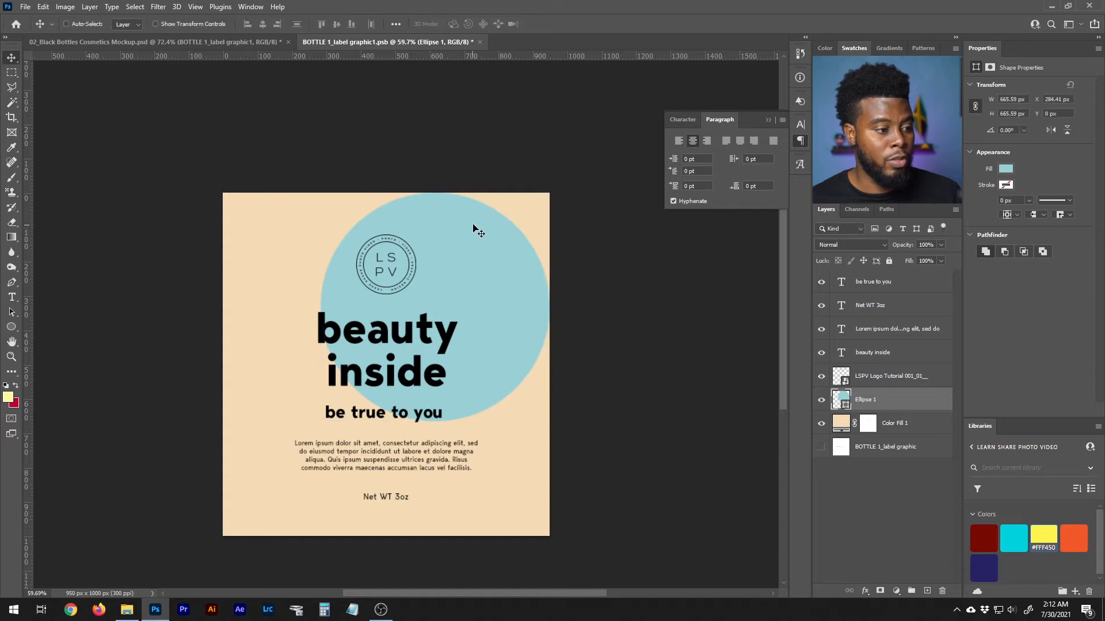
- Save the label with the smaller circle and bring up the mockup to see it on the bottle
key("ctrl+s")
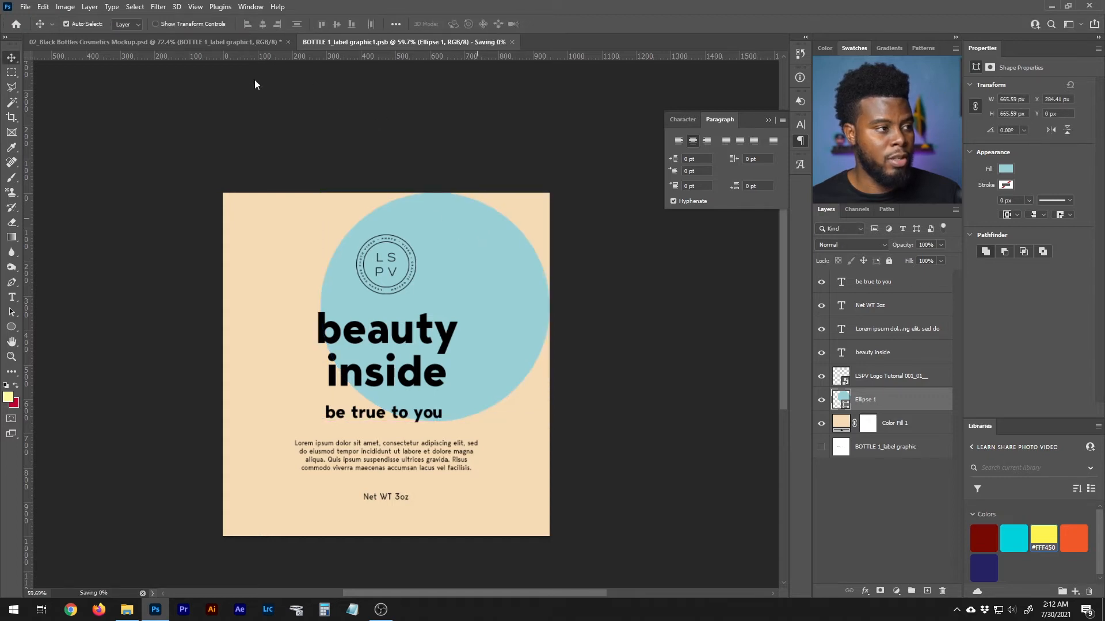
scroll(271, 184, "up", 1)
scroll(486, 239, "down", 3)
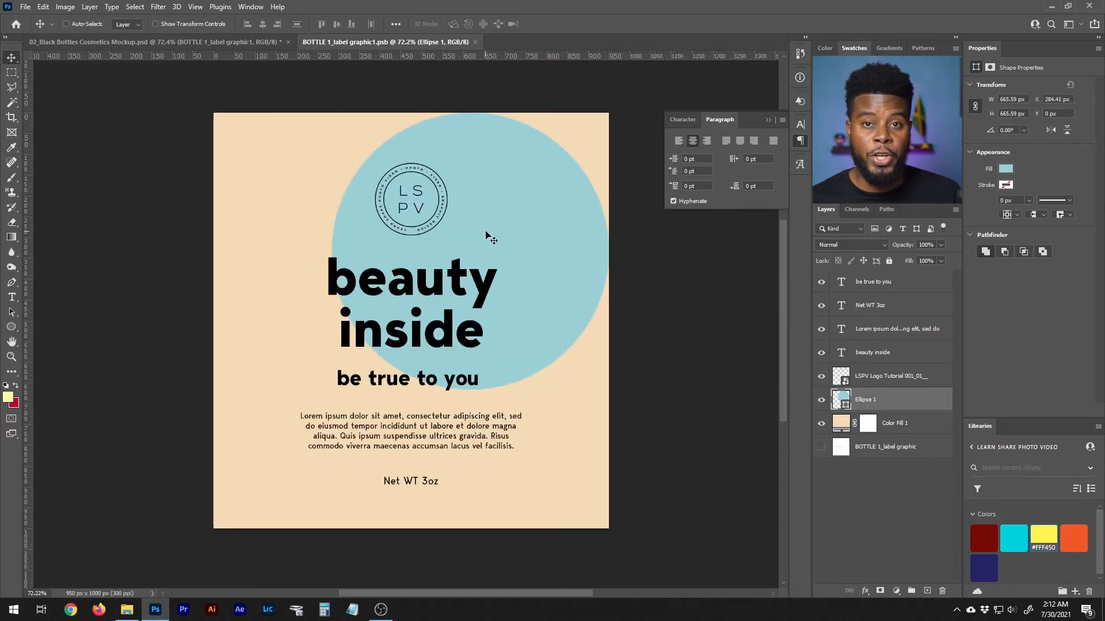
scroll(486, 239, "up", 1)
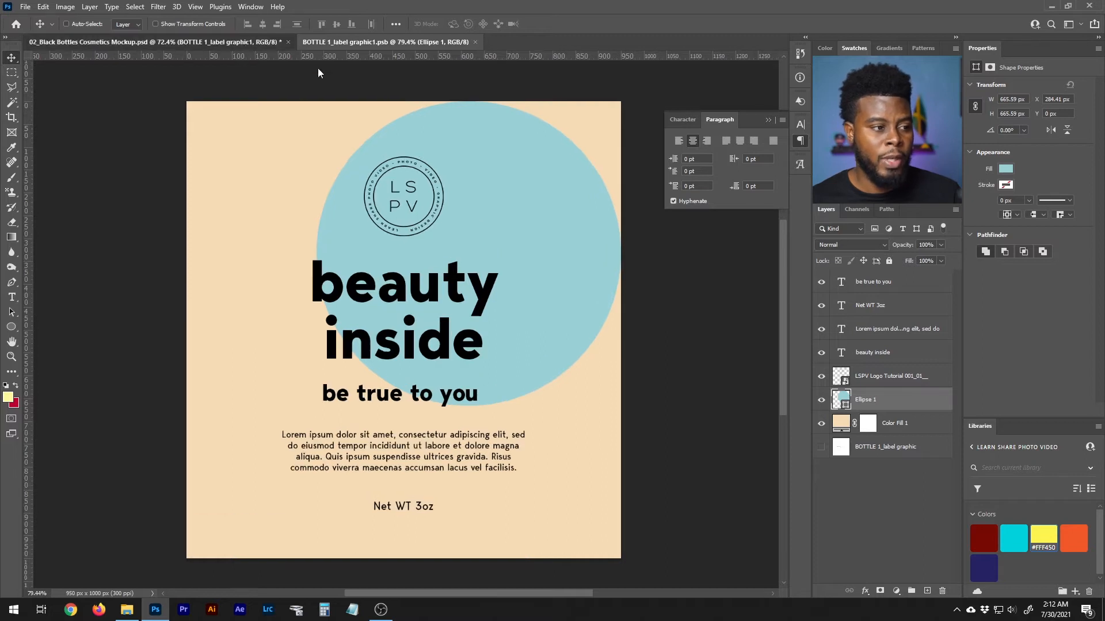
key("ctrl+Tab")
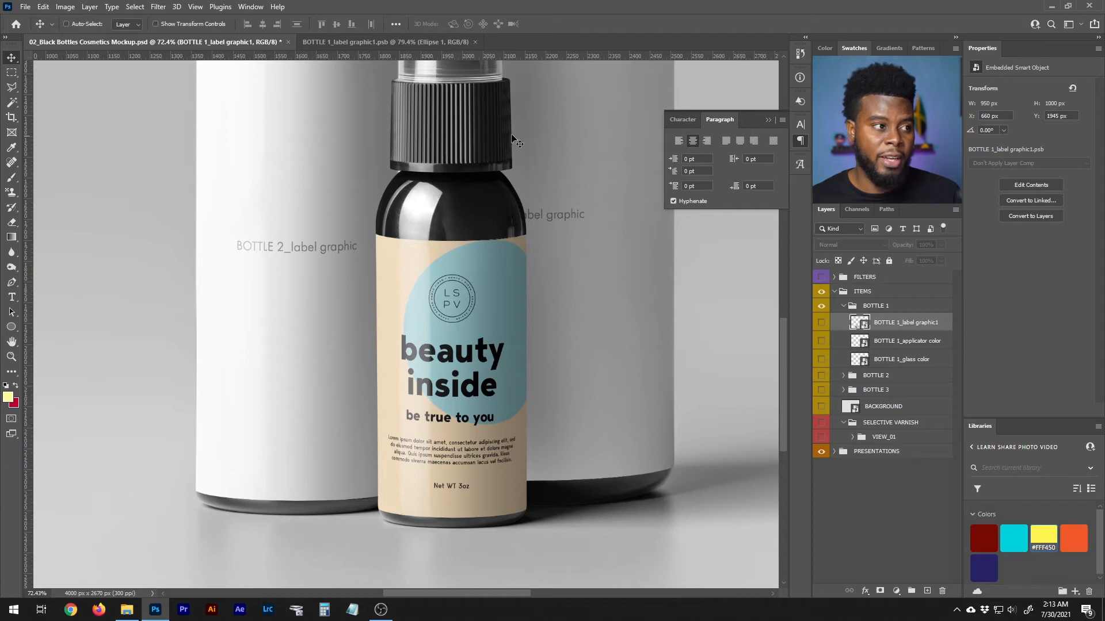
- Draw a teal triangle about 528 by 540 px in the label's lower-left corner, extending past its left edge
left_click(383, 43)
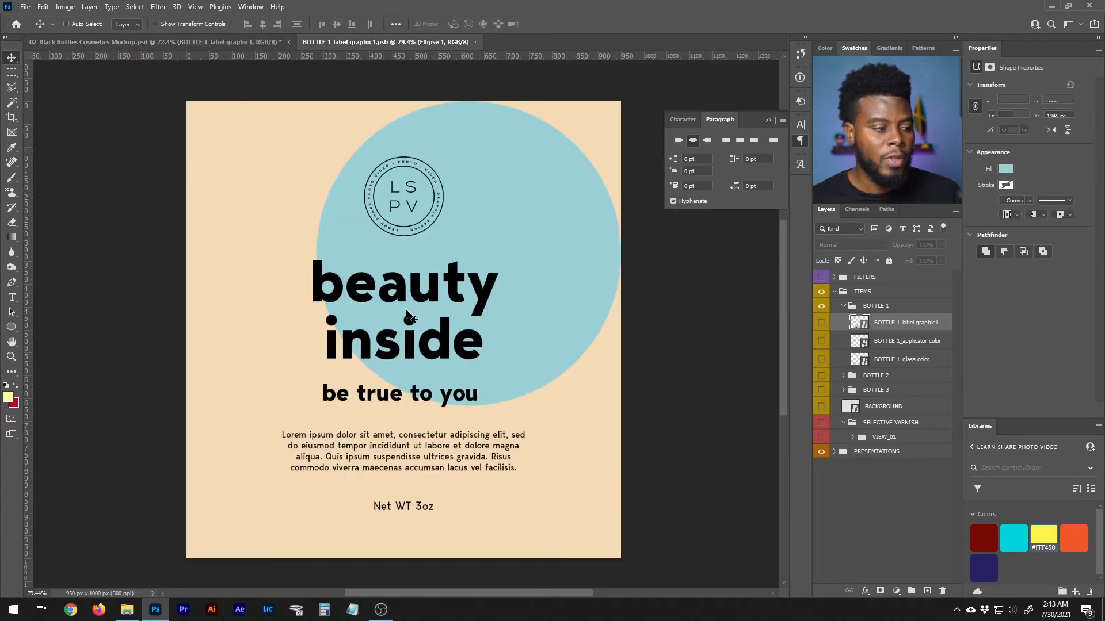
left_click(11, 327)
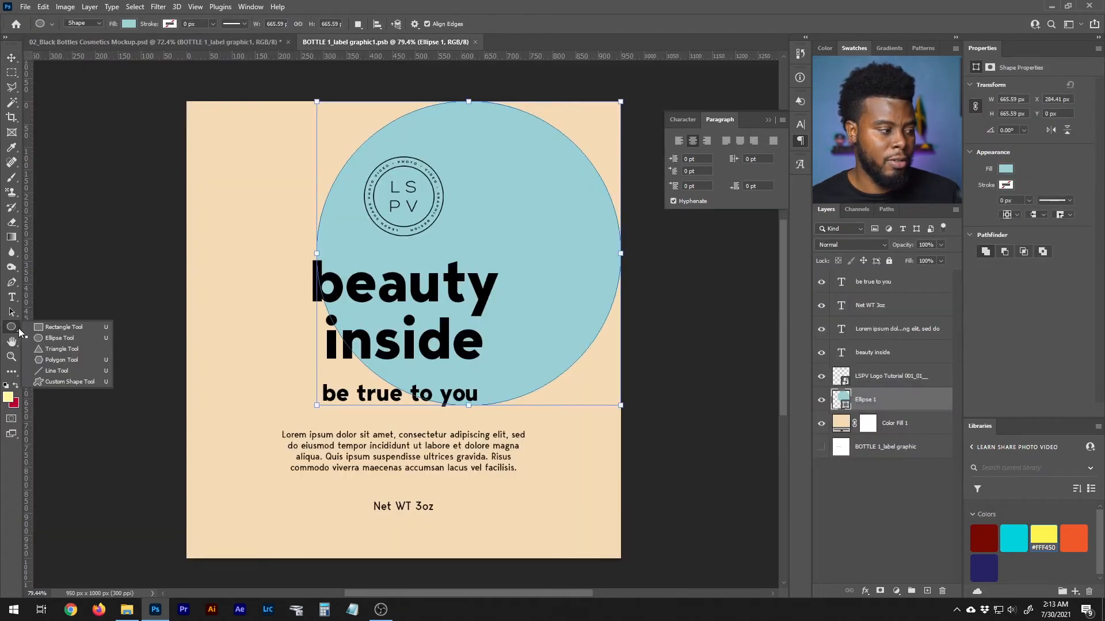
left_click(43, 338)
right_click(11, 327)
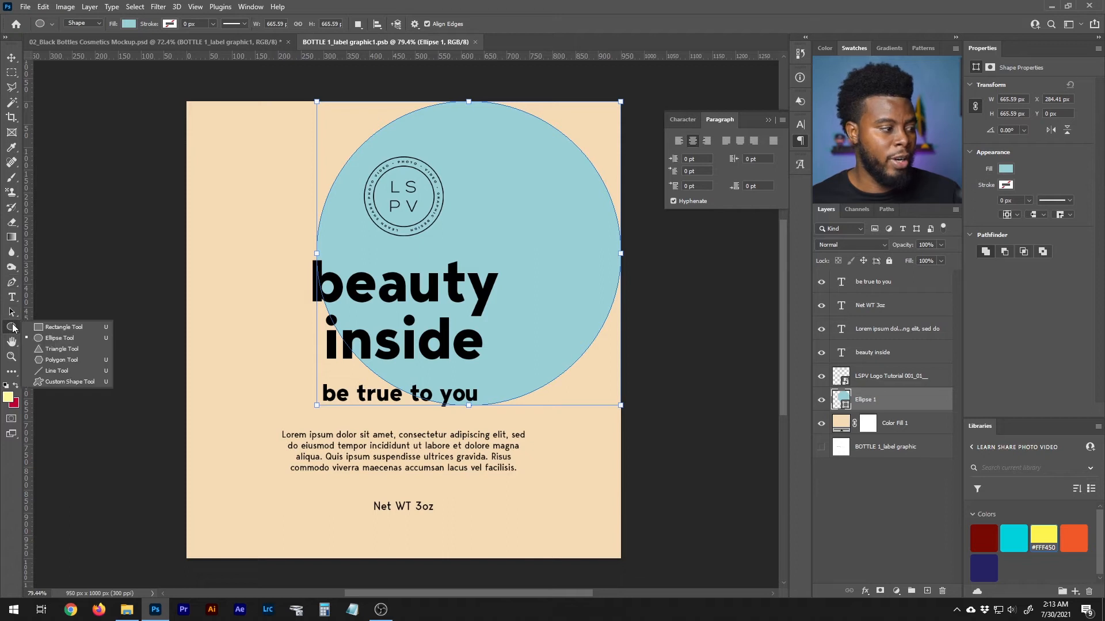
left_click(65, 356)
left_click_drag(138, 312, 378, 558)
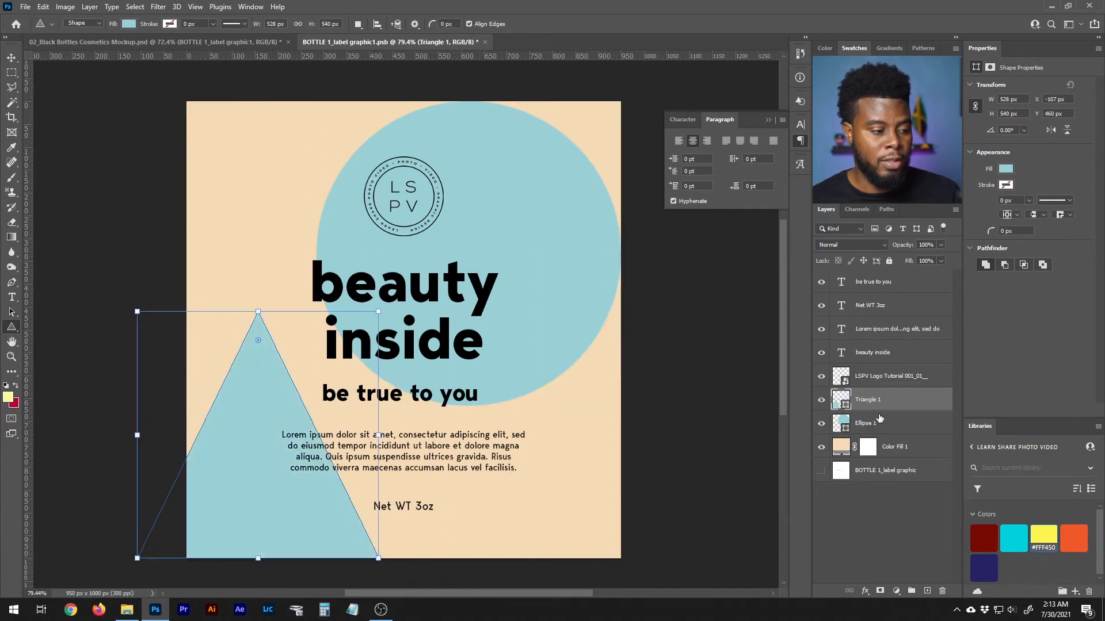
- Save the label with the triangle and compare the small bottle before and after in the mockup
left_click(247, 44)
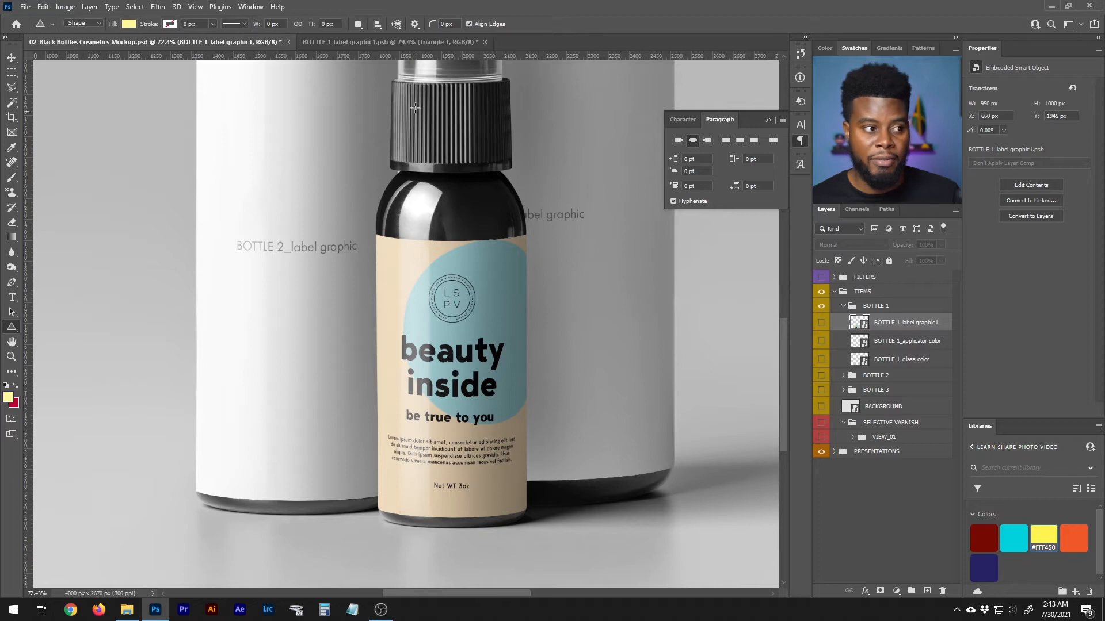
left_click(395, 40)
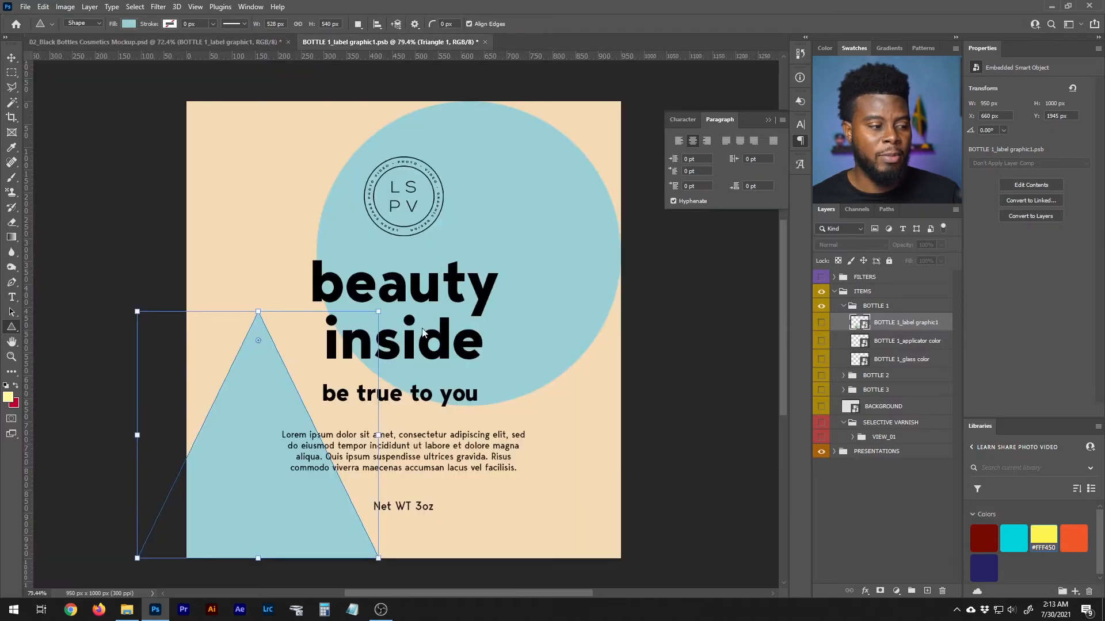
key("ctrl+s")
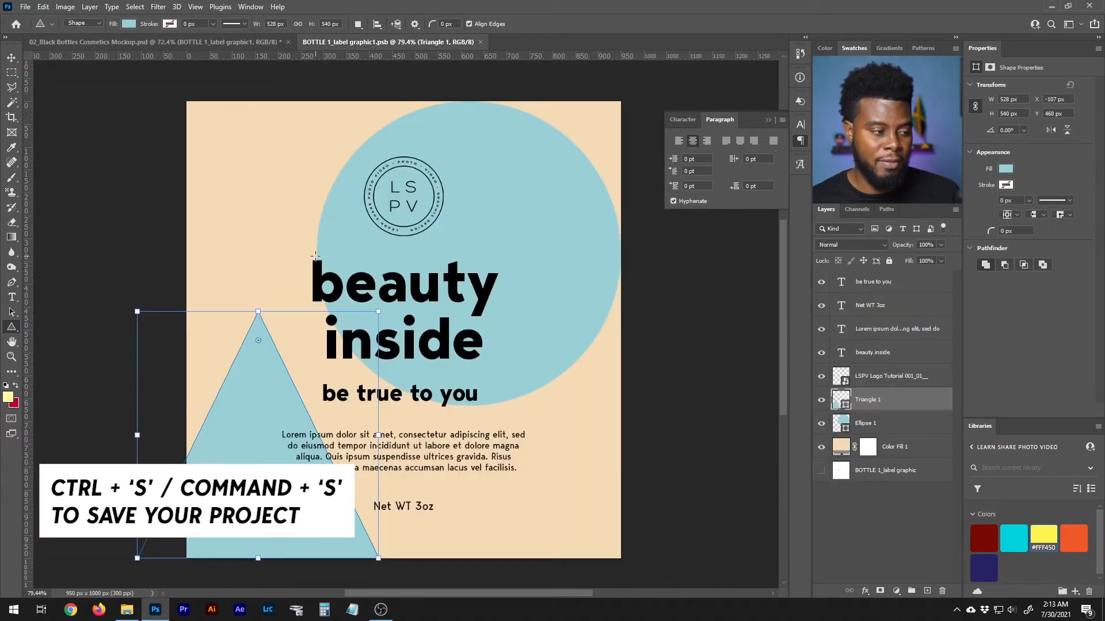
left_click(236, 43)
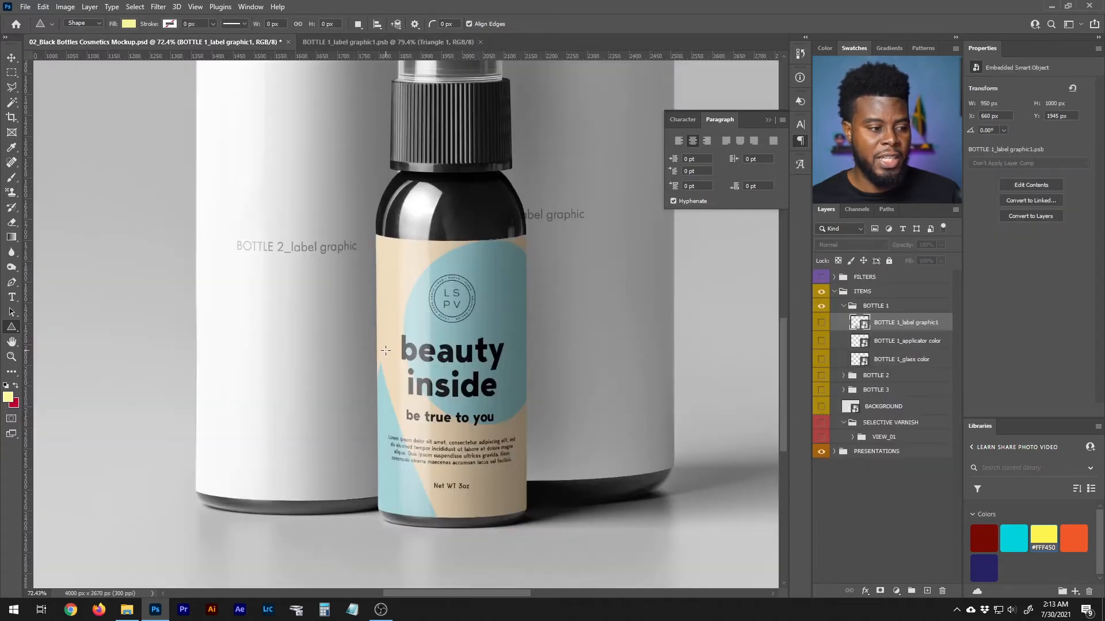
- Delete the triangle from the label file and save it
left_click(374, 44)
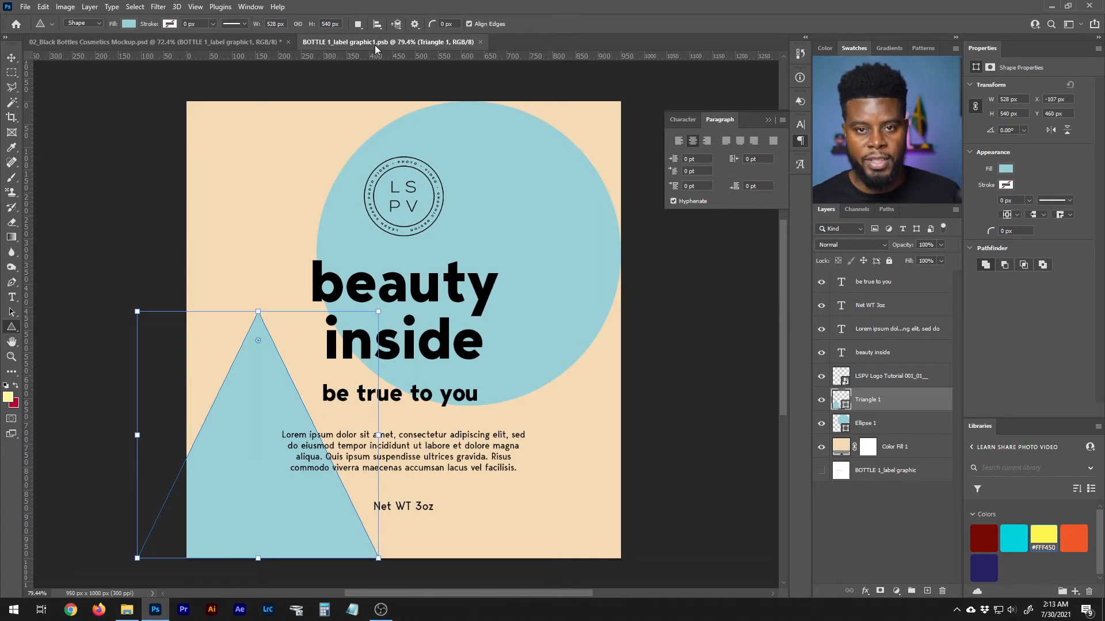
key("v")
key("Delete")
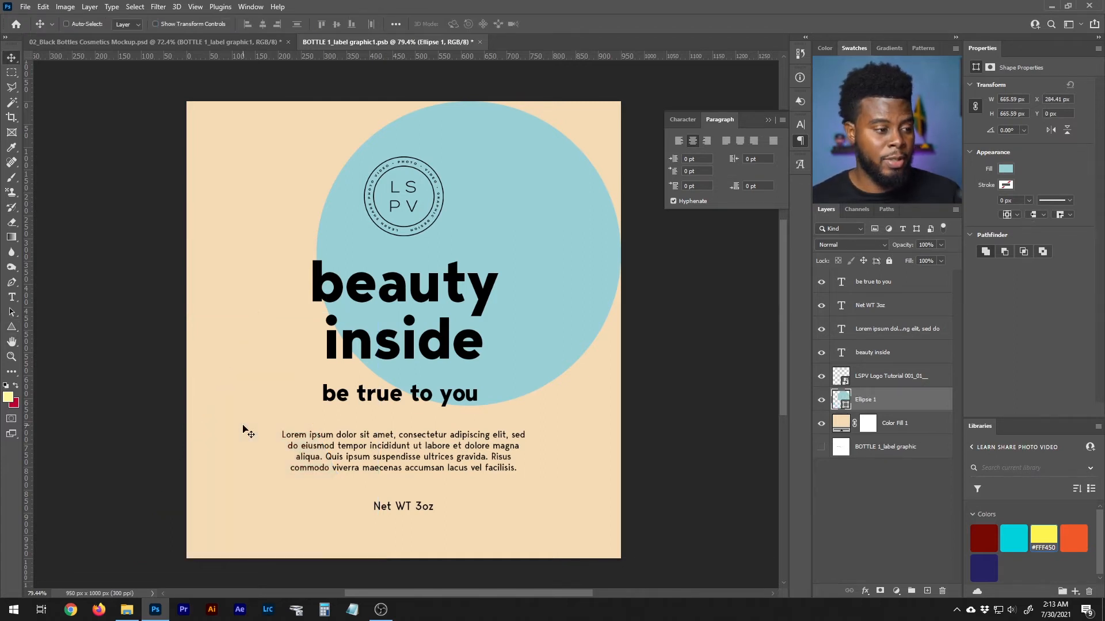
key("ctrl+s")
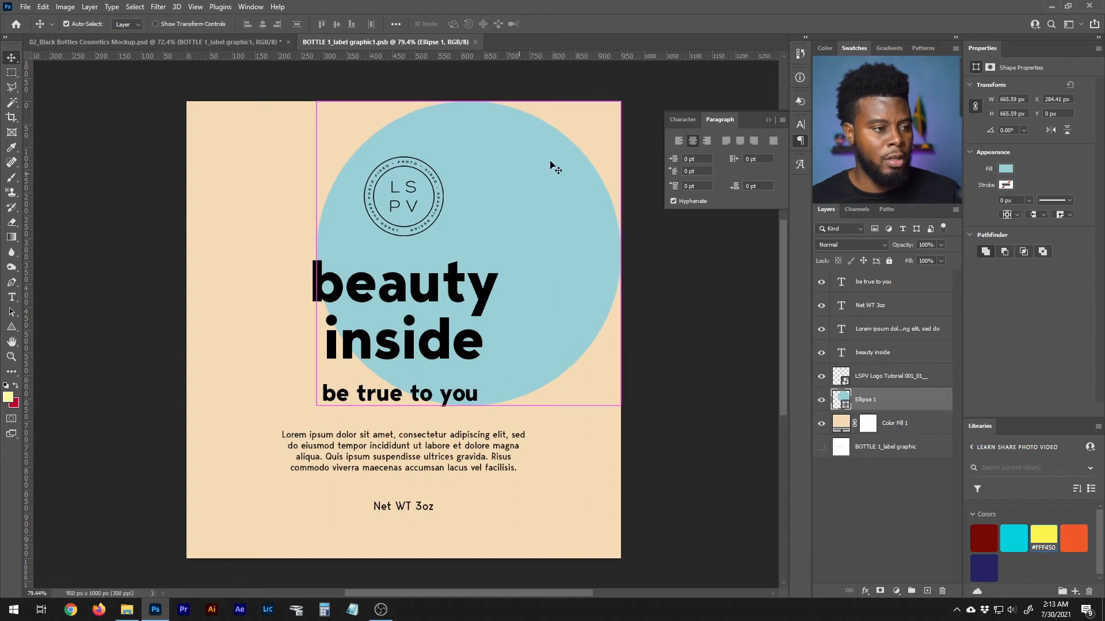
- Enlarge the teal circle to about 794 px so it runs past the label's top and right edges
key("ctrl+t")
left_click_drag(620, 104, 661, 64)
key("Return")
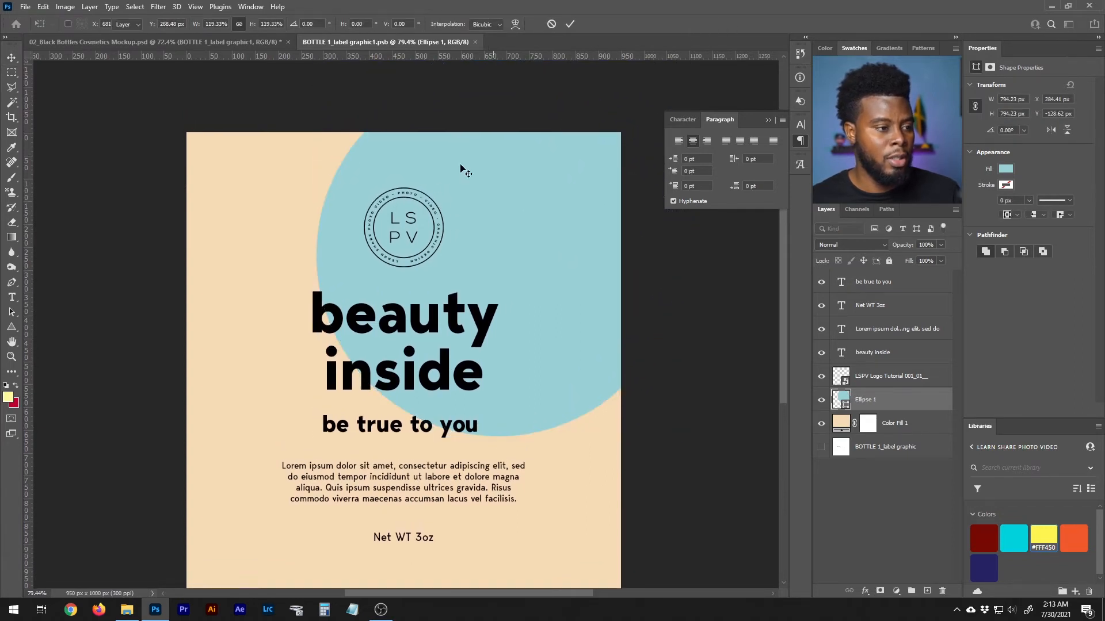
- Save the label with the enlarged circle and view the updated small bottle in the mockup
key("ctrl+0")
key("ctrl+s")
key("ctrl+Tab")
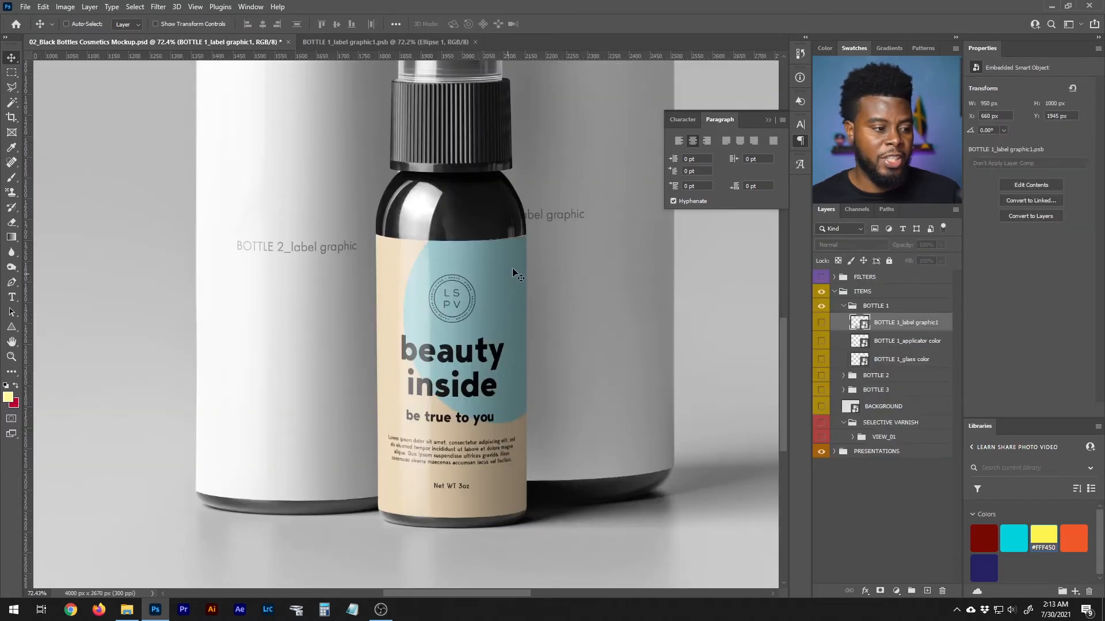
scroll(480, 314, "down", 3)
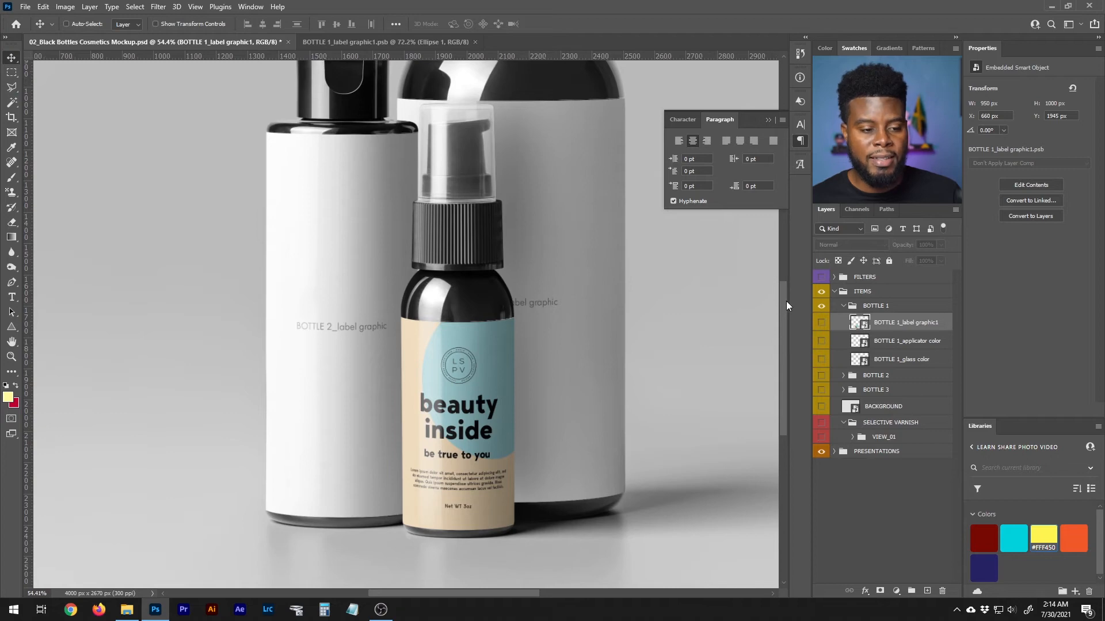
- Collapse the BOTTLE 1 group and expand the BOTTLE 2 group to show its smart objects
left_click(852, 308)
left_click(843, 305)
left_click(823, 314)
left_click(843, 320)
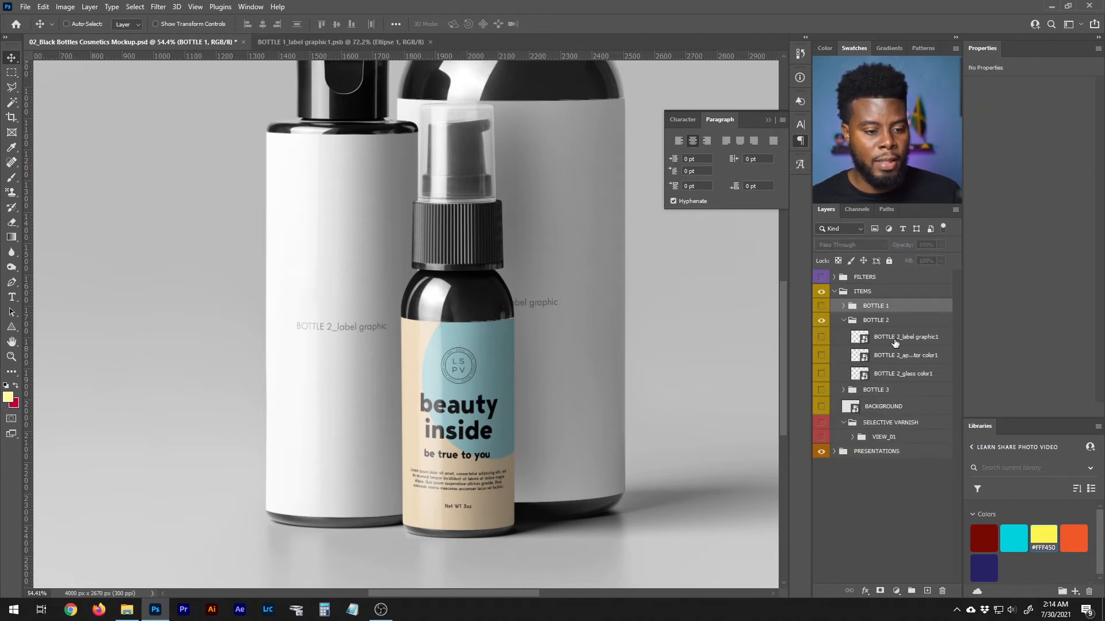
- Open the contents of the BOTTLE 2_label graphic1 smart object for editing
left_click(895, 341)
left_click(821, 338)
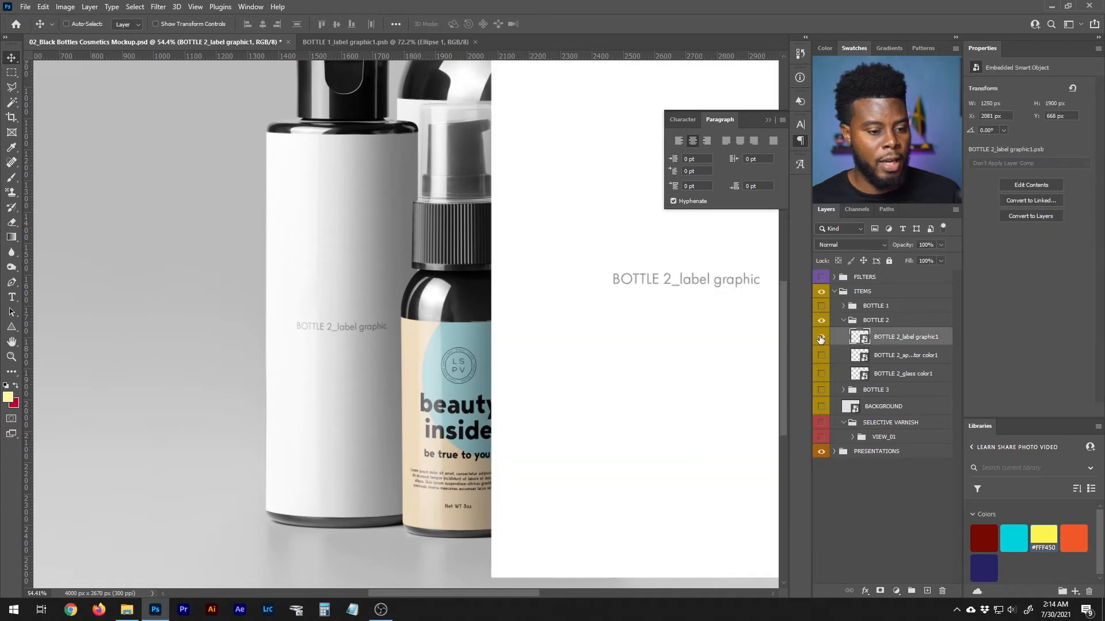
left_click(821, 339)
double_click(865, 340)
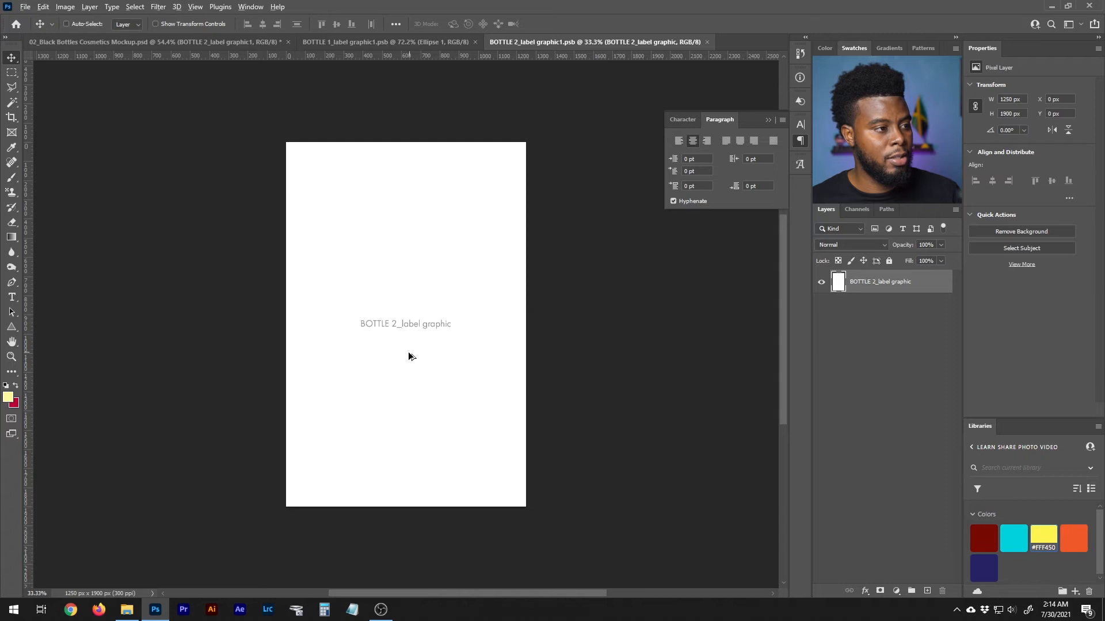
scroll(408, 353, "up", 2)
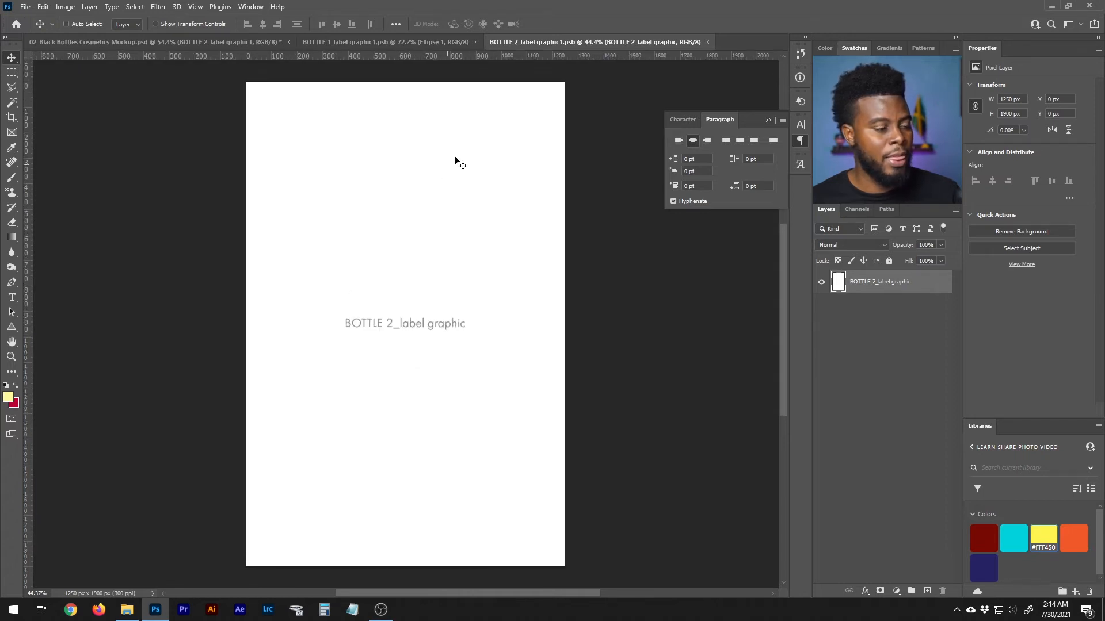
- Group all design layers of the bottle 1 label, from the color fill up to the tagline text, and save the file
left_click(408, 43)
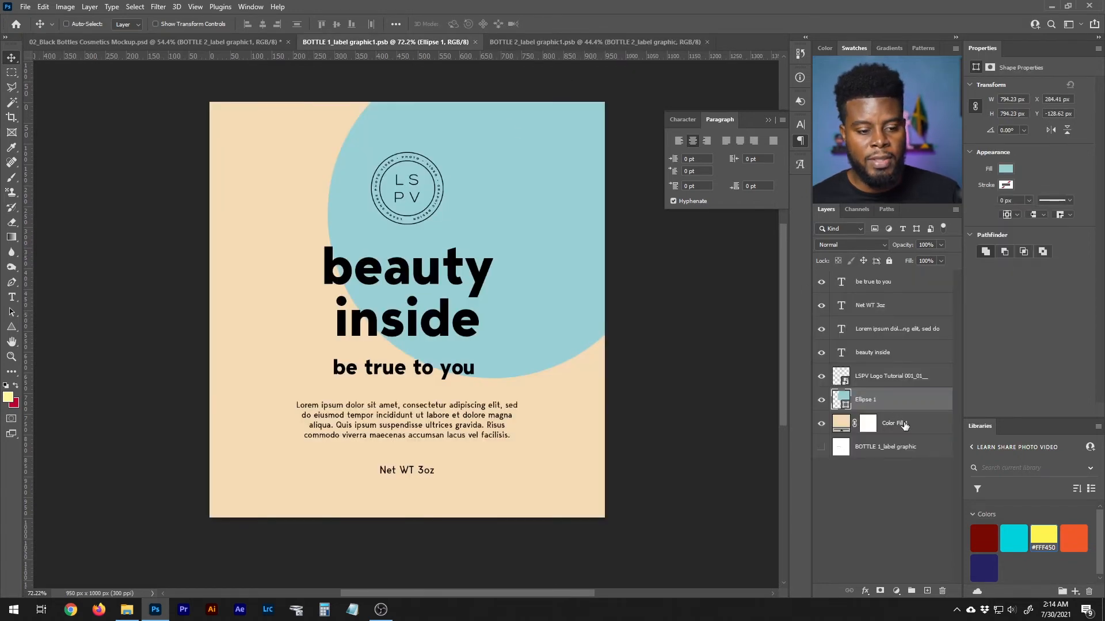
left_click(902, 424)
left_click(882, 288, "shift")
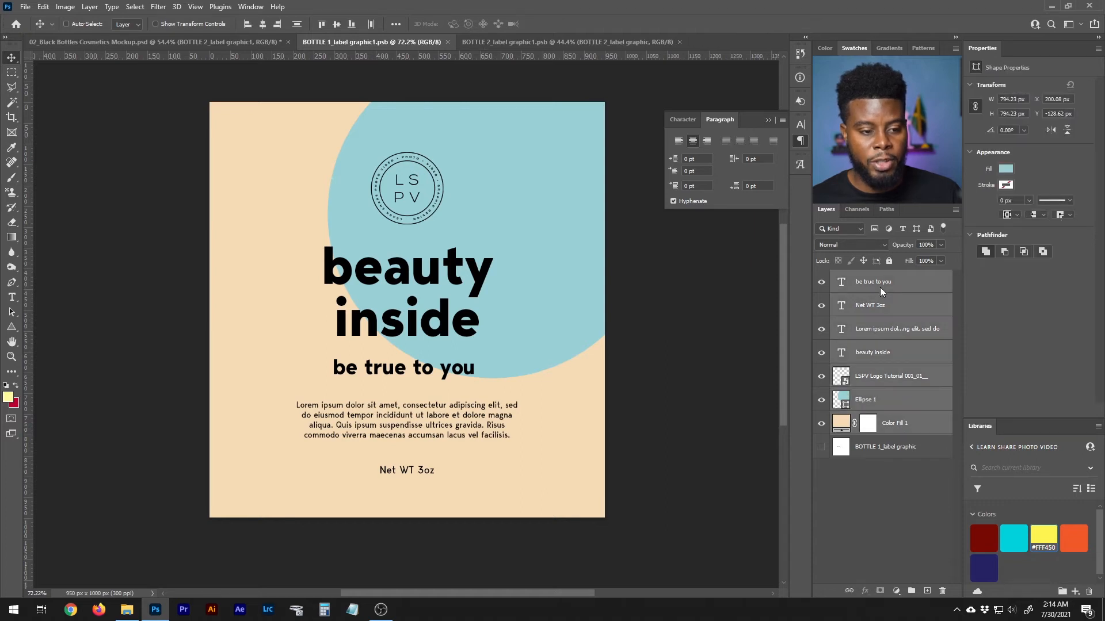
key("ctrl+g")
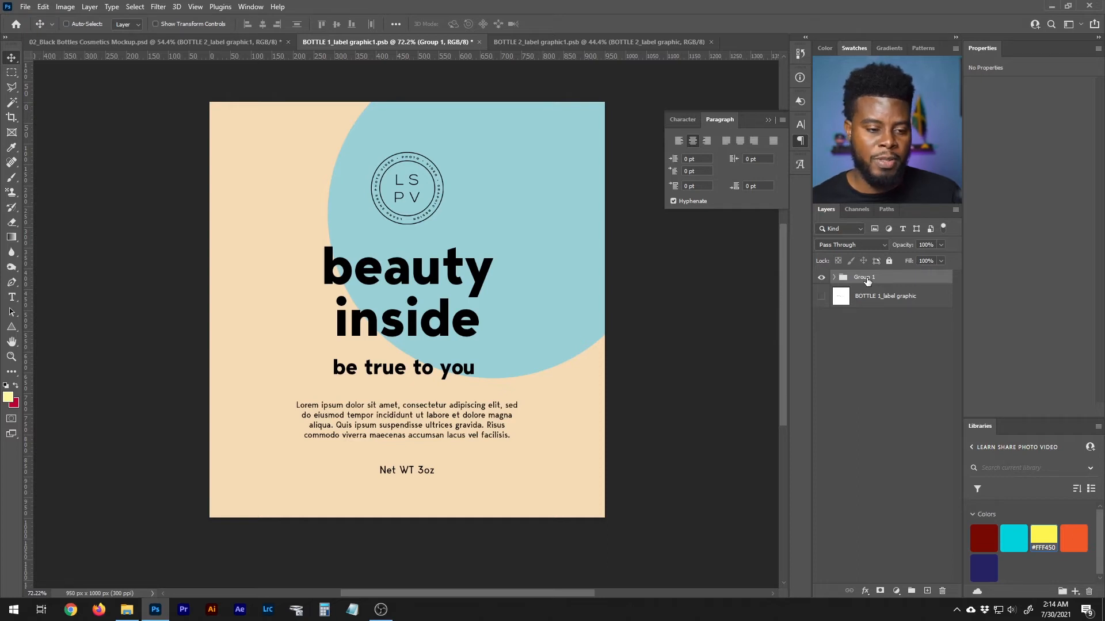
key("ctrl+s")
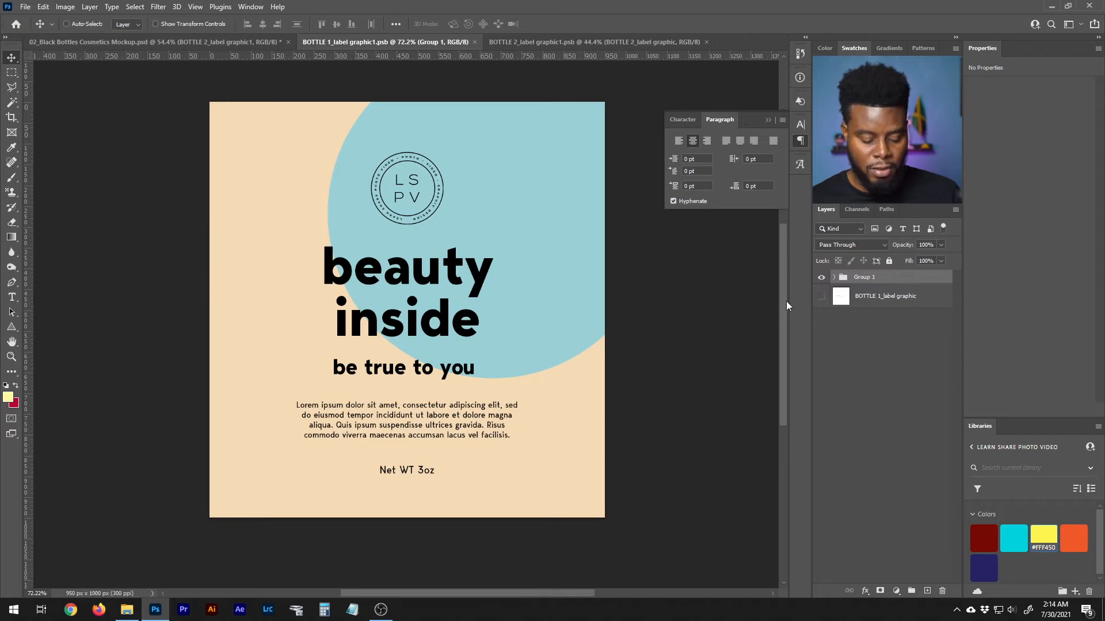
- Paste the bottle 1 design group into the bottle 2 label, save it and view the result in the mockup
left_click(574, 42)
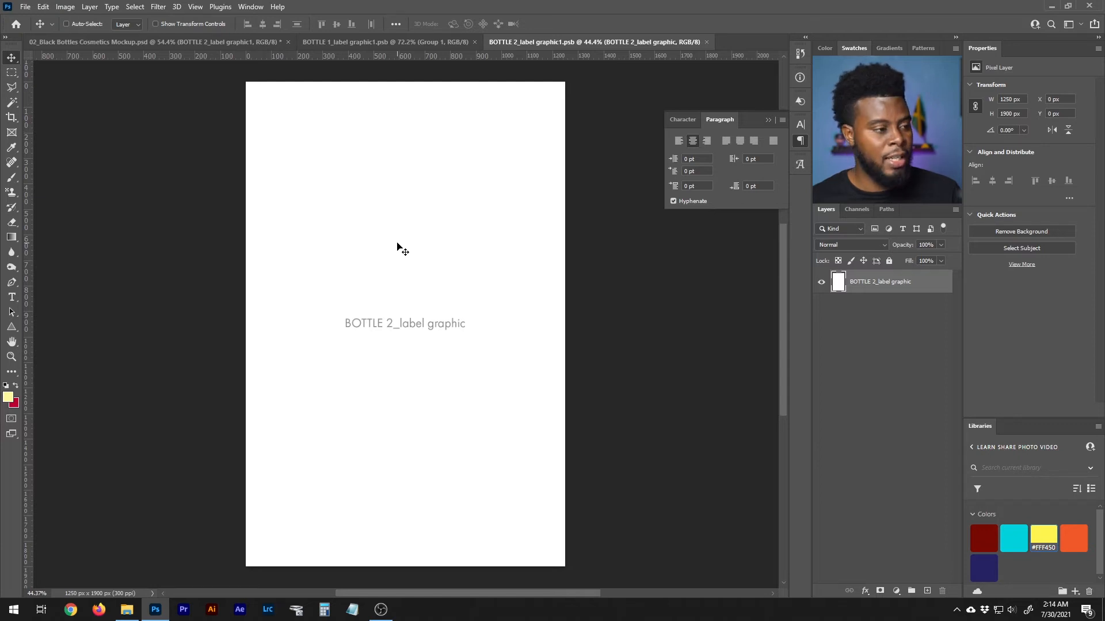
key("ctrl")
key("ctrl+v")
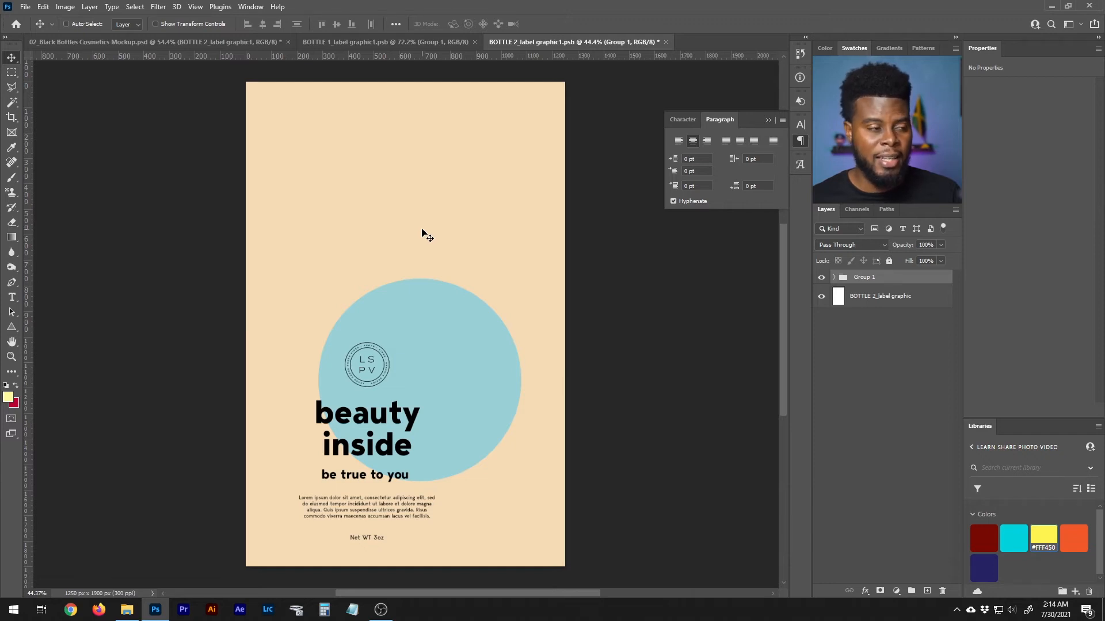
key("ctrl+s")
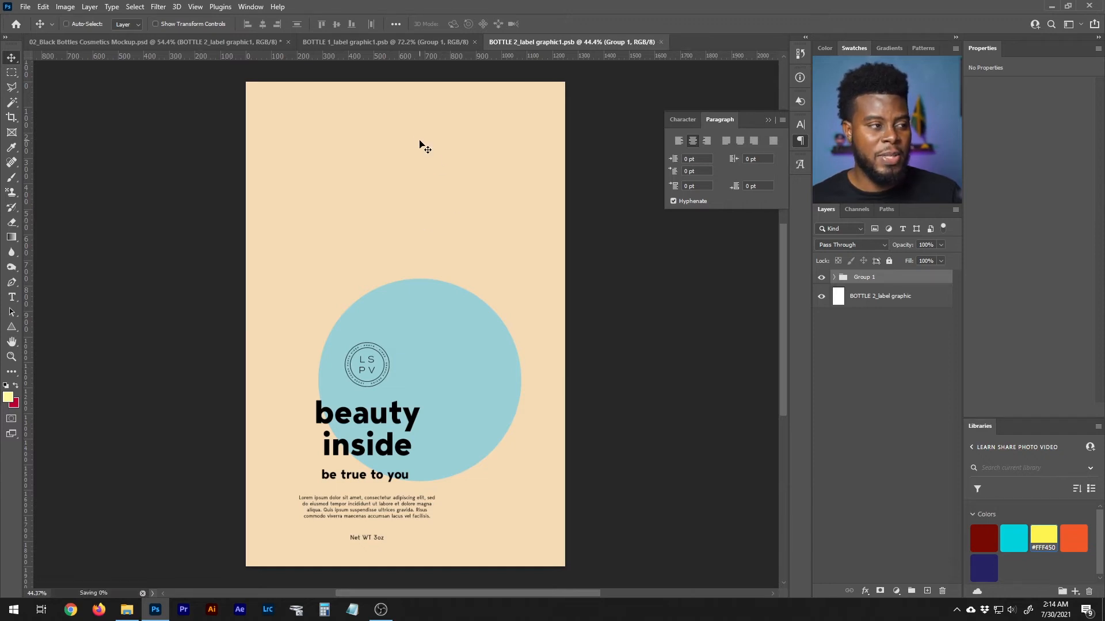
left_click(226, 46)
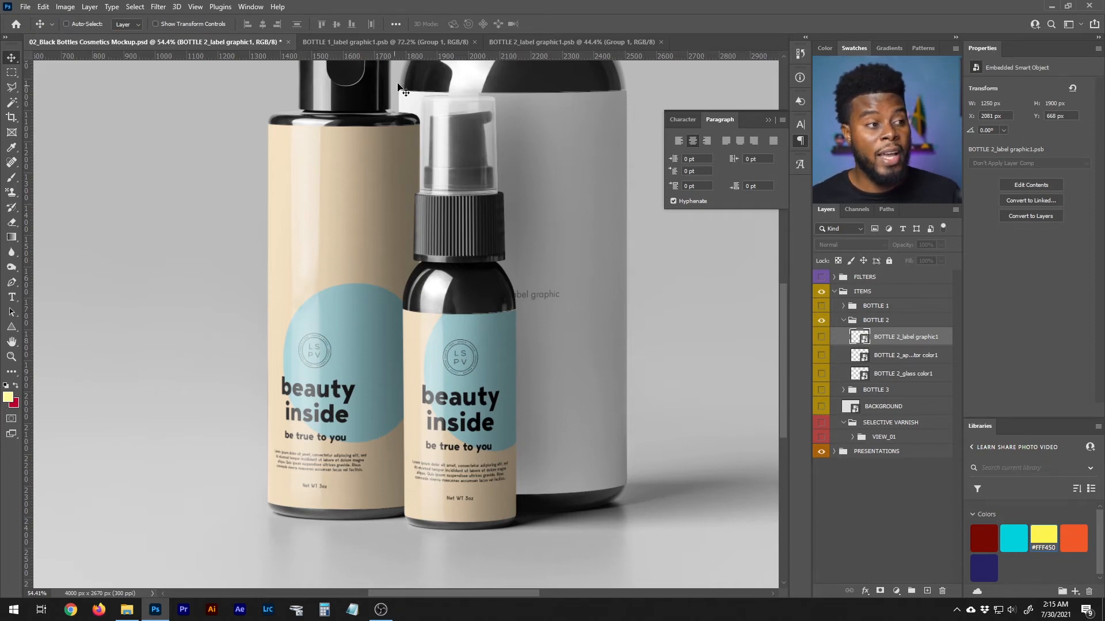
- Scale the bottle 2 label's four text layers and logo together to about 179% and center them horizontally on the label
left_click(519, 44)
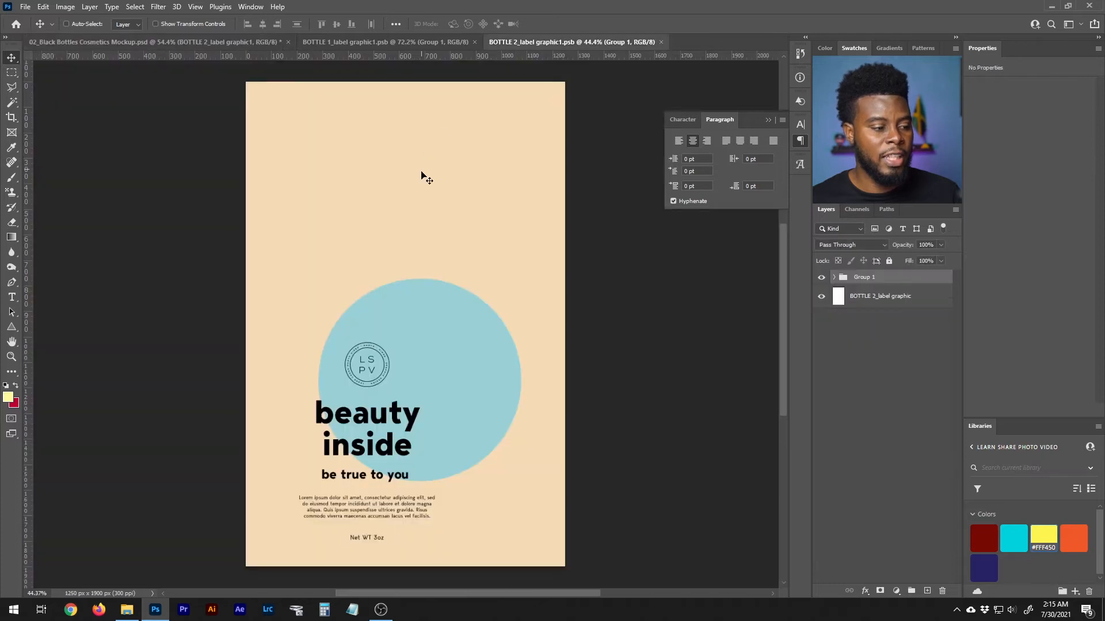
scroll(406, 224, "up", 1)
scroll(399, 287, "up", 1)
scroll(399, 288, "down", 1)
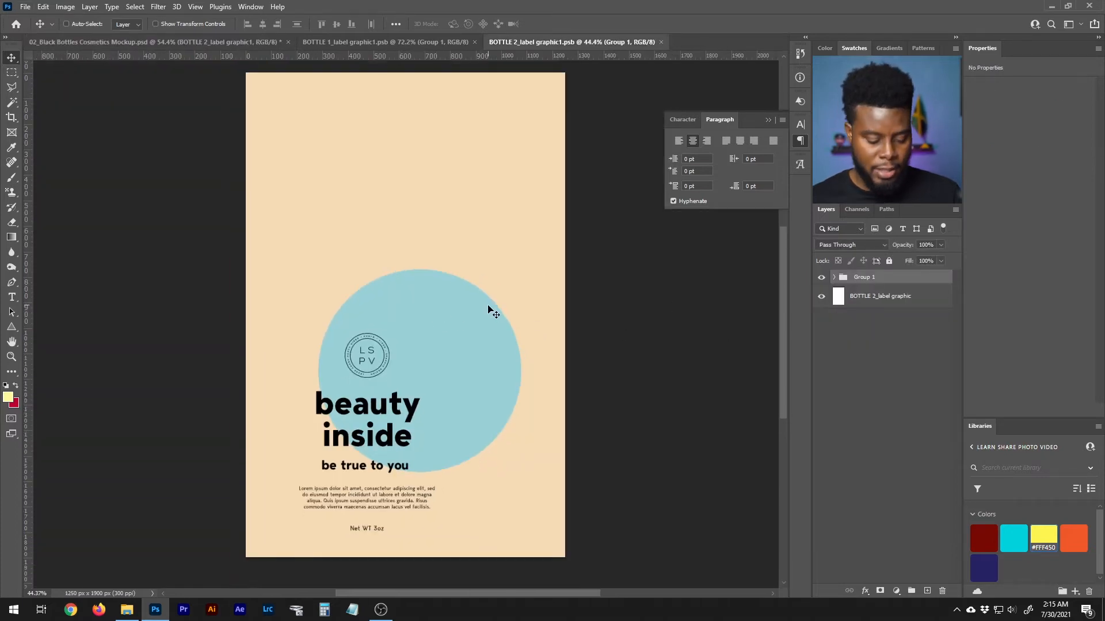
key("f")
scroll(550, 288, "right", 5)
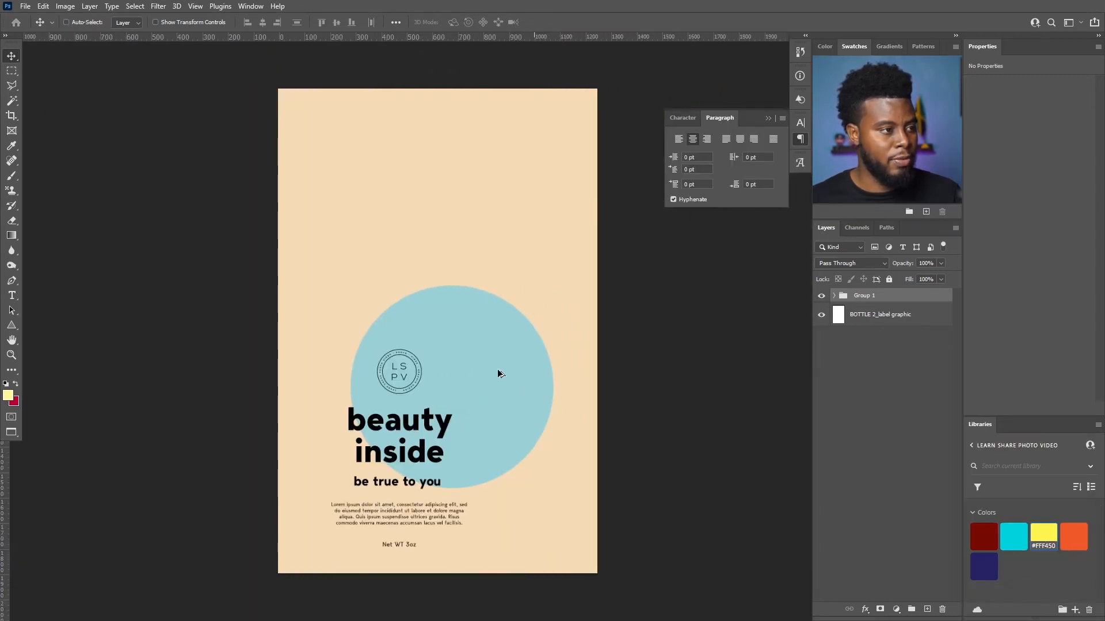
scroll(498, 373, "up", 1)
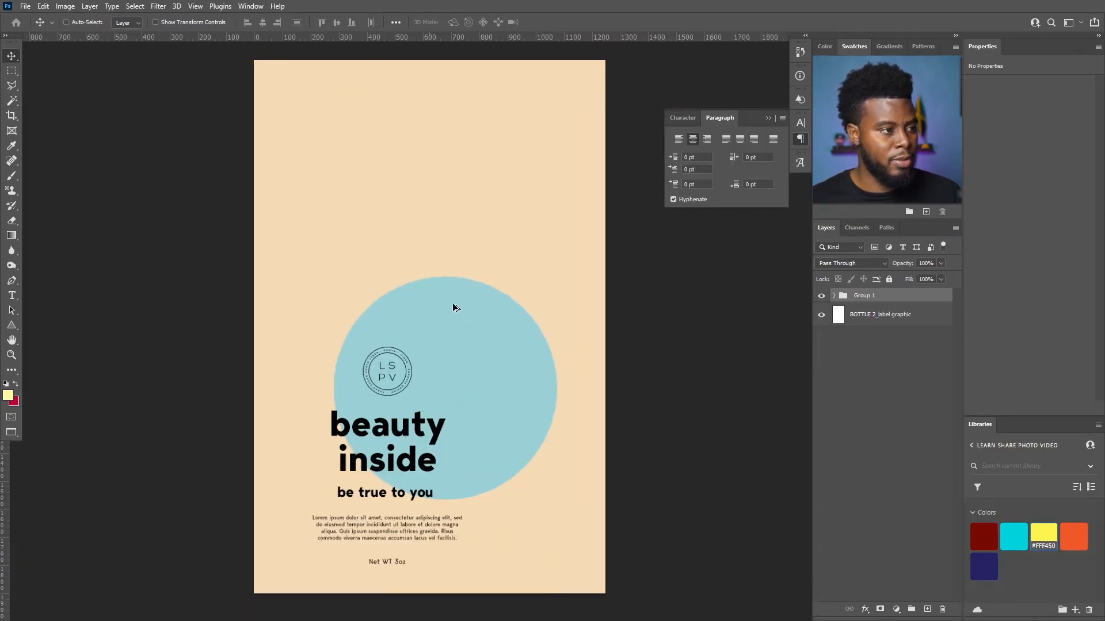
left_click(834, 295)
left_click(875, 315)
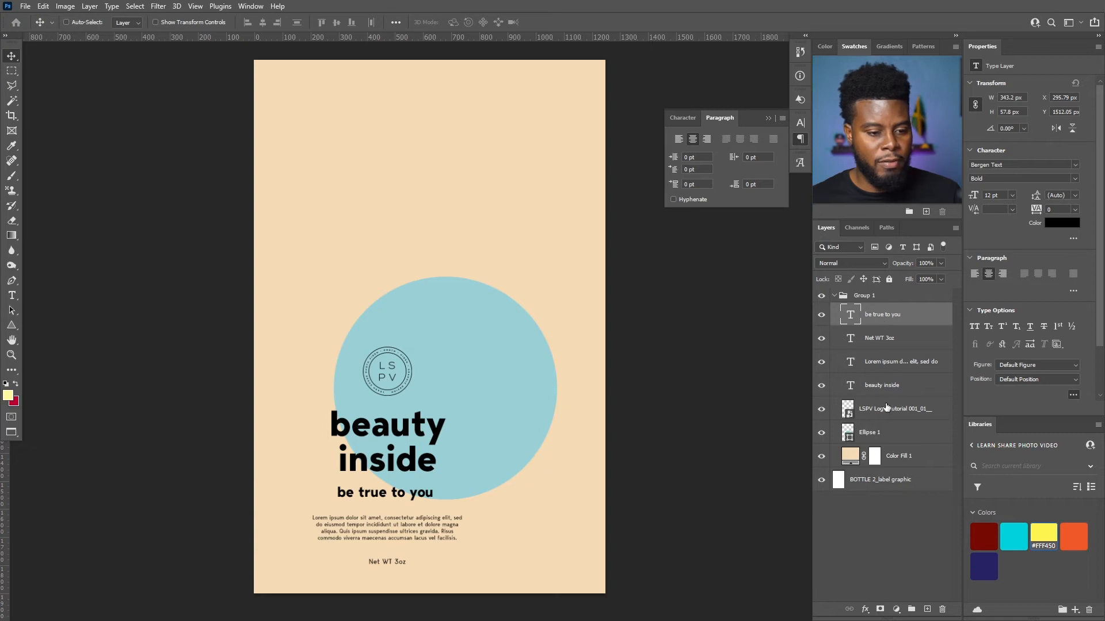
left_click(887, 386, "shift")
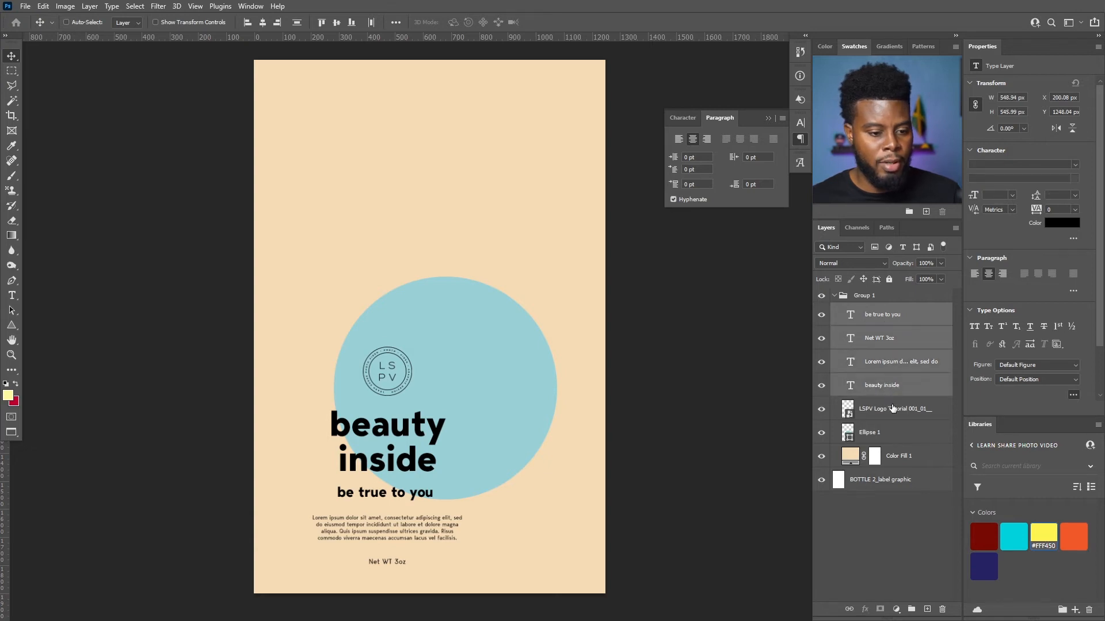
left_click(892, 409, "ctrl")
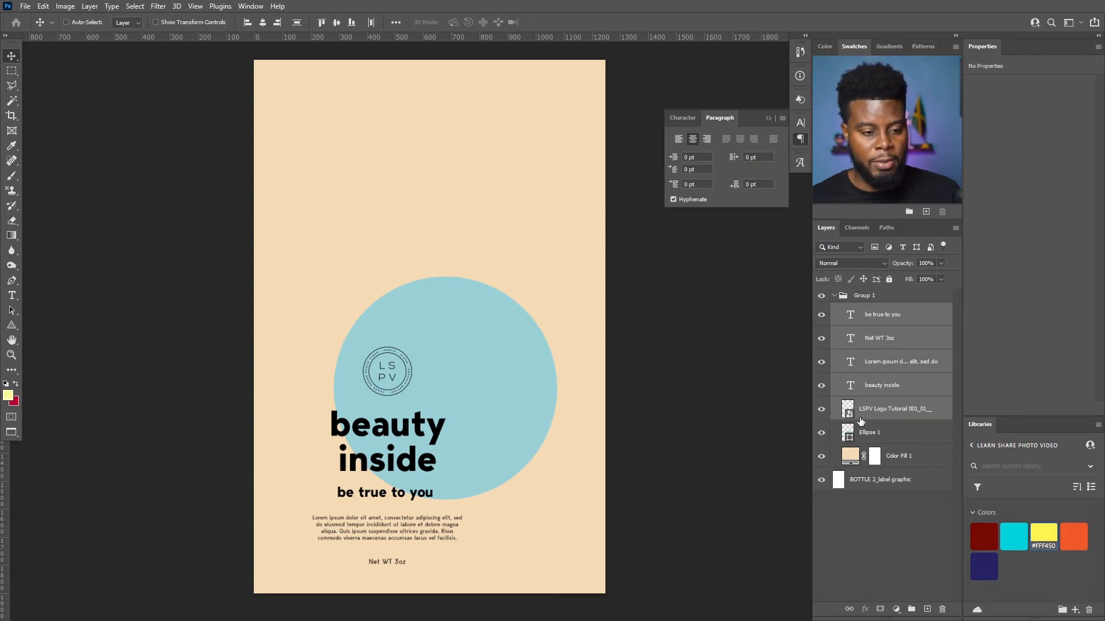
key("ctrl+t")
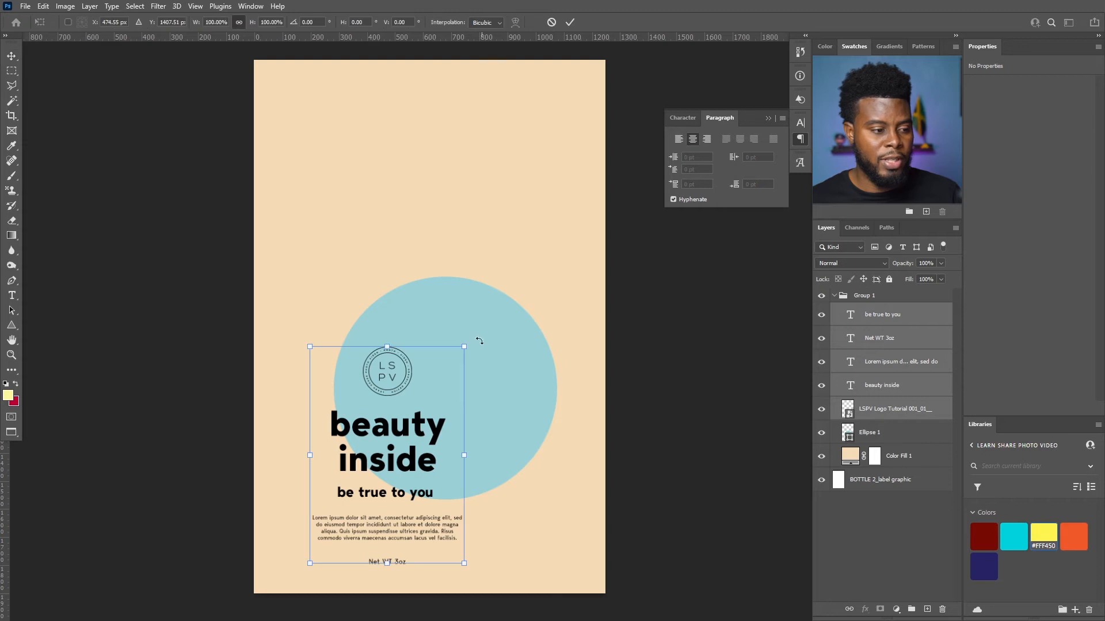
left_click_drag(465, 347, 555, 154)
key("Return")
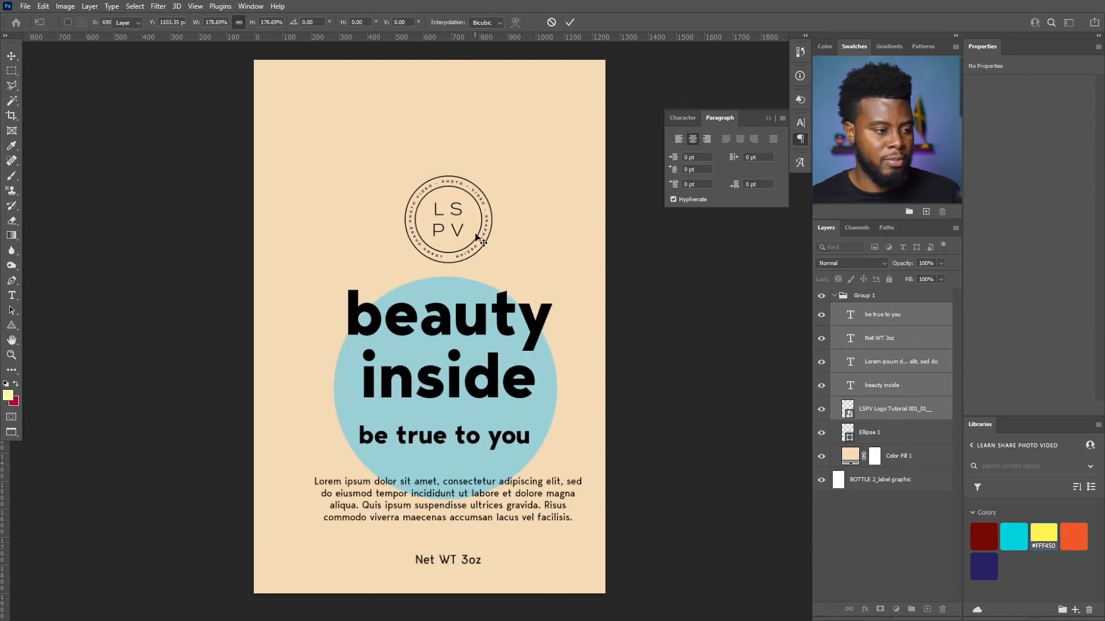
left_click_drag(479, 224, 465, 224)
left_click_drag(459, 347, 455, 306)
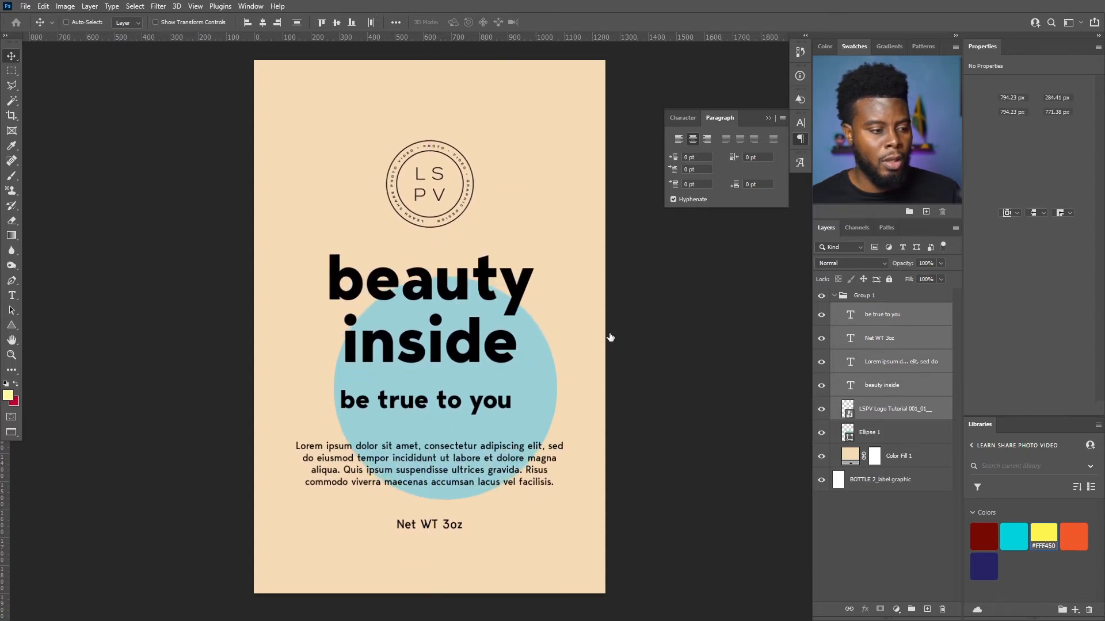
- Enlarge the teal circle to about 1645 px and place it so it runs past the label's top and right edges
key("ctrl+t")
left_click_drag(557, 277, 801, 43)
key("Return")
left_click_drag(623, 410, 599, 335)
left_click(516, 130, "ctrl")
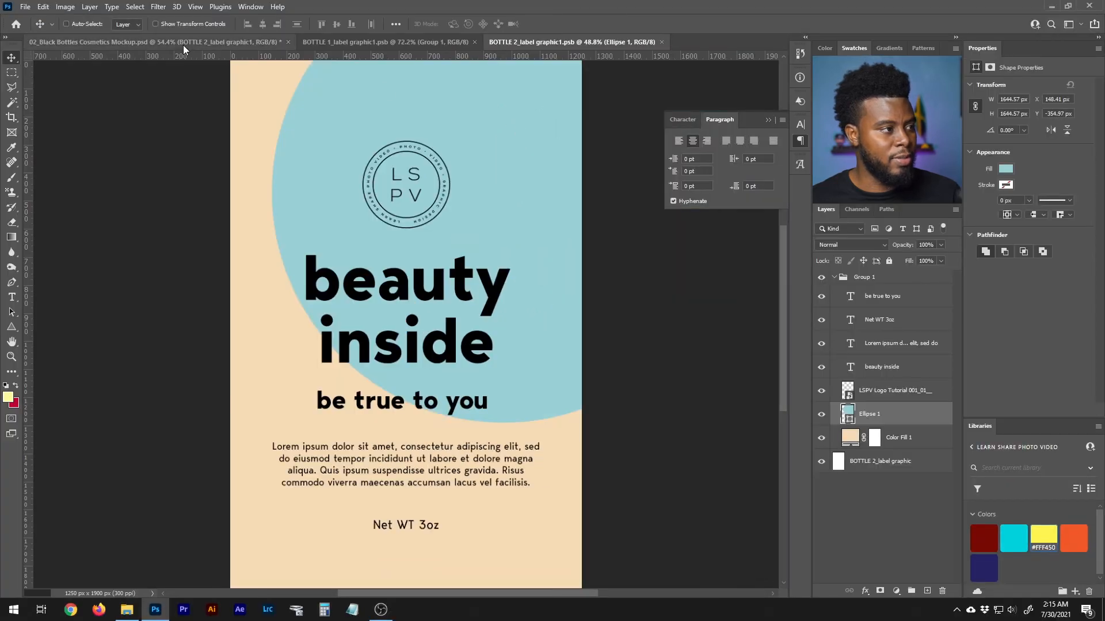
- Inspect the updated bottle 2 label up close in the mockup
left_click(184, 45)
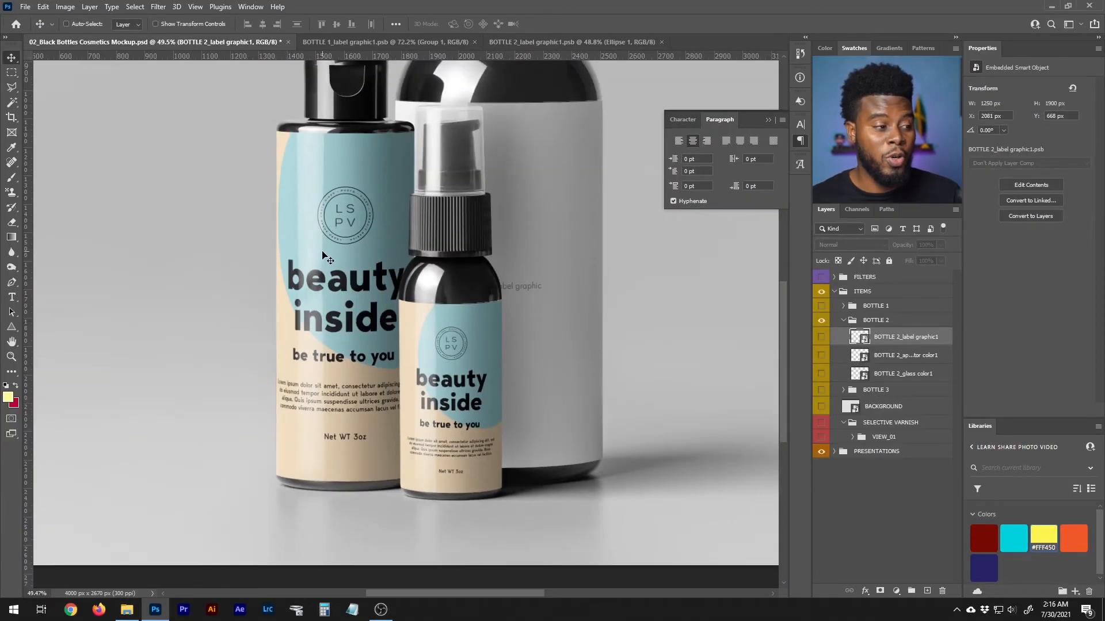
scroll(319, 259, "up", 3)
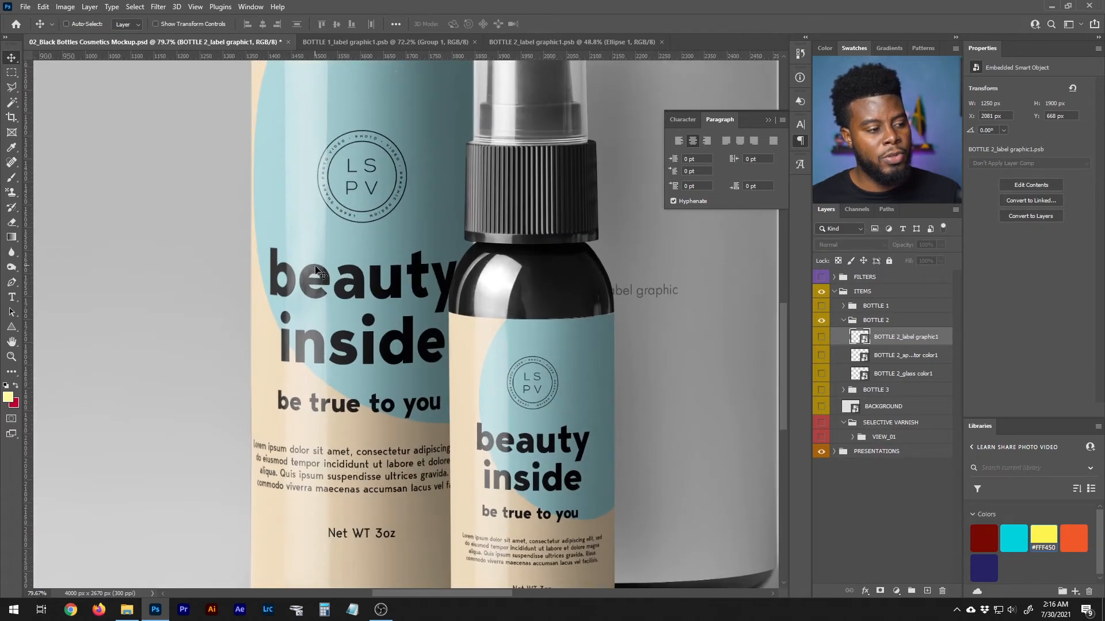
scroll(316, 269, "up", 2)
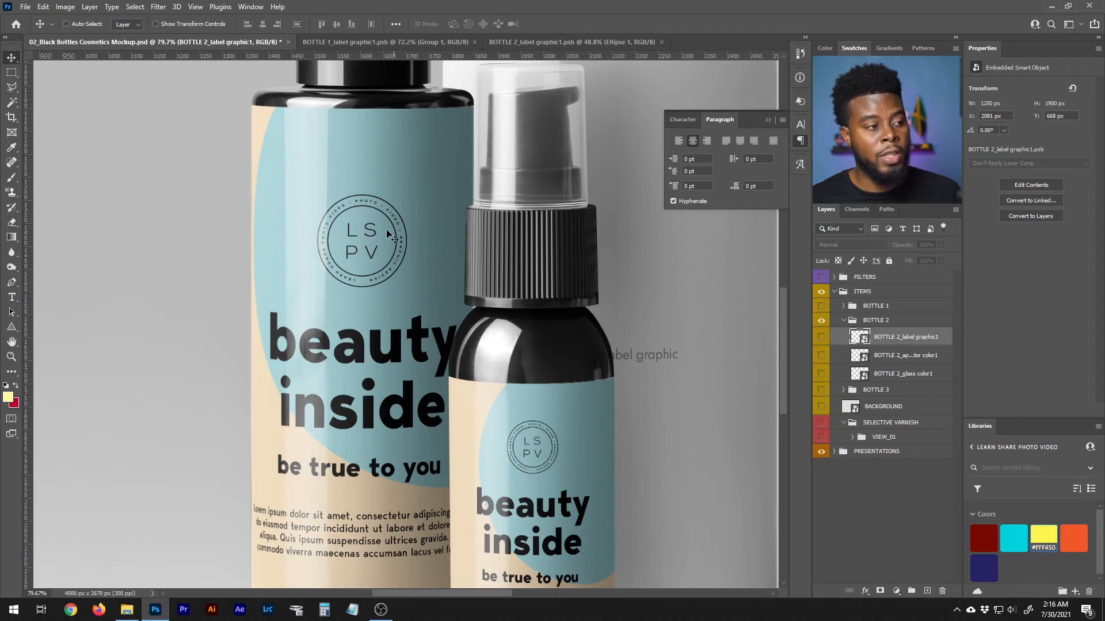
- Move the teal circle right and down to about X 269 px, Y -224 px and save the bottle 2 label
left_click(581, 45)
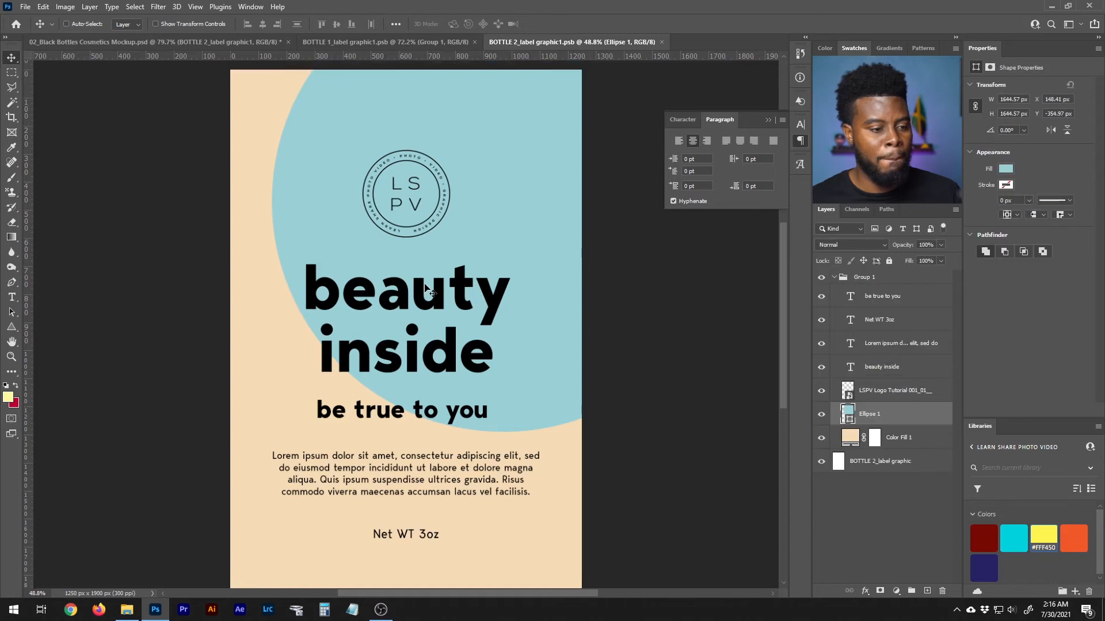
scroll(455, 236, "up", 1)
left_click_drag(409, 158, 440, 185)
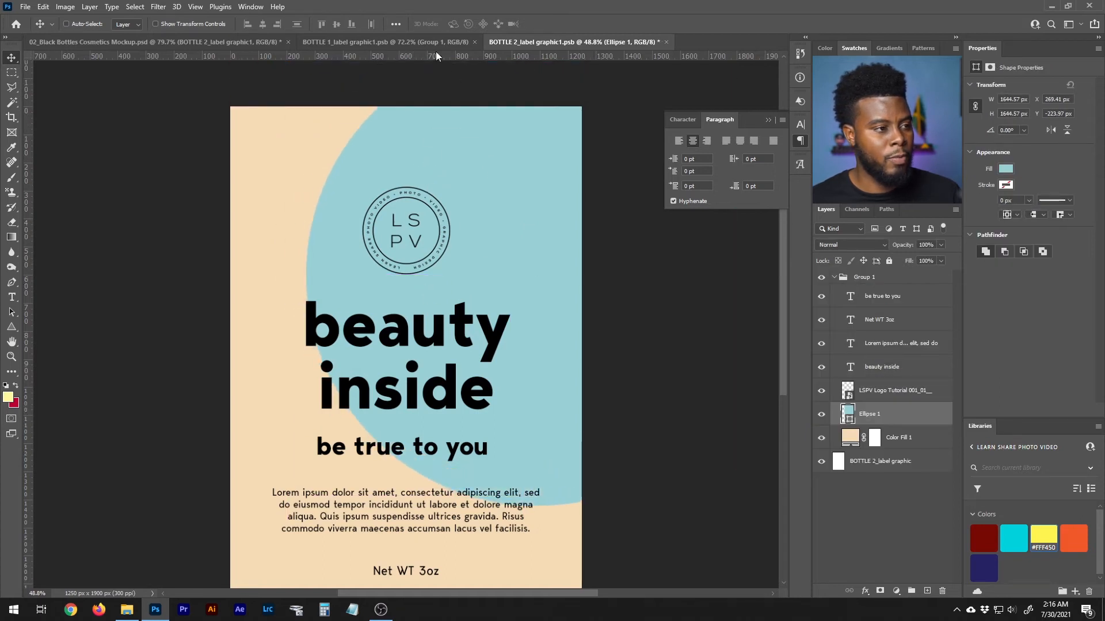
left_click(433, 45)
left_click(531, 43)
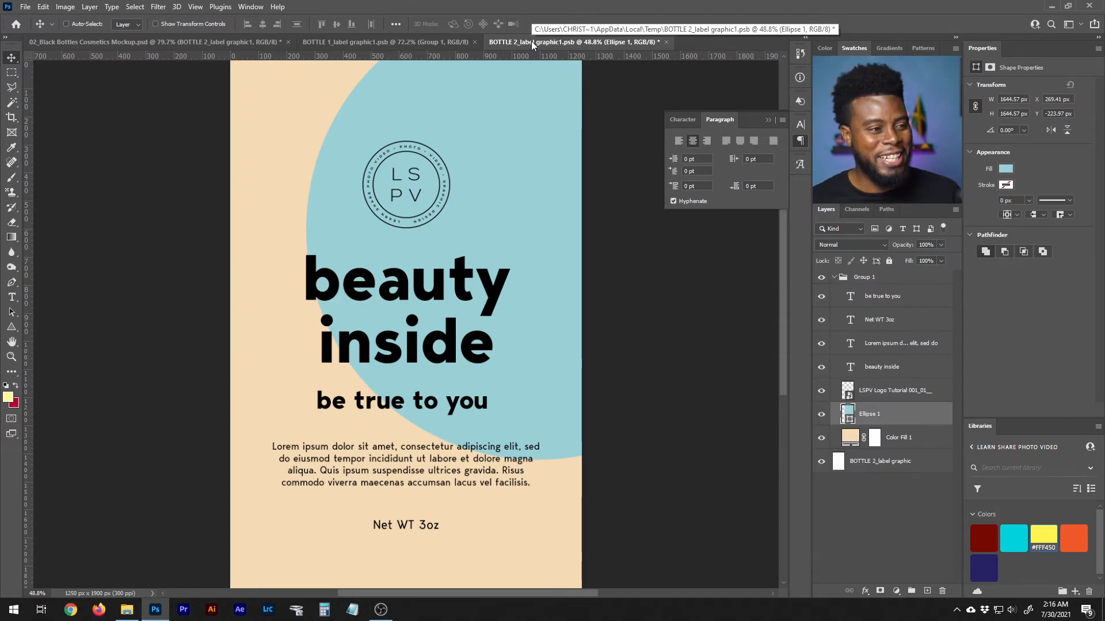
key("ctrl+s")
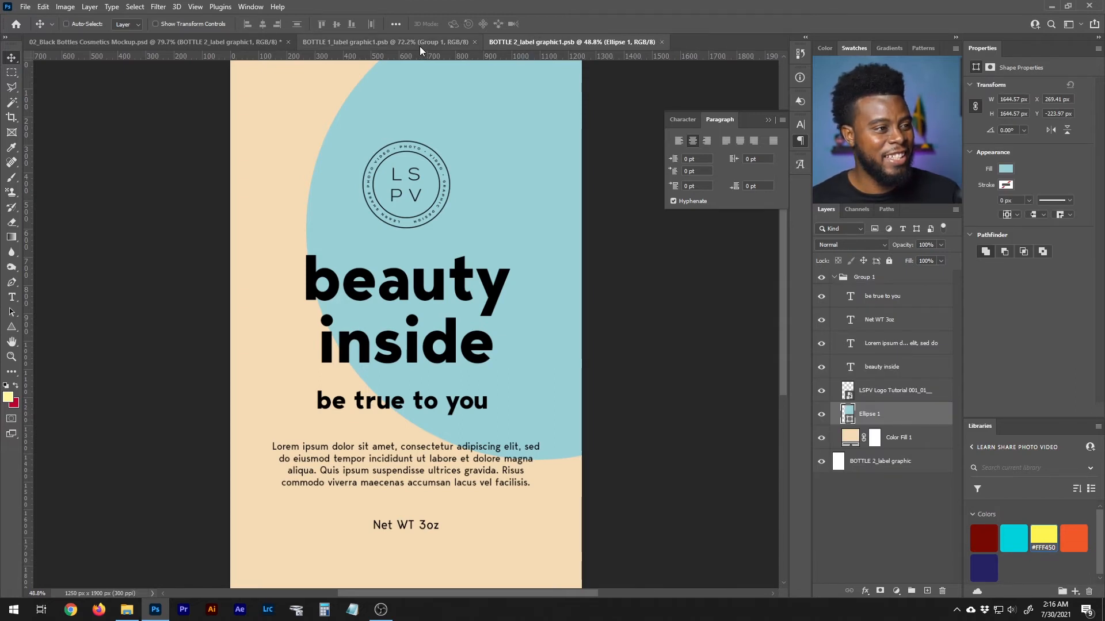
- Compare with the bottle 1 label file and view the repositioned circle on bottle 2 in the mockup
left_click(420, 46)
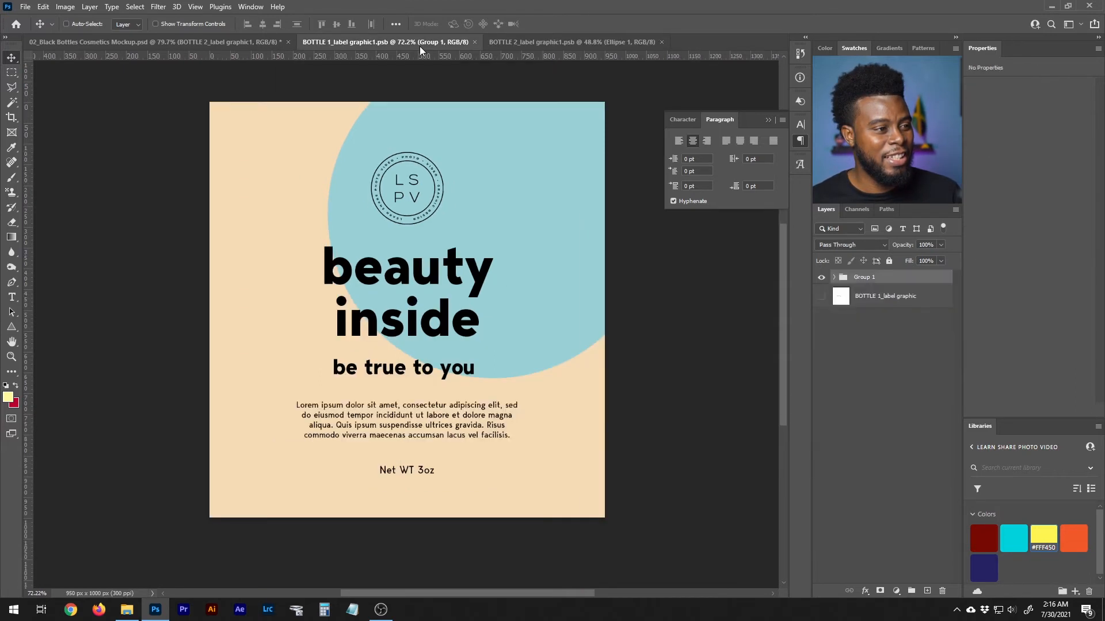
left_click(161, 43)
scroll(308, 153, "down", 3)
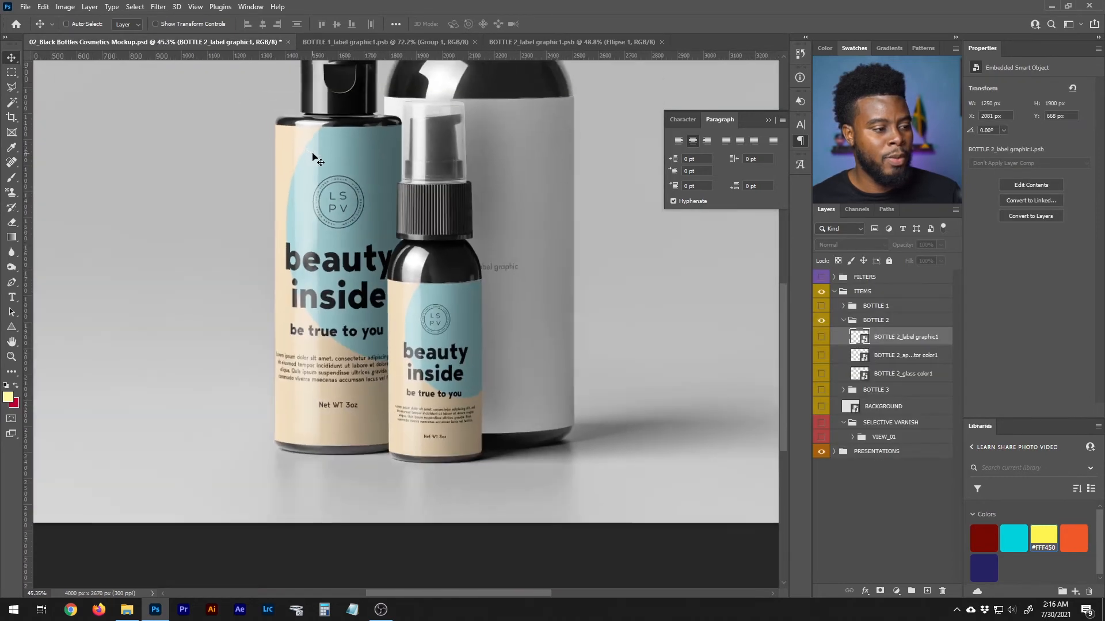
scroll(316, 160, "up", 1)
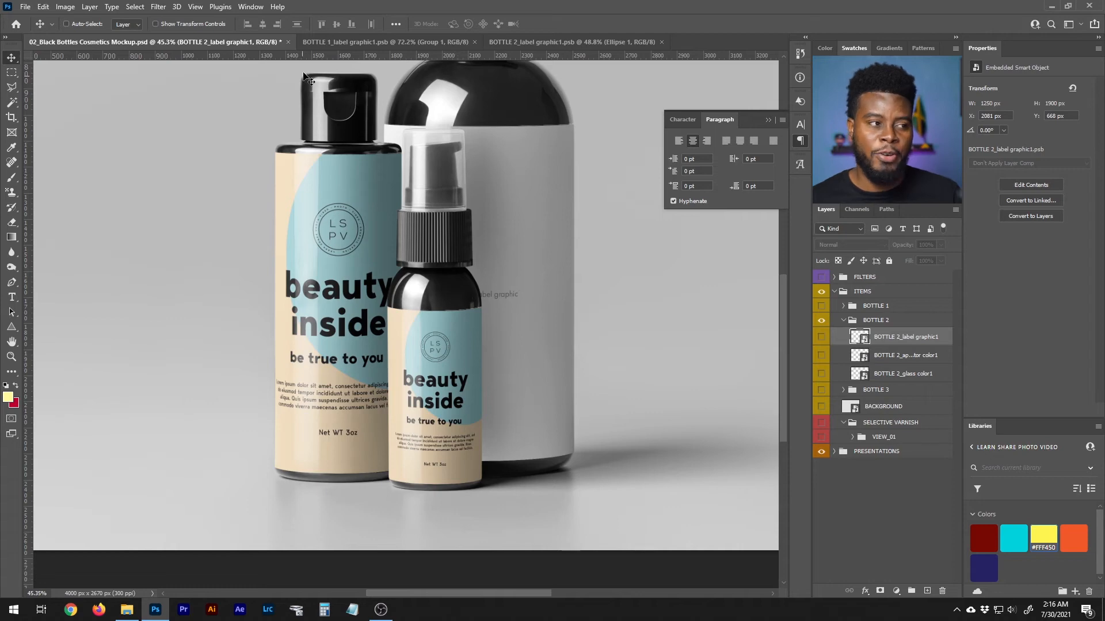
- Change the net weight text on the bottle 2 label to "Net WT 9oz" and save the label
left_click(514, 44)
key("t")
left_click(427, 526)
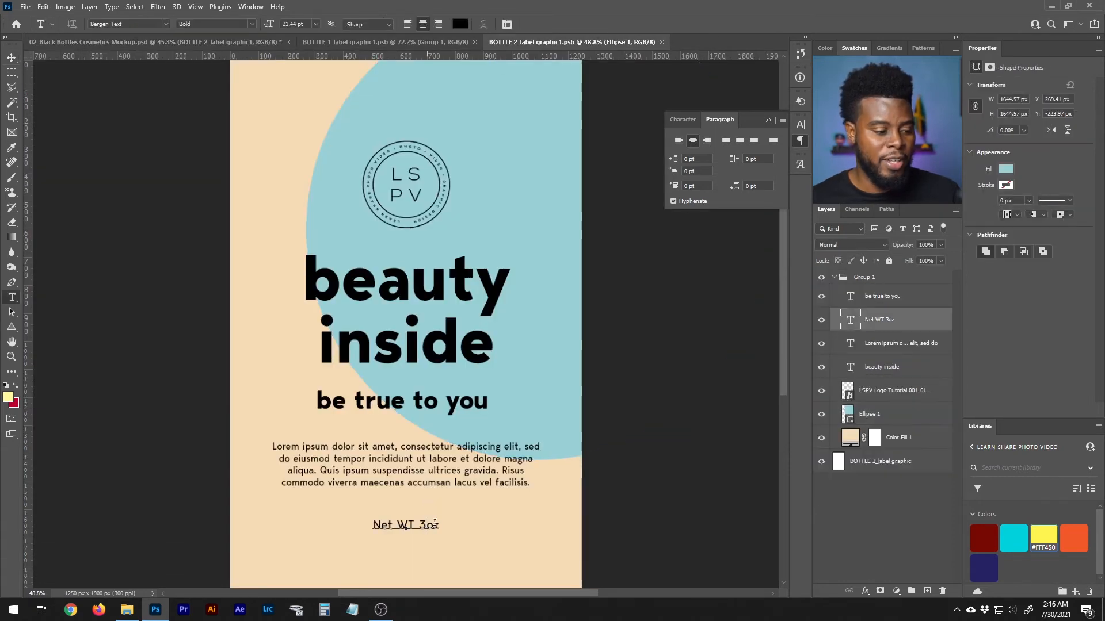
key("BackSpace")
type("9")
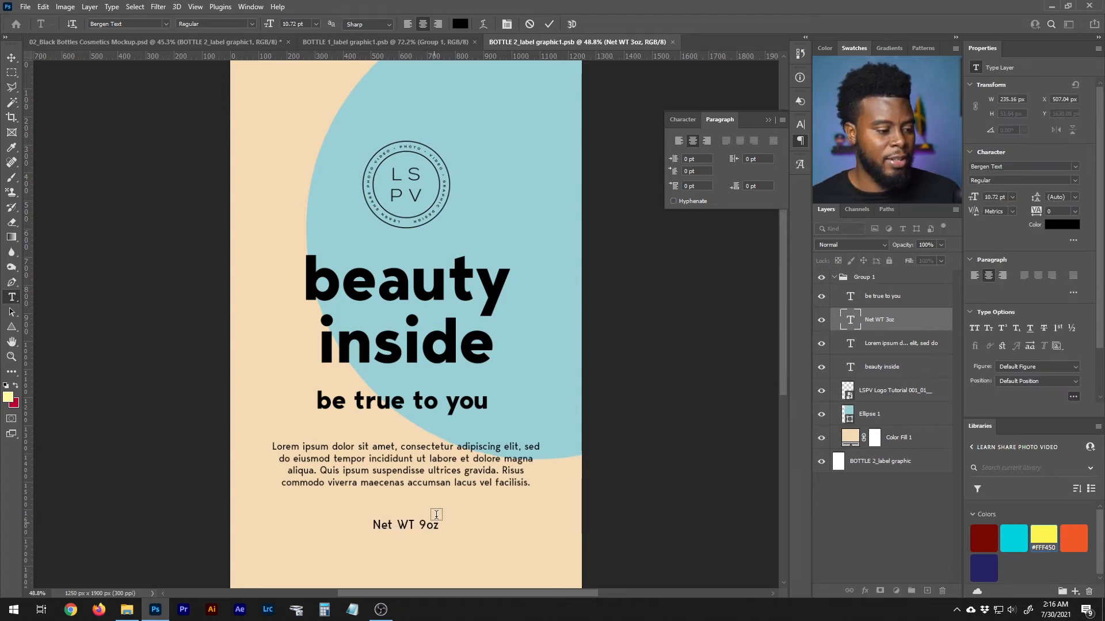
key("ctrl+Return")
key("v")
key("ctrl+s")
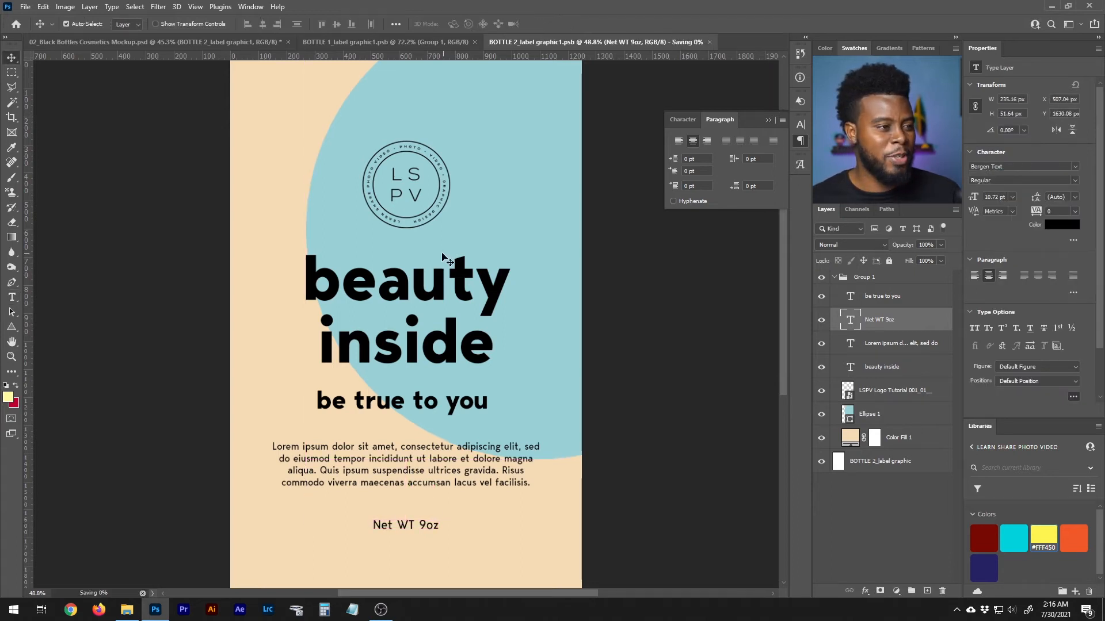
- Switch to the cosmetics mockup document and save a copy named "LSPV Envato Mock-Up Tutorial" as a layered Photoshop file
left_click(243, 42)
scroll(322, 172, "up", 1)
scroll(418, 348, "down", 2)
scroll(403, 347, "up", 3)
scroll(403, 345, "up", 1)
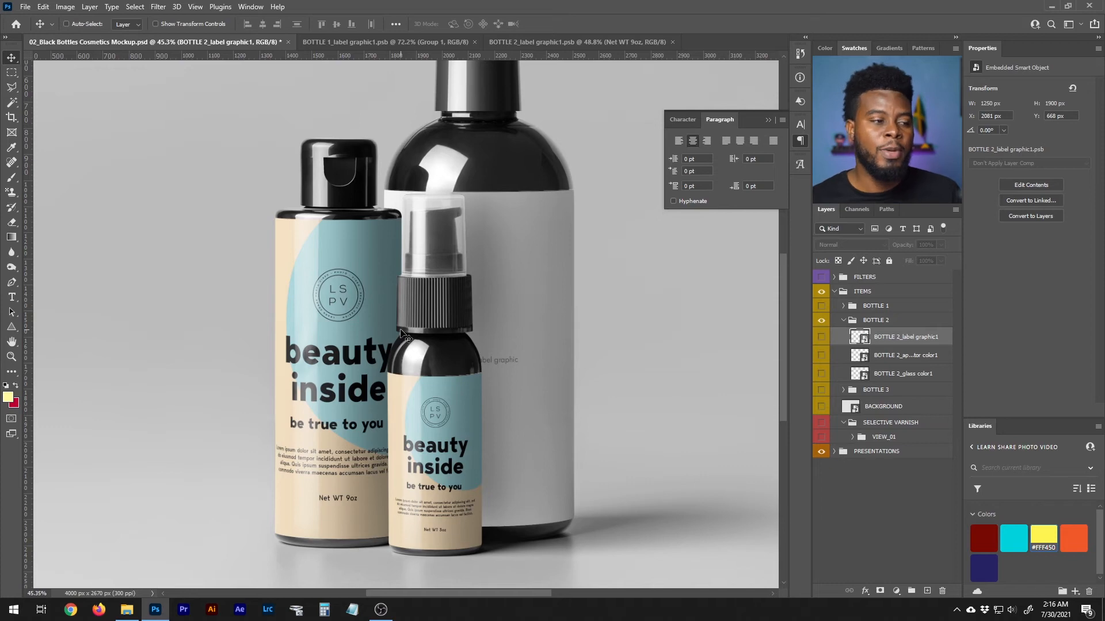
key("ctrl")
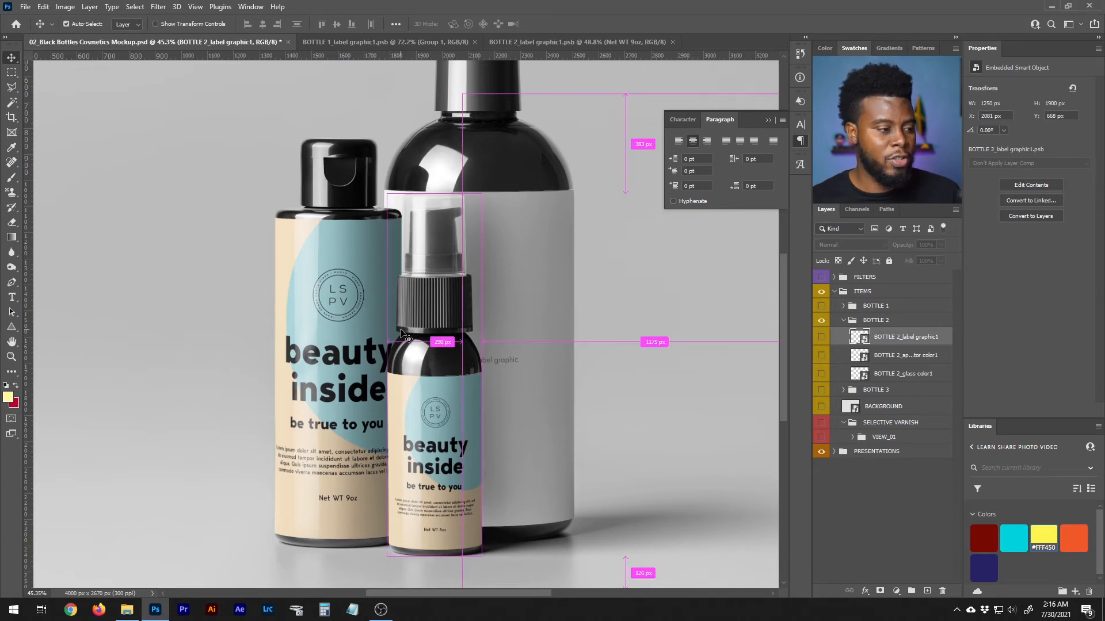
key("ctrl+s")
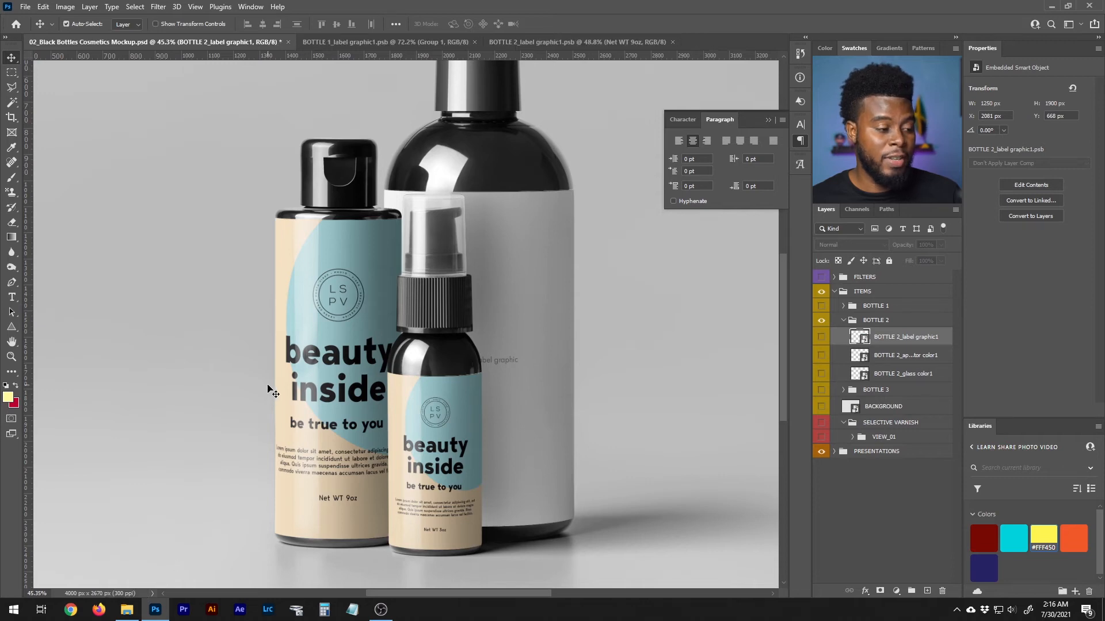
key("alt+ctrl+s")
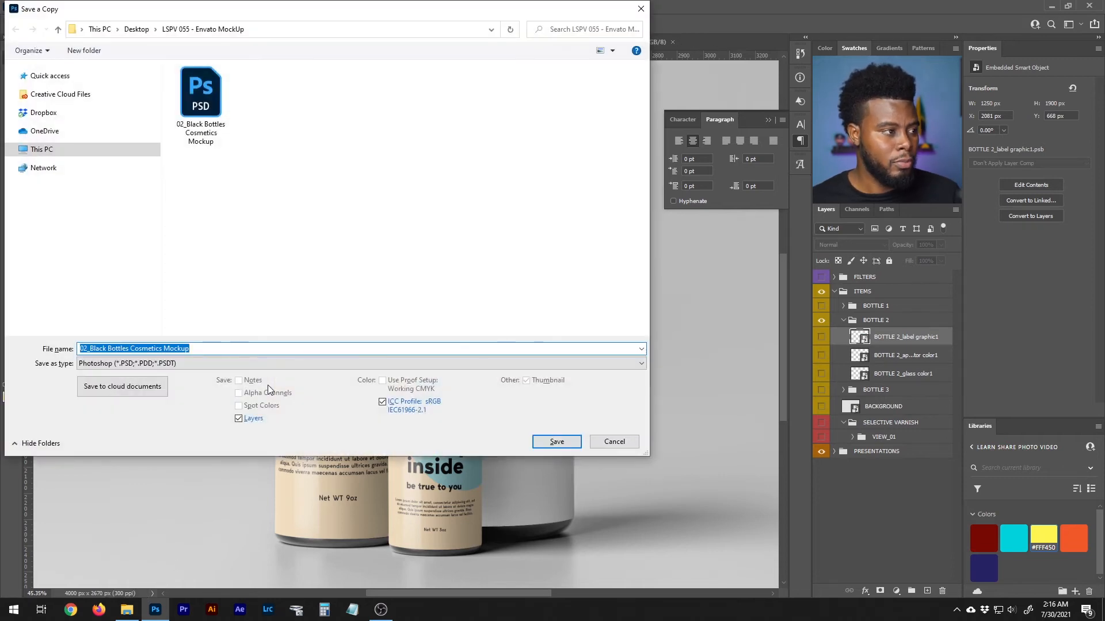
type("LSPV")
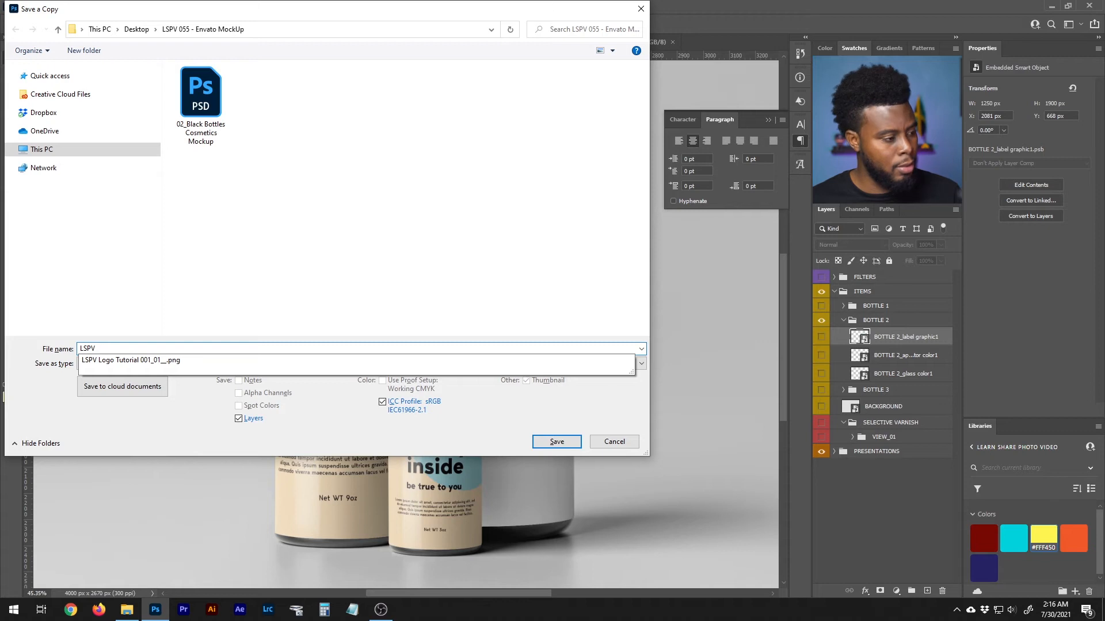
type(" Envato Mock-Up ")
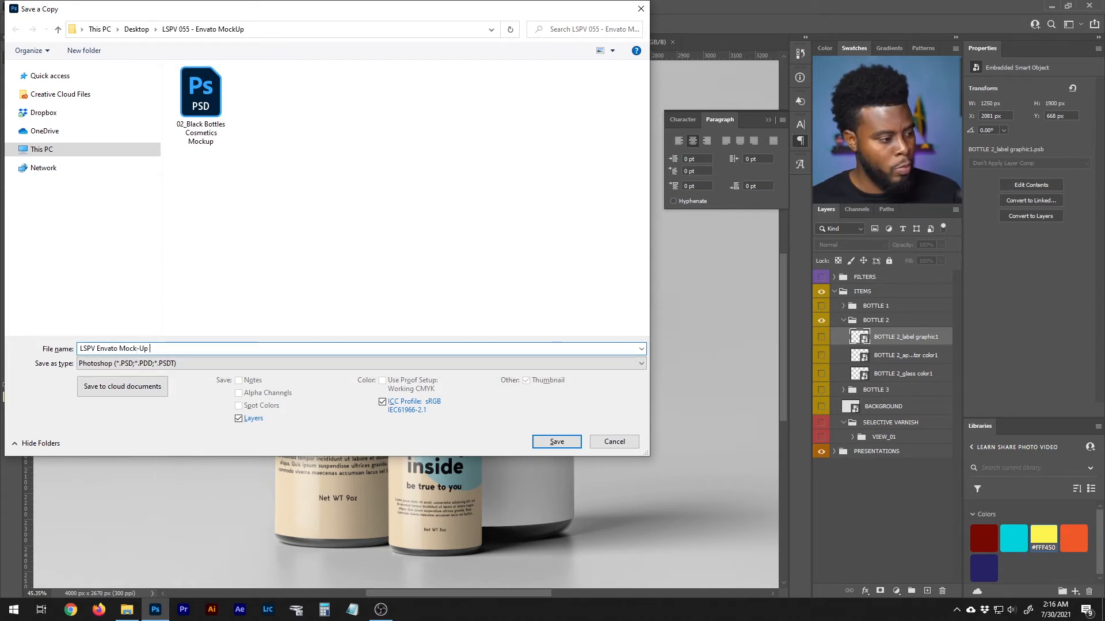
type("Tutorial")
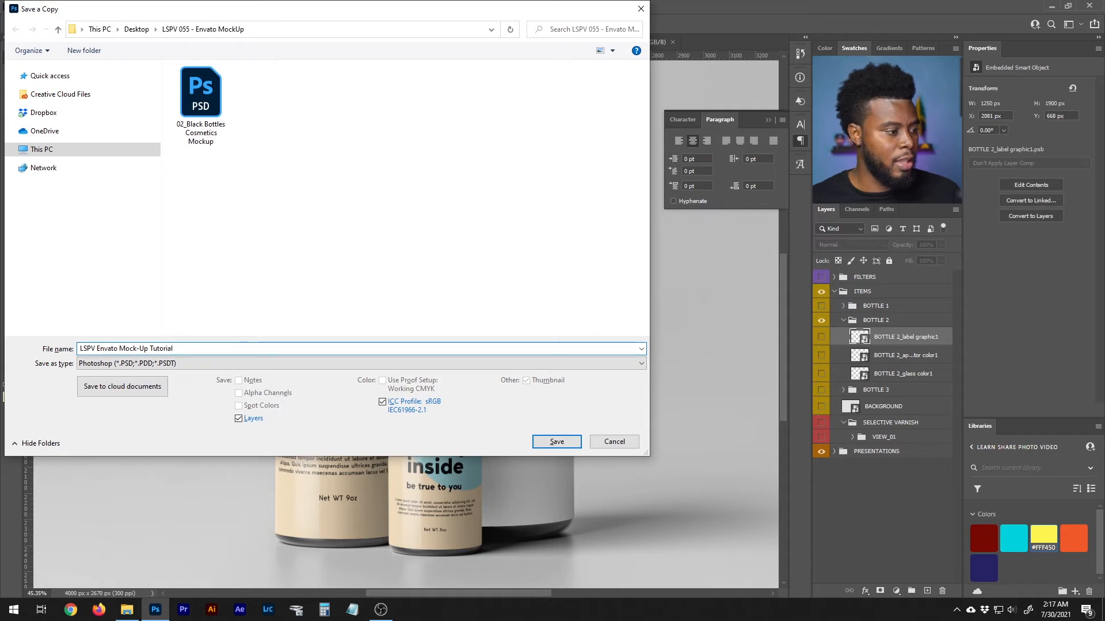
key("Return")
left_click(685, 175)
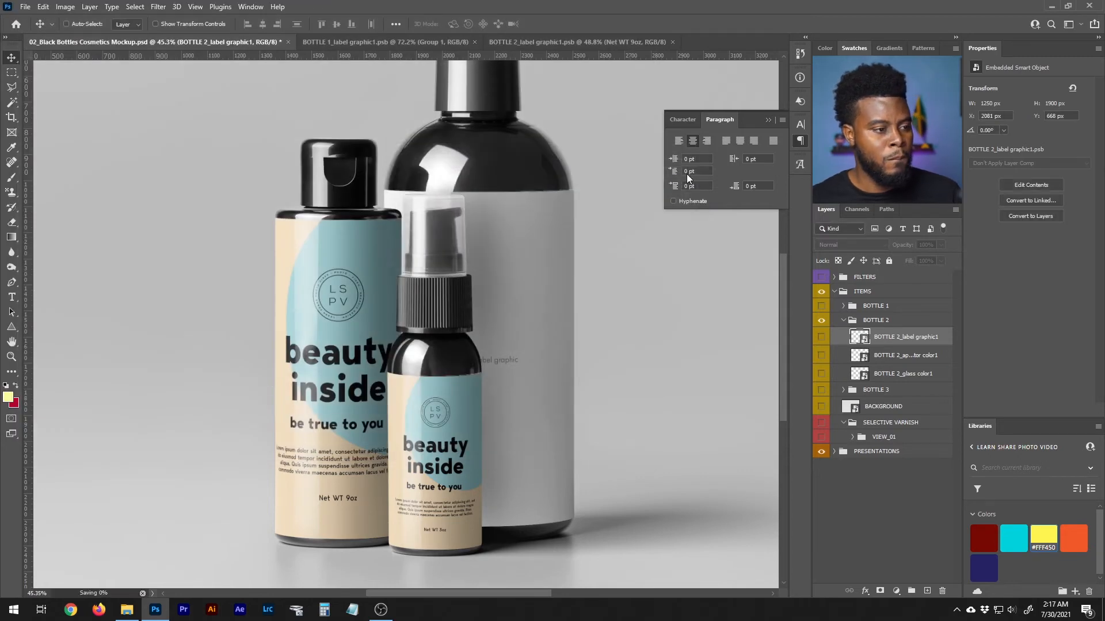
- Collapse the BOTTLE 2 group in the mockup, expand BOTTLE 3 and open its label graphic smart object for editing
scroll(559, 207, "down", 3)
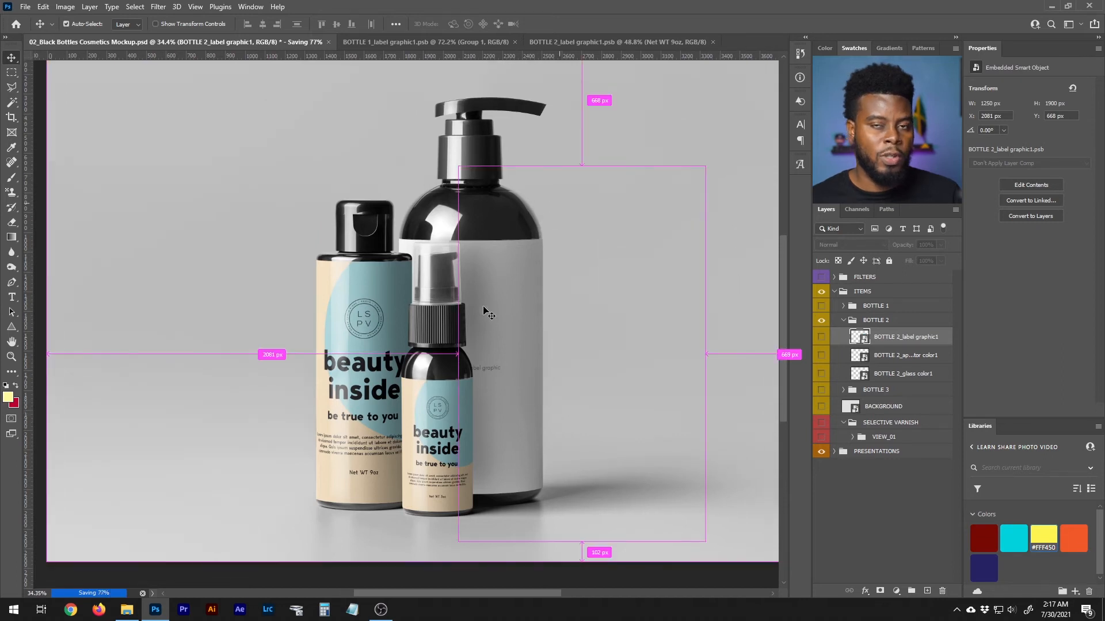
scroll(488, 313, "right", 1)
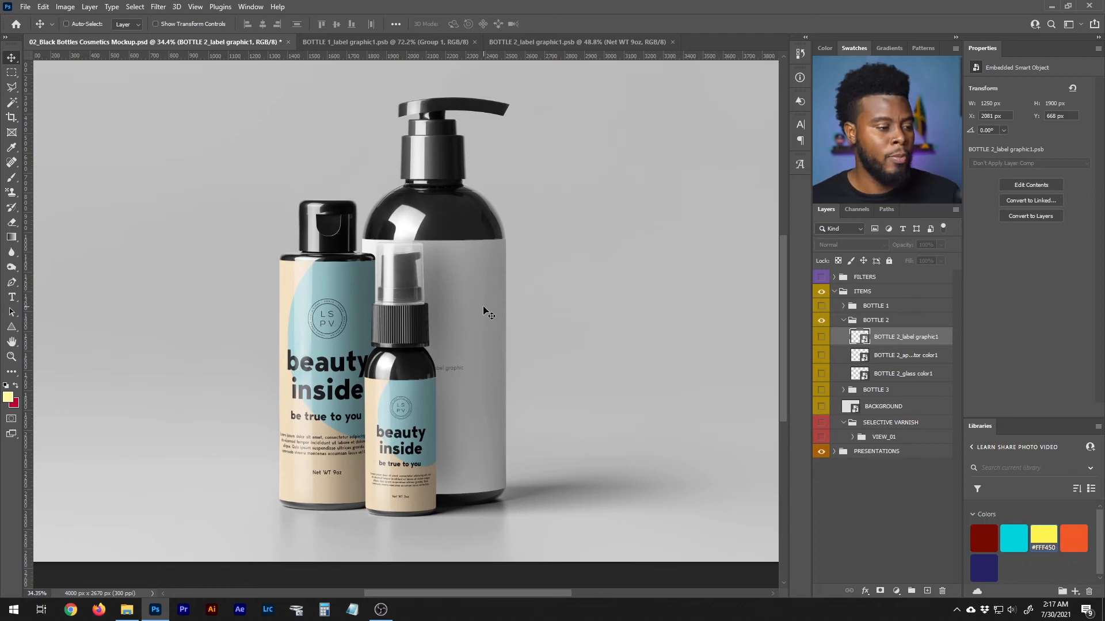
scroll(483, 311, "up", 1)
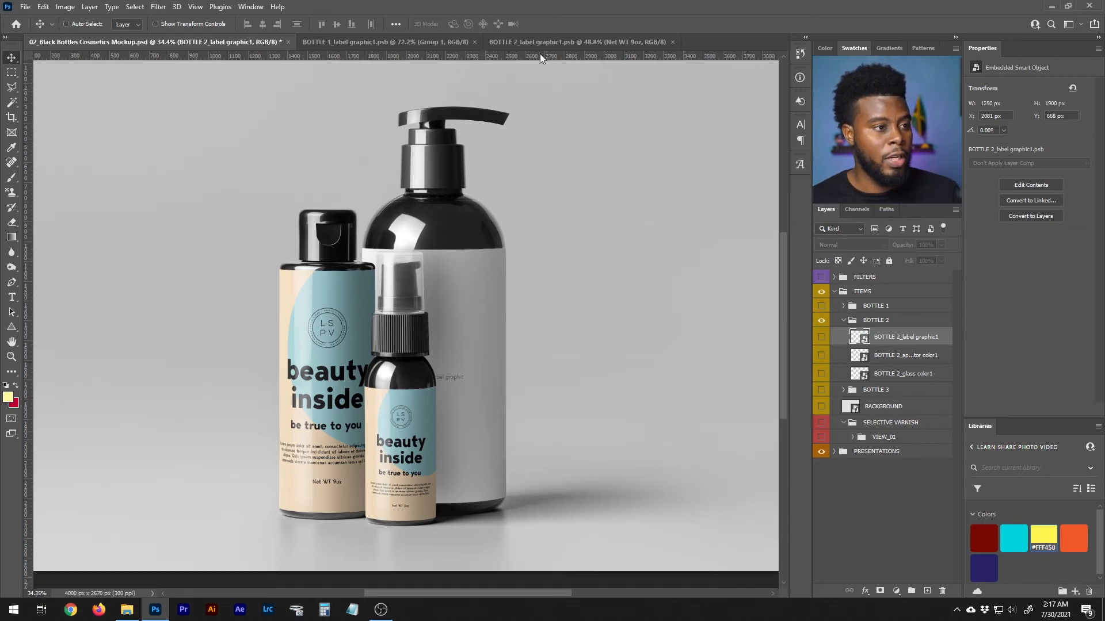
left_click(540, 46)
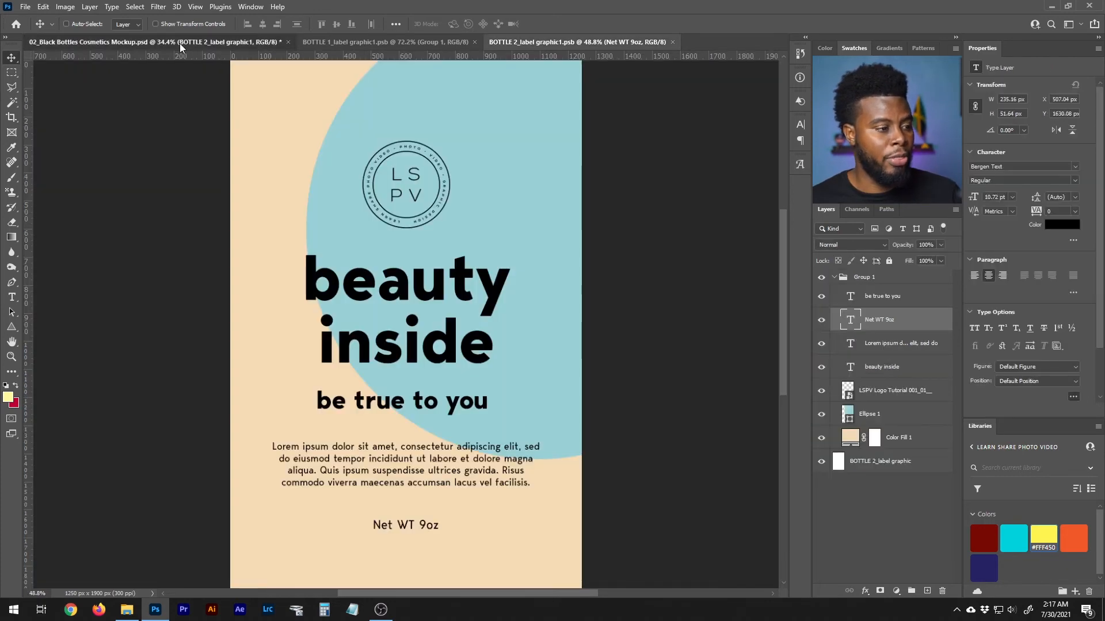
left_click(179, 43)
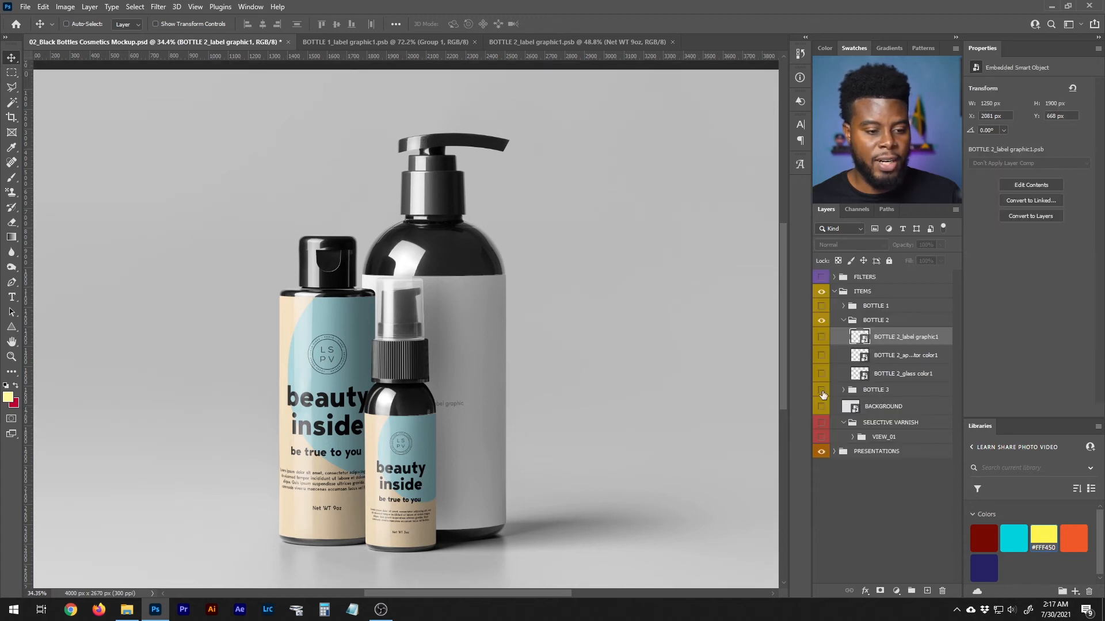
left_click(844, 321)
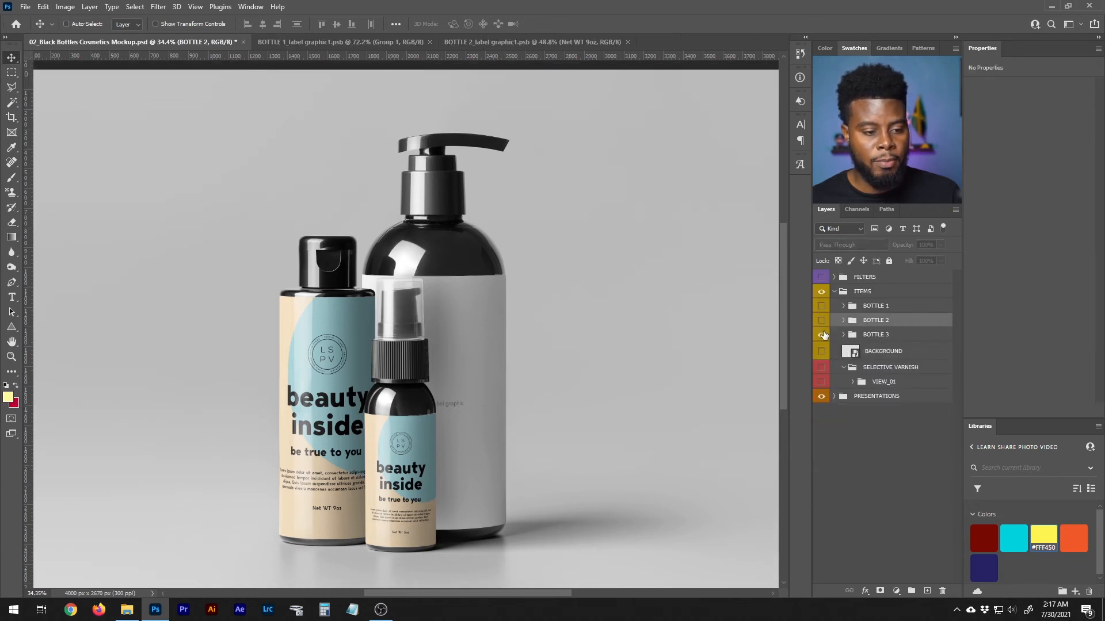
left_click(844, 335)
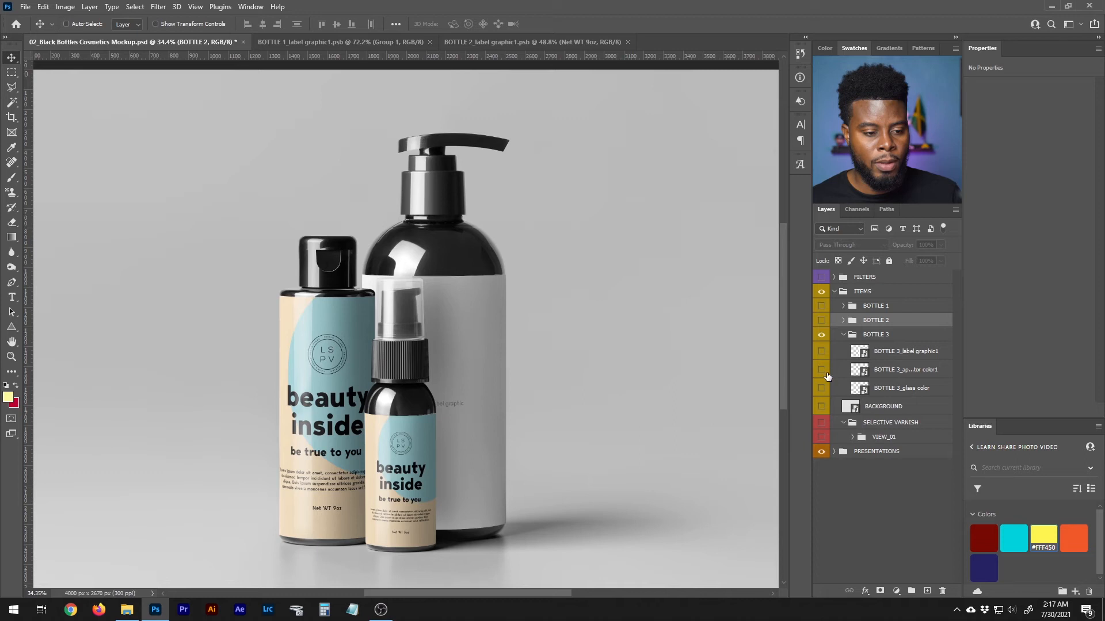
double_click(860, 352)
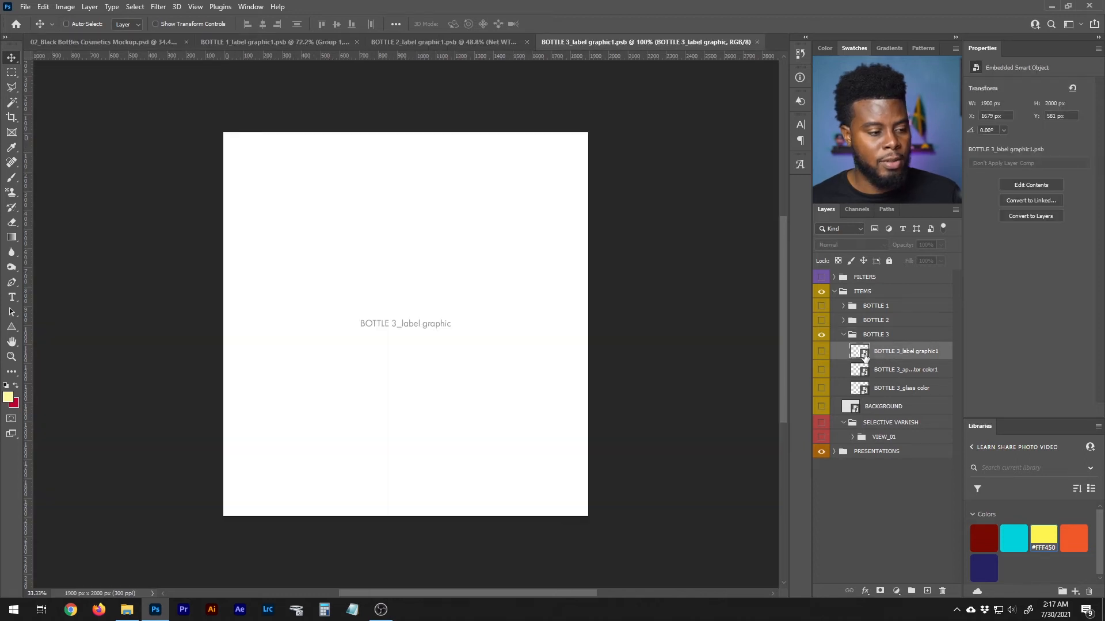
- Copy Group 1 from the bottle 2 label into the bottle 3 label and move it about 135 px right
left_click(458, 43)
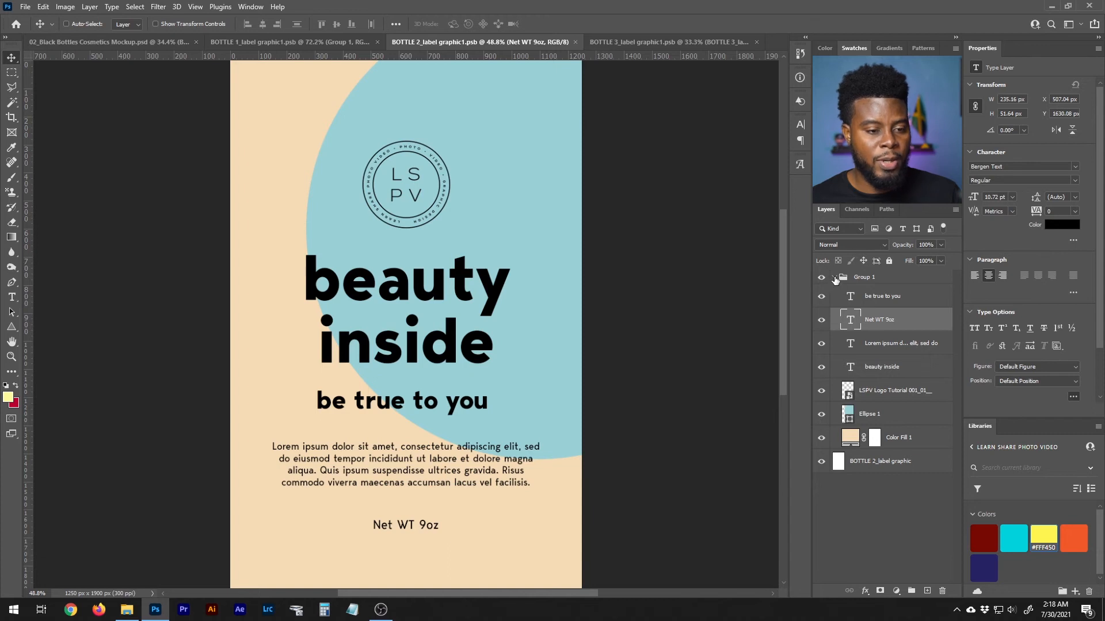
left_click(834, 278)
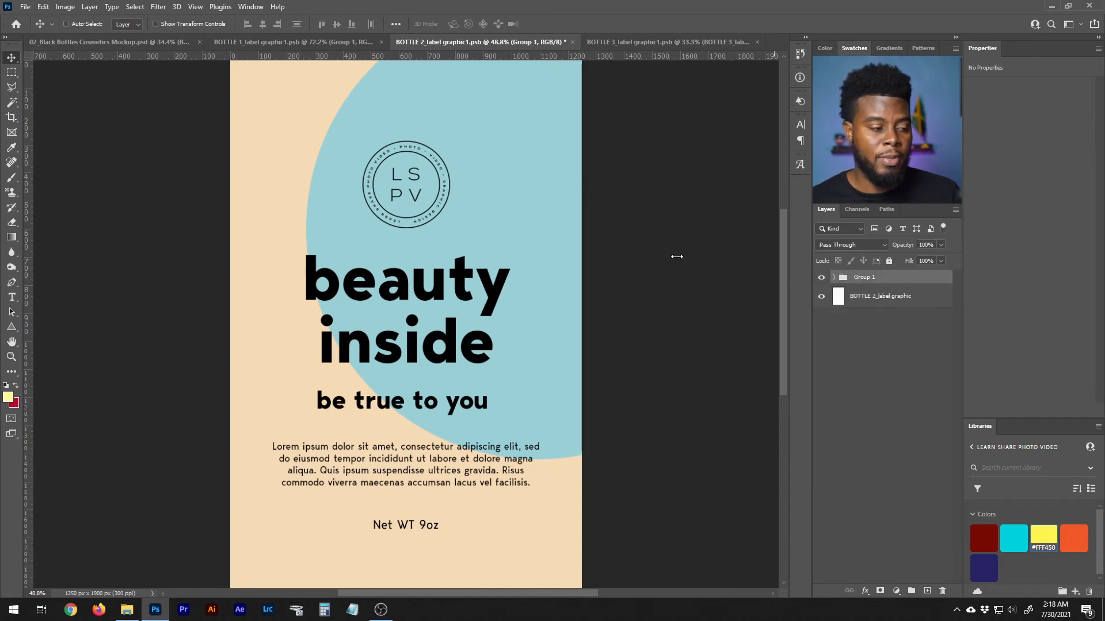
scroll(494, 255, "down", 2)
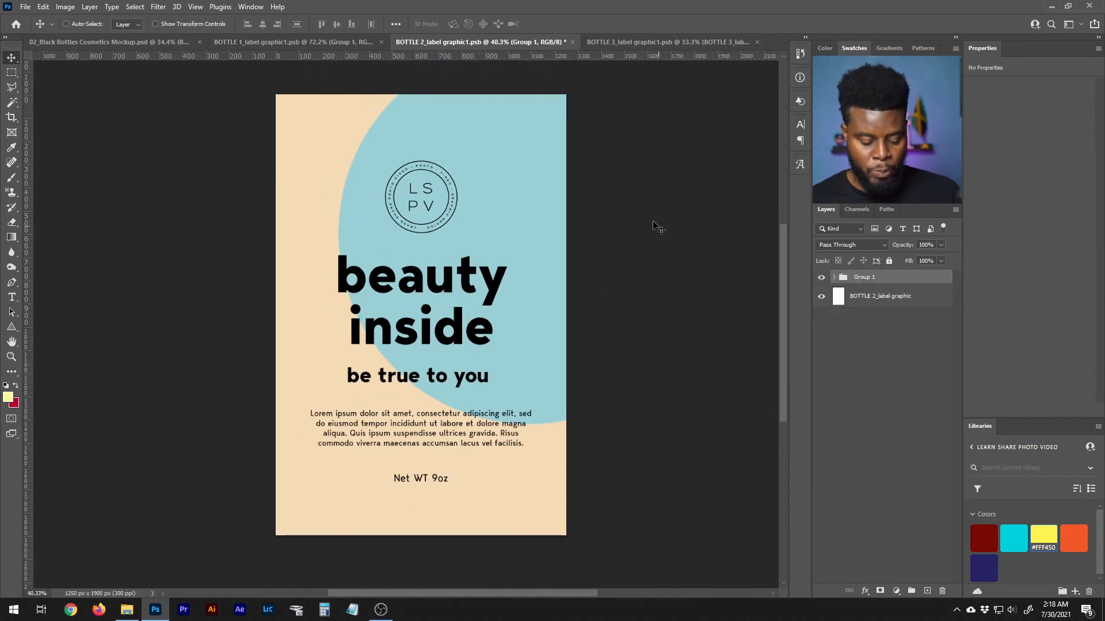
left_click(637, 43)
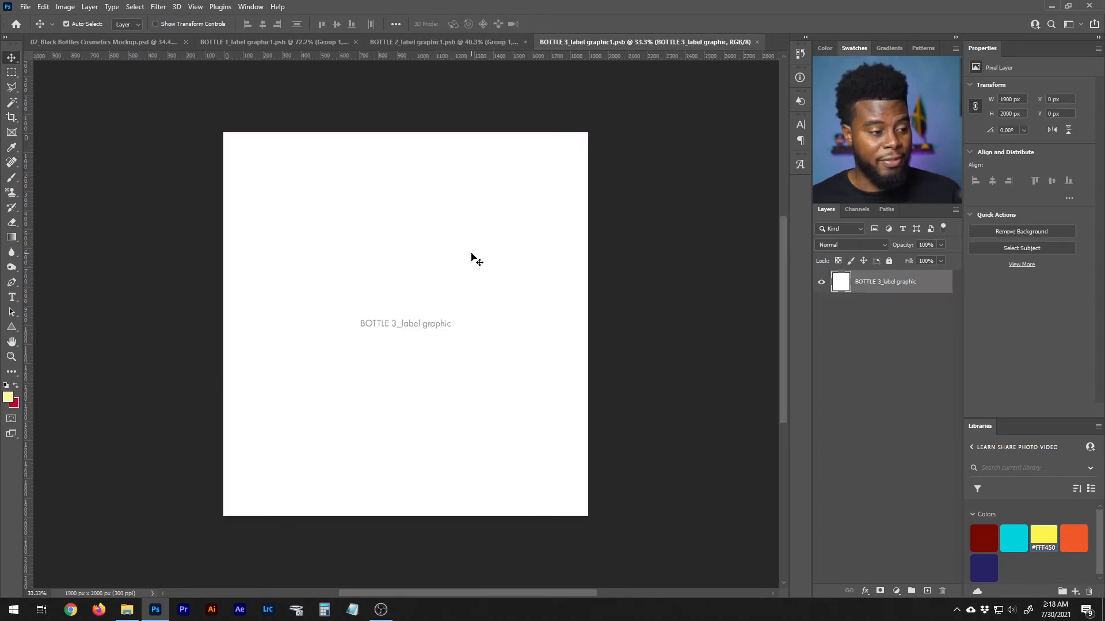
key("ctrl+v")
scroll(335, 303, "up", 2)
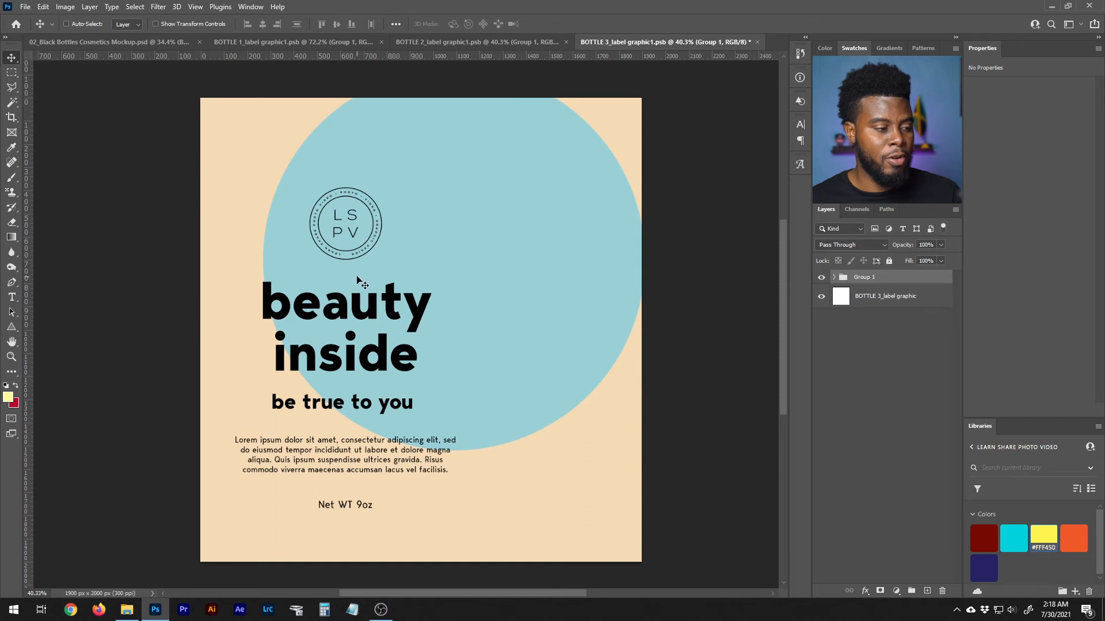
left_click_drag(354, 275, 385, 274)
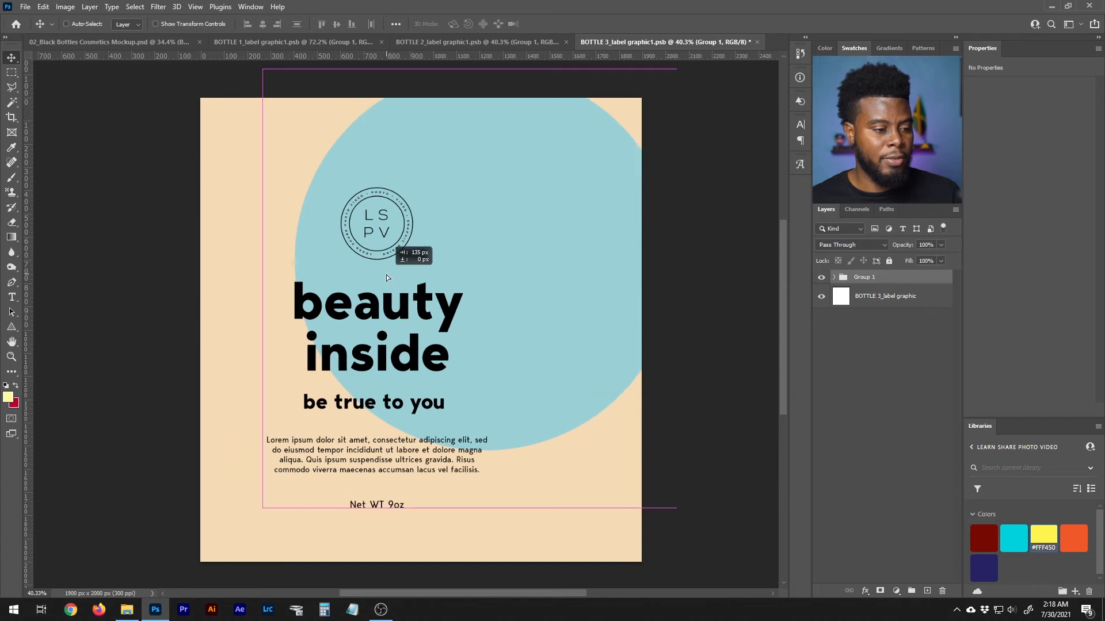
- Move the logo and the four text layers together to the label's horizontal center, at about X 950 px, Y 1030 px
left_click(835, 278)
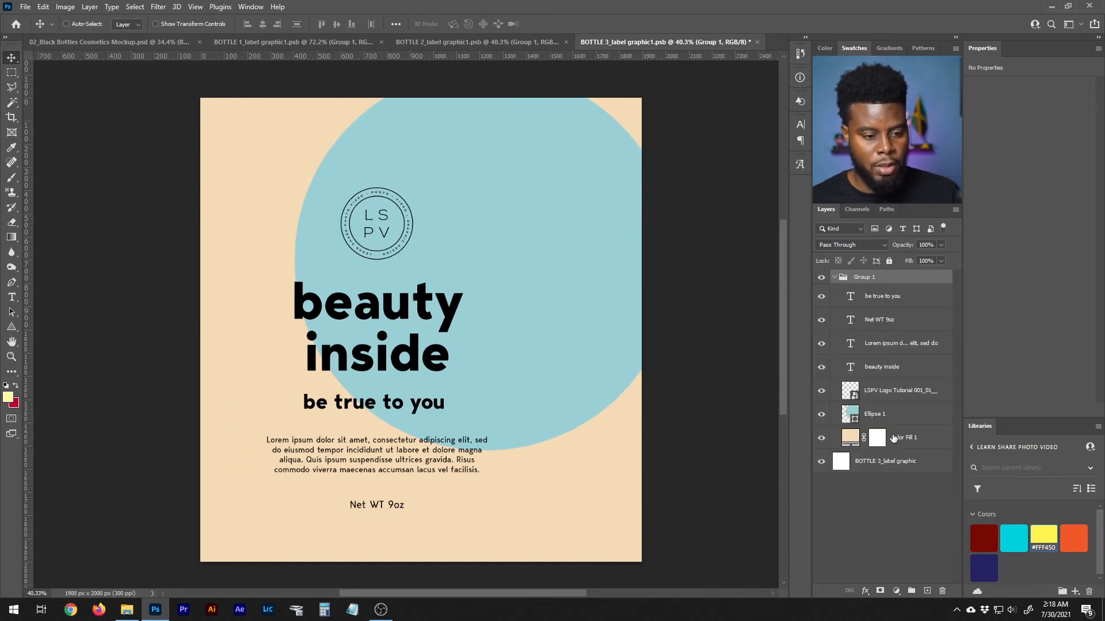
left_click(821, 415)
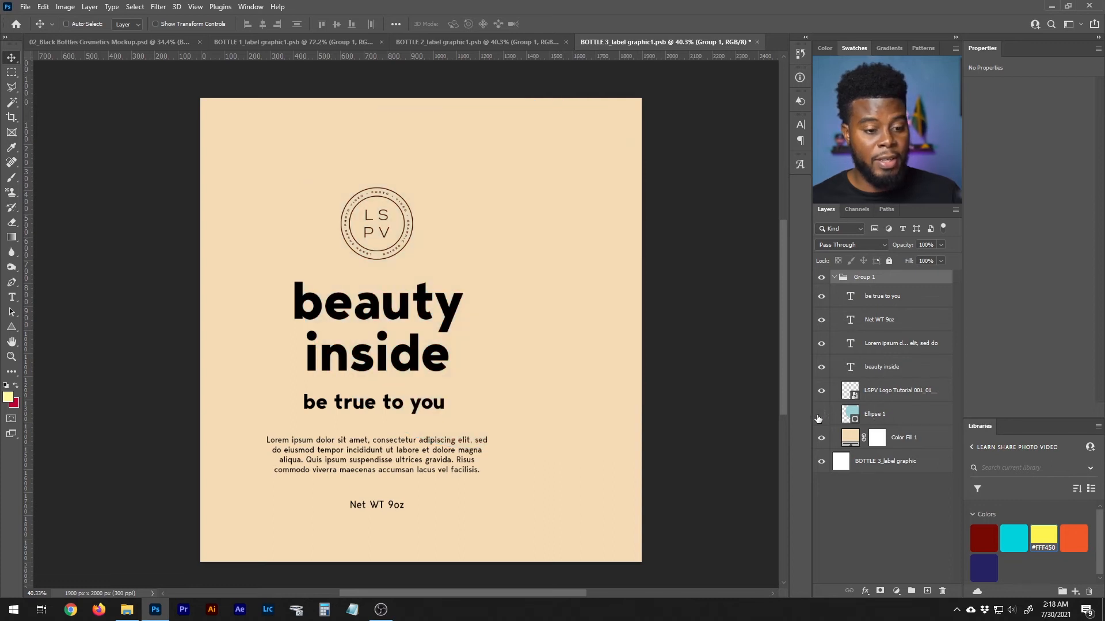
left_click(819, 417)
left_click(898, 394)
left_click(883, 296, "shift")
key("ctrl+t")
key("Return")
left_click_drag(377, 262, 412, 264)
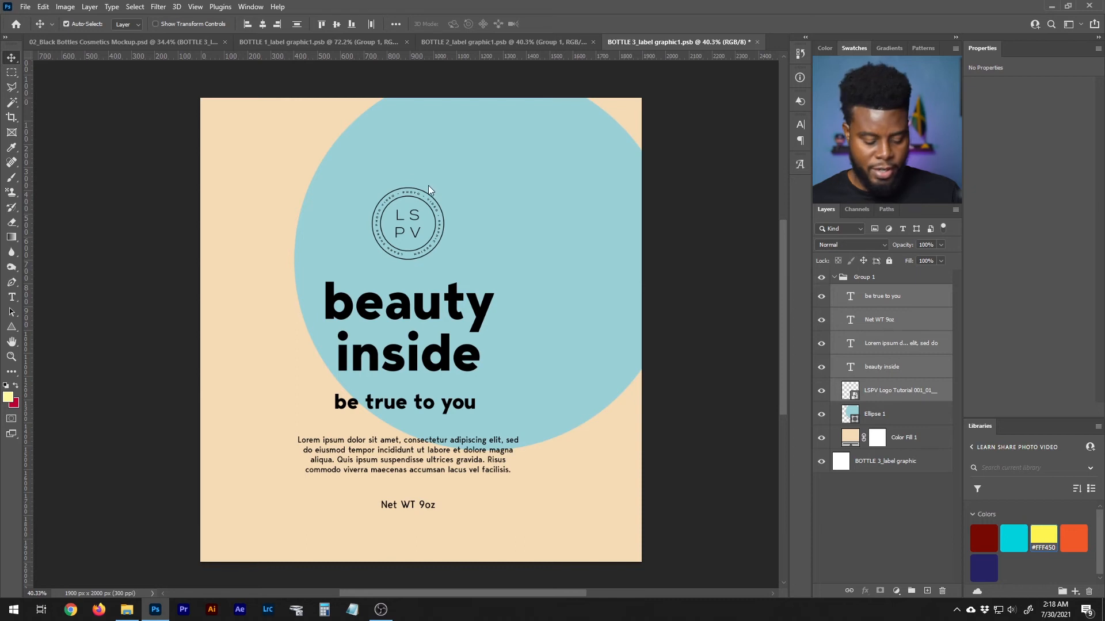
key("t")
key("ctrl+t")
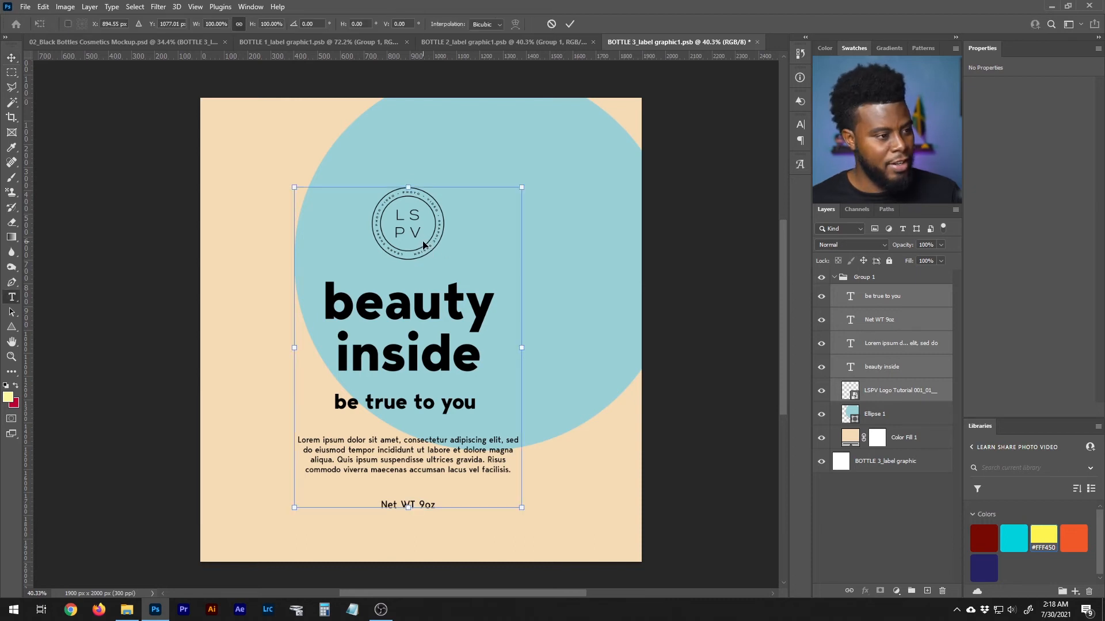
mouse_move(423, 246)
left_mouse_down()
mouse_move(410, 242)
mouse_move(428, 245)
left_mouse_up()
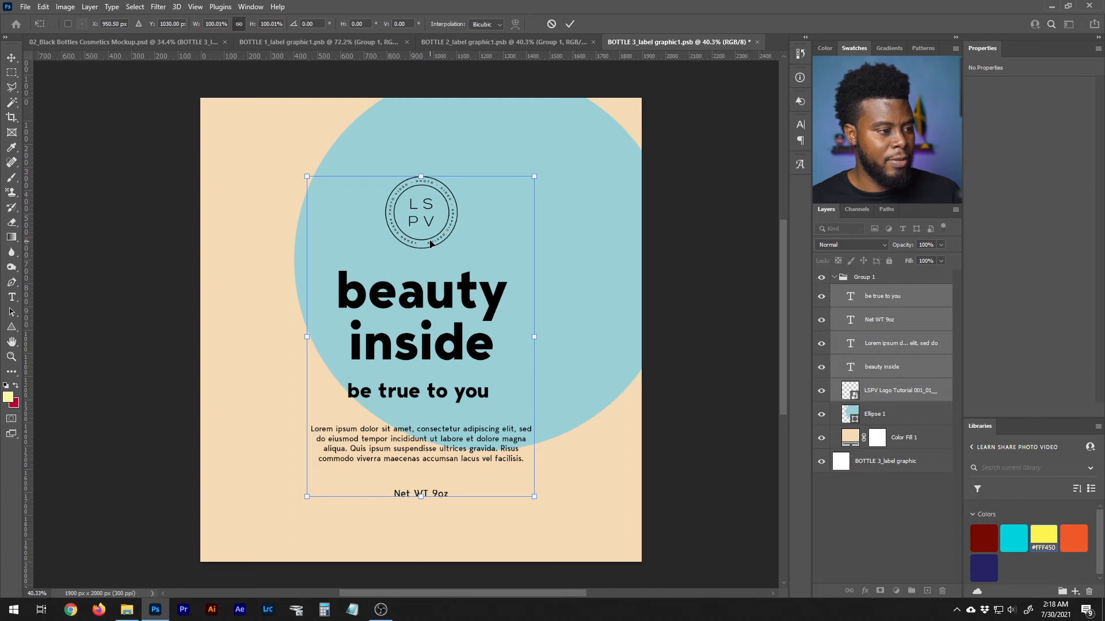
key("Return")
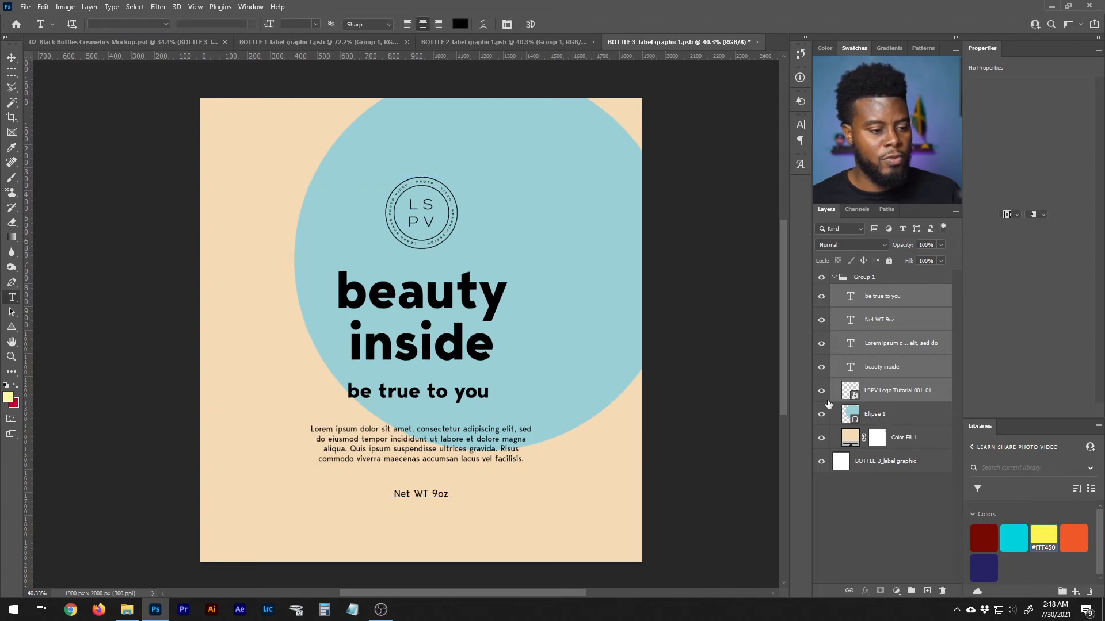
- Move the teal circle up and right to about X 636 px, Y -351 px and save the bottle 3 label
left_click(874, 415)
scroll(520, 304, "down", 2)
key("v")
left_click_drag(518, 292, 550, 261)
key("ctrl+s")
- Change the net weight text on the bottle 3 label to "Net WT 11oz" and save the label
scroll(503, 223, "up", 2)
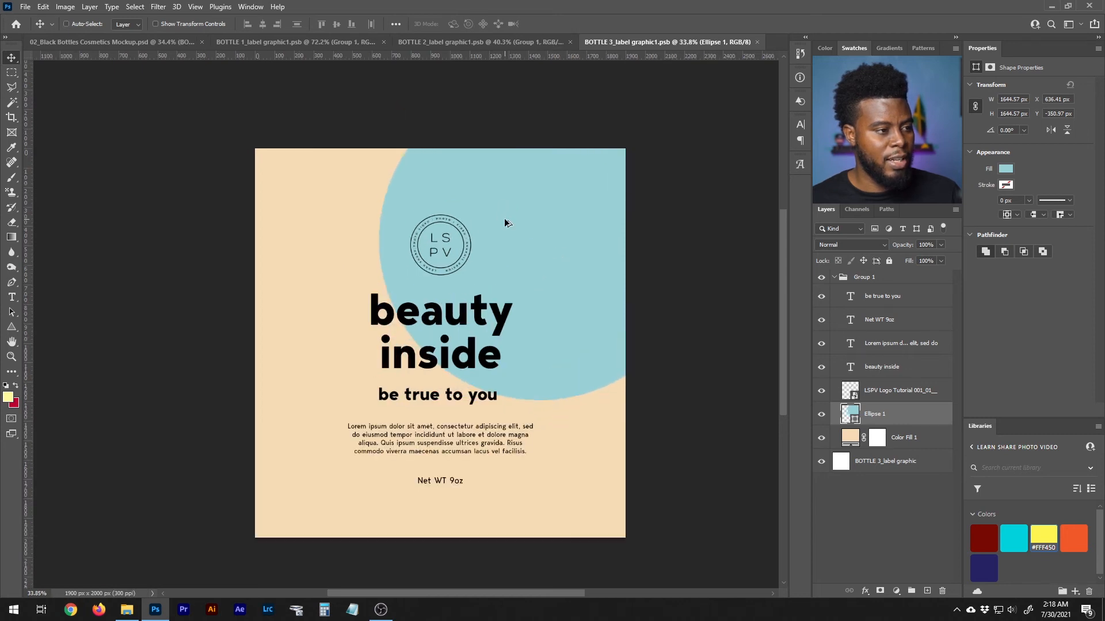
scroll(500, 227, "down", 1)
scroll(461, 239, "up", 1)
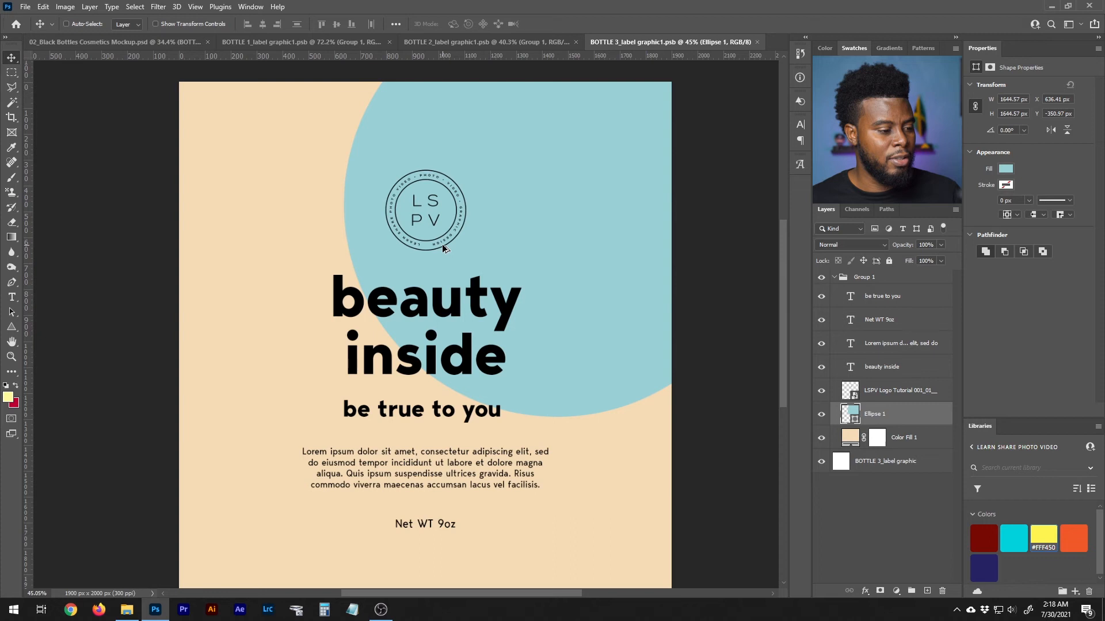
scroll(442, 244, "up", 1)
scroll(461, 402, "down", 1)
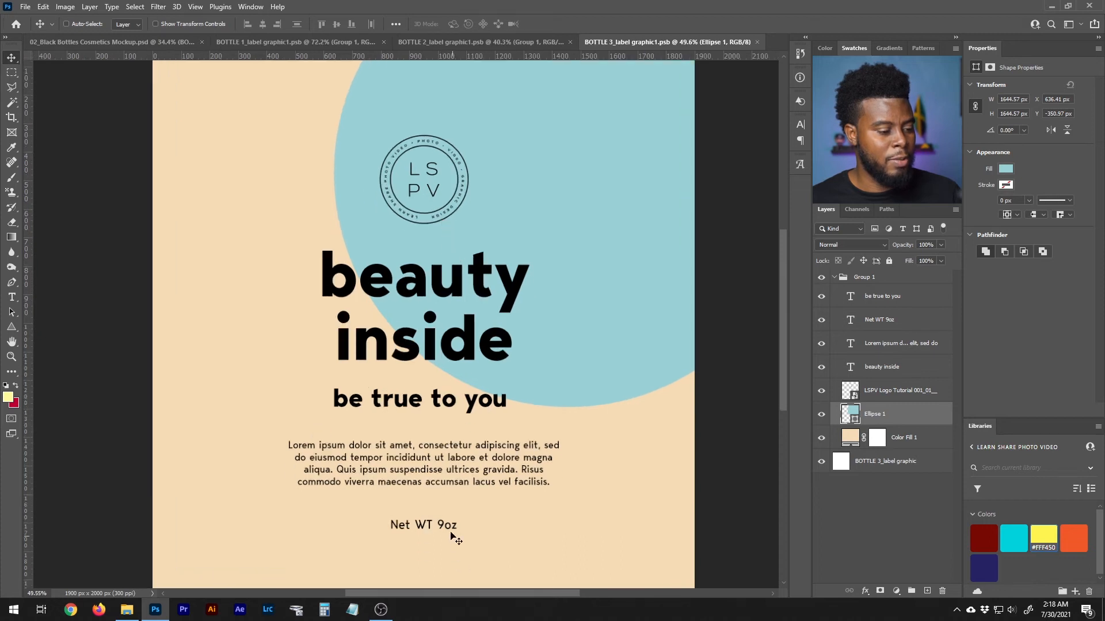
key("t")
left_click_drag(444, 520, 436, 518)
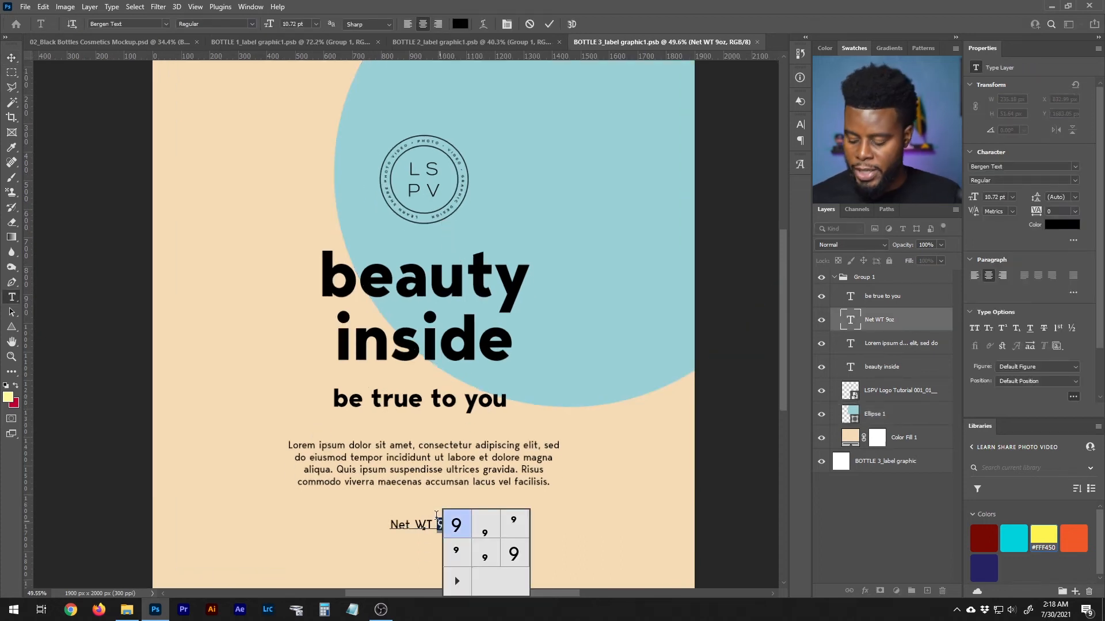
key("ctrl+Return")
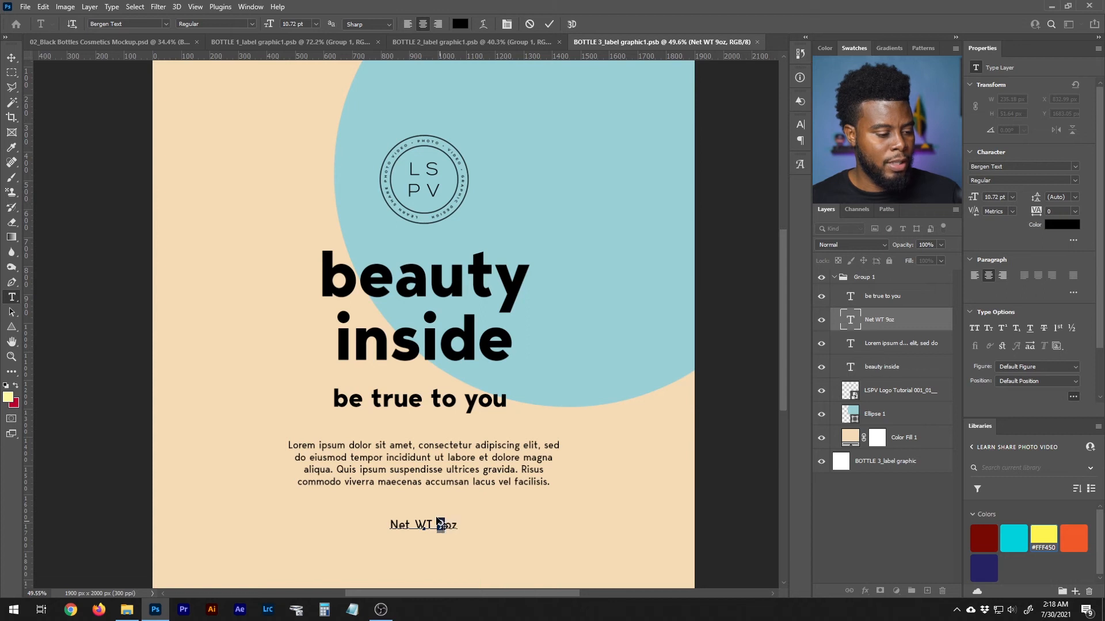
type("11")
key("ctrl+Return")
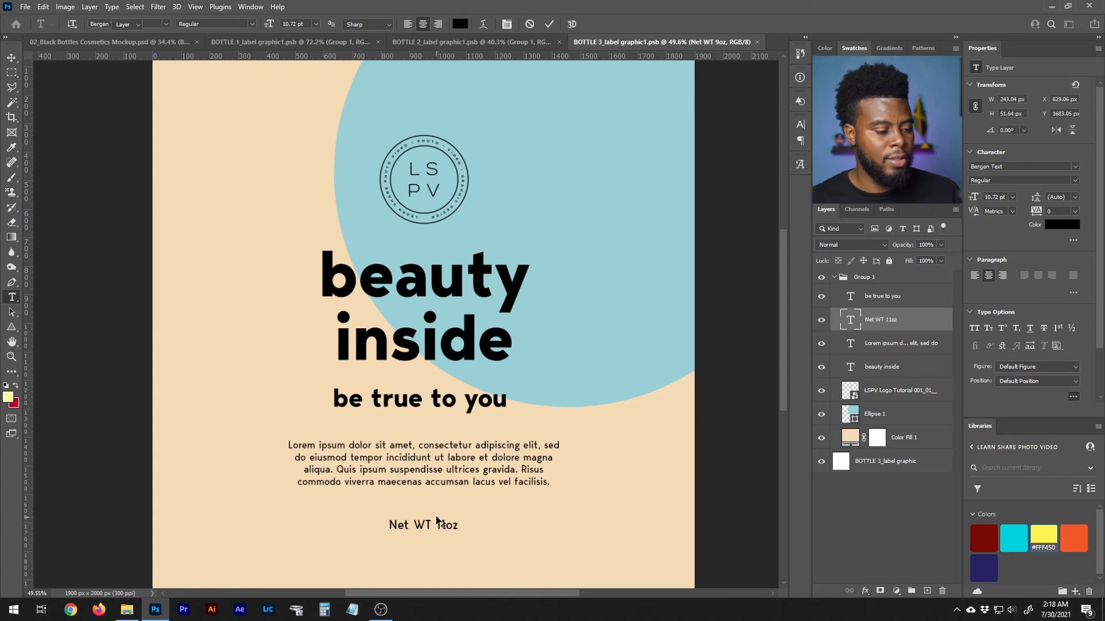
key("v")
key("ctrl+s")
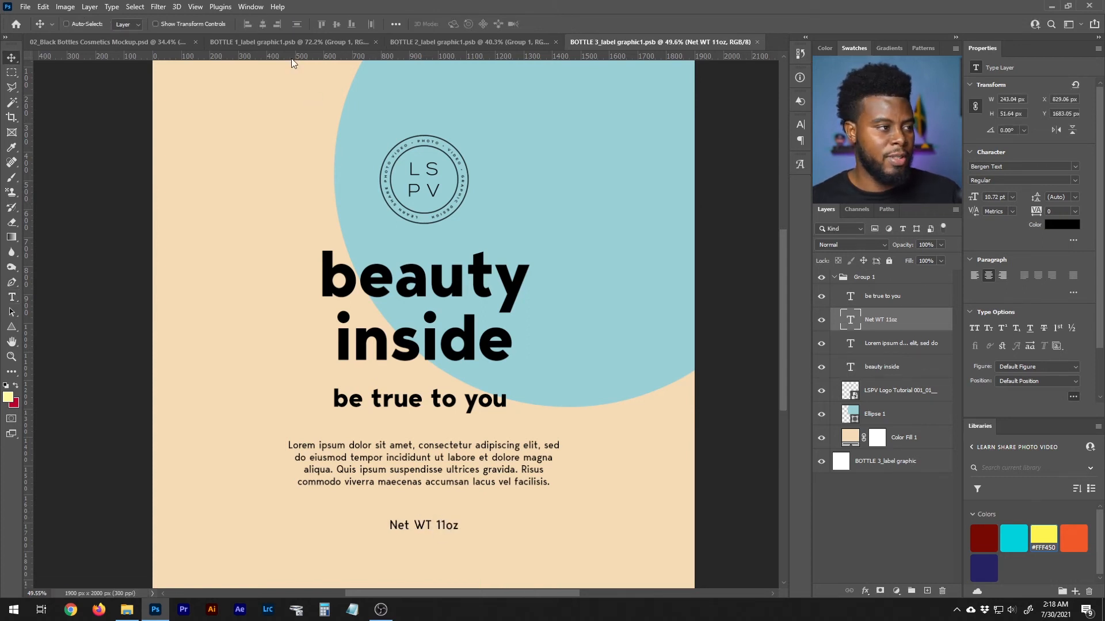
- Enlarge the teal circle on the bottle 3 label to about 1759 px wide and place it at about X 581 px, Y -384 px
left_click(162, 43)
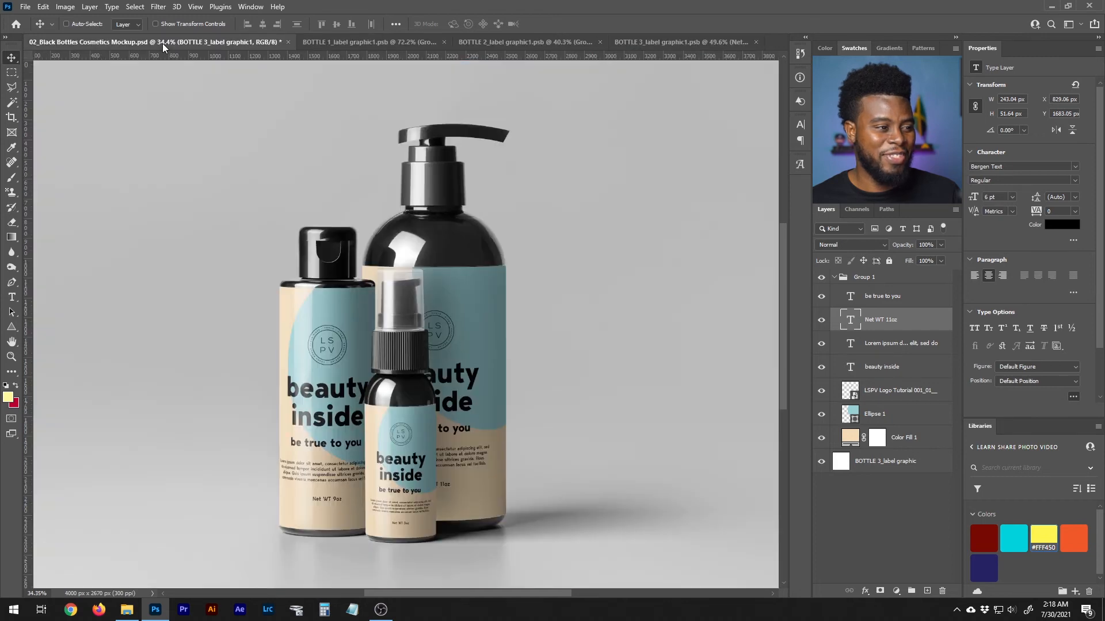
scroll(382, 428, "up", 3)
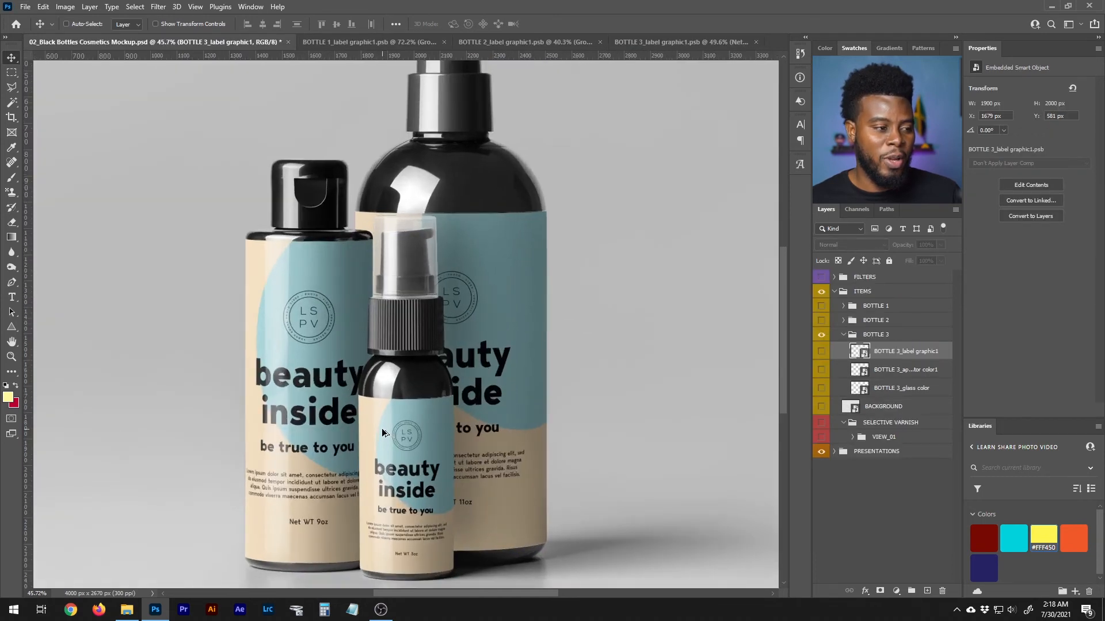
scroll(384, 425, "down", 2)
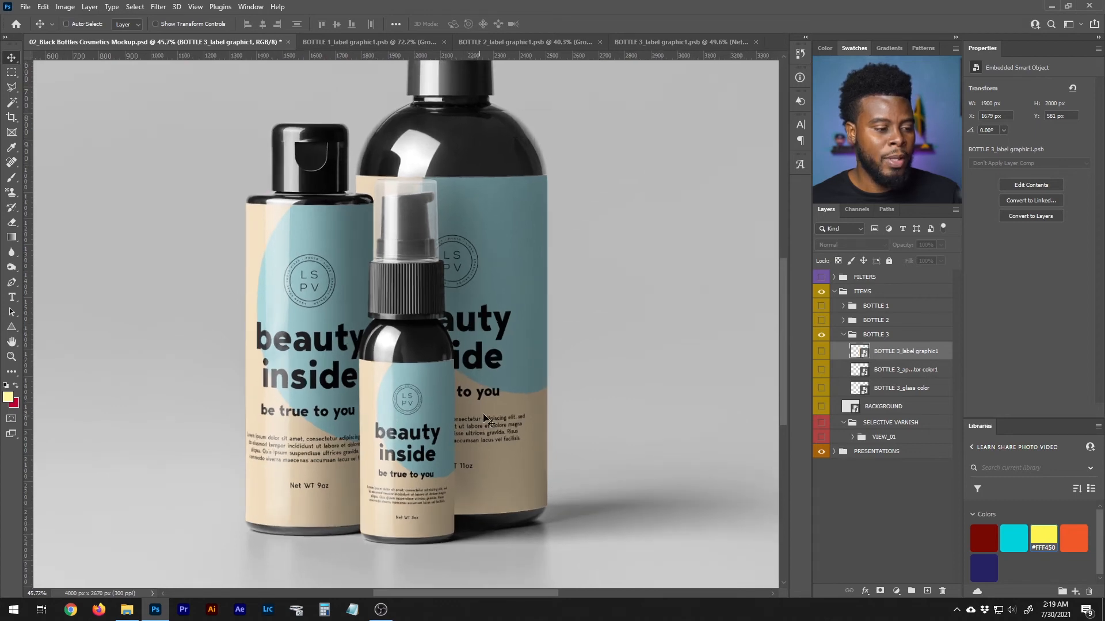
scroll(467, 388, "up", 1)
scroll(465, 376, "up", 2)
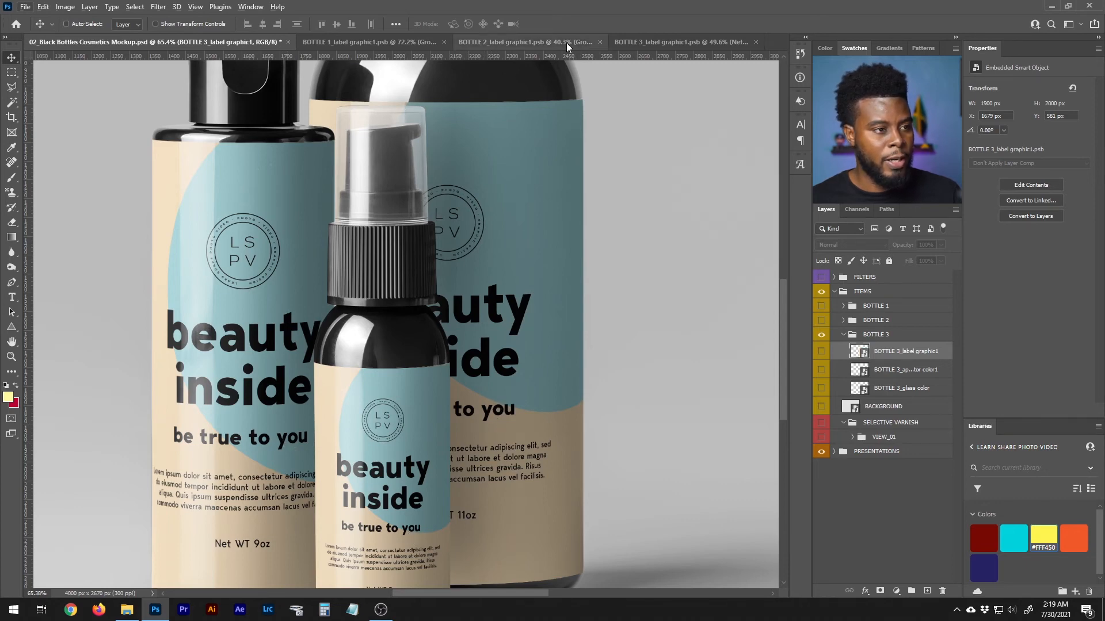
left_click(651, 43)
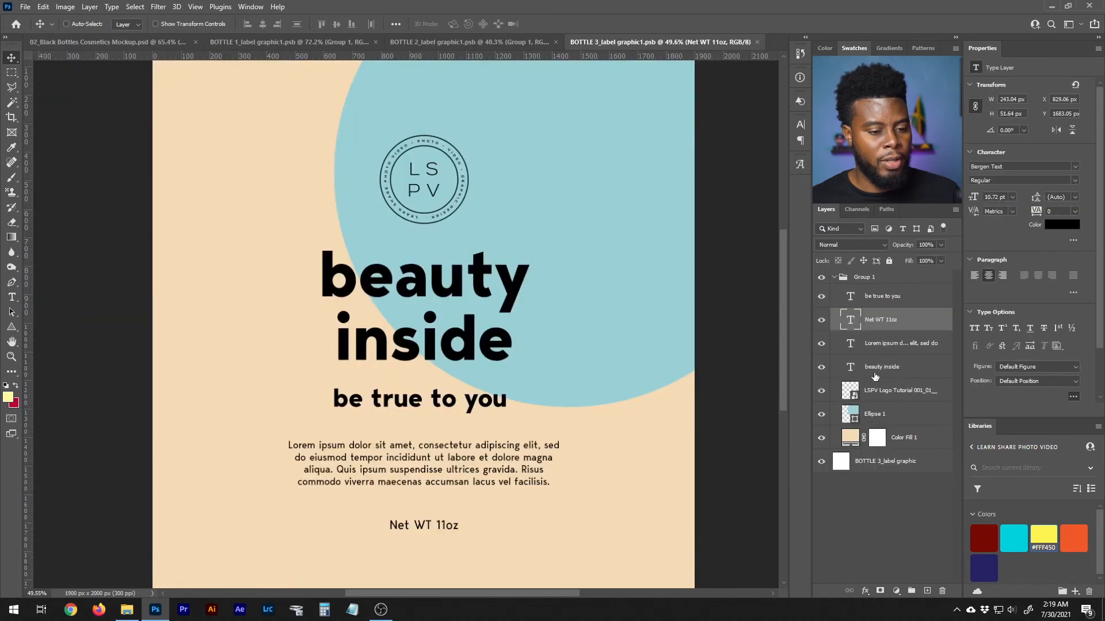
left_click(887, 416)
scroll(533, 370, "down", 2)
key("ctrl+t")
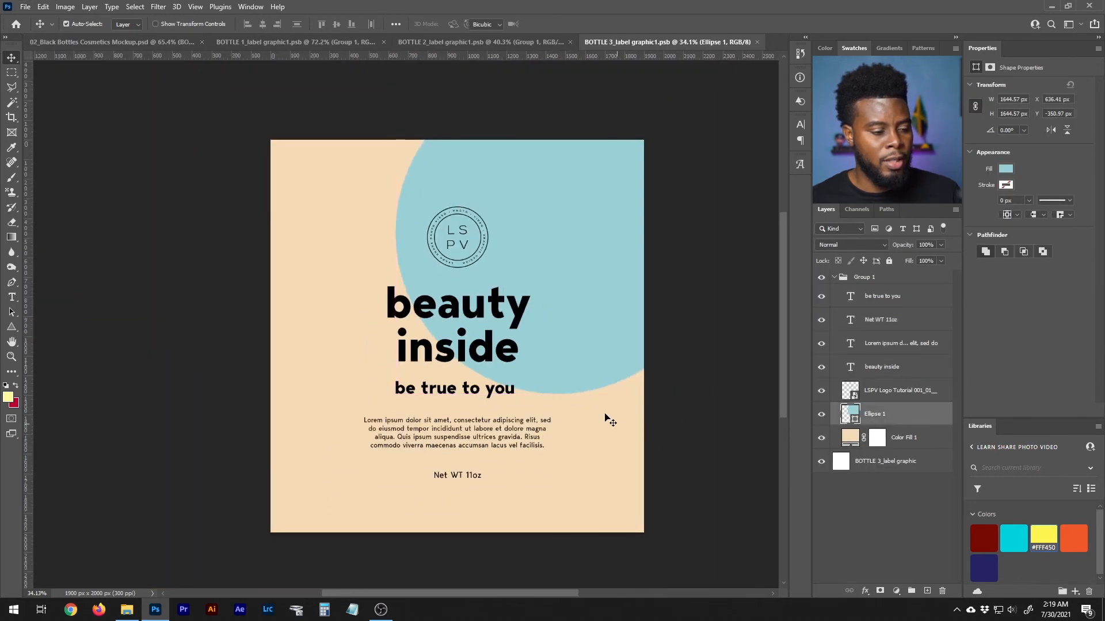
left_click_drag(397, 393, 381, 417)
left_click_drag(614, 353, 626, 346)
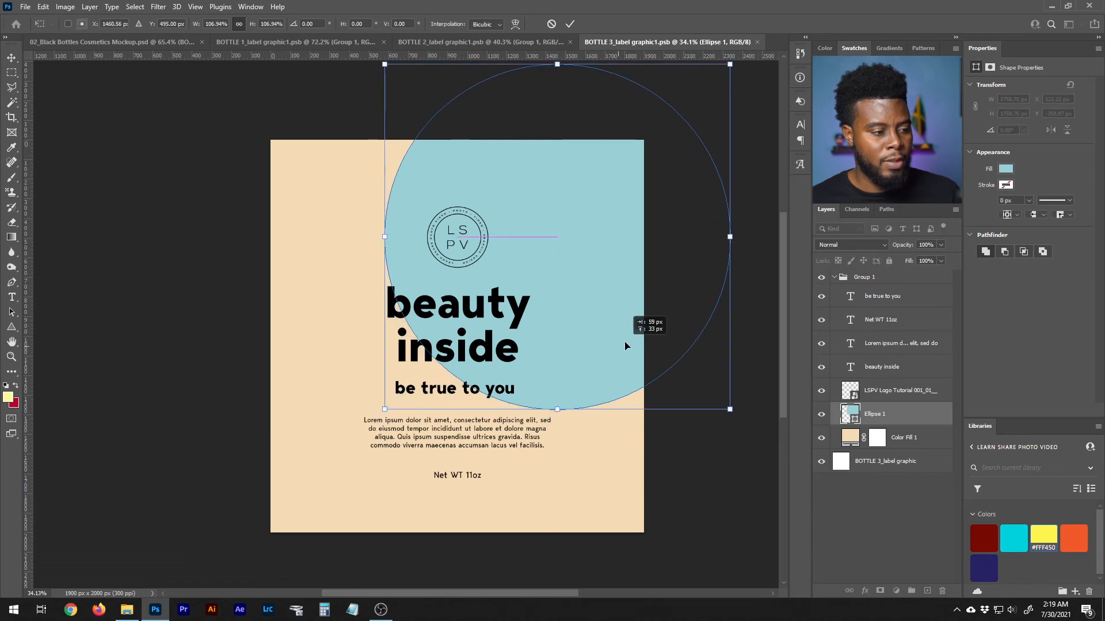
key("Return")
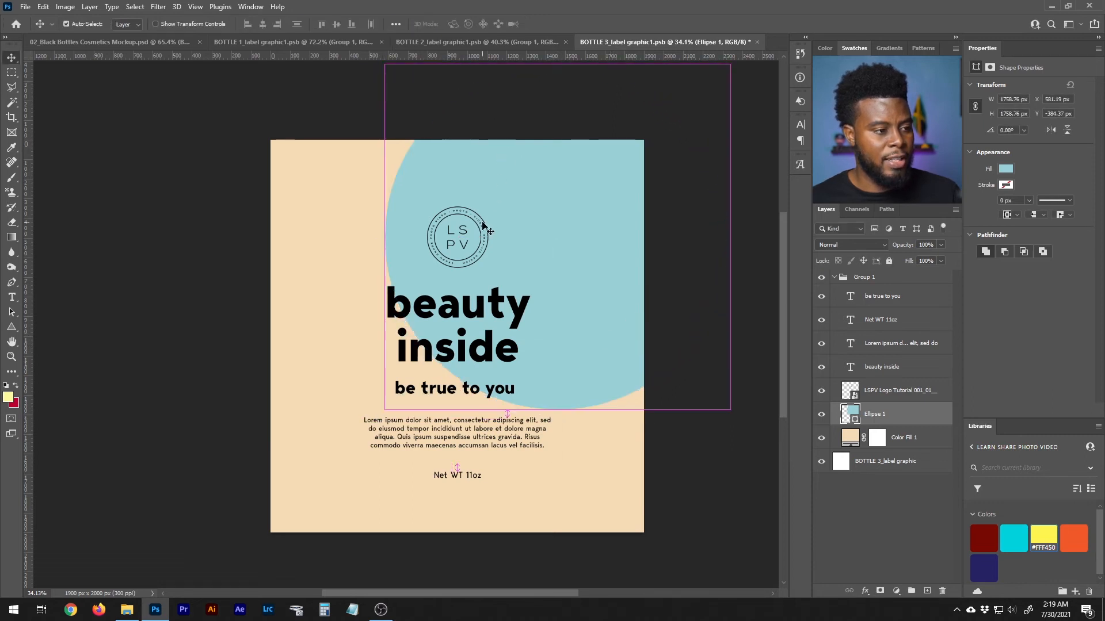
key("s")
scroll(468, 221, "up", 4)
scroll(470, 219, "down", 5)
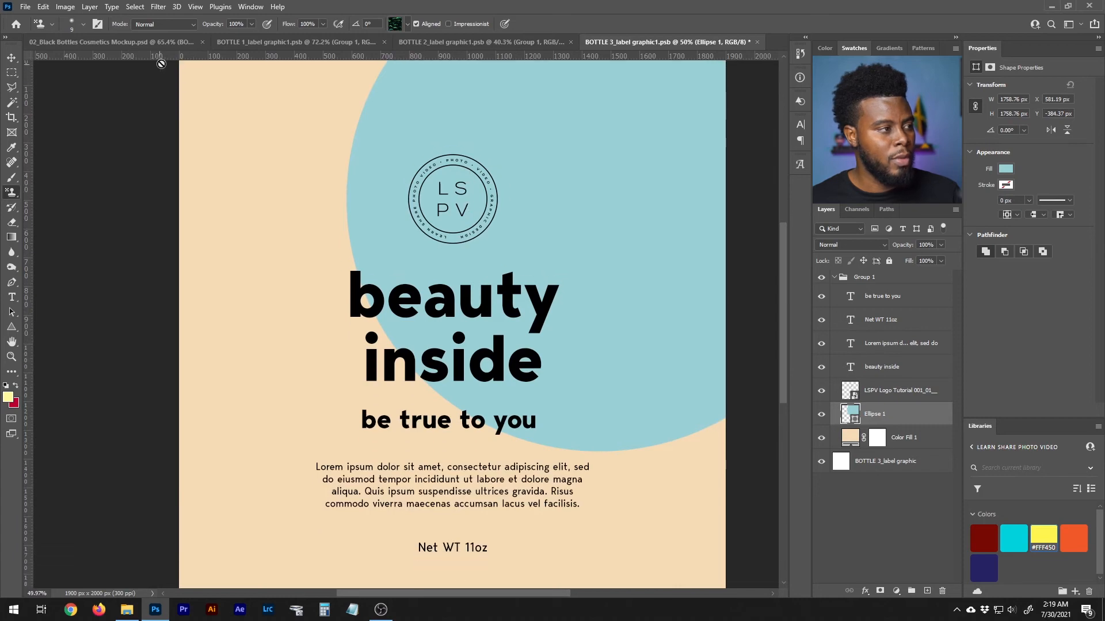
- Examine the three labelled bottles in the mockup document in full-screen view
left_click(156, 42)
scroll(346, 227, "down", 3)
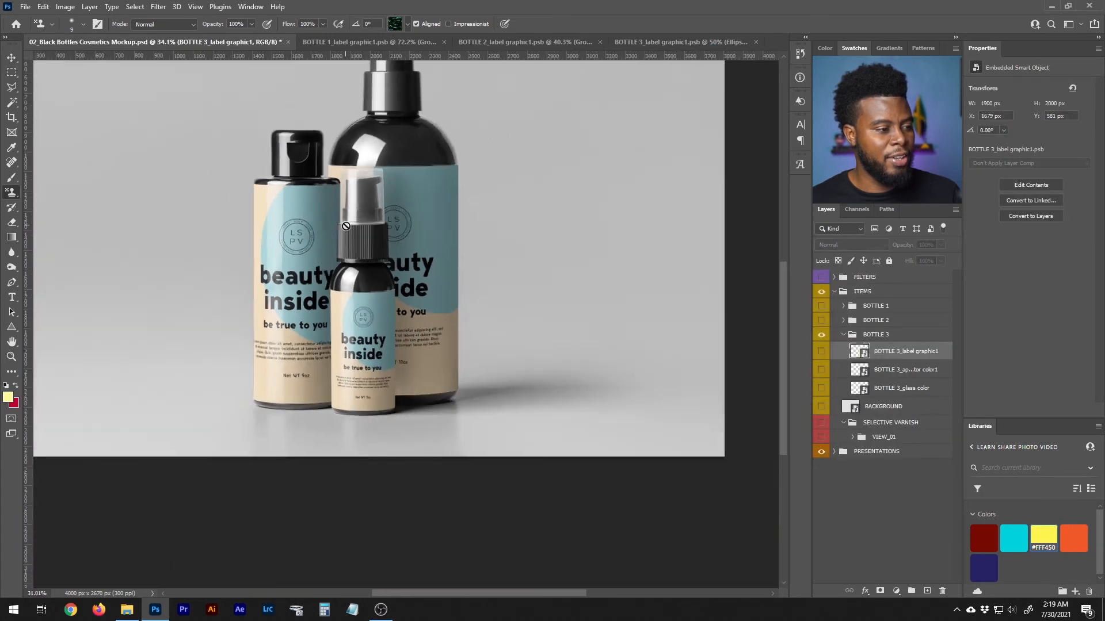
scroll(346, 226, "down", 2)
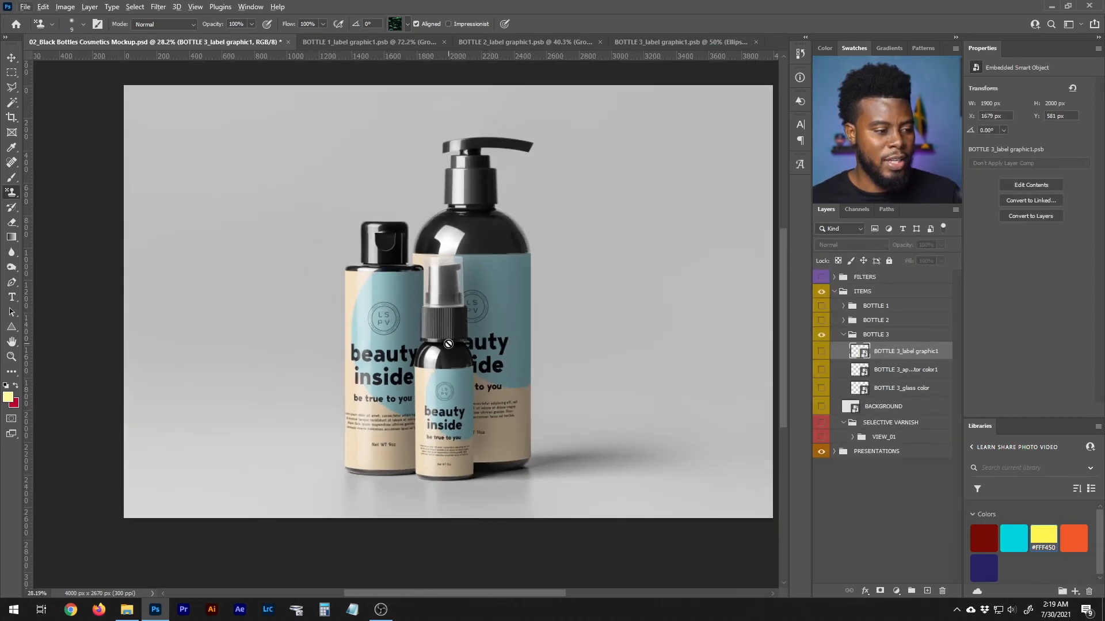
key("f")
scroll(580, 353, "up", 2)
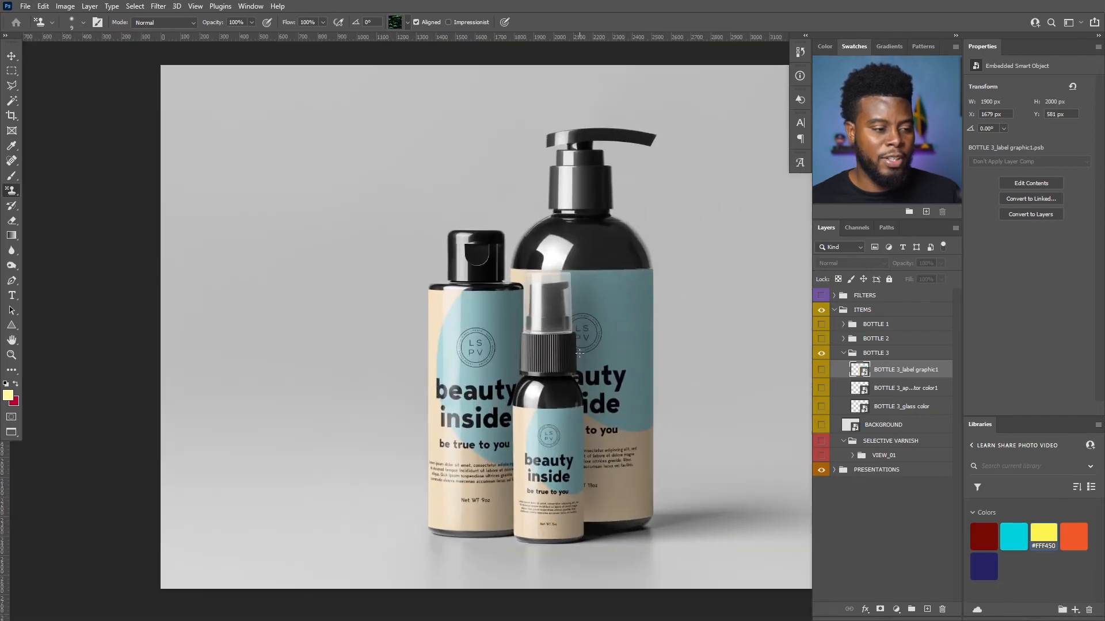
scroll(579, 353, "up", 2)
scroll(547, 341, "up", 1)
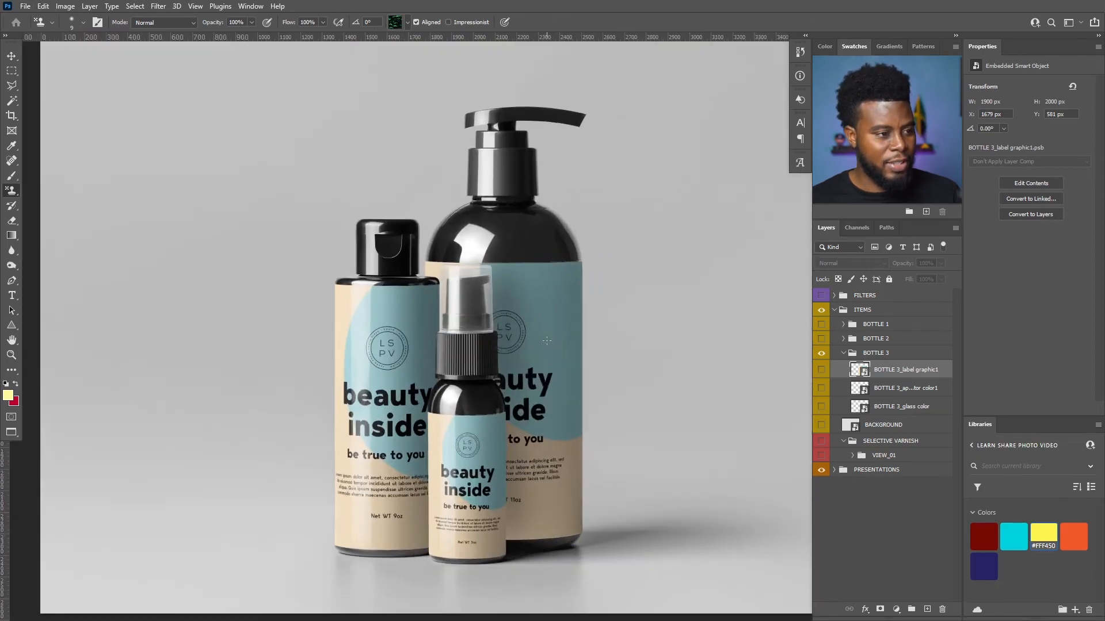
scroll(546, 341, "up", 2)
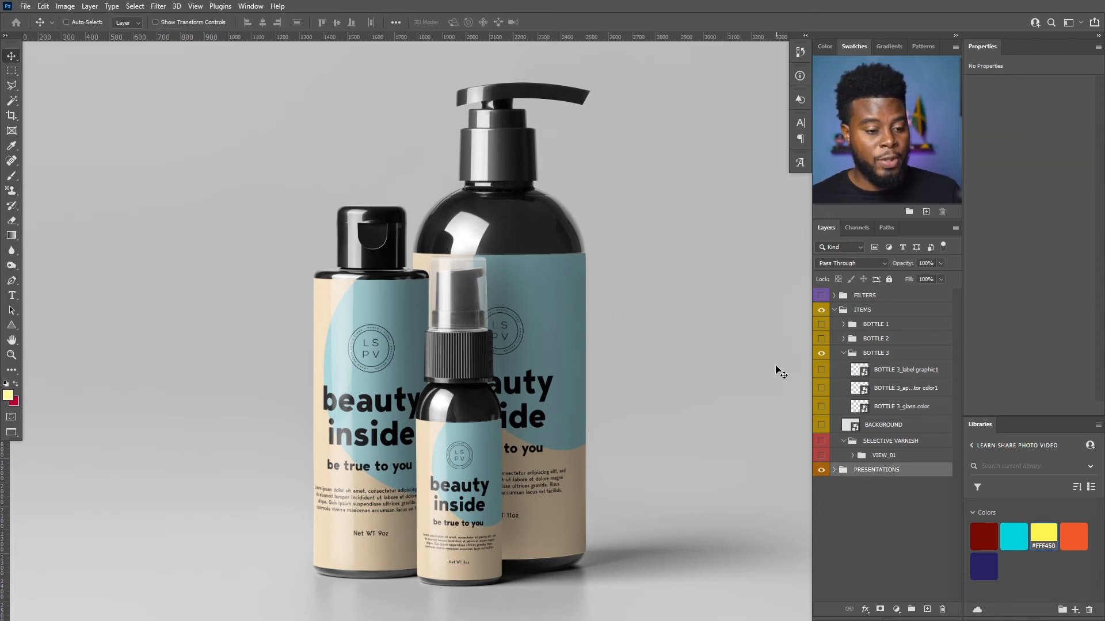
scroll(778, 373, "down", 4)
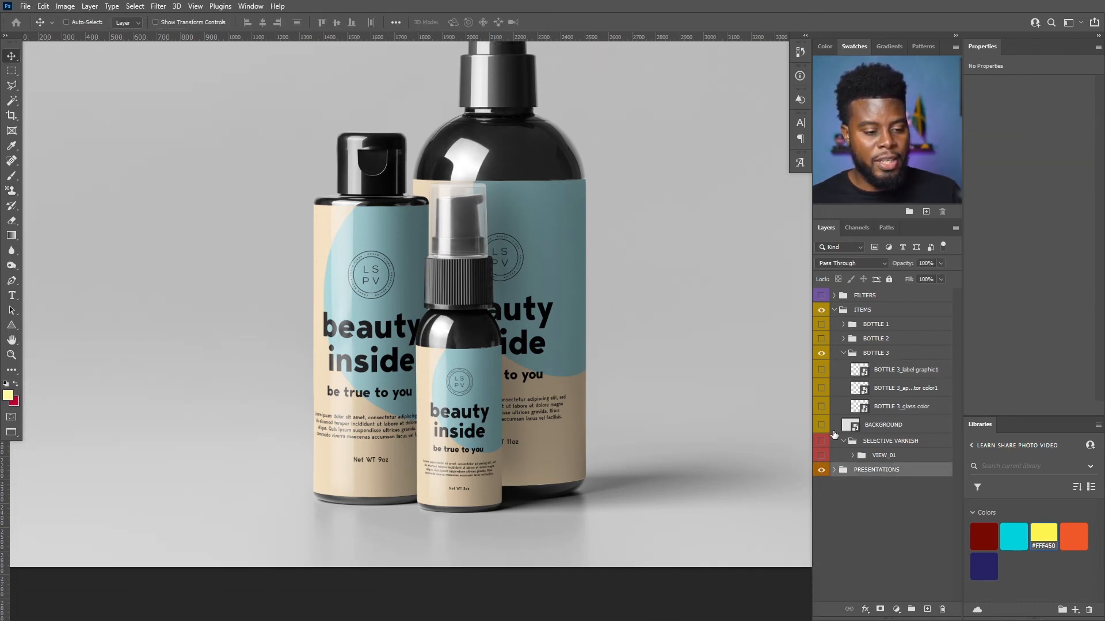
- Collapse the BOTTLE 3 group and expand PRESENTATIONS through VIEW_01 to show the subgroups inside BACKGROUND
left_click(844, 354)
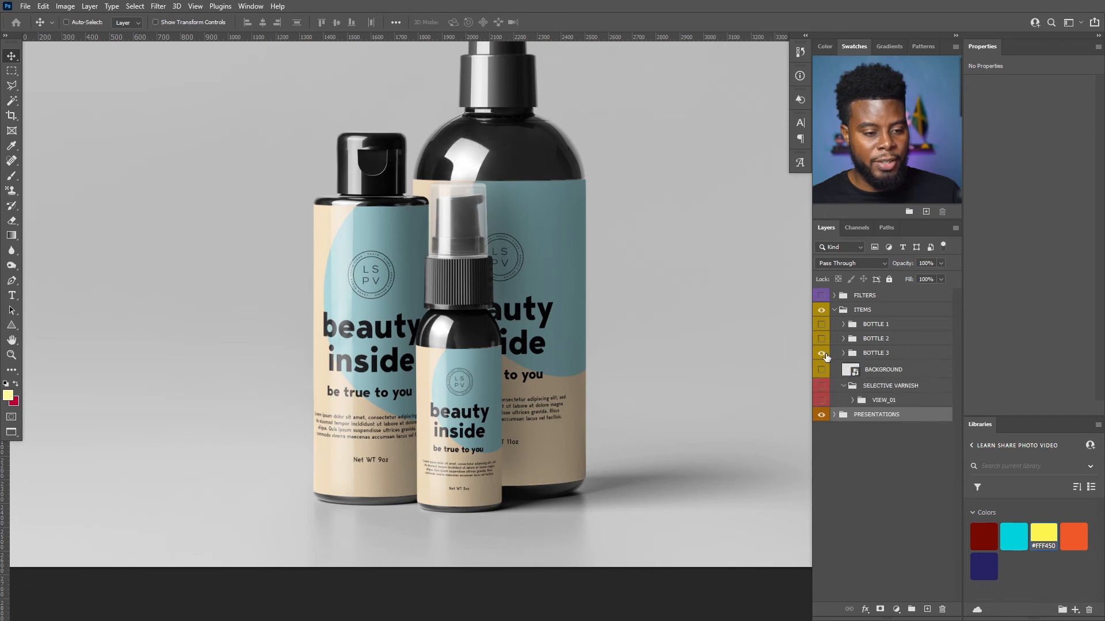
left_click(821, 371)
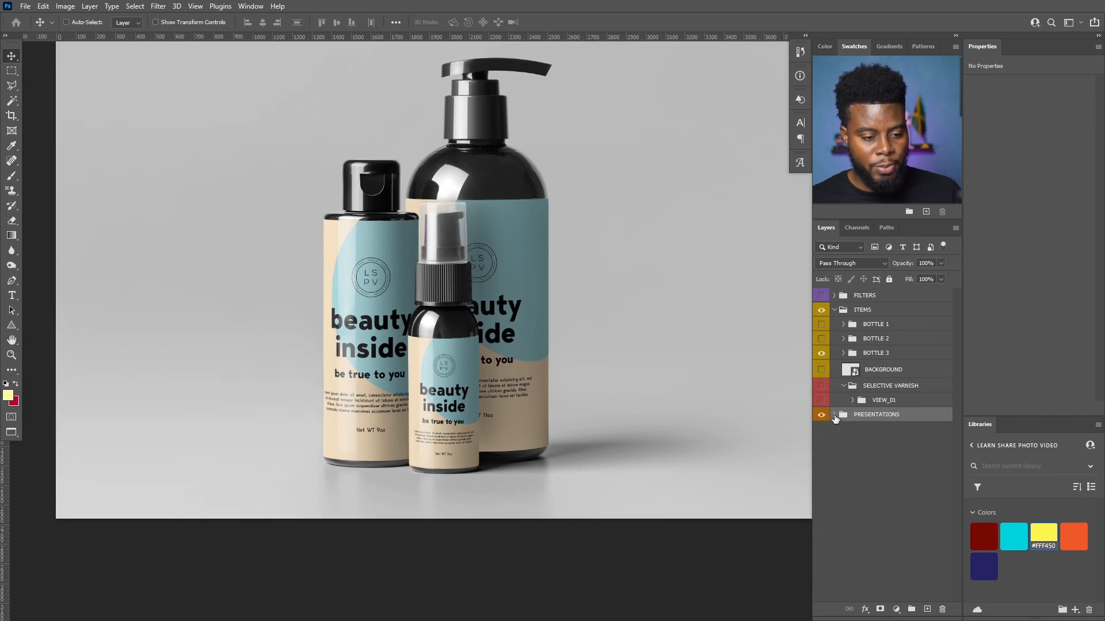
left_click(834, 414)
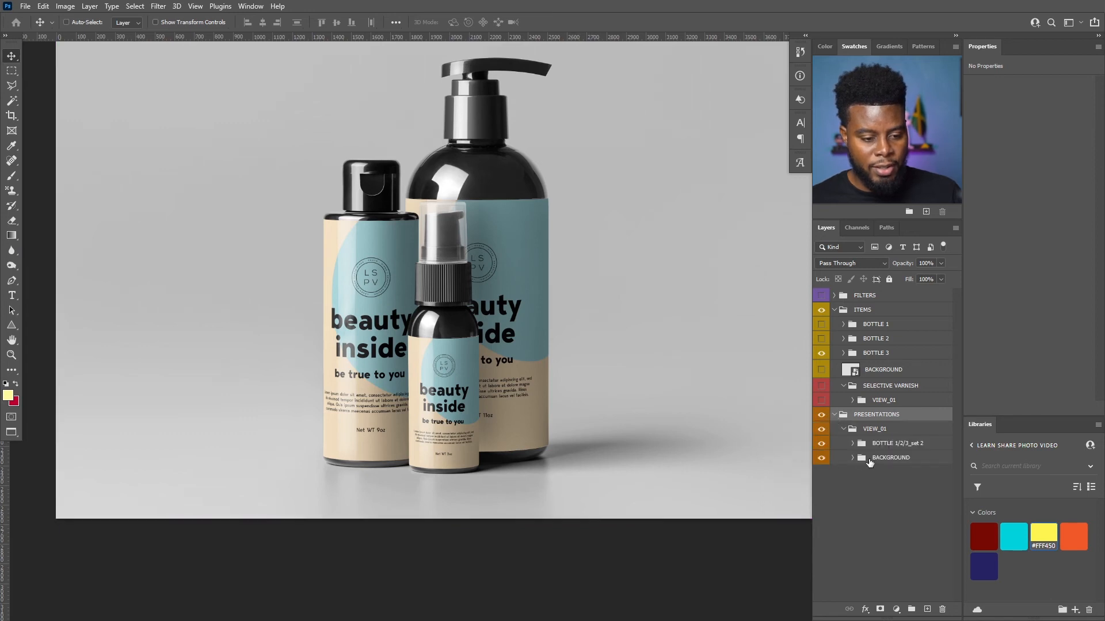
scroll(681, 374, "up", 3)
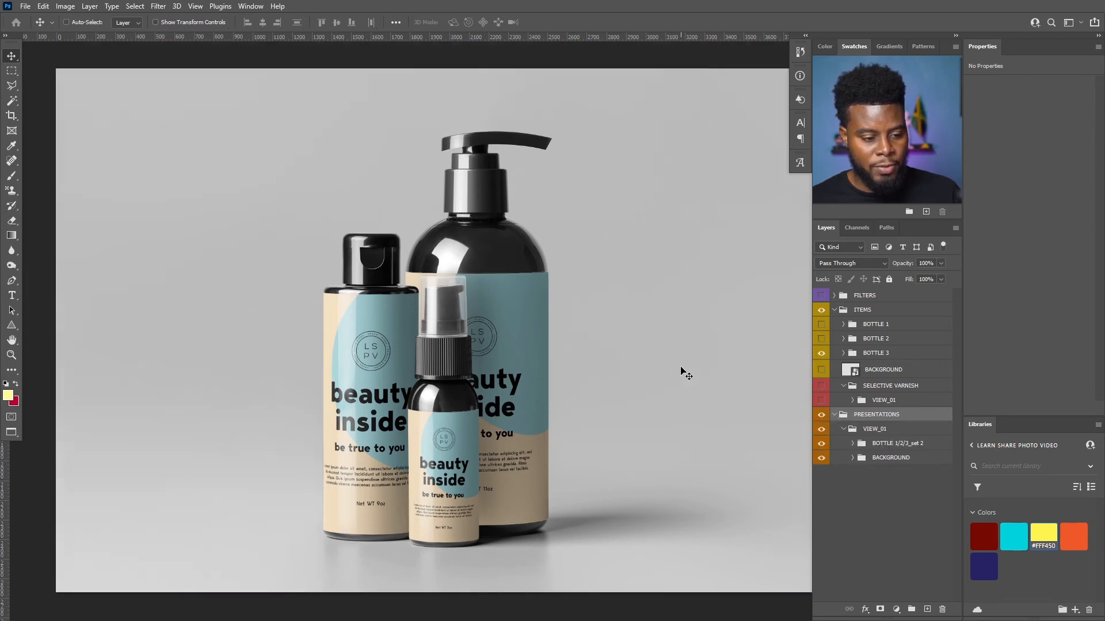
left_click(821, 459)
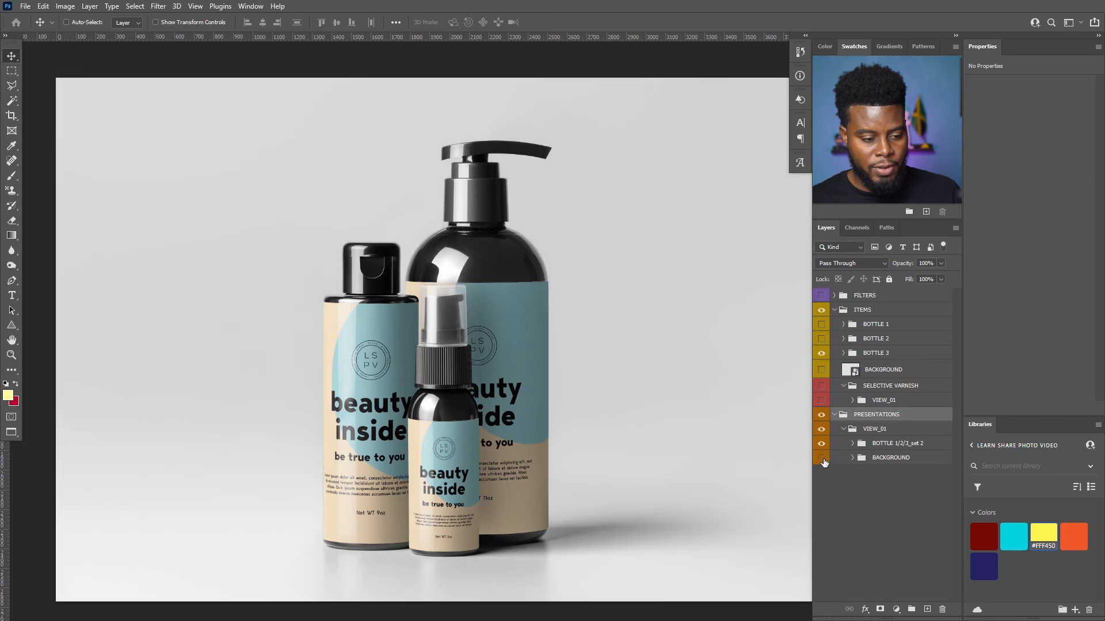
left_click(852, 458)
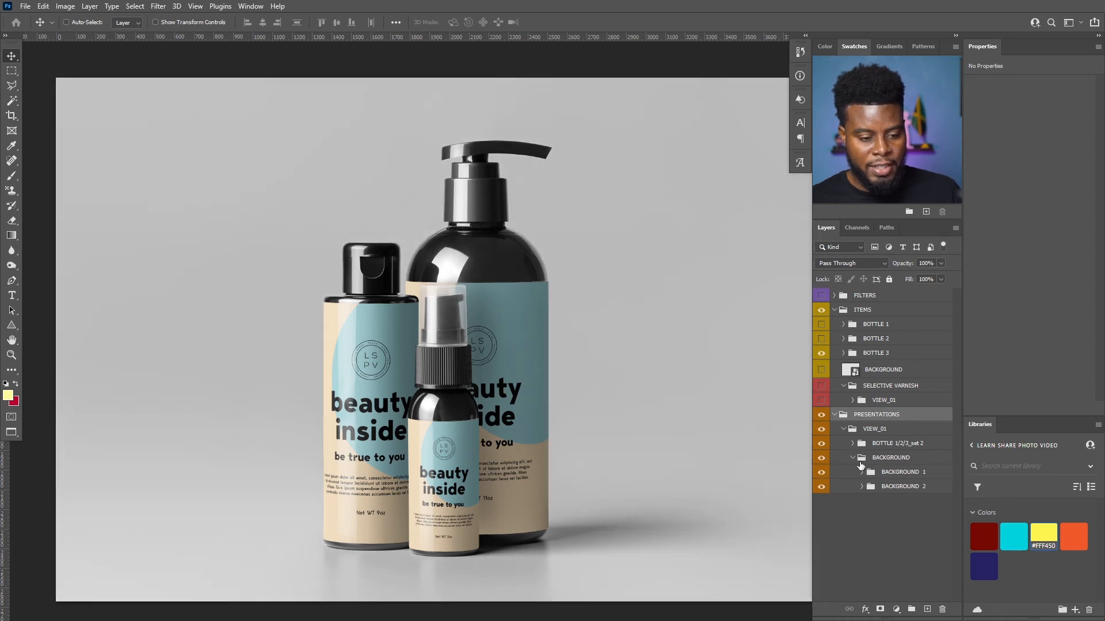
- Check what BACKGROUND 1 and BACKGROUND 2 contribute by toggling their visibility and looking at the layers inside each
left_click(821, 472)
left_click(821, 487)
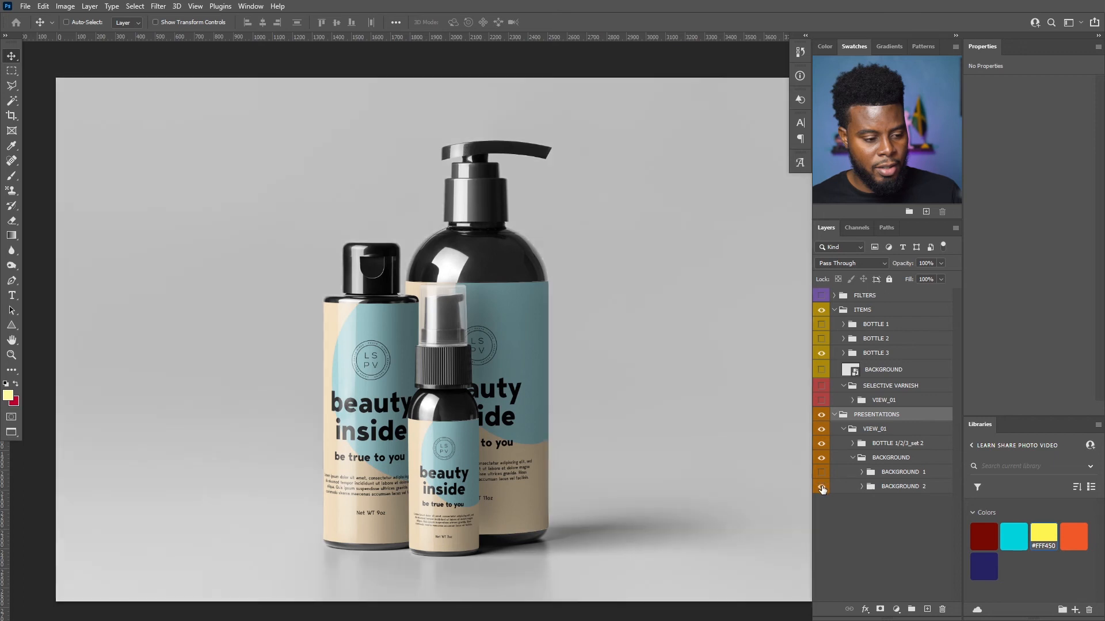
left_click(862, 488)
left_click(899, 521)
left_click(877, 506)
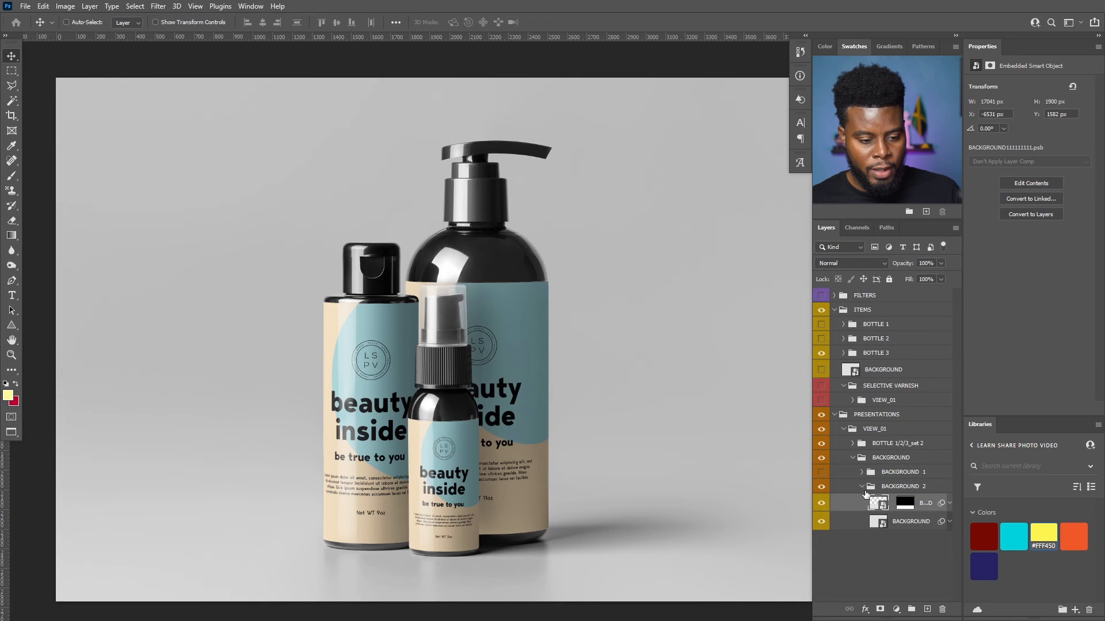
left_click(861, 486)
left_click(861, 473)
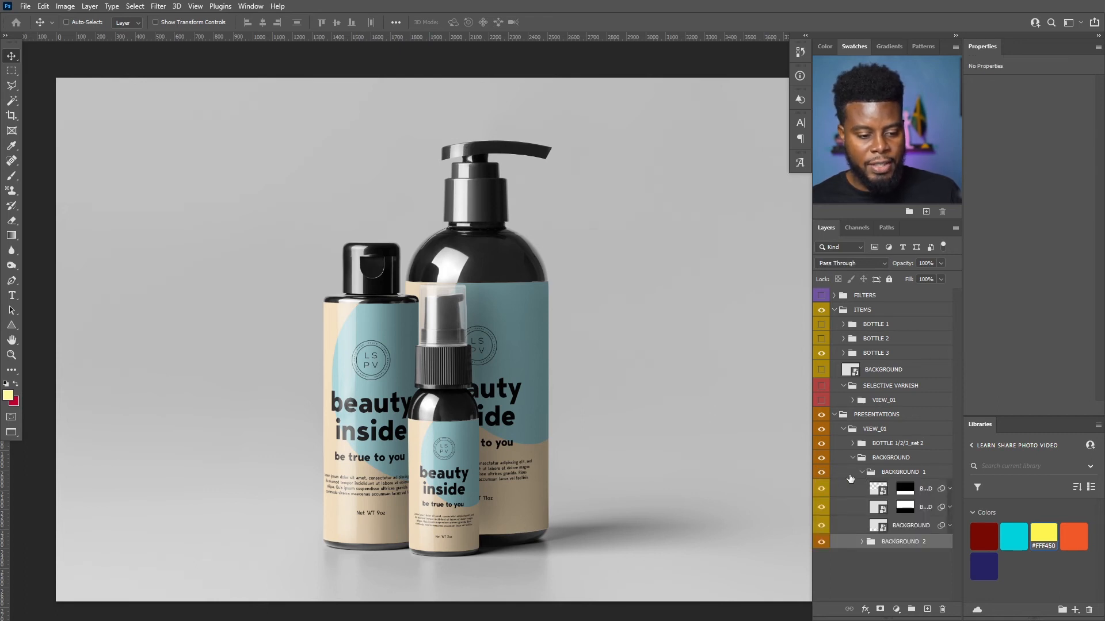
- Hide the BACKGROUND 2 group and expand the visible BACKGROUND 1 group
left_click(862, 472)
left_click(821, 487)
left_click(821, 473)
left_click(862, 472)
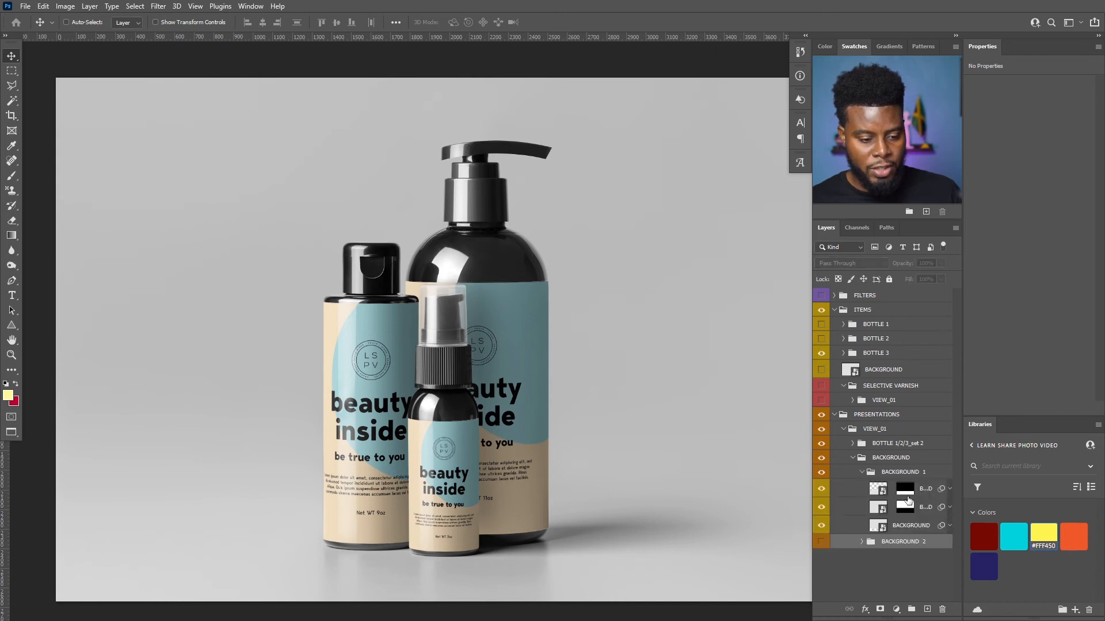
- Open the topmost smart object in BACKGROUND 1 and fill its color layer with the dark red library color
left_click(885, 494)
double_click(885, 493)
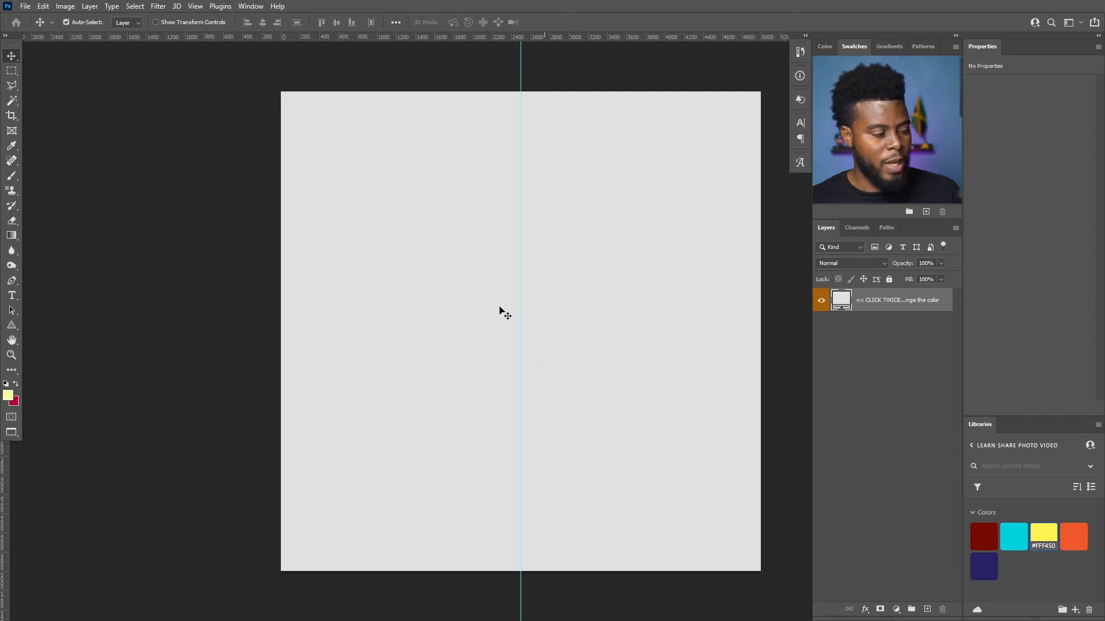
scroll(501, 311, "right", 2)
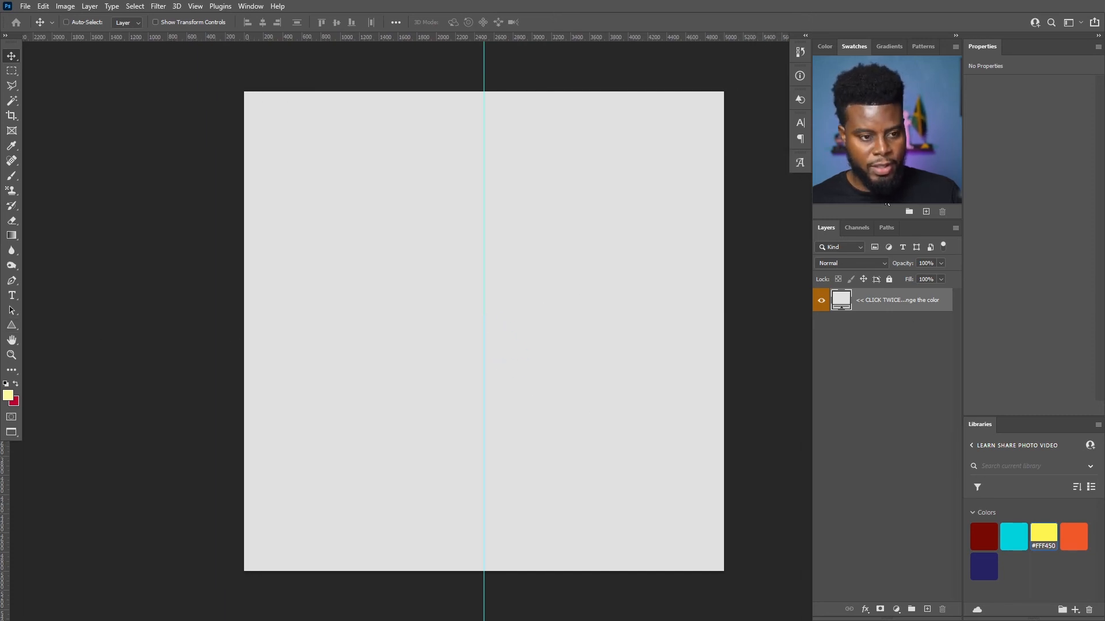
left_click(984, 536)
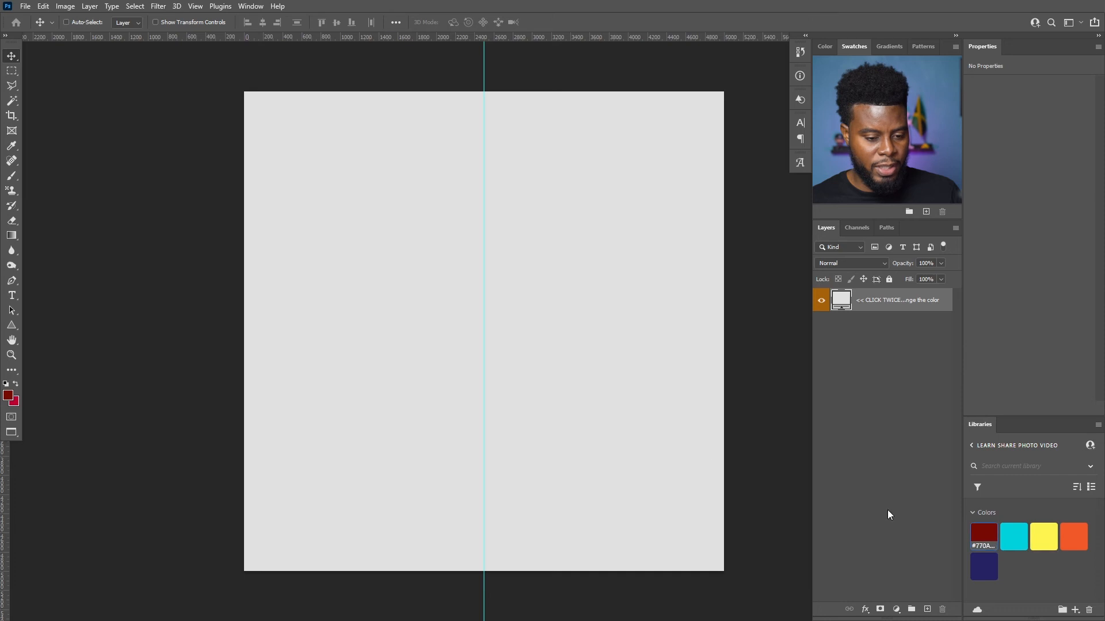
key("alt+BackSpace")
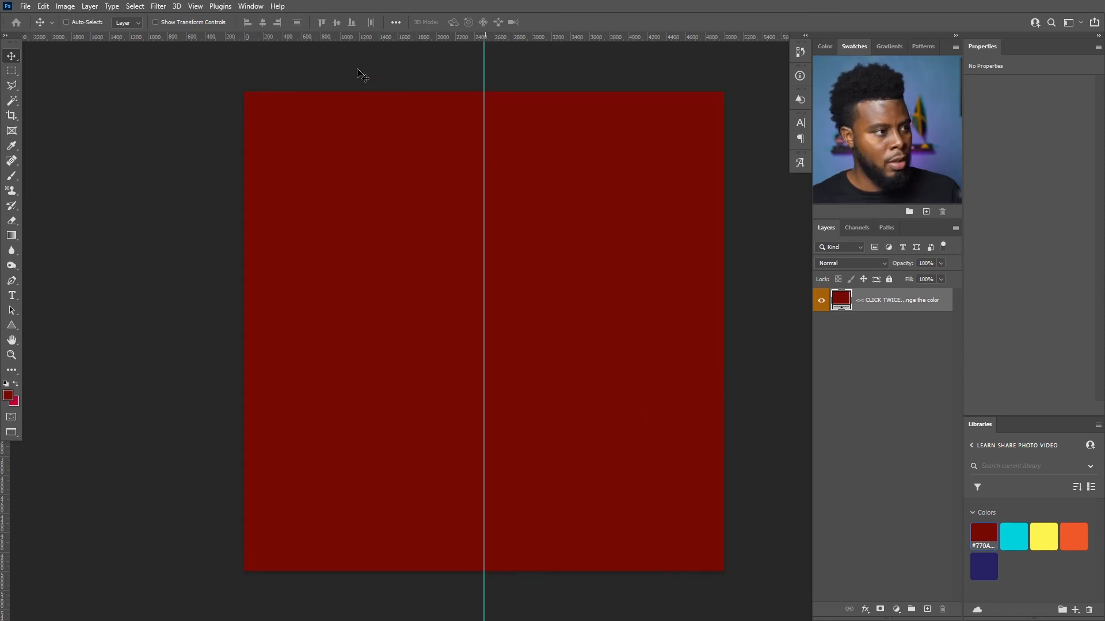
- Return to the mockup document in standard screen mode and add a #770a03 solid color fill layer at the top of BACKGROUND 1
key("f")
key("f")
key("f")
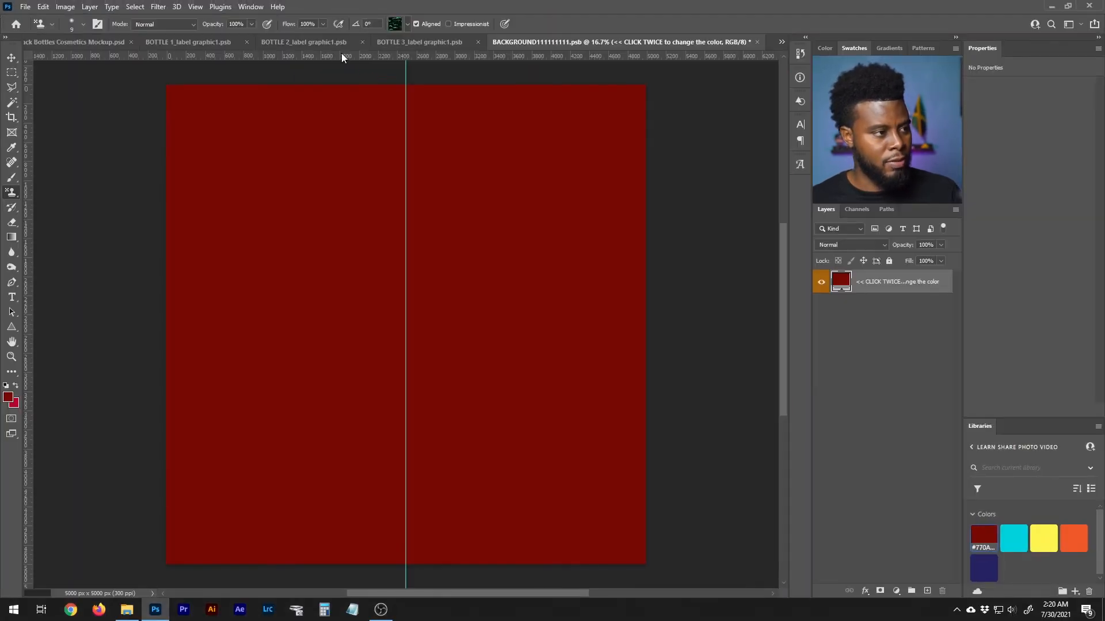
left_click(106, 42)
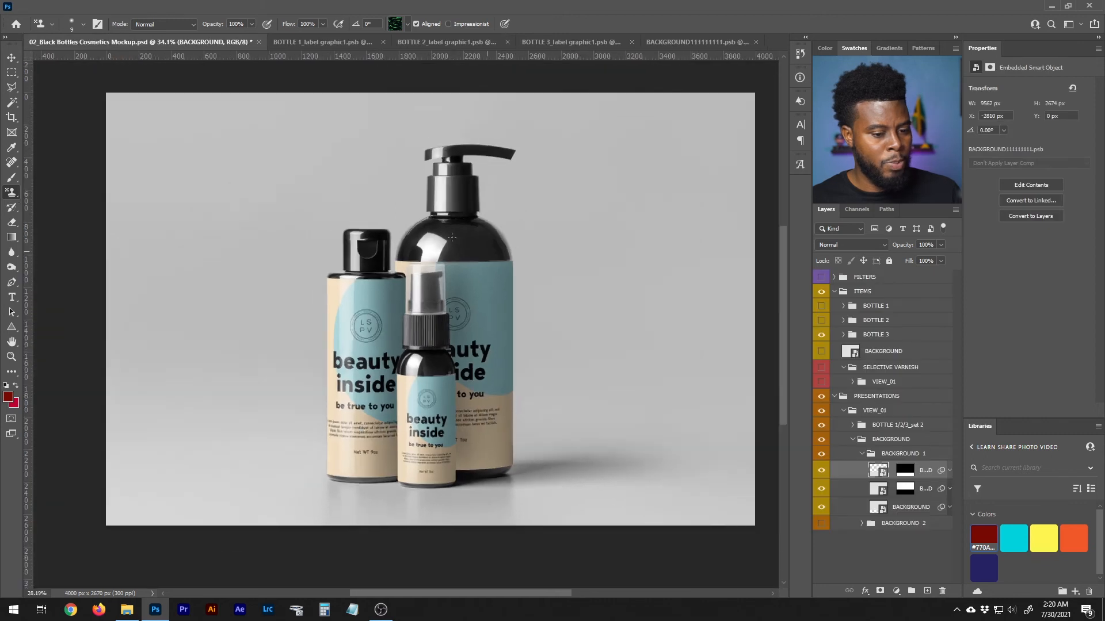
scroll(556, 411, "up", 1)
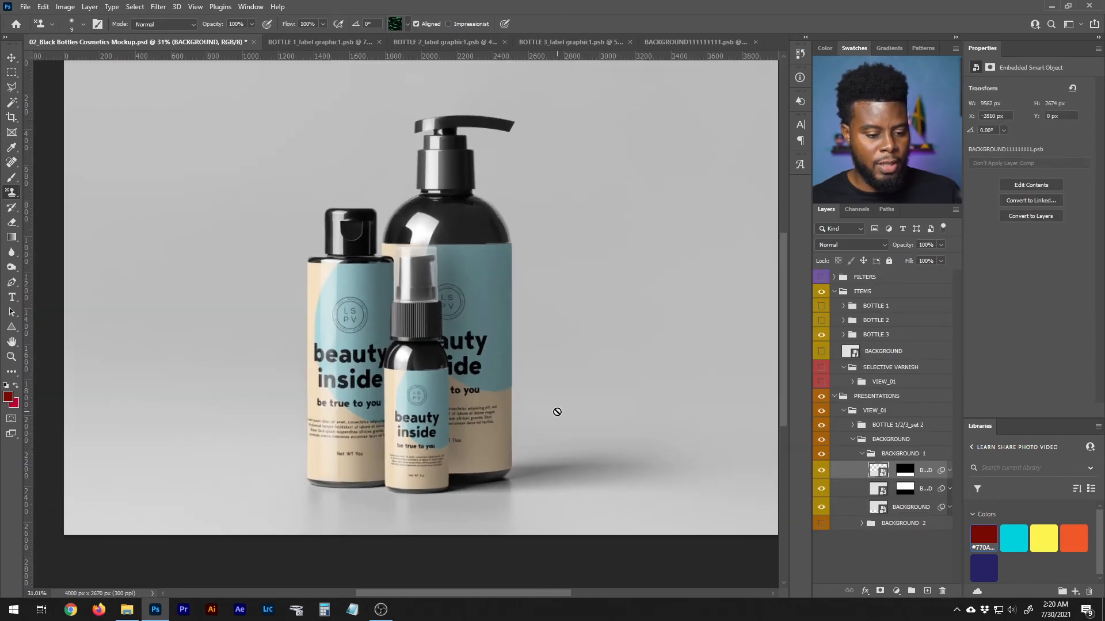
left_click(897, 592)
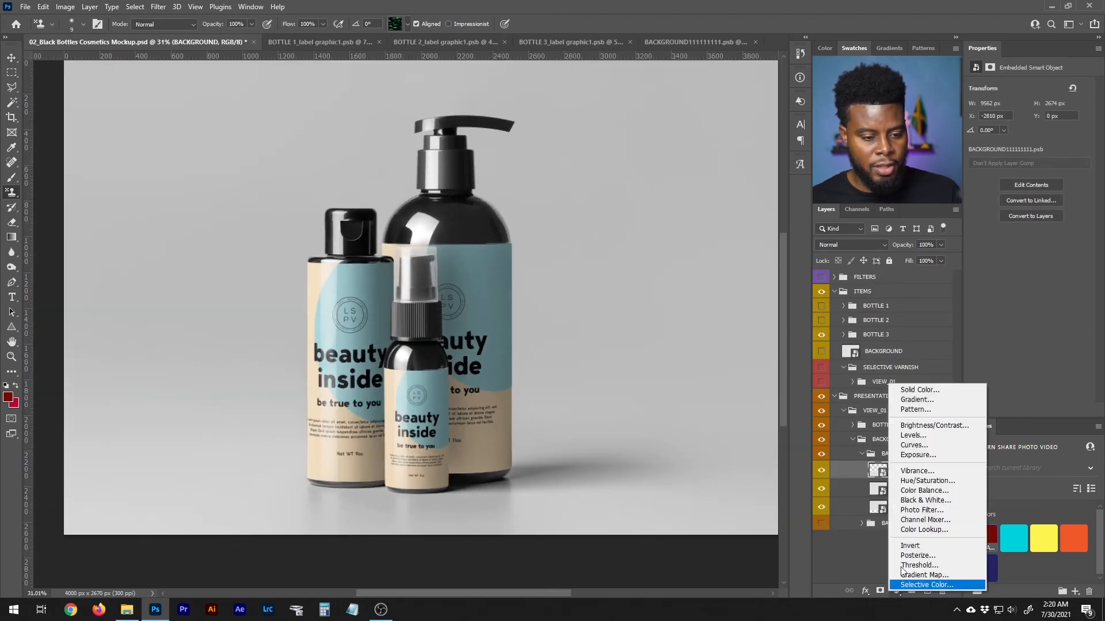
left_click(903, 390)
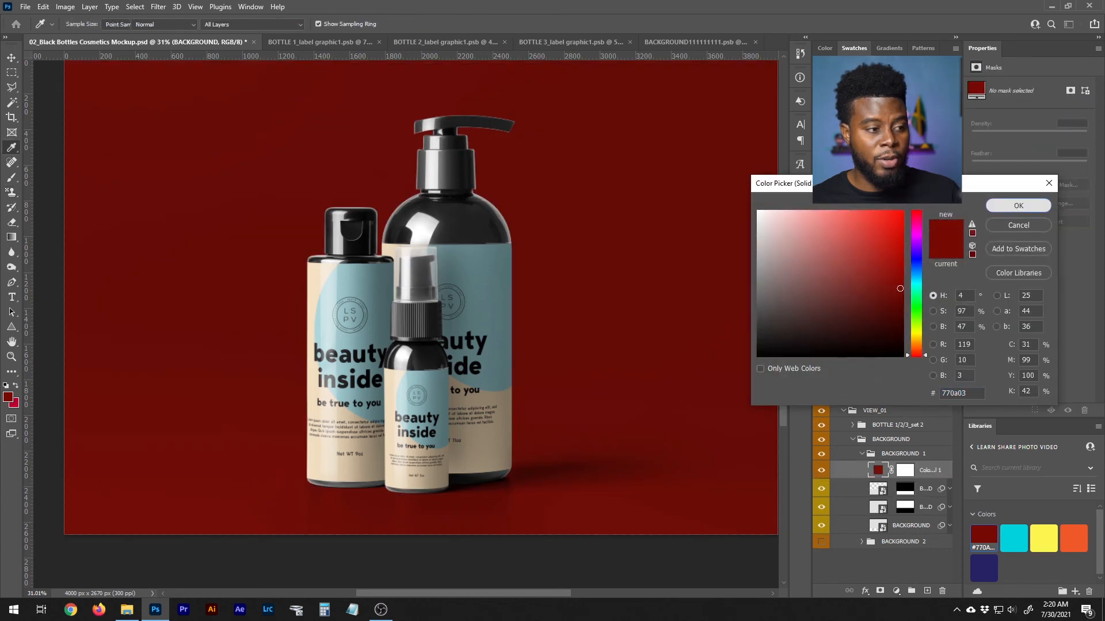
left_click(954, 208)
scroll(518, 243, "up", 1)
scroll(519, 243, "down", 1)
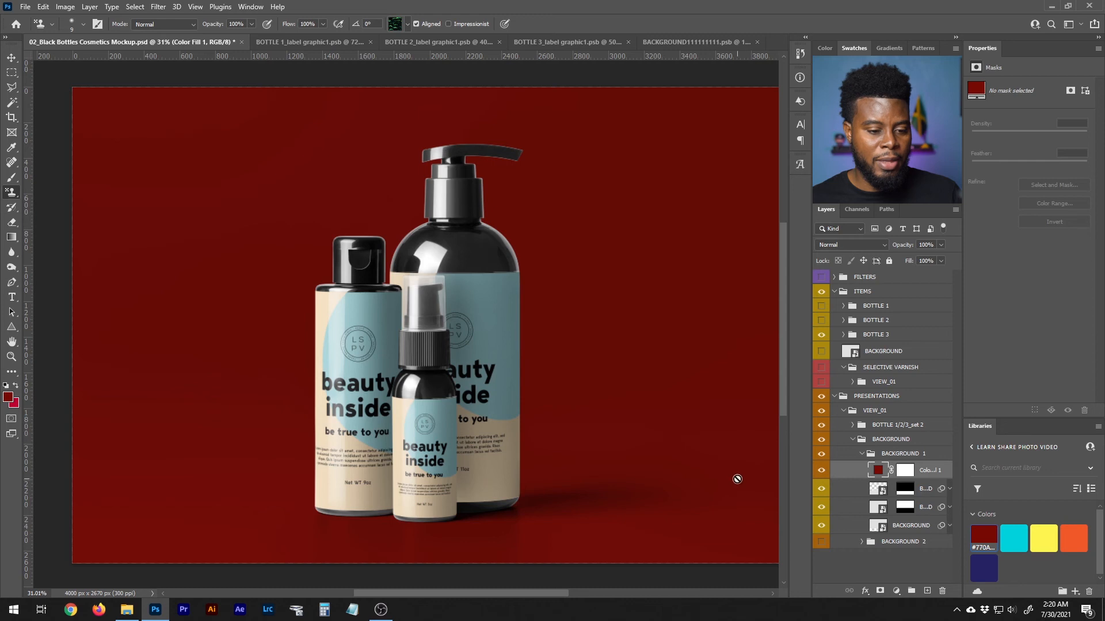
- Compare the scene with and without the red color fill and the masked layer below it by toggling their visibility
left_click(820, 473)
left_click(821, 488)
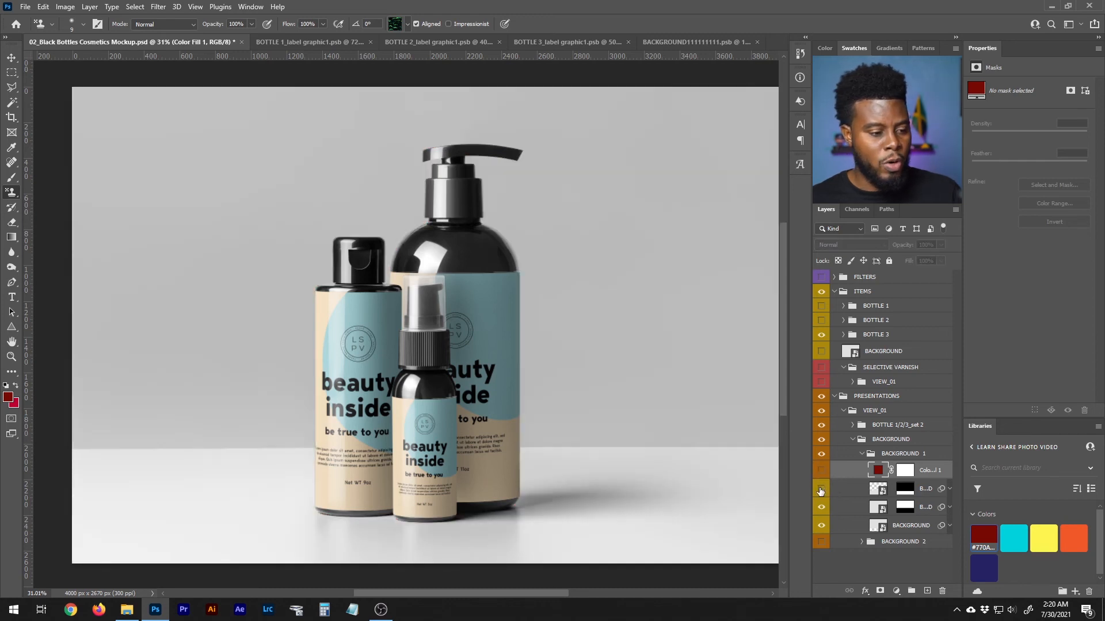
left_click(822, 489)
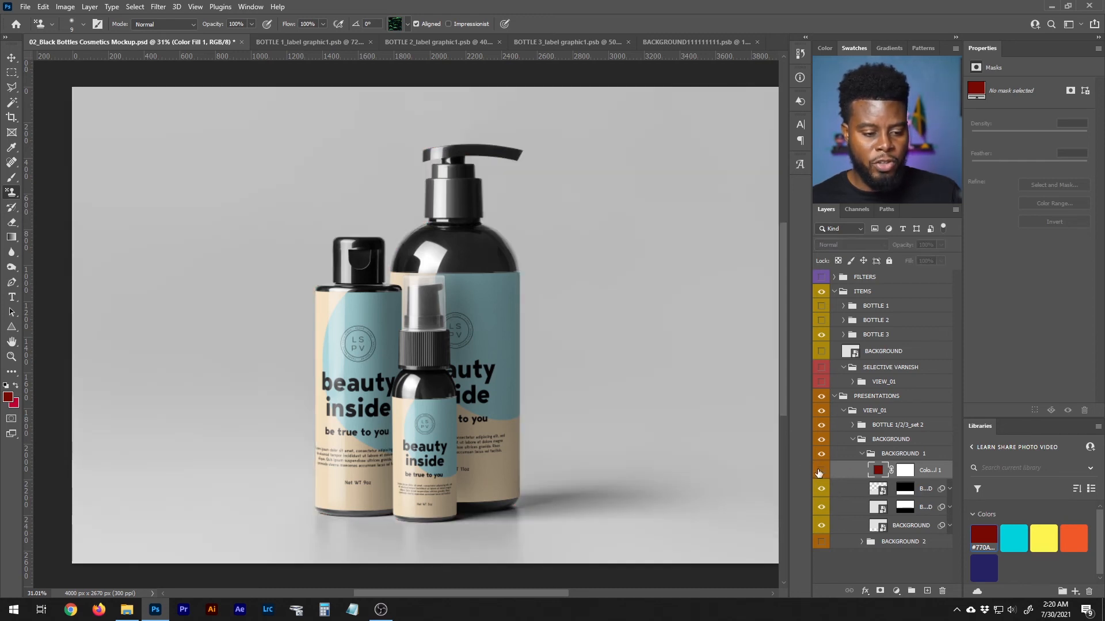
left_click(820, 471)
- Change the solid color fill layer at the top of BACKGROUND 1 to white
double_click(878, 471)
left_click_drag(784, 262, 758, 211)
left_click(1018, 205)
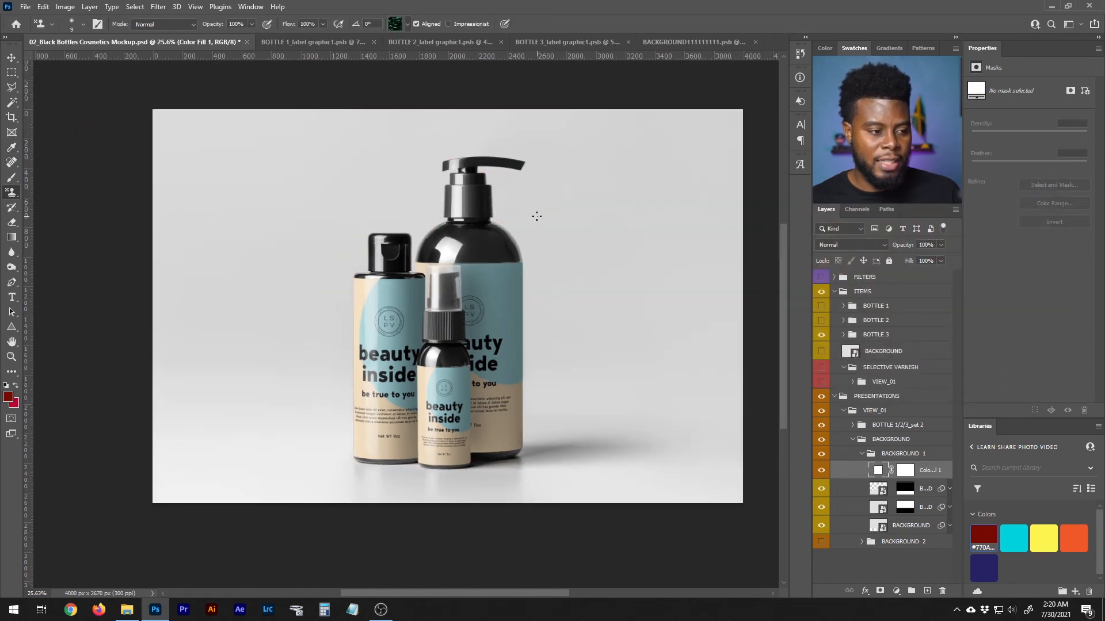
- Check the white fill's effect by toggling the visibility of the color fill layer and the BOTTLE 1/2/3_set 2 group
key("v")
scroll(558, 305, "up", 2)
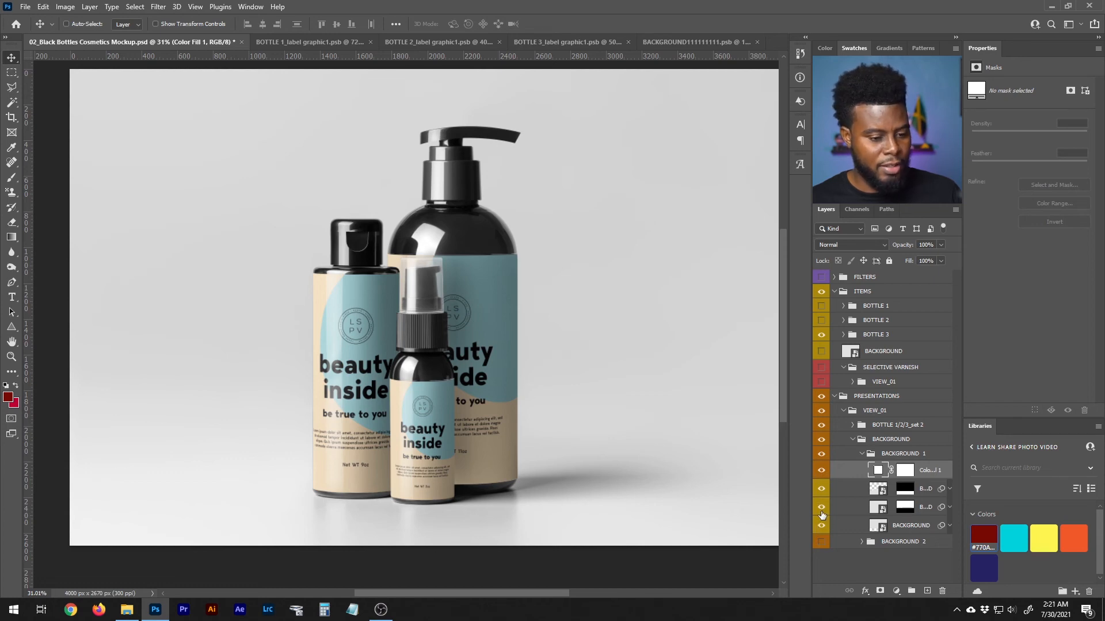
left_click(821, 470)
left_click(821, 470)
left_click(822, 471)
left_click(821, 470)
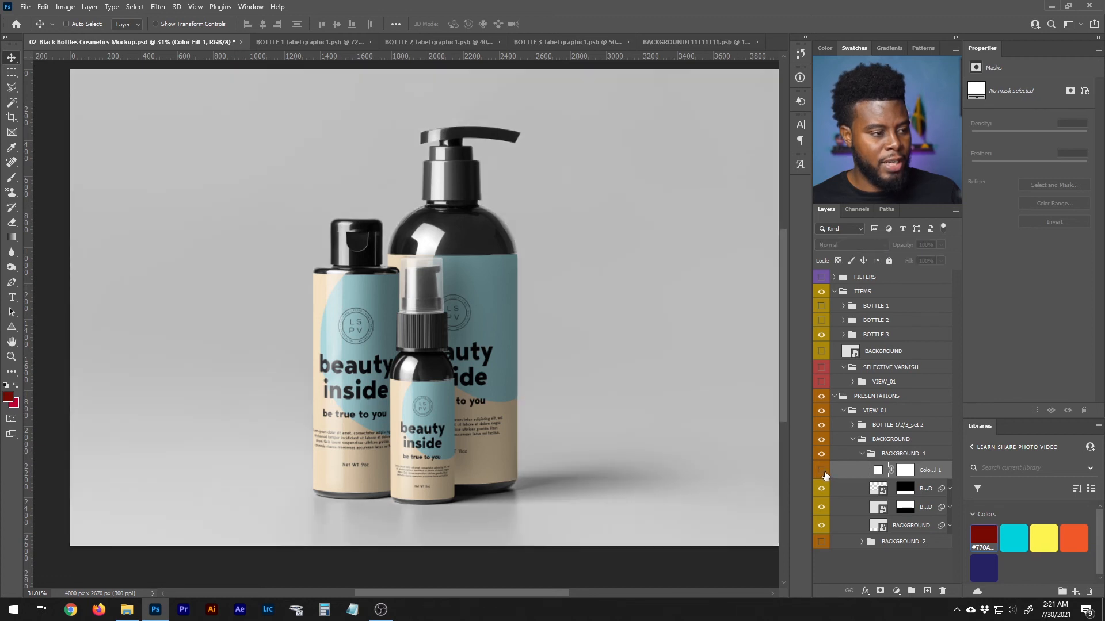
left_click(825, 473)
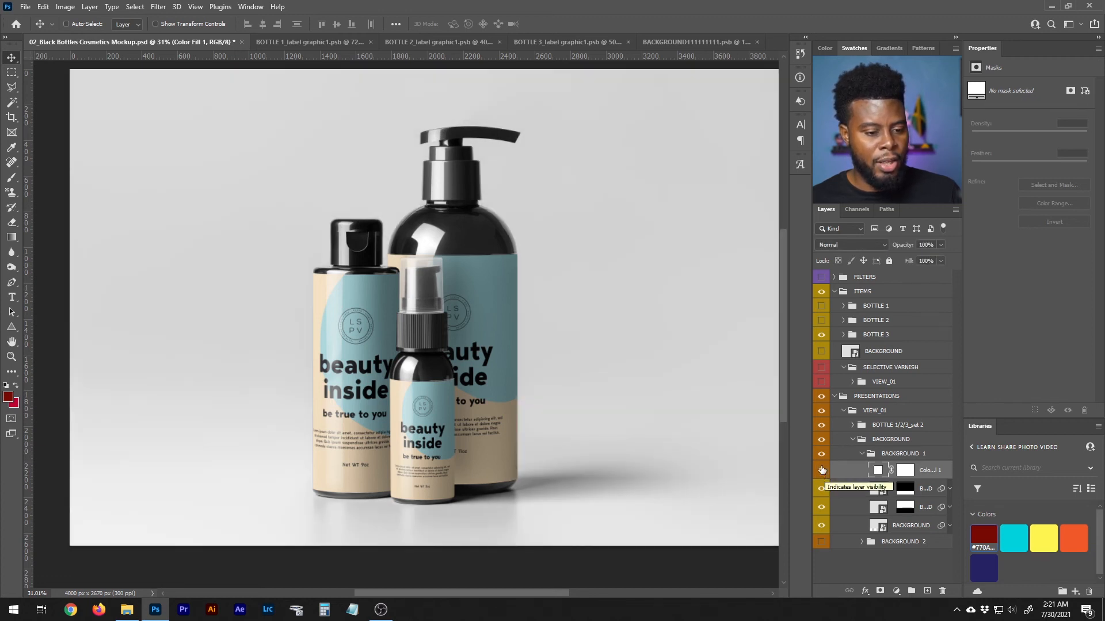
left_click(821, 424)
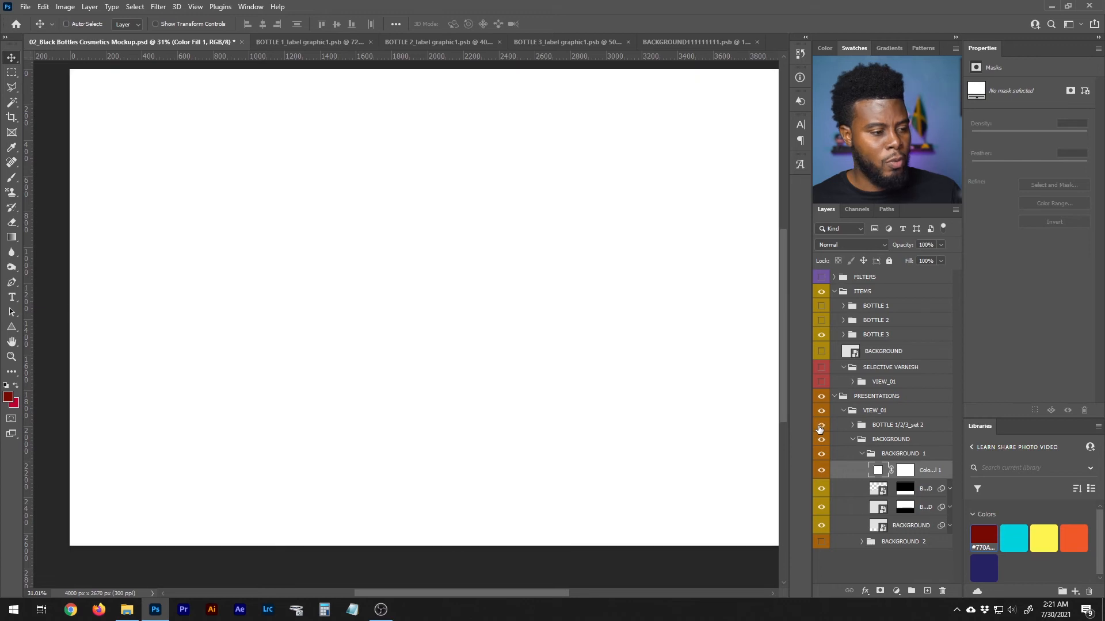
left_click(825, 472)
left_click(825, 471)
- Switch to full screen mode with the menu bar and examine the three labelled bottles and their background up close
scroll(557, 334, "down", 1)
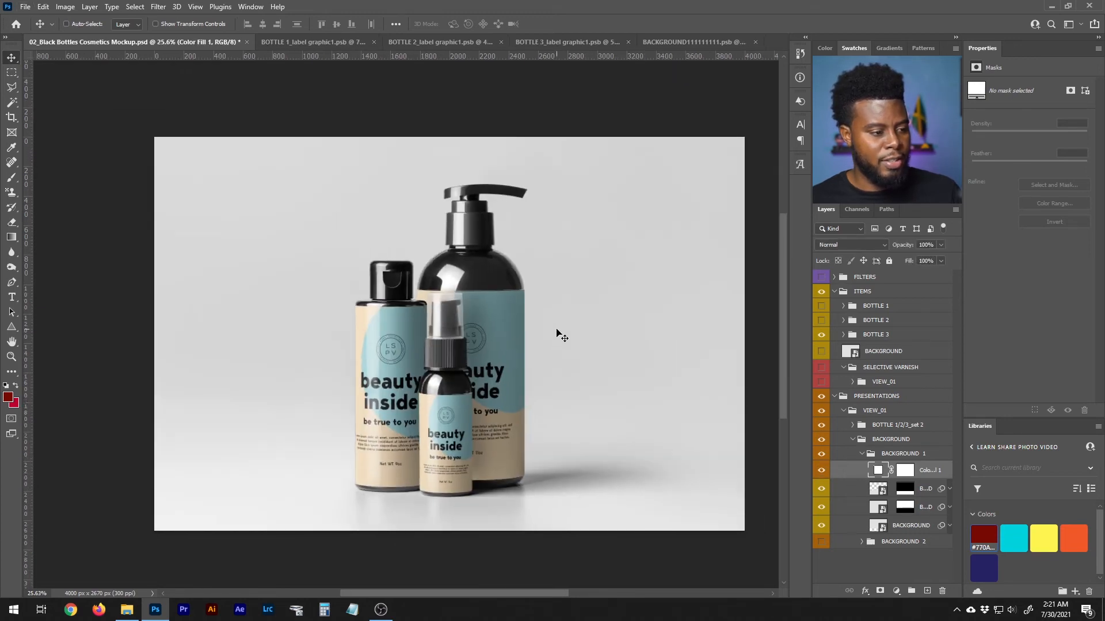
key("f")
scroll(632, 326, "right", 1)
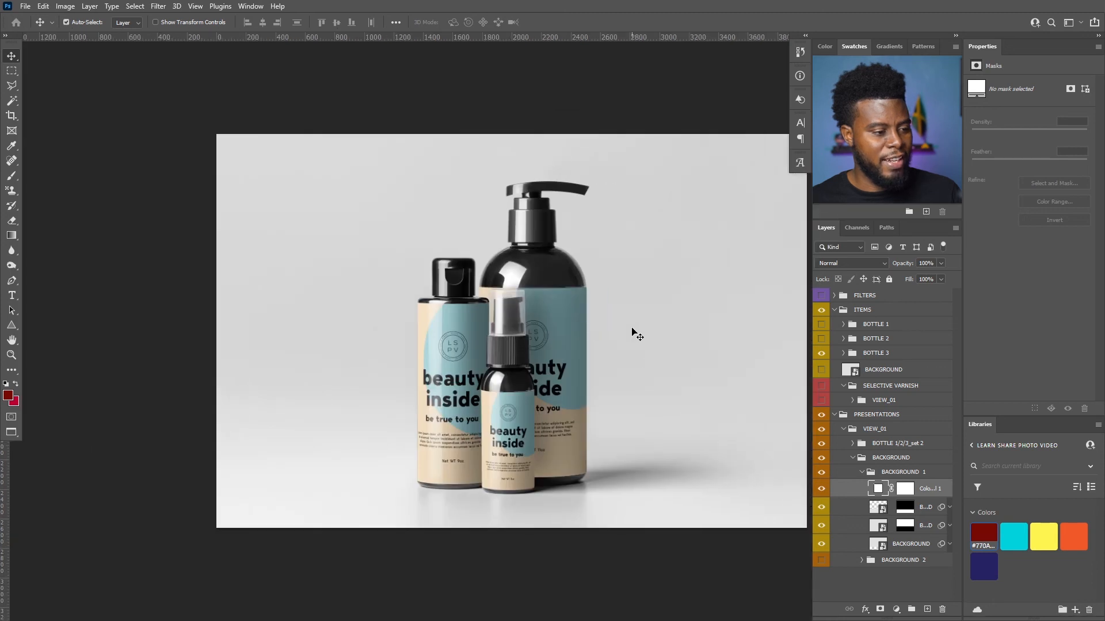
scroll(632, 333, "right", 1)
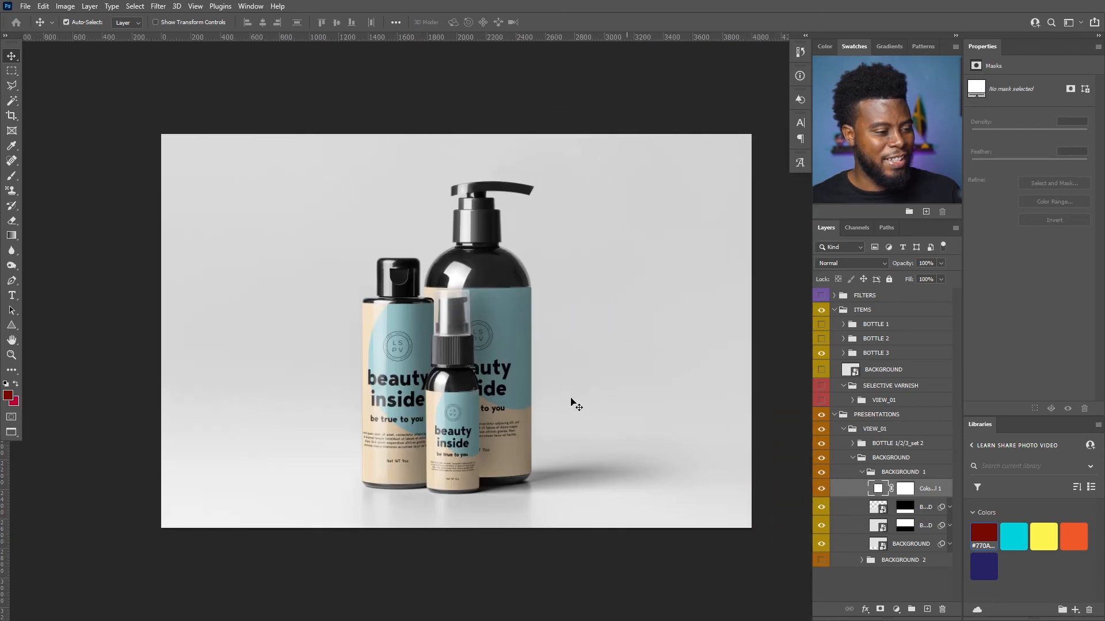
scroll(576, 406, "up", 1)
scroll(541, 394, "up", 1)
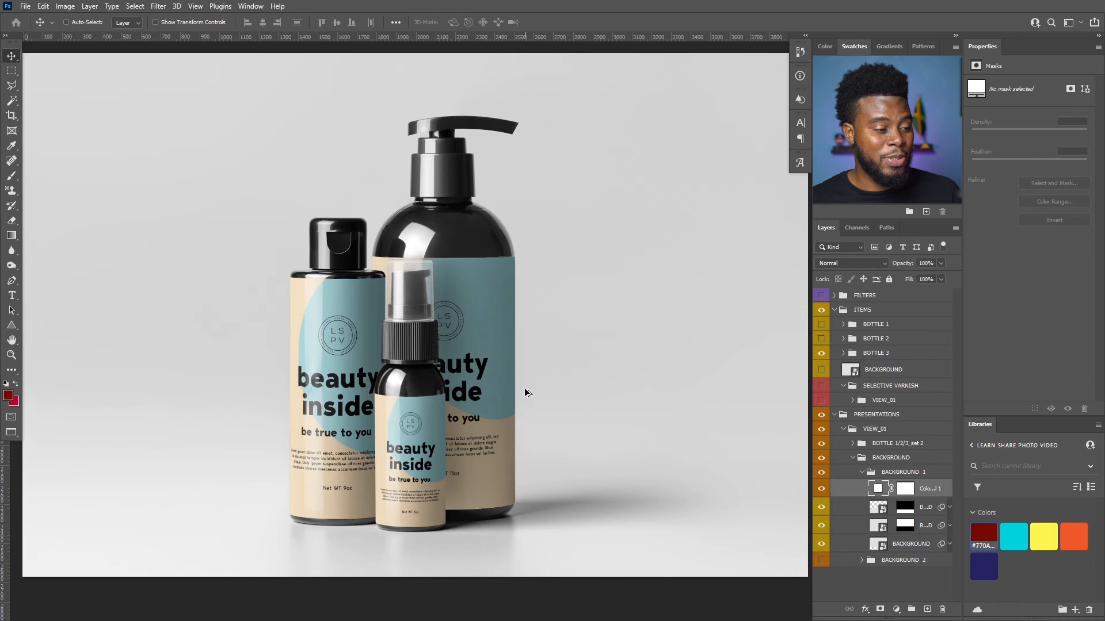
scroll(527, 393, "up", 1)
scroll(525, 393, "up", 1)
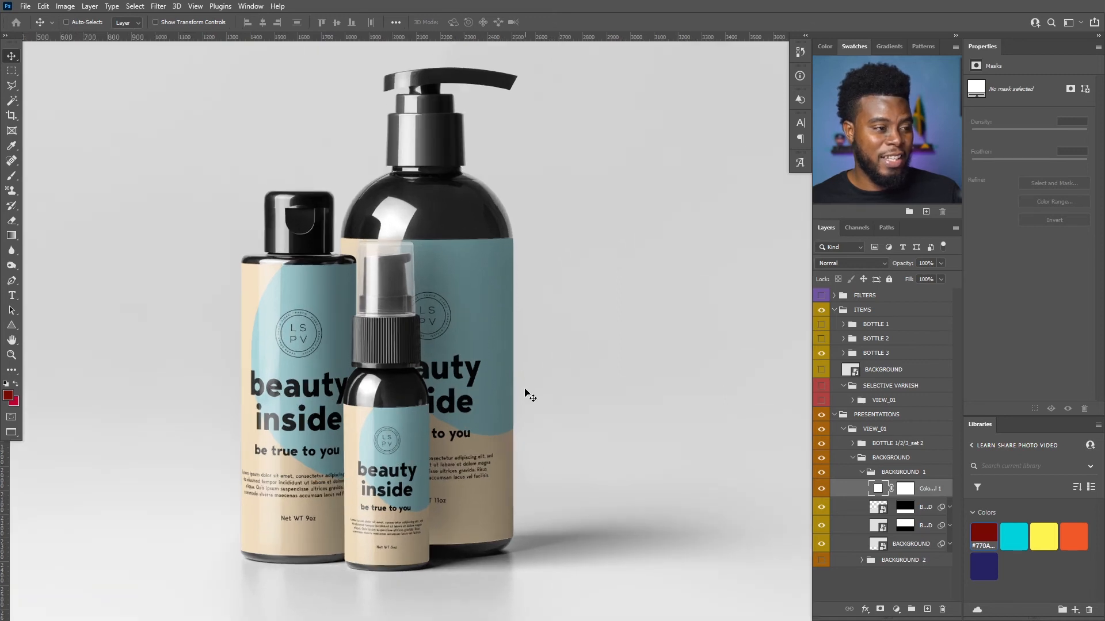
scroll(525, 393, "up", 1)
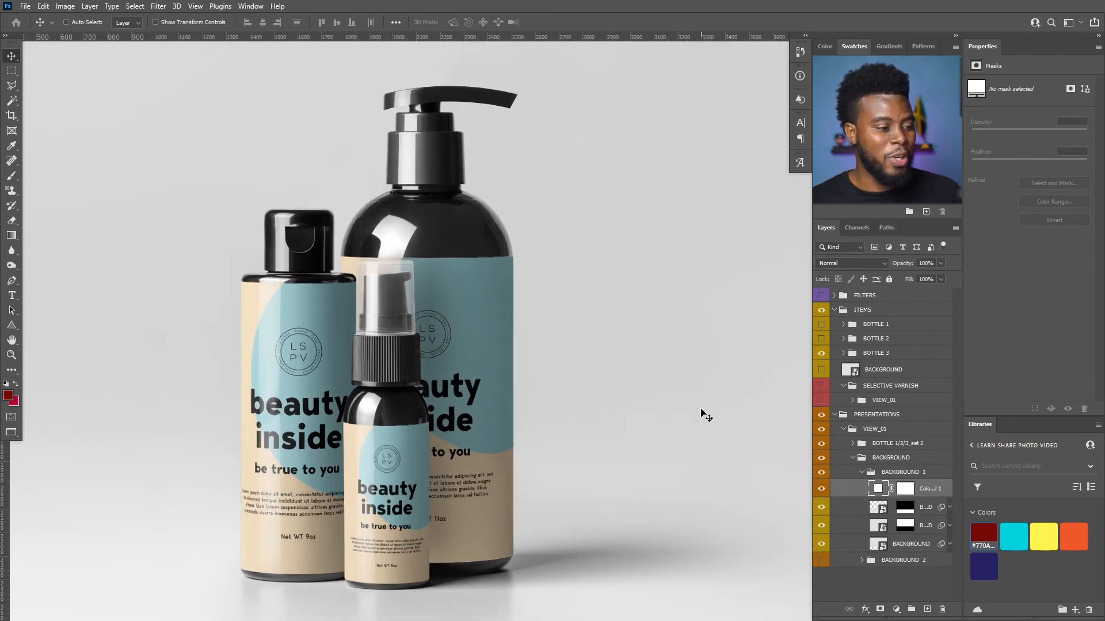
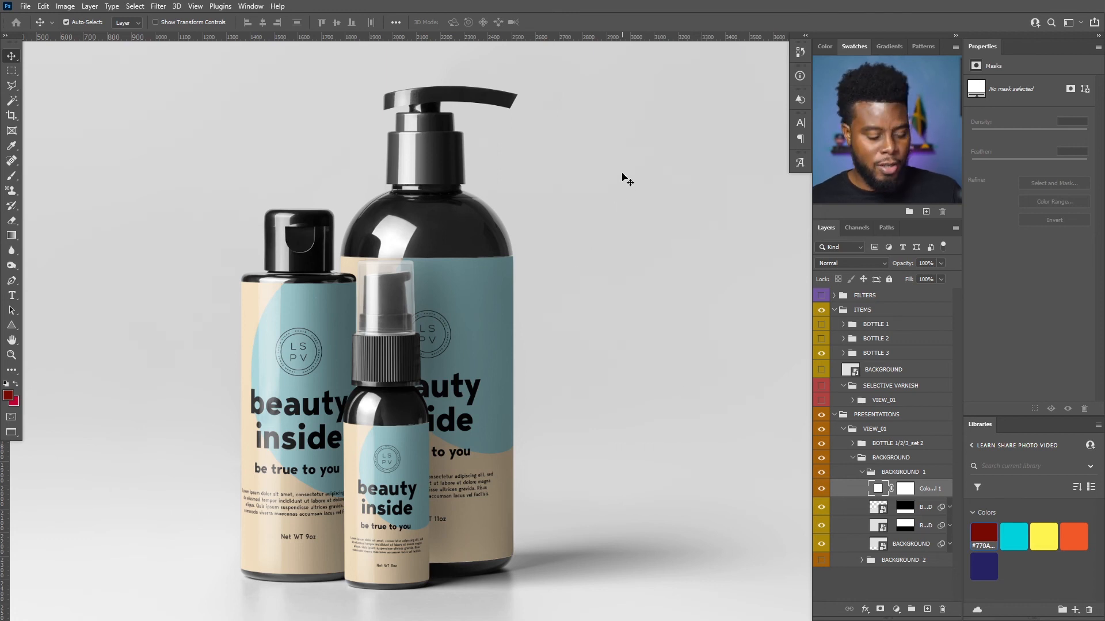
- Save a copy over the existing LSPV Envato Mock-Up Tutorial PSD, confirming the replacement and accepting the Photoshop format options
key("ctrl+shift+s")
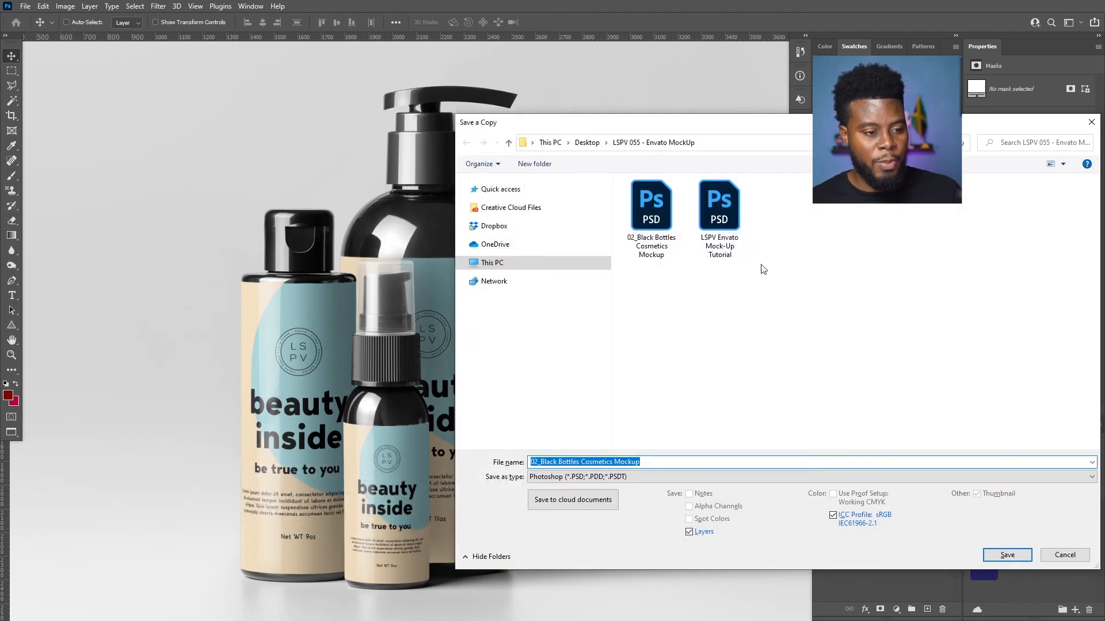
left_click(739, 214)
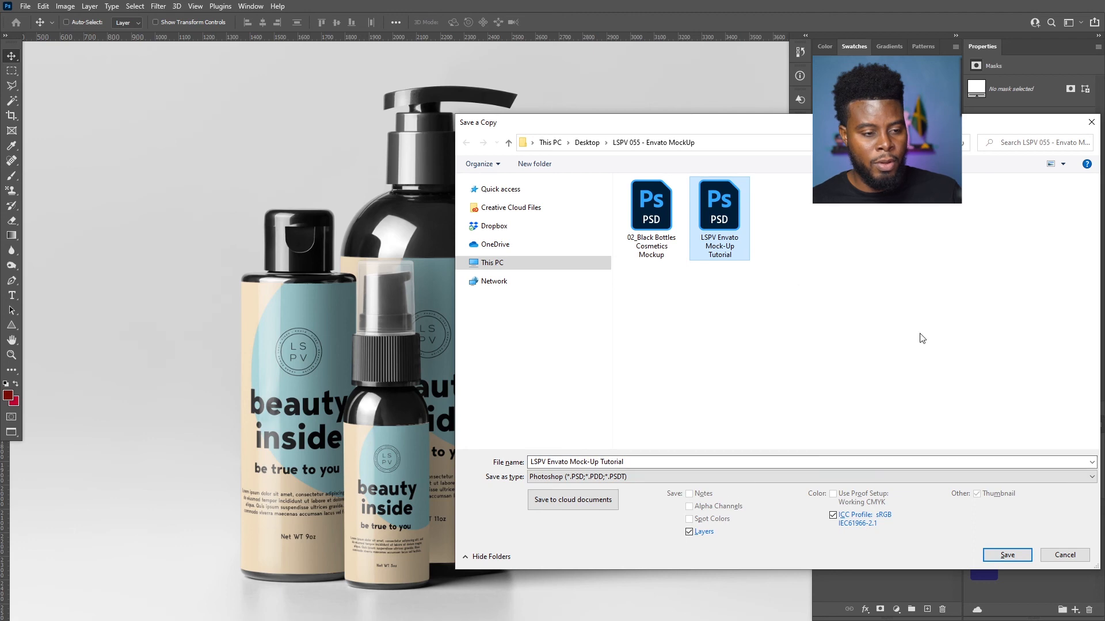
left_click_drag(804, 136, 672, 87)
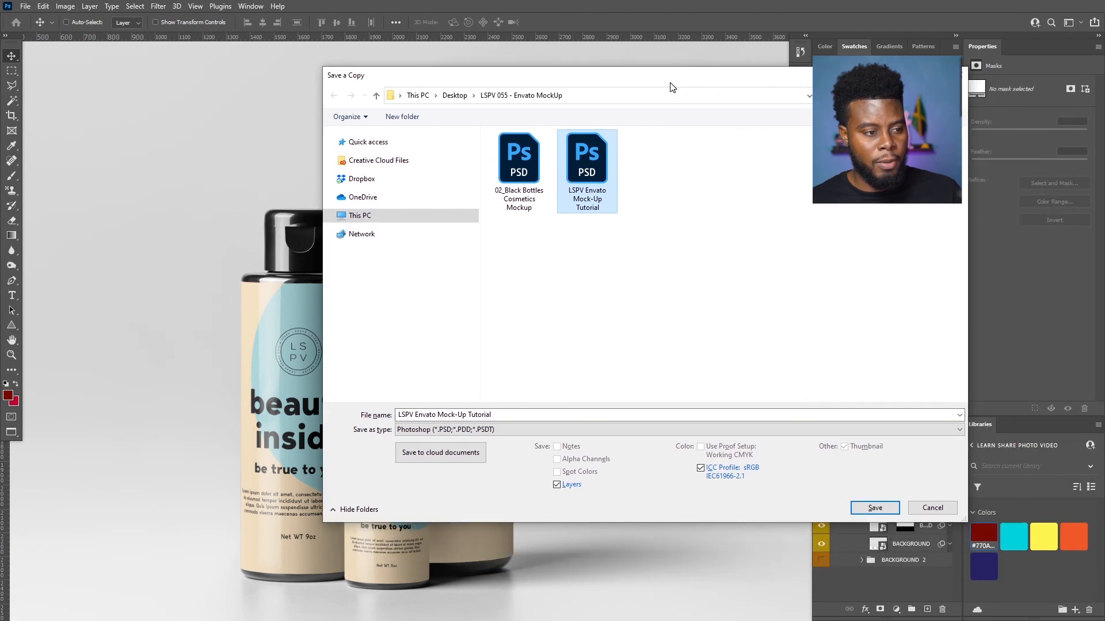
left_click(874, 510)
left_click(593, 308)
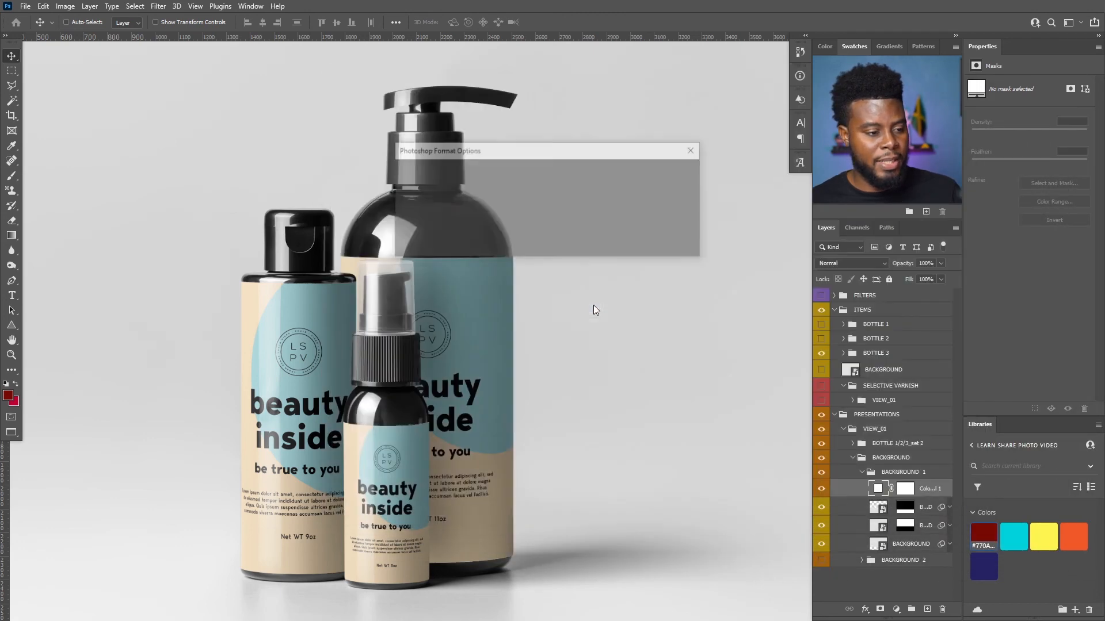
left_click(676, 168)
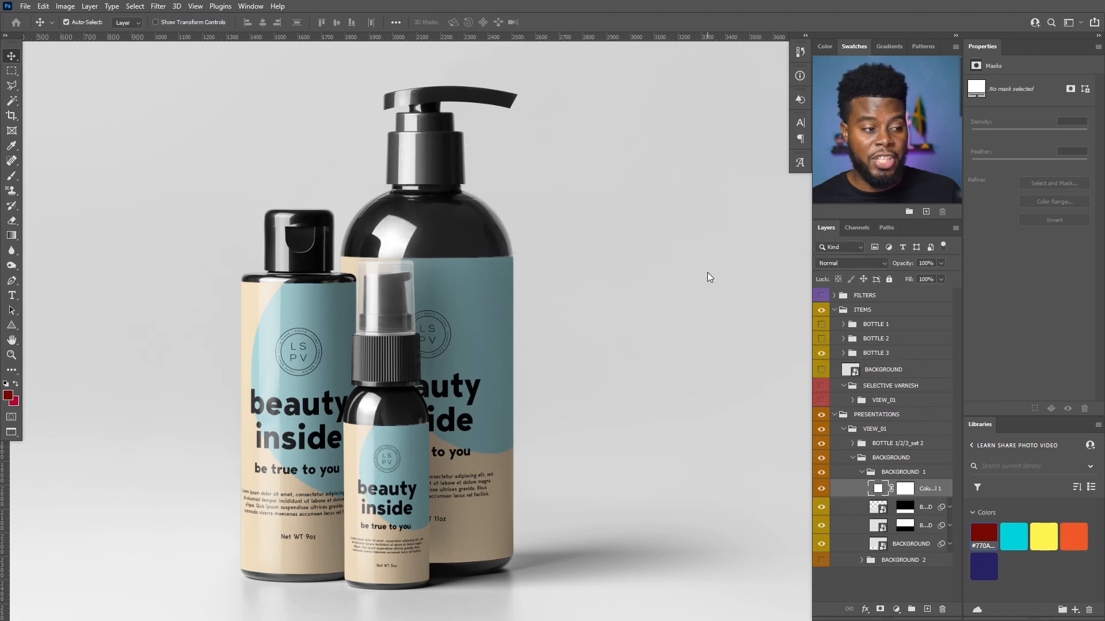
left_click(566, 248)
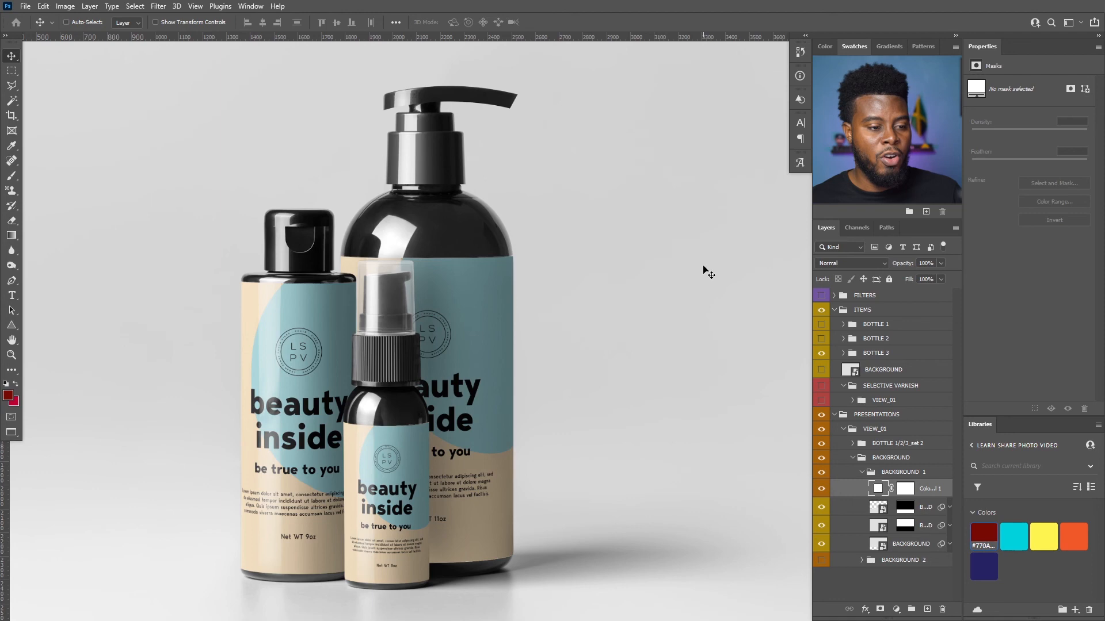
- Save a JPEG copy named LSPV Envato Mock-Up Tutorial in the LSPV 055 - Envato MockUp folder at quality 12 (Maximum)
key("ctrl+alt+s")
left_click(267, 363)
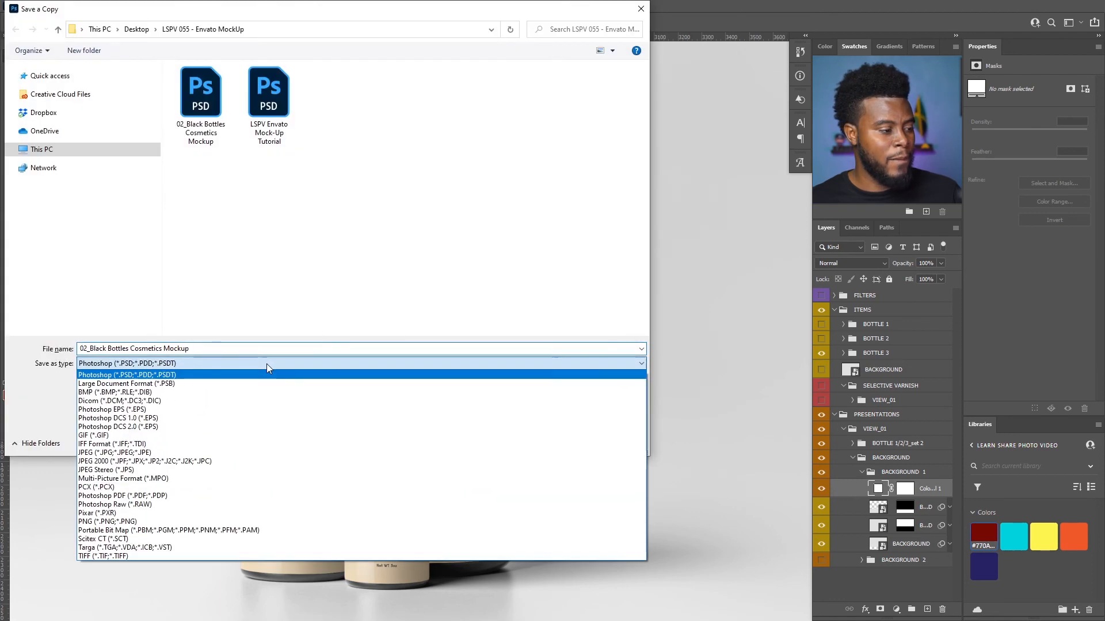
left_click(278, 453)
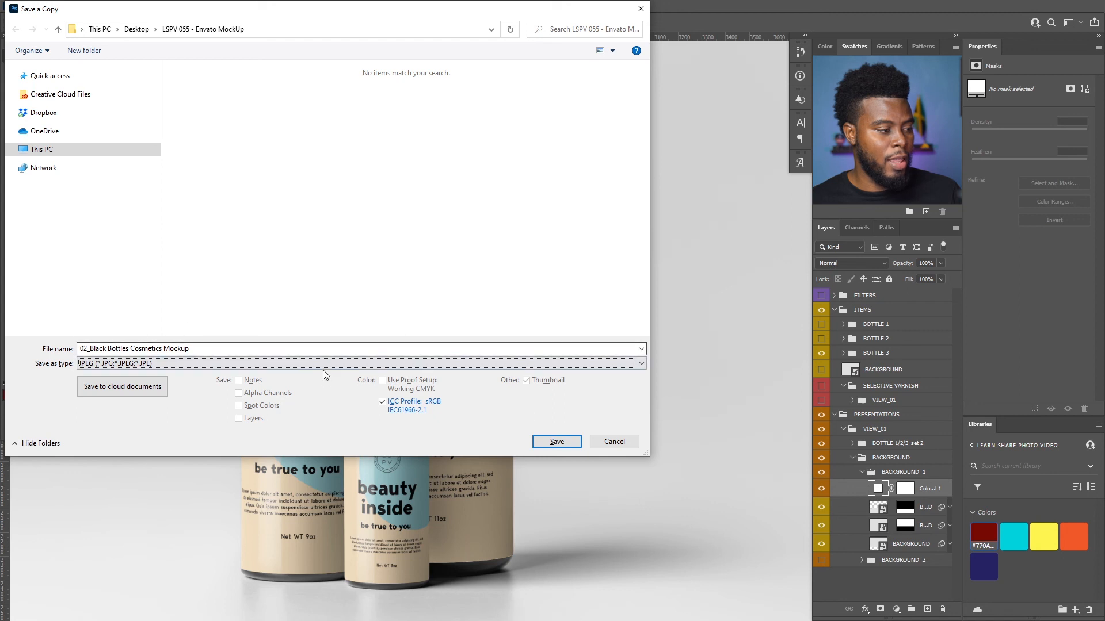
left_click(281, 349)
type("LS")
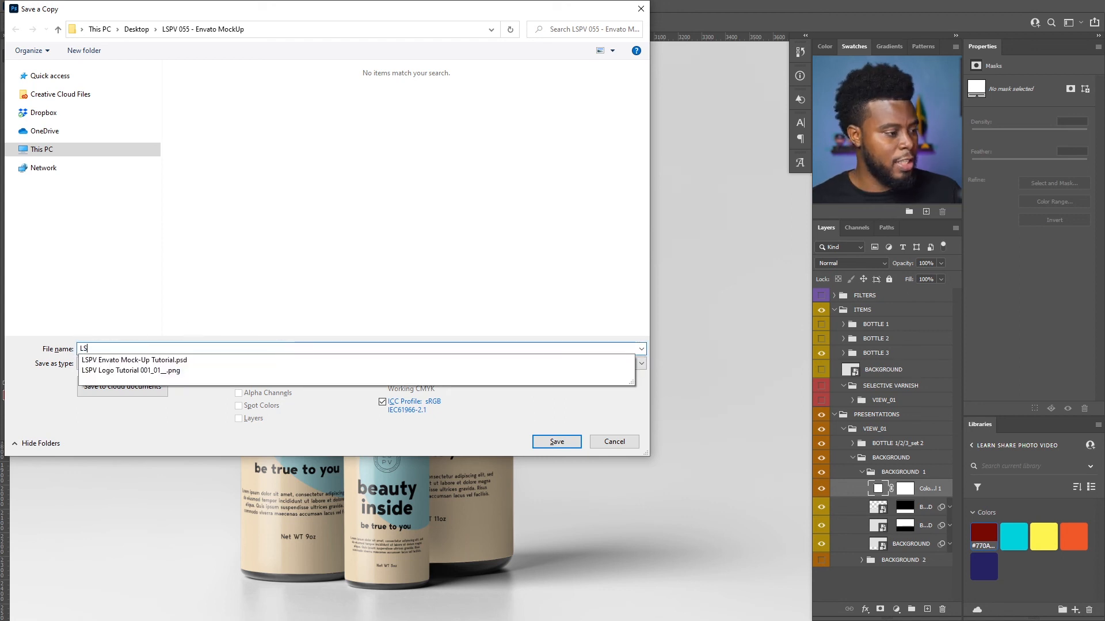
key("Down")
key("BackSpace")
key("BackSpace")
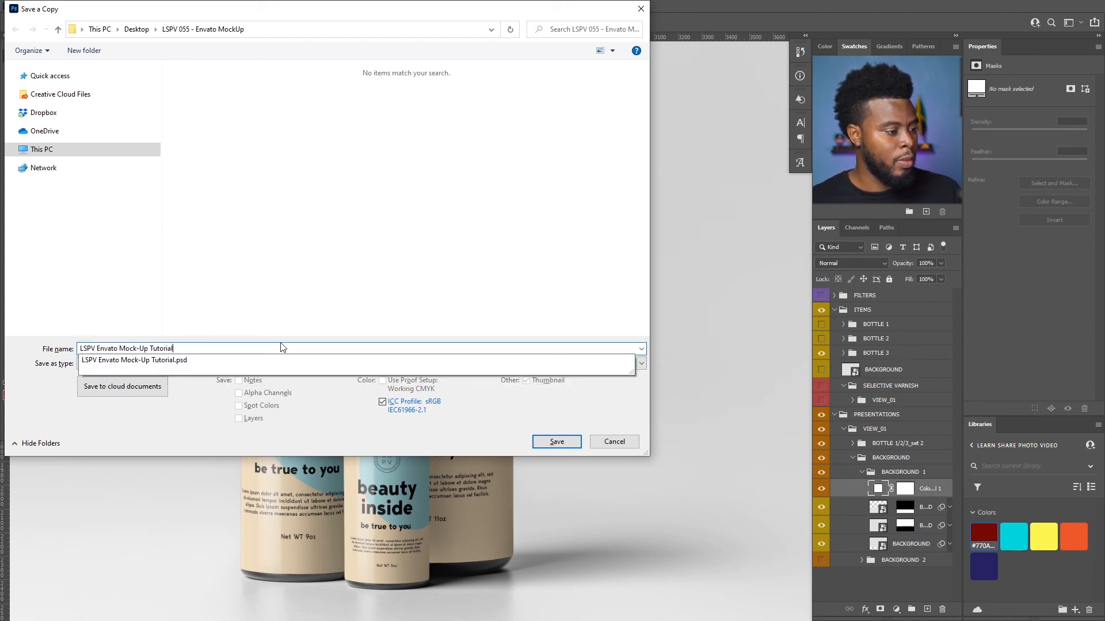
left_click(282, 348)
left_click(555, 443)
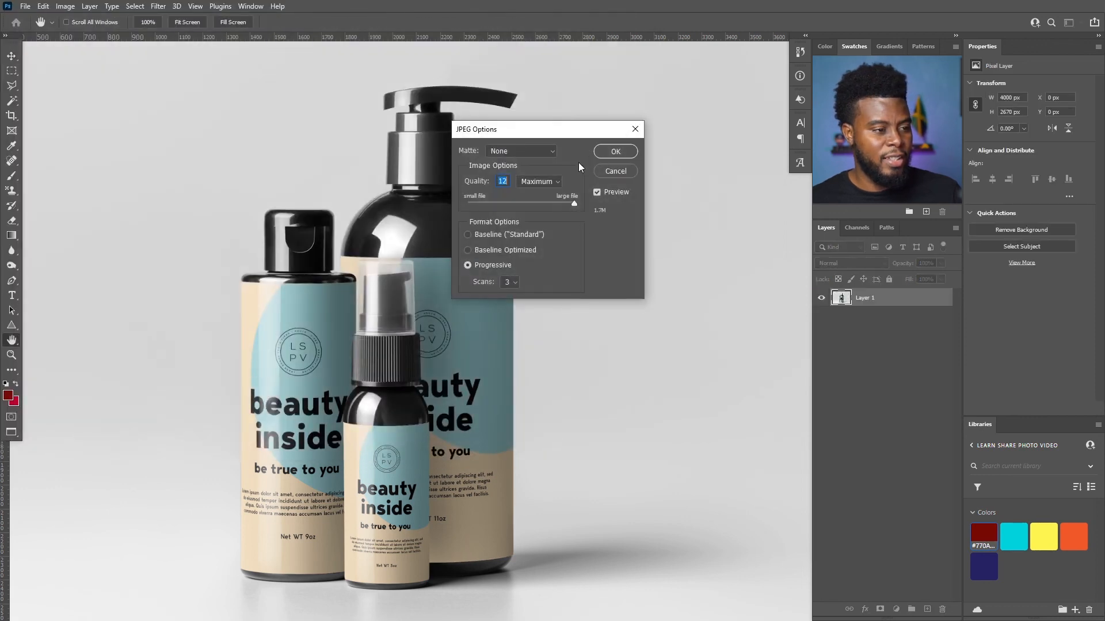
left_click(609, 153)
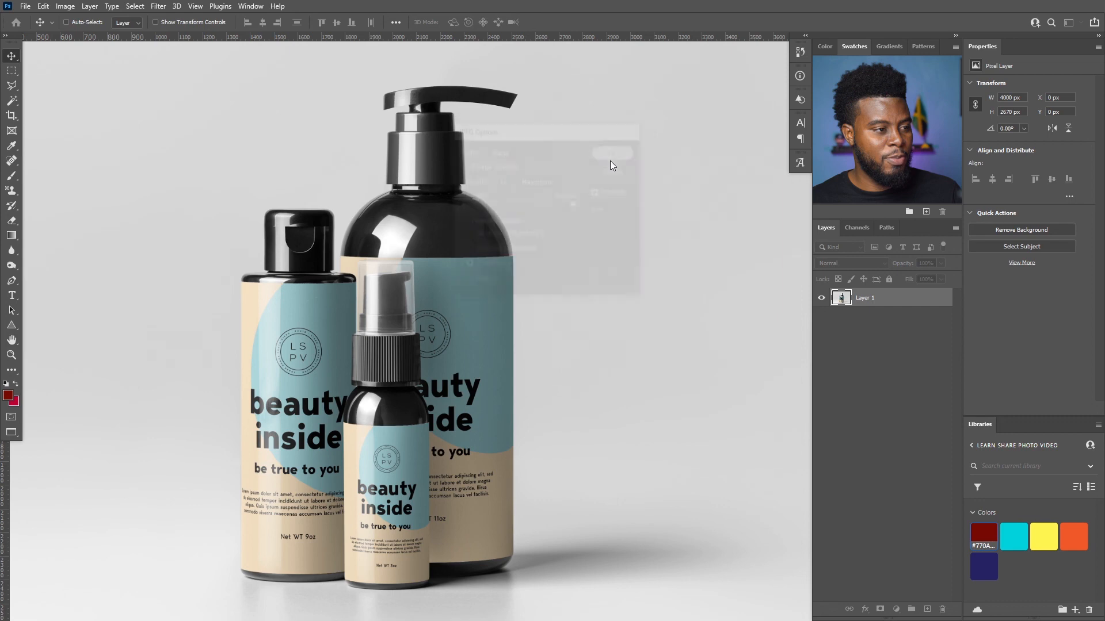